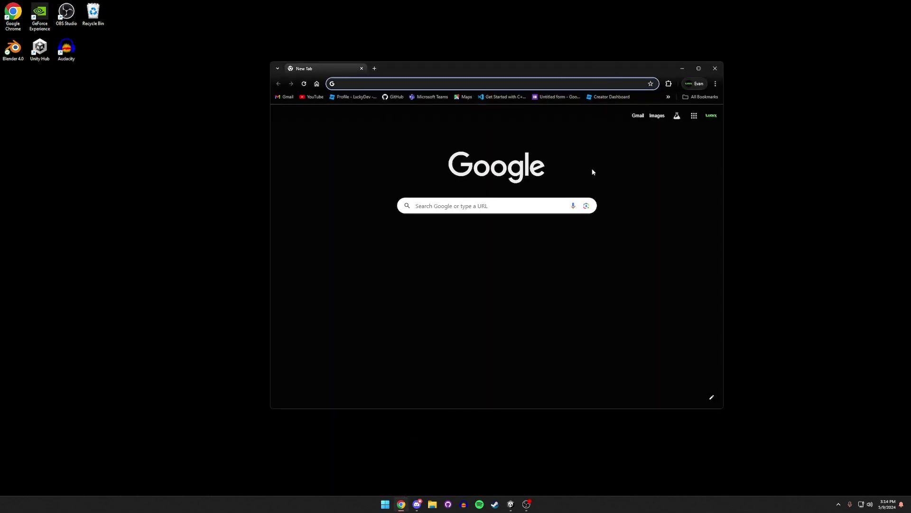
Download the Unity Hub installer for Windows from unity.com/download and close the browser.
text(unity.com/download)
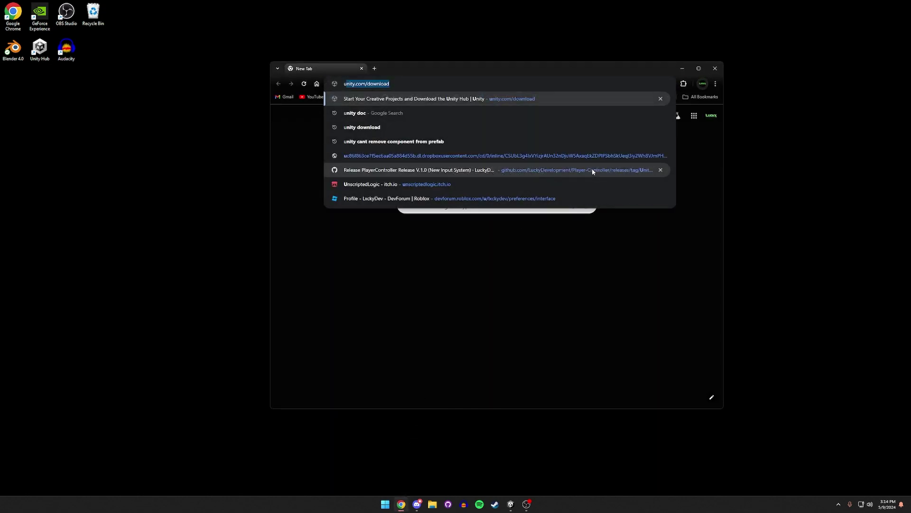
key(Return)
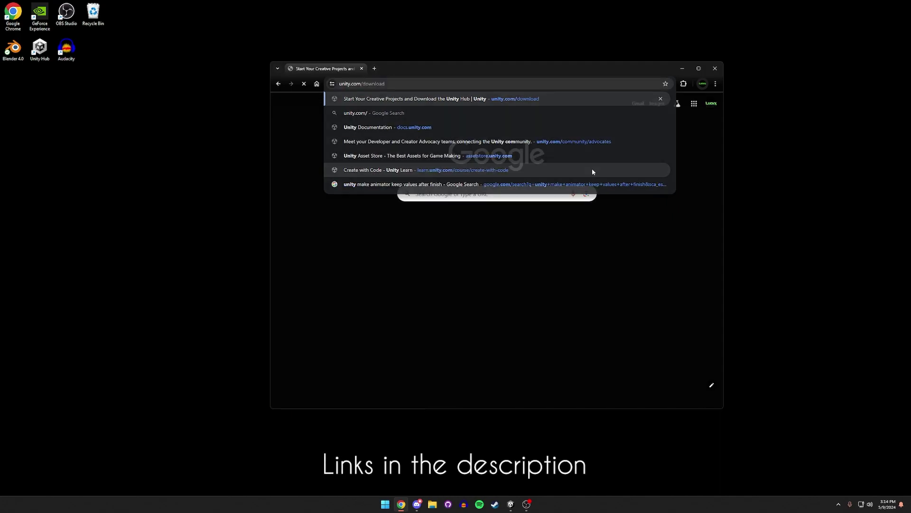
scroll(344, 204, down, 1)
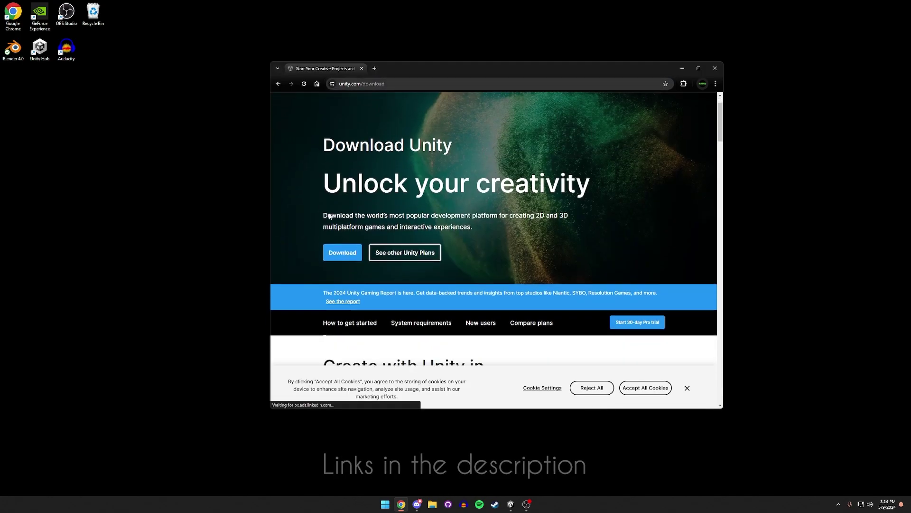
click(341, 256)
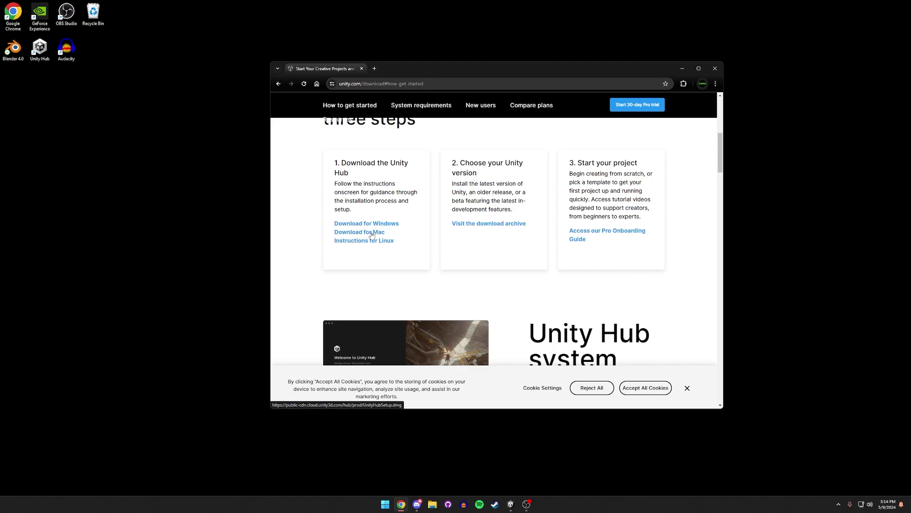
click(390, 225)
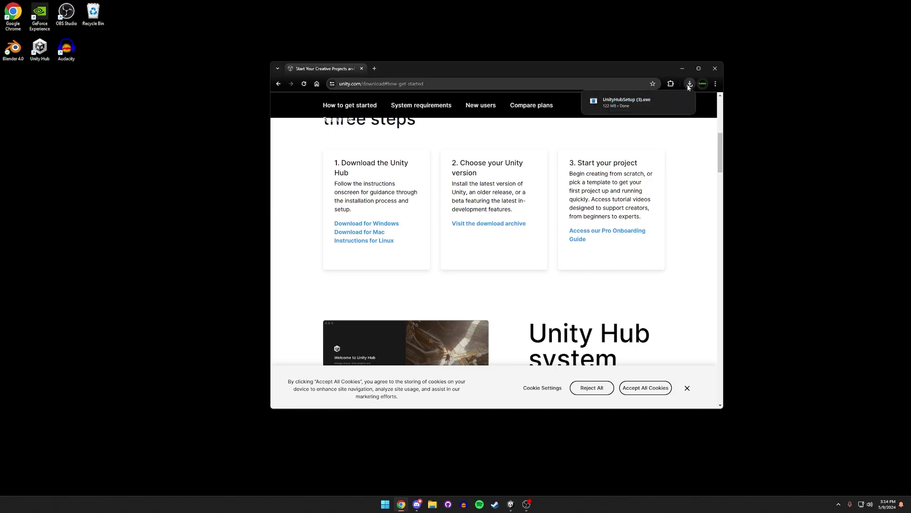
click(715, 69)
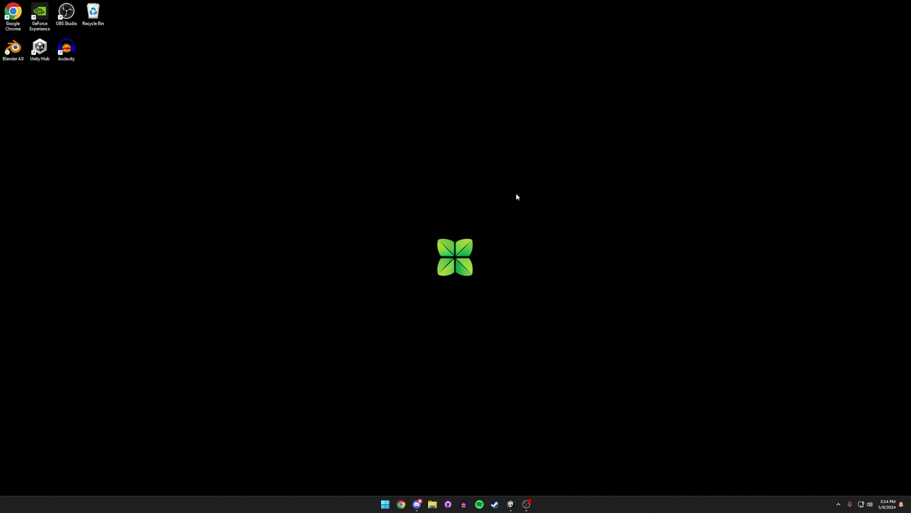
Launch Unity Hub, dismiss the open new-project setup, and view the existing projects list.
key(super)
text(unity)
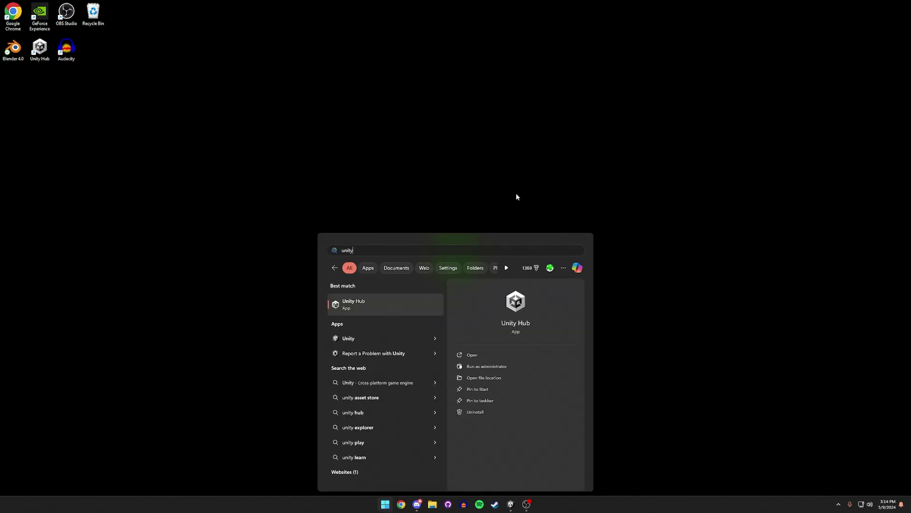
key(Return)
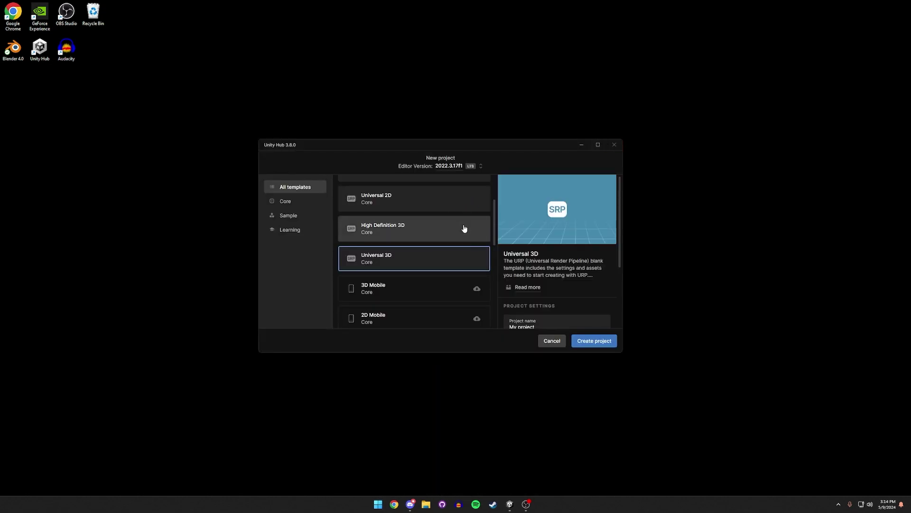
drag(471, 146, 480, 152)
click(560, 347)
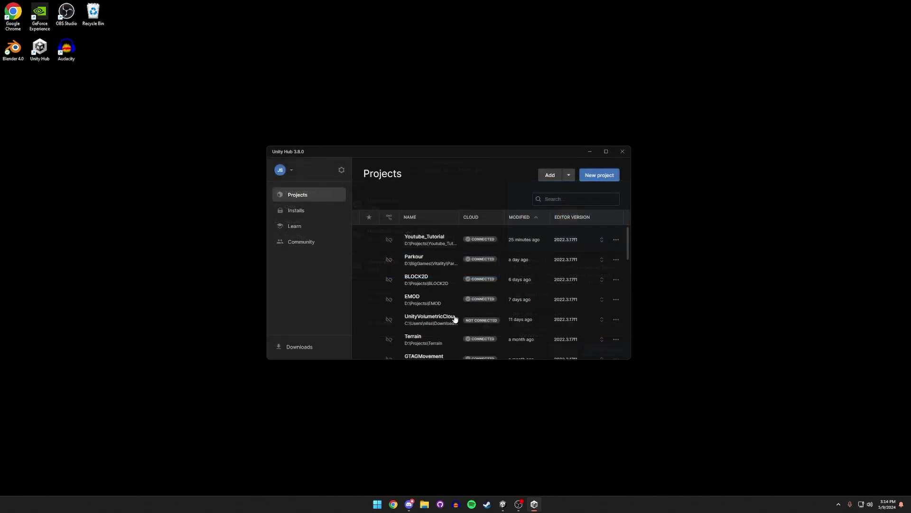
scroll(398, 264, down, 1)
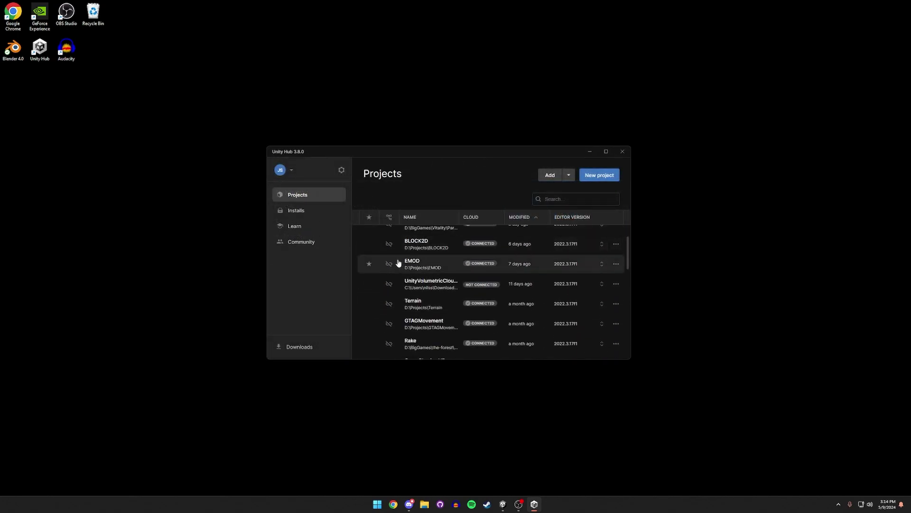
Review the license preferences and the free personal license terms, and close them without activating a license.
click(342, 170)
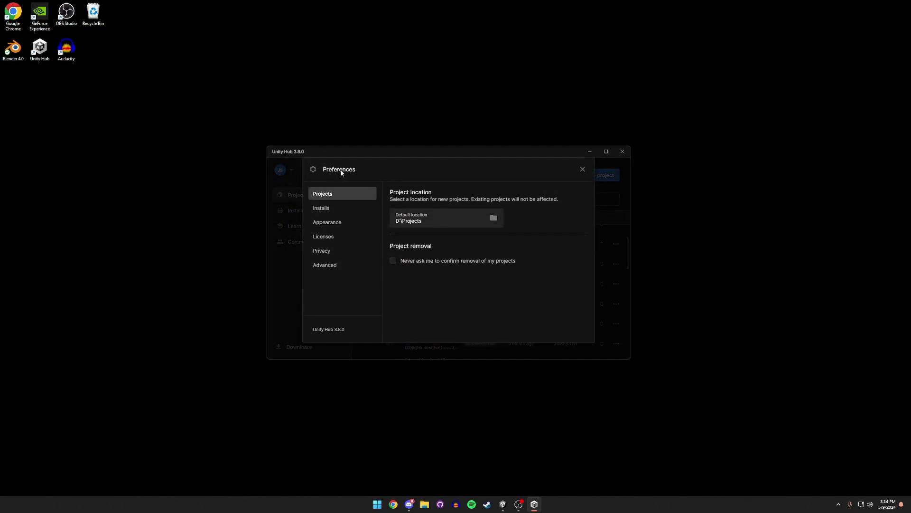
click(328, 239)
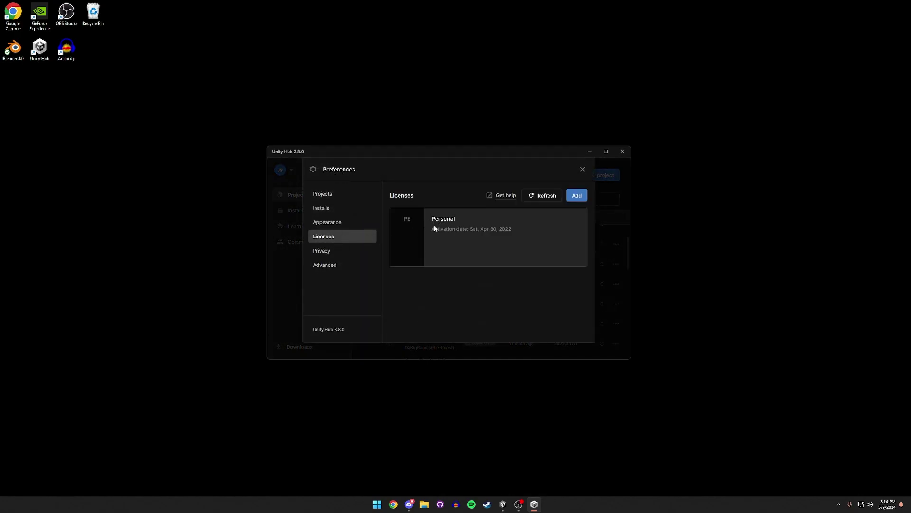
click(576, 196)
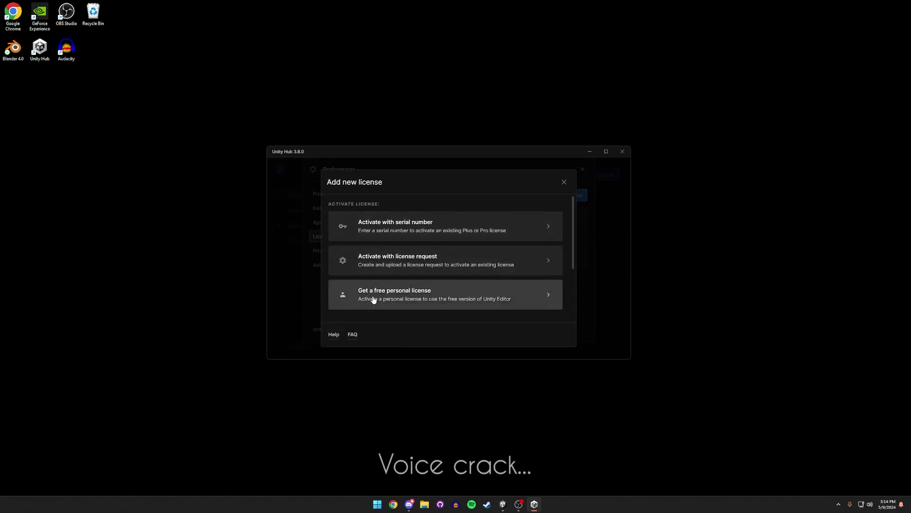
click(396, 300)
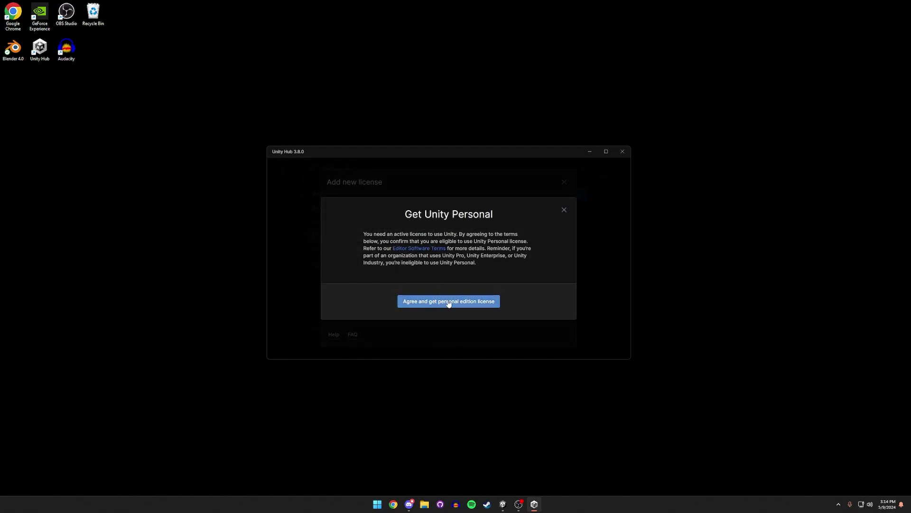
click(564, 209)
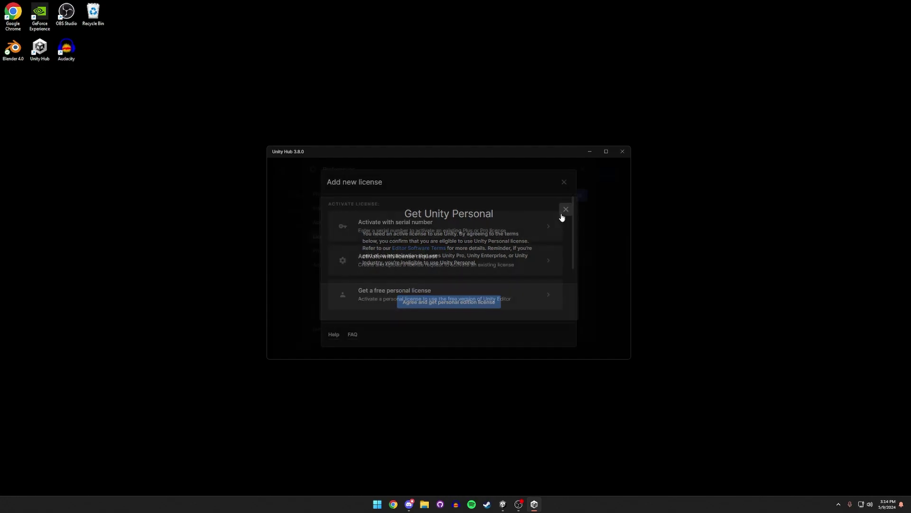
click(563, 183)
click(582, 170)
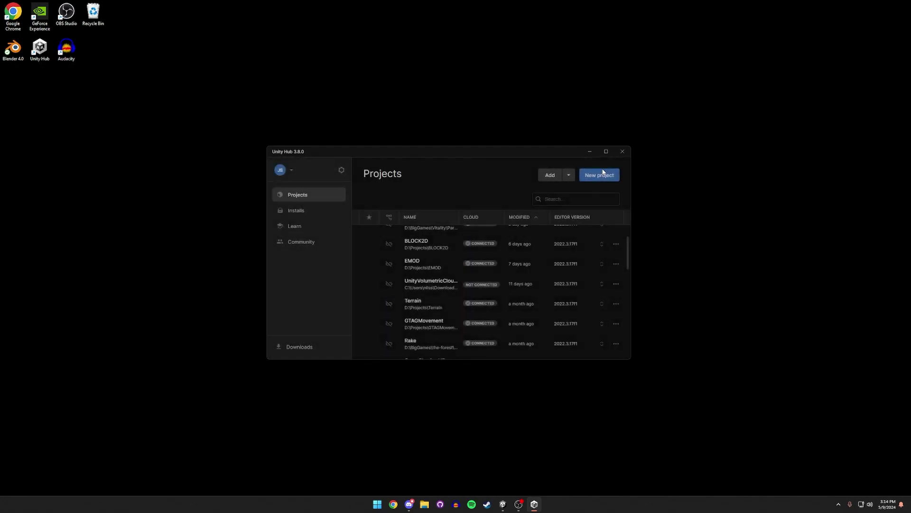
Open the module selection for installing the recommended Unity 2022.3.28f1 LTS editor.
scroll(456, 254, up, 1)
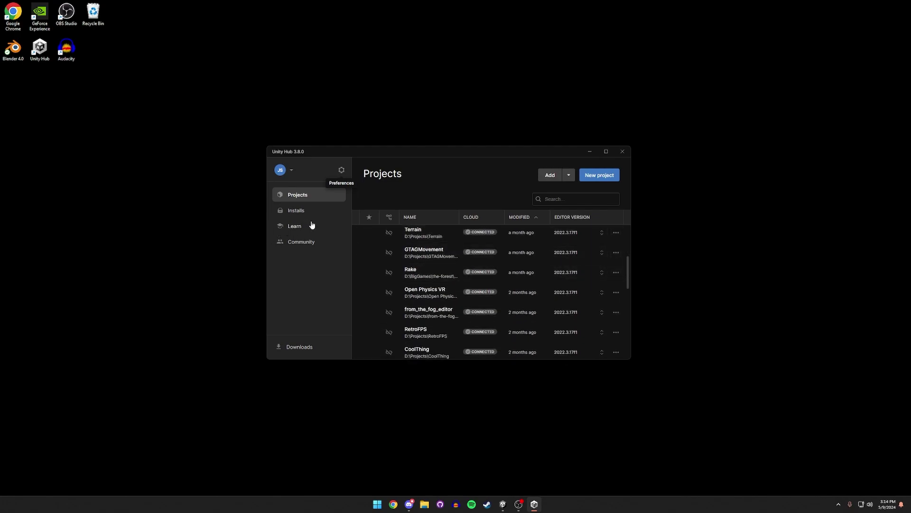
click(296, 212)
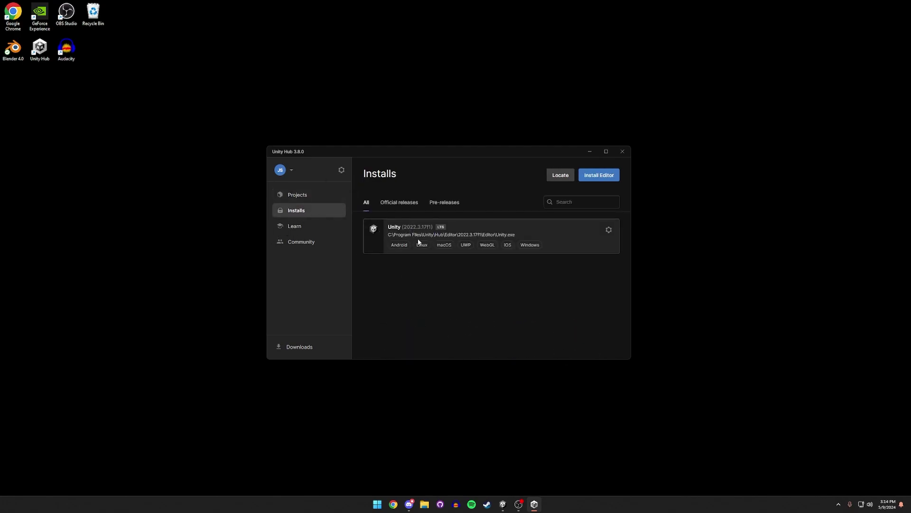
click(597, 175)
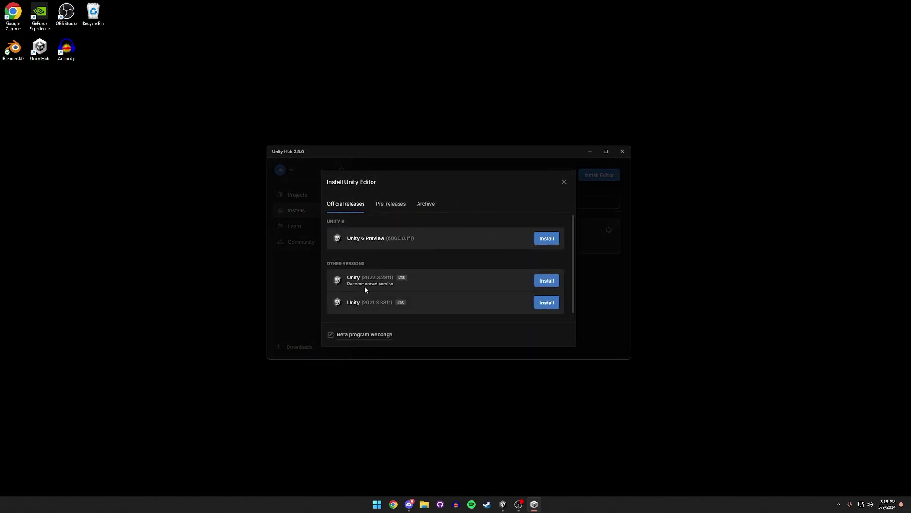
scroll(380, 282, down, 1)
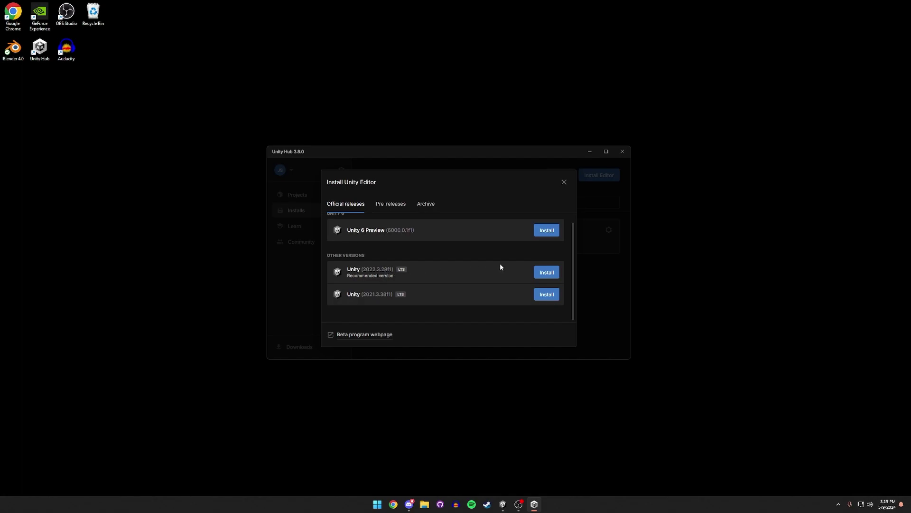
click(542, 275)
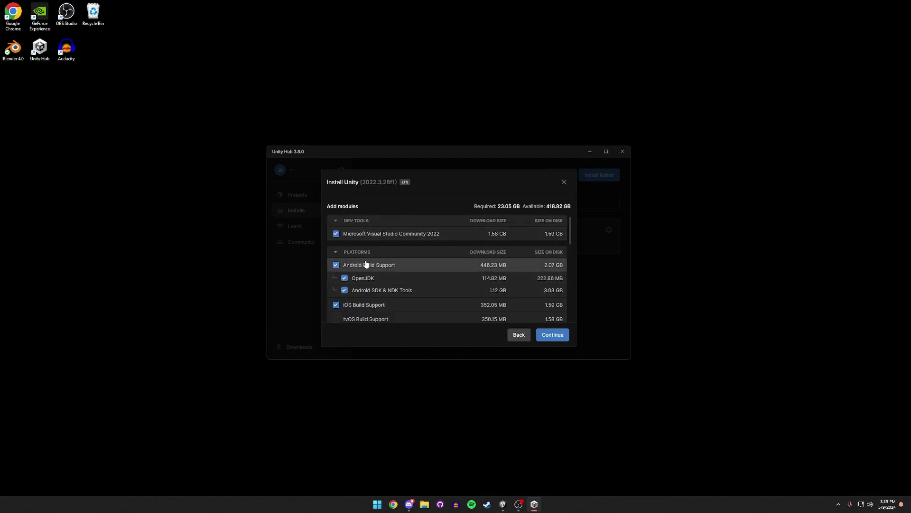
Examine the editor's platform build support, language pack and documentation modules, and leave the installer without installing.
scroll(363, 268, down, 1)
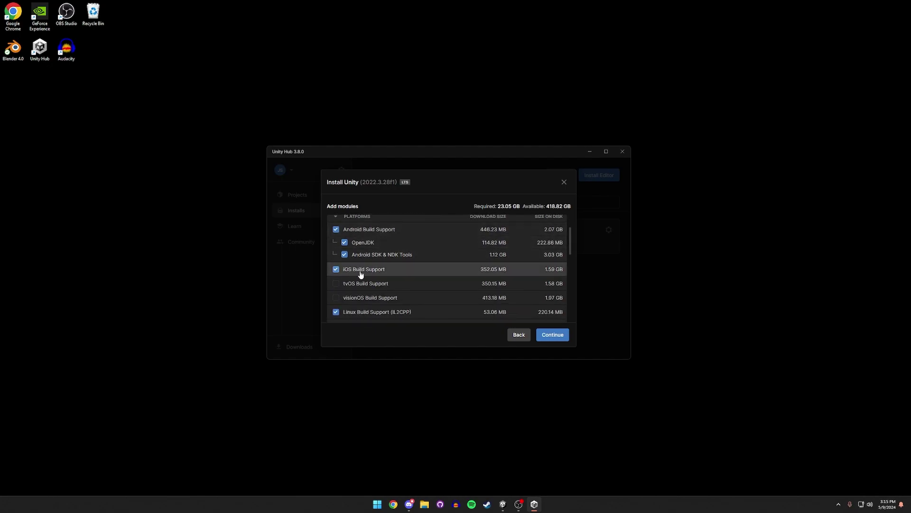
scroll(361, 275, down, 1)
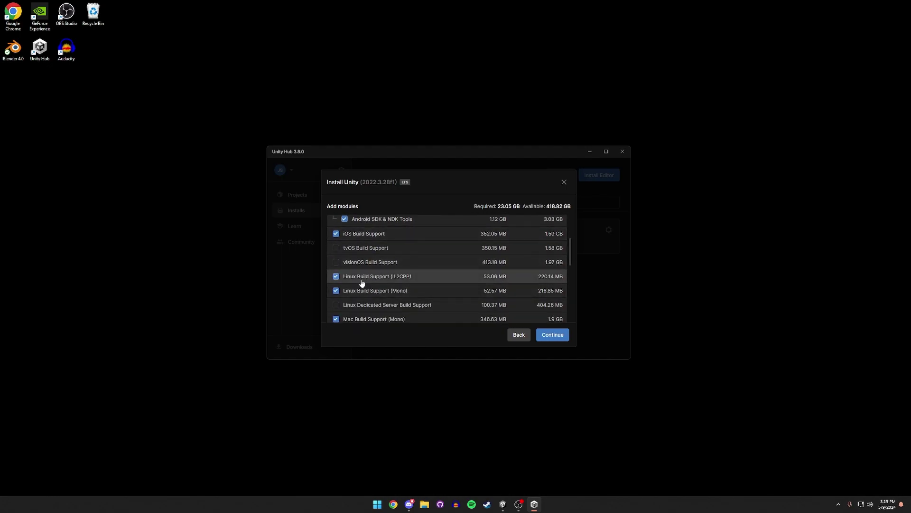
scroll(367, 280, down, 2)
scroll(379, 228, up, 1)
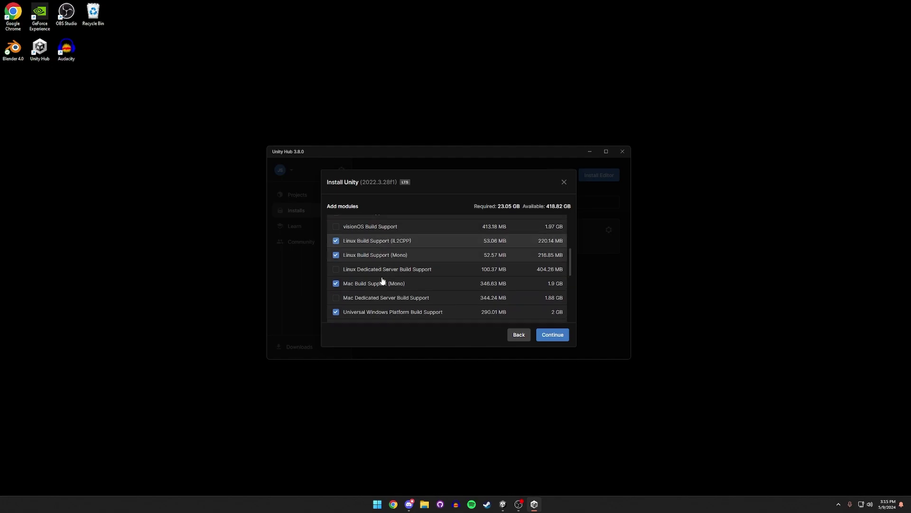
scroll(380, 288, down, 2)
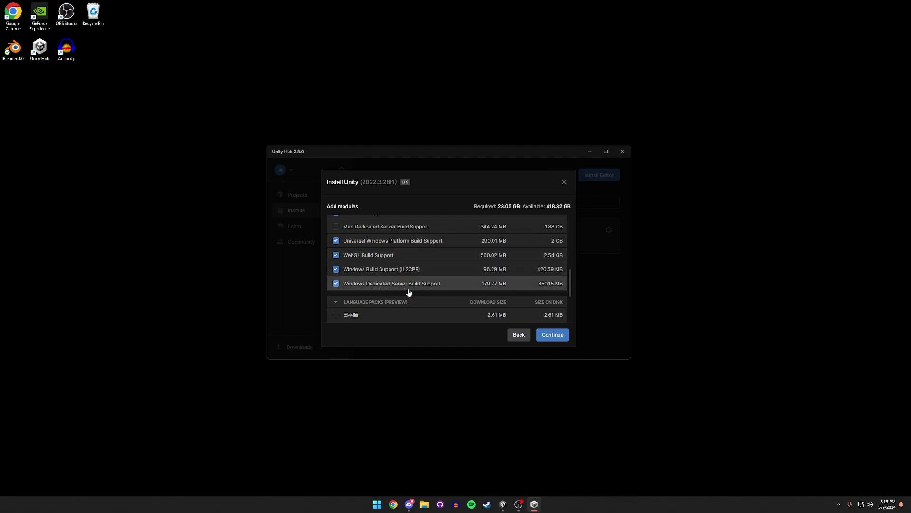
scroll(427, 280, down, 1)
scroll(424, 261, up, 4)
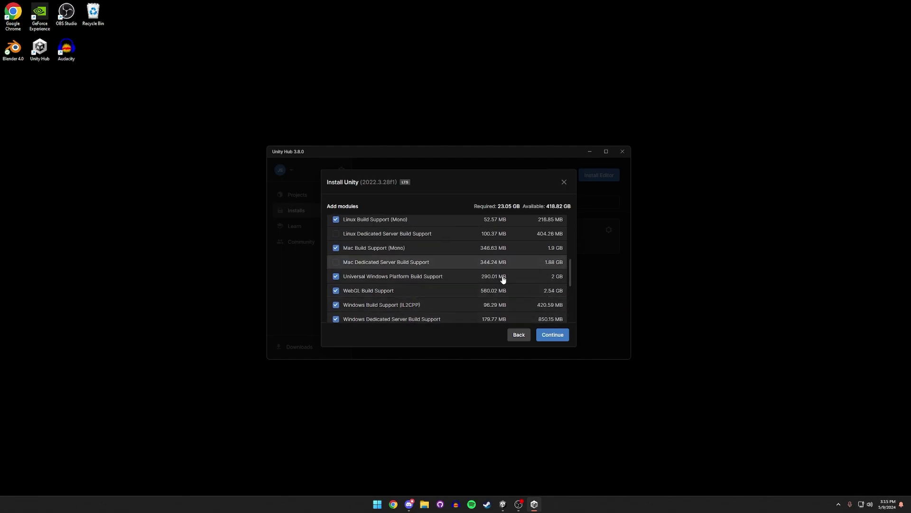
scroll(424, 264, up, 2)
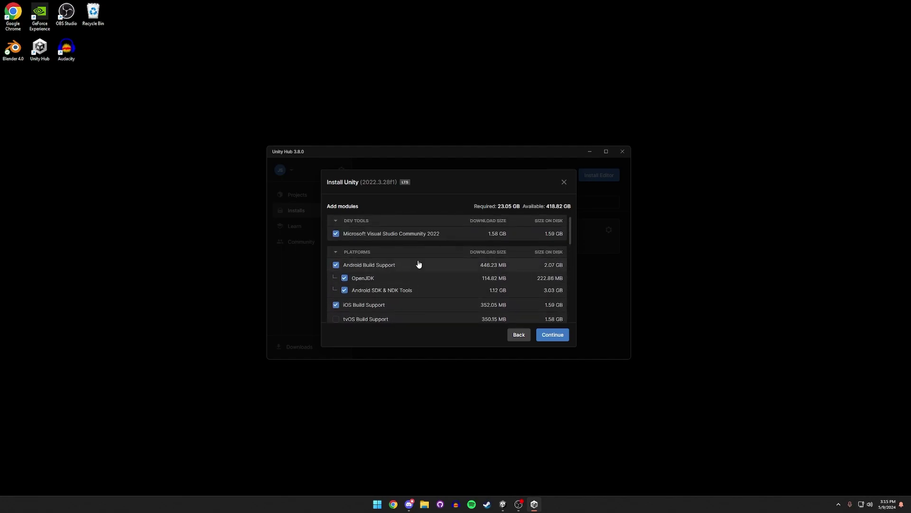
scroll(482, 280, down, 5)
scroll(531, 283, down, 5)
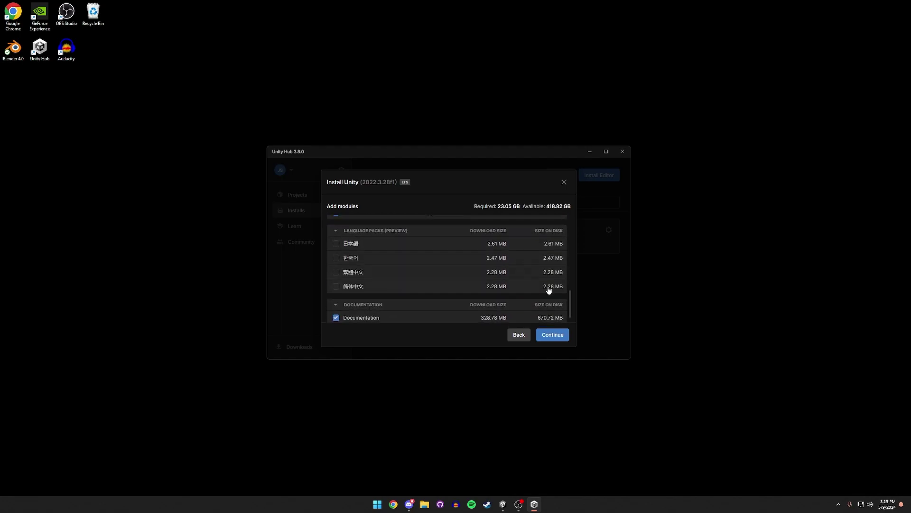
click(520, 335)
click(564, 182)
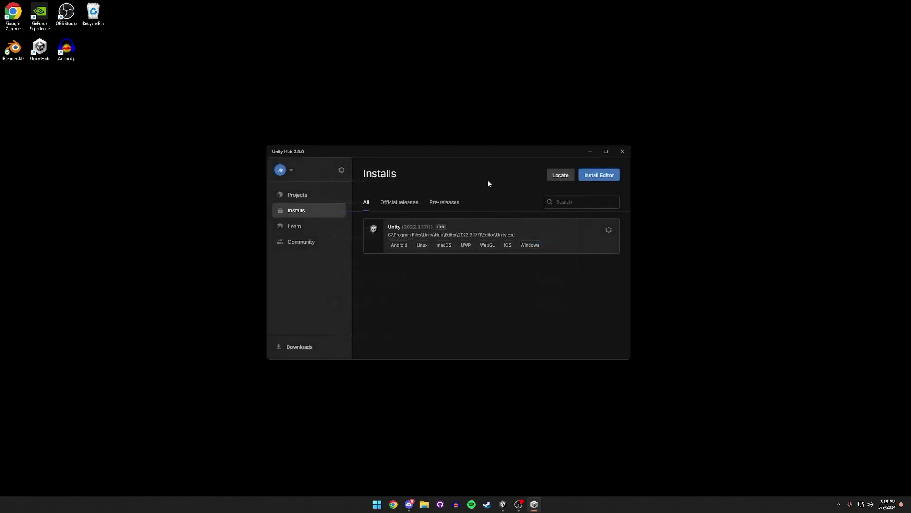
Start a new project from the projects list and select the Universal 3D template.
drag(500, 156, 499, 156)
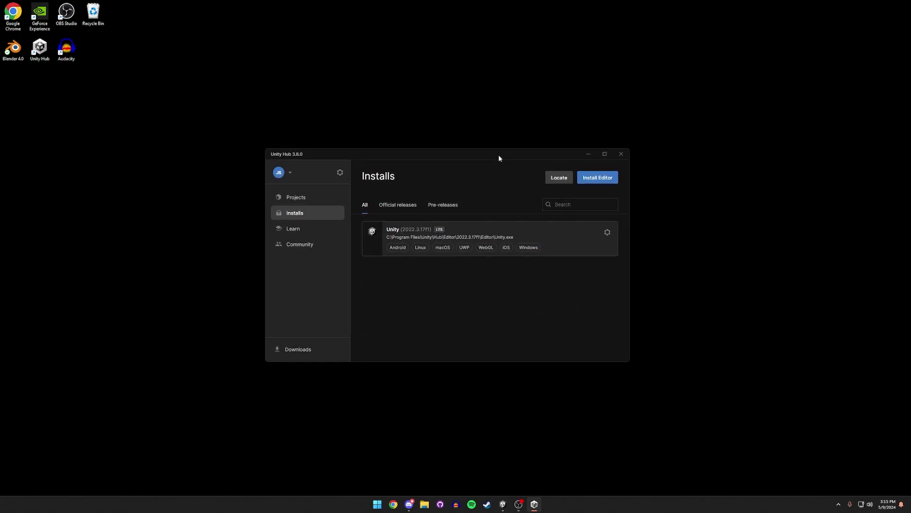
click(301, 198)
scroll(503, 264, down, 8)
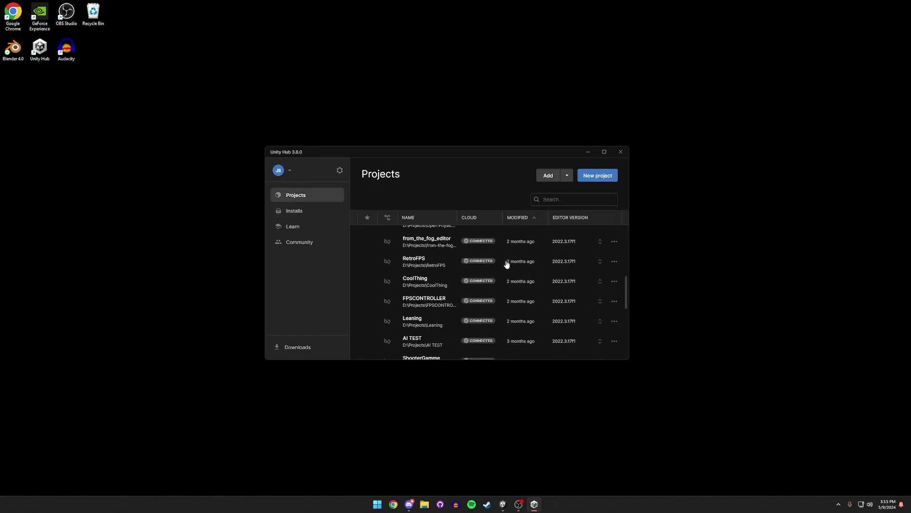
scroll(518, 268, up, 5)
scroll(519, 268, up, 3)
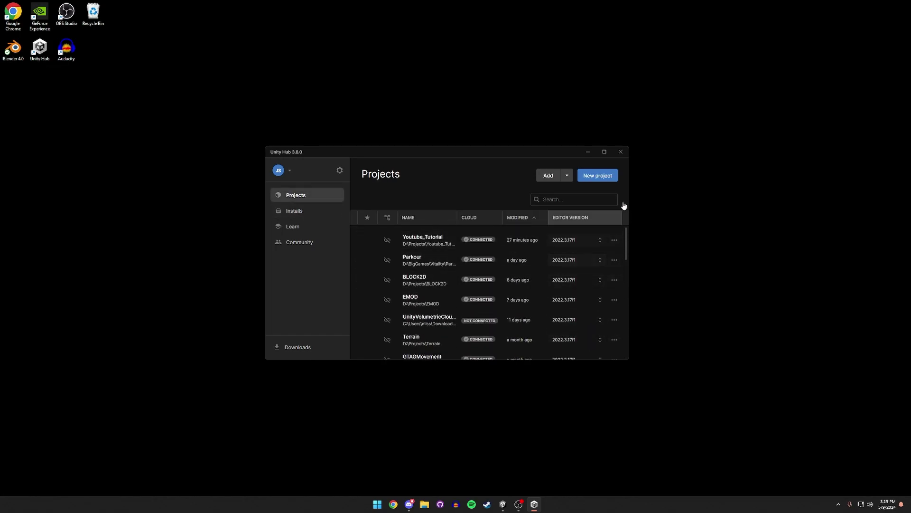
click(597, 176)
scroll(432, 230, down, 6)
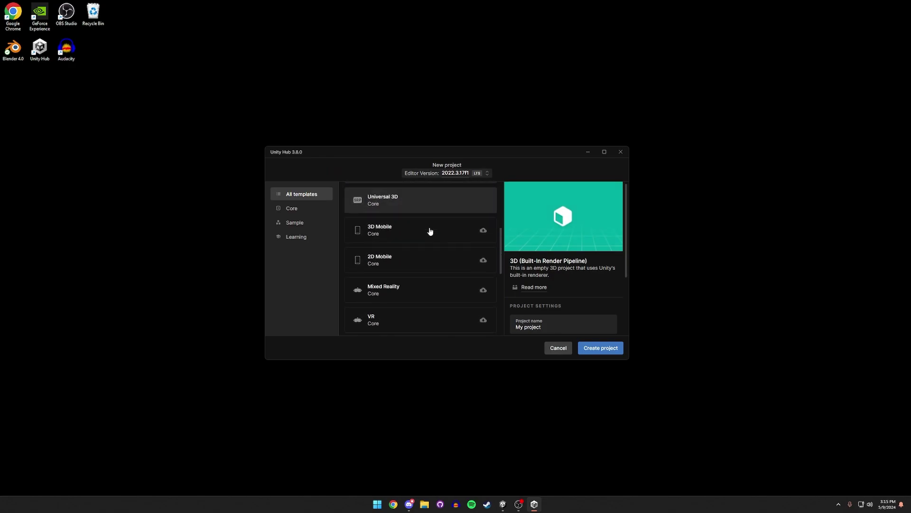
scroll(416, 247, up, 5)
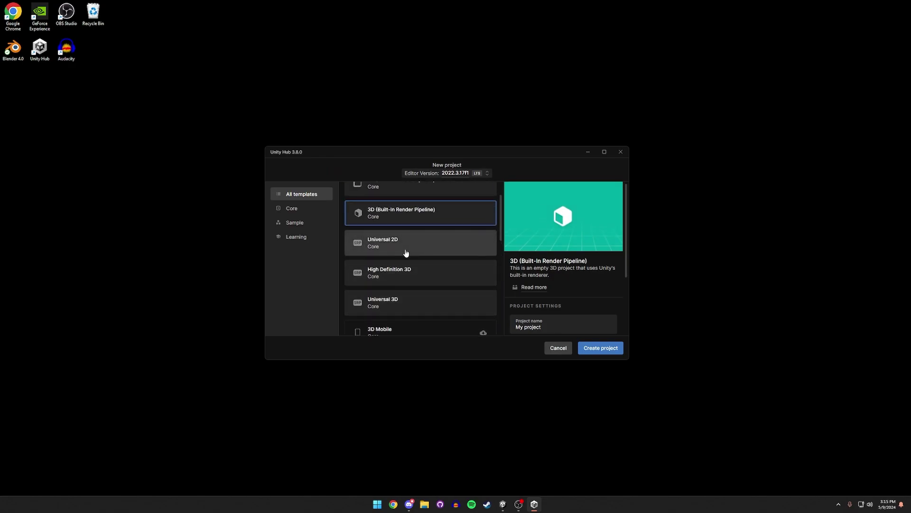
click(435, 299)
scroll(418, 235, up, 2)
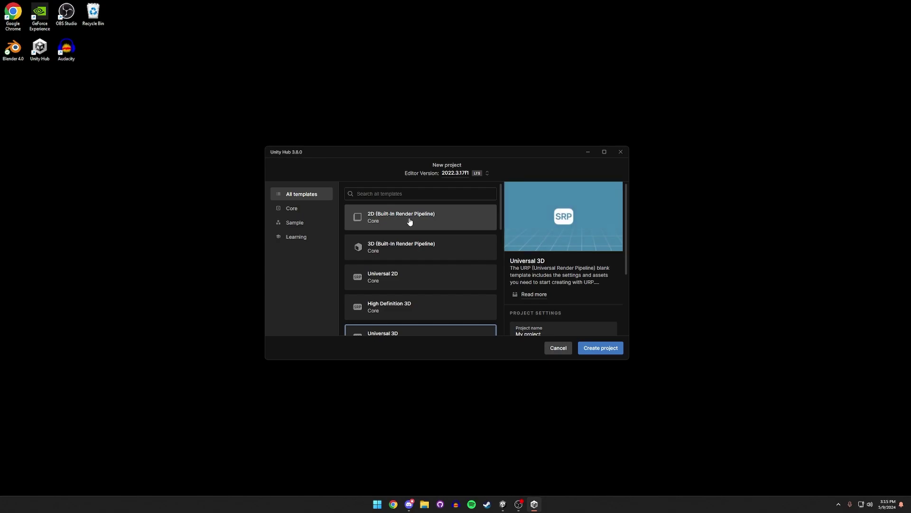
Compare the descriptions of the 2D and 3D Built-In Render Pipeline, Universal 2D, High Definition 3D and Universal 3D templates.
click(410, 222)
click(385, 254)
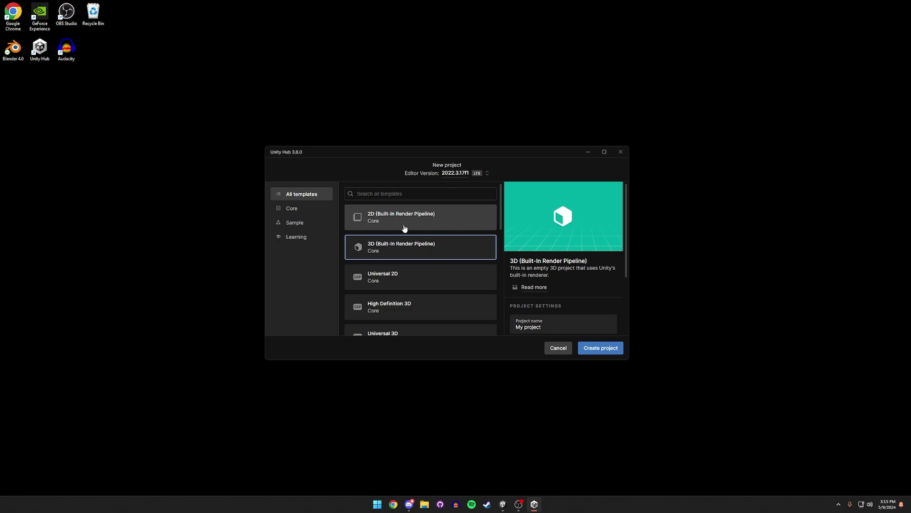
scroll(401, 275, down, 1)
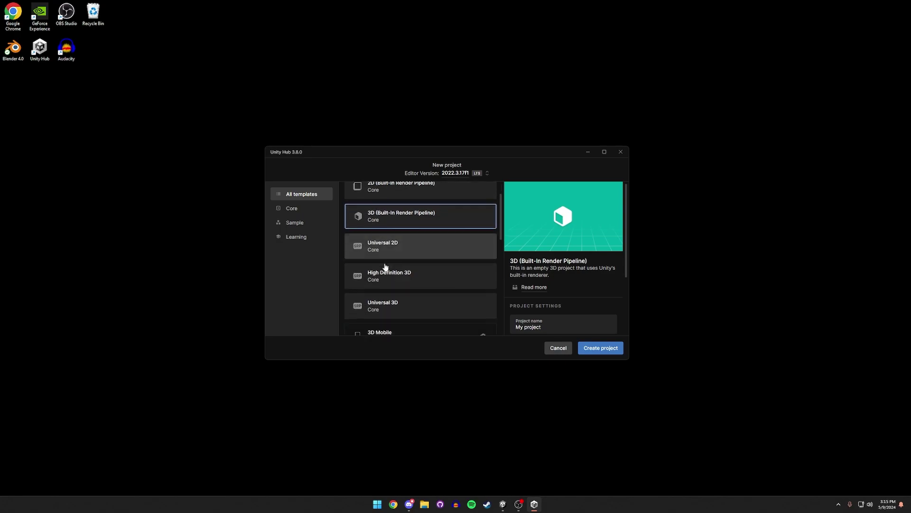
click(395, 299)
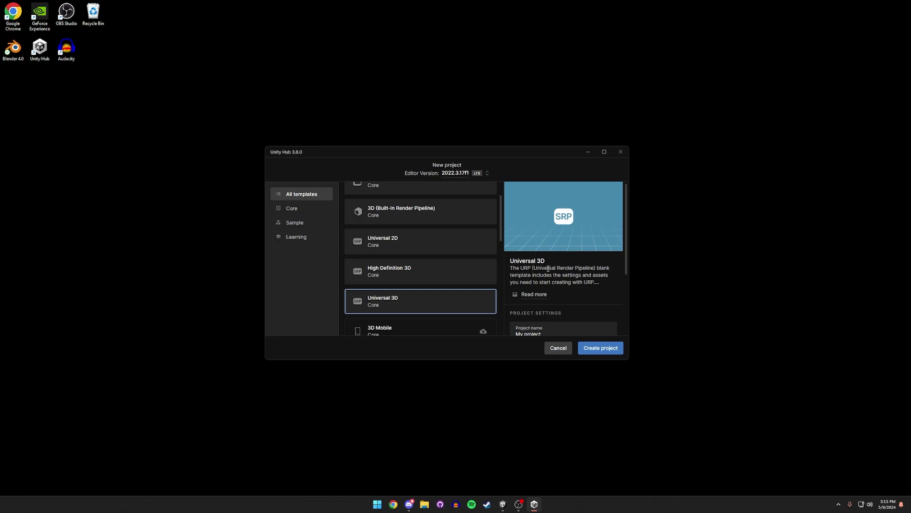
double_click(523, 268)
click(452, 279)
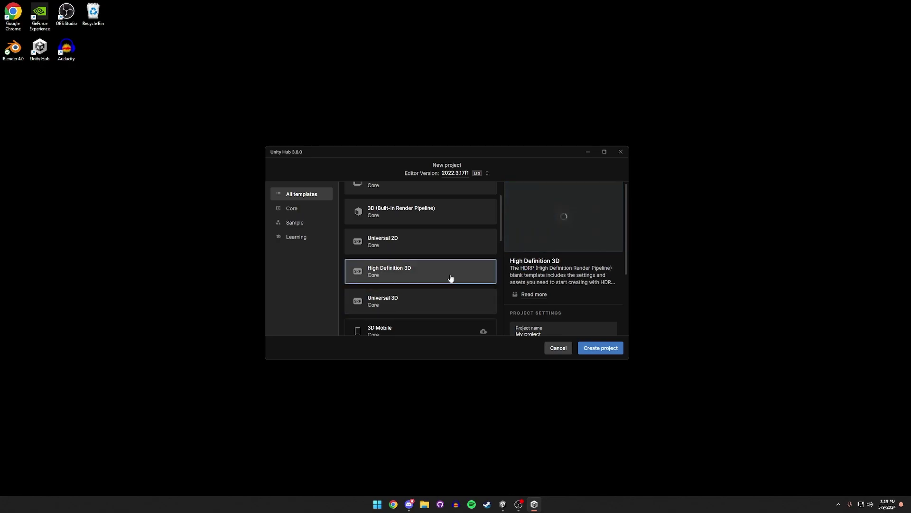
double_click(530, 269)
click(468, 248)
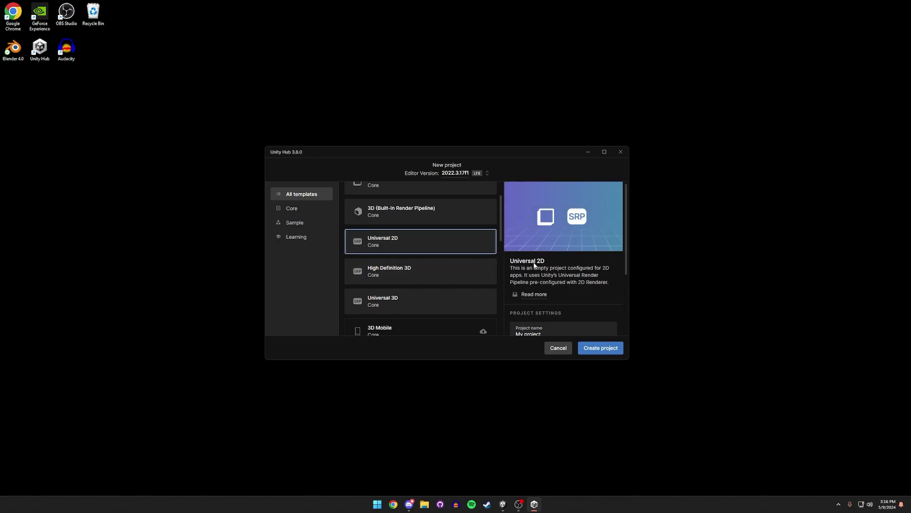
scroll(450, 246, up, 1)
click(423, 253)
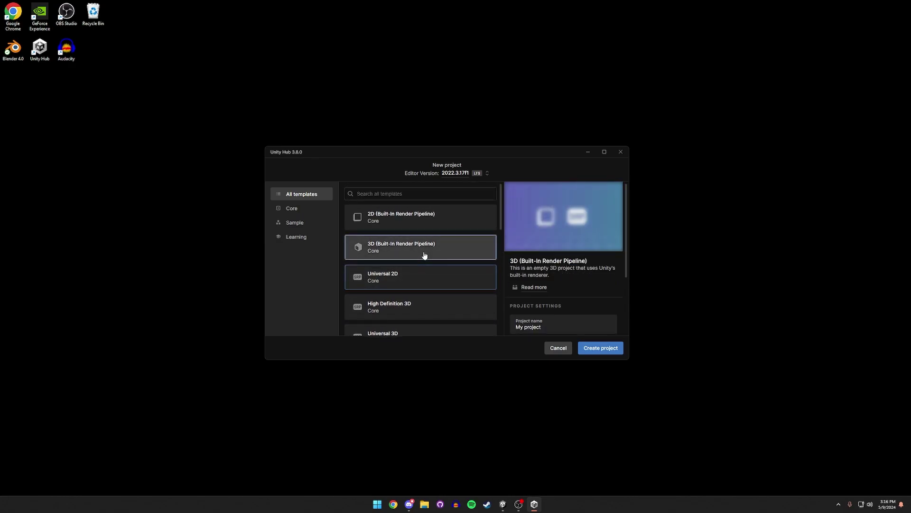
click(457, 222)
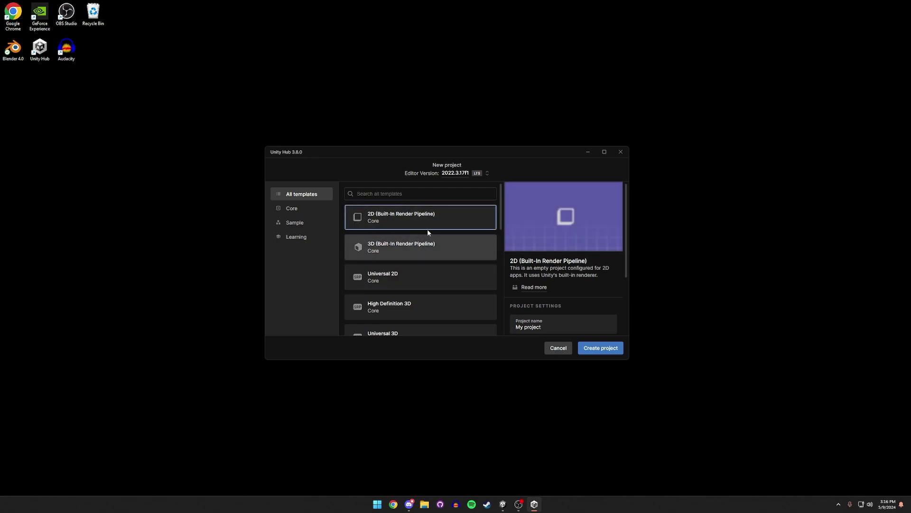
click(426, 244)
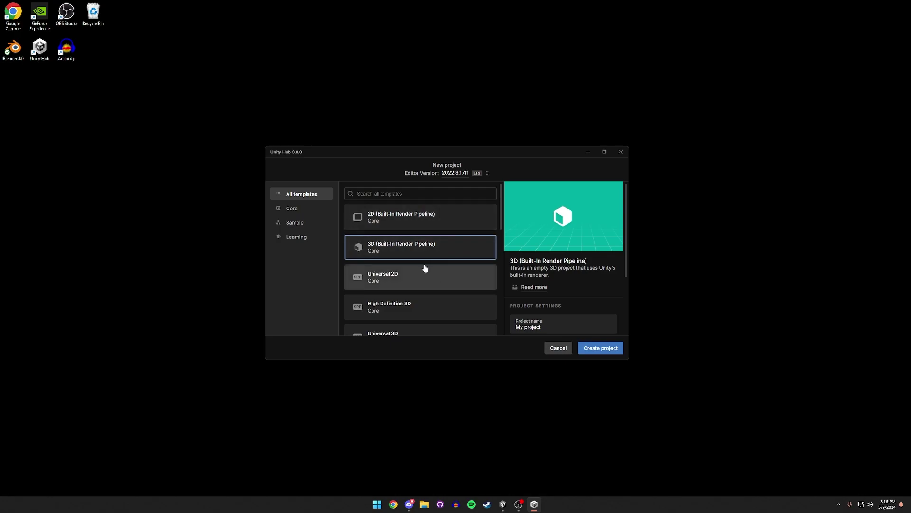
Choose the Universal 3D template and name the project Youtube_Tutorial_1.
scroll(429, 254, down, 3)
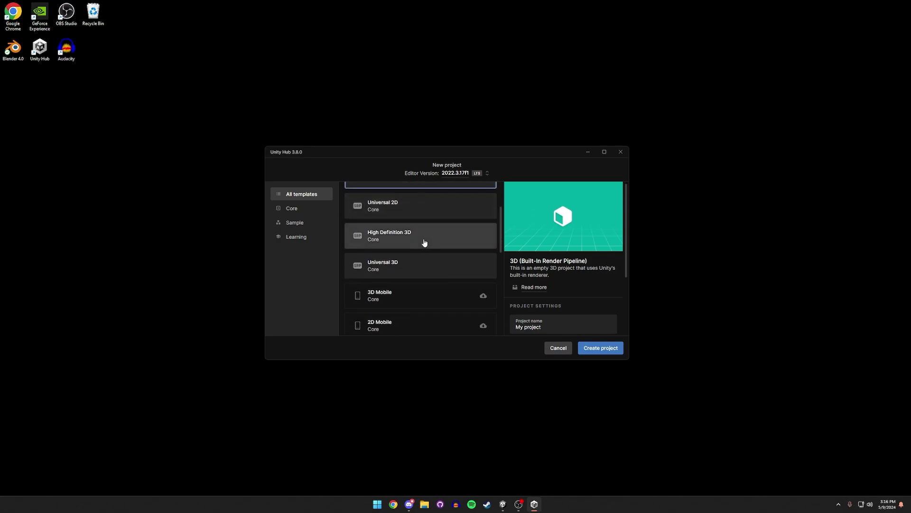
click(397, 270)
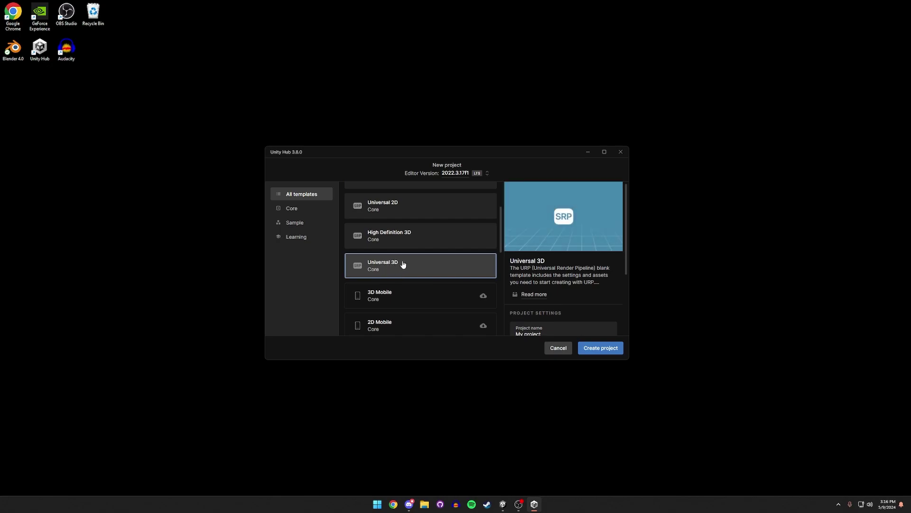
scroll(526, 263, down, 2)
triple_click(552, 263)
text(Youtu)
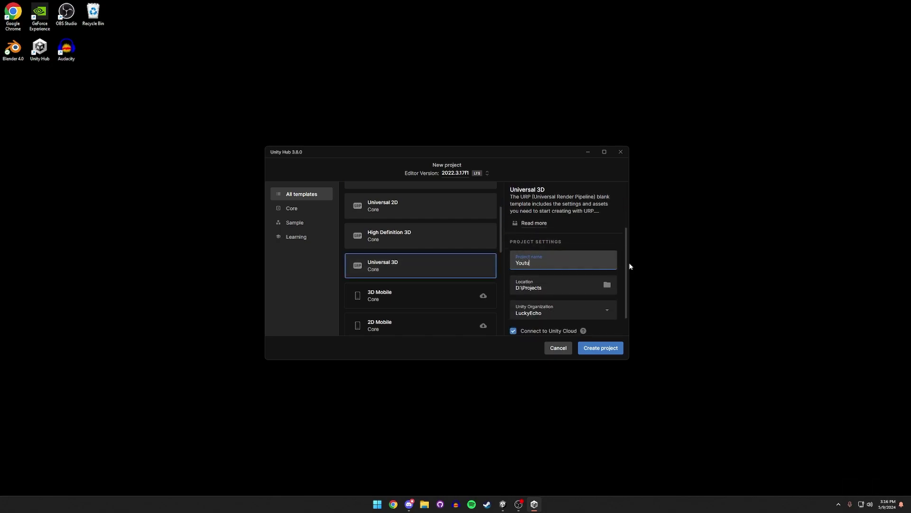
text(be_Tutorial)
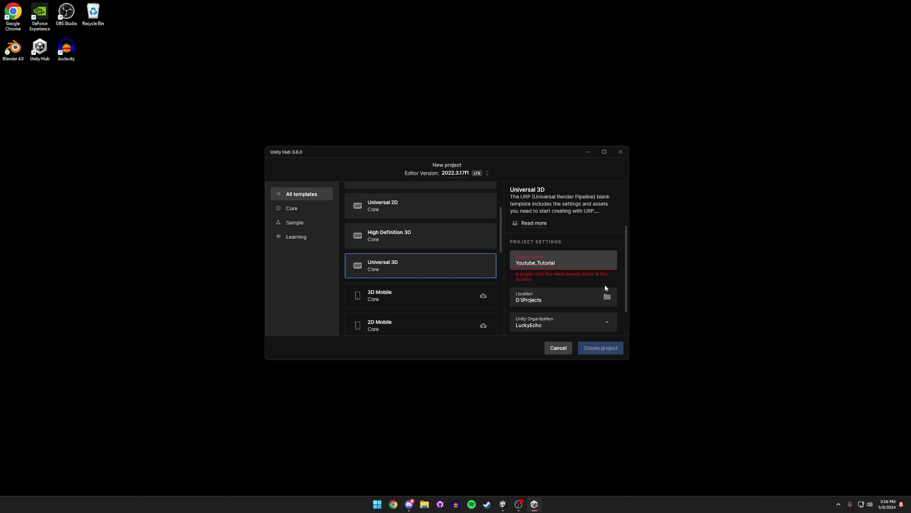
text(_1)
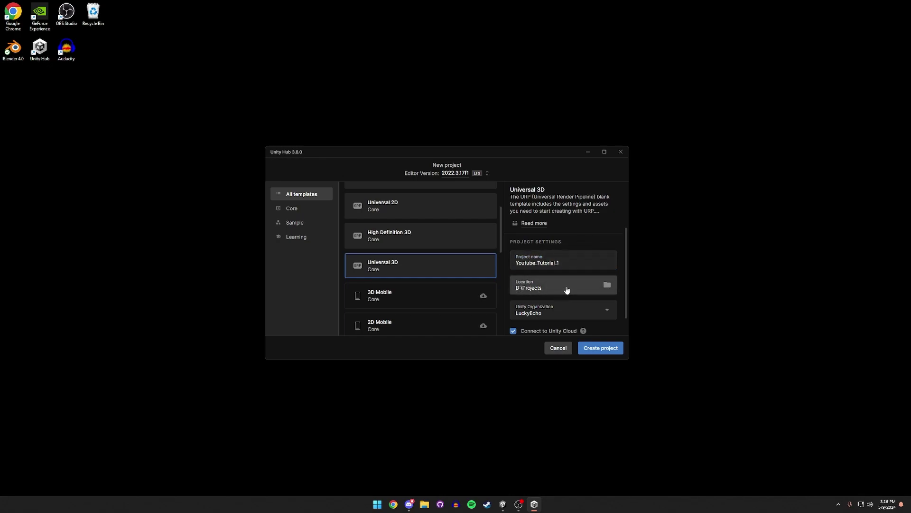
Review the project's location, organization and Unity Cloud settings, and create the project.
scroll(568, 285, down, 1)
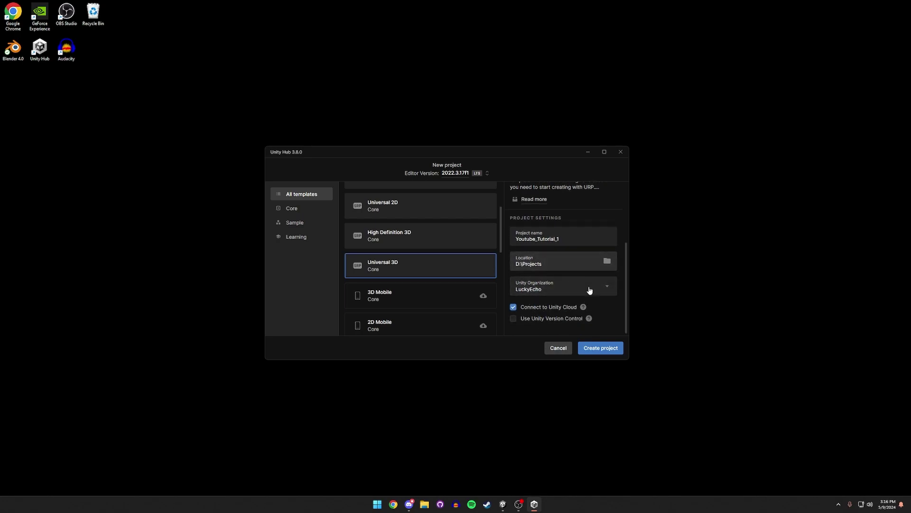
scroll(568, 246, up, 4)
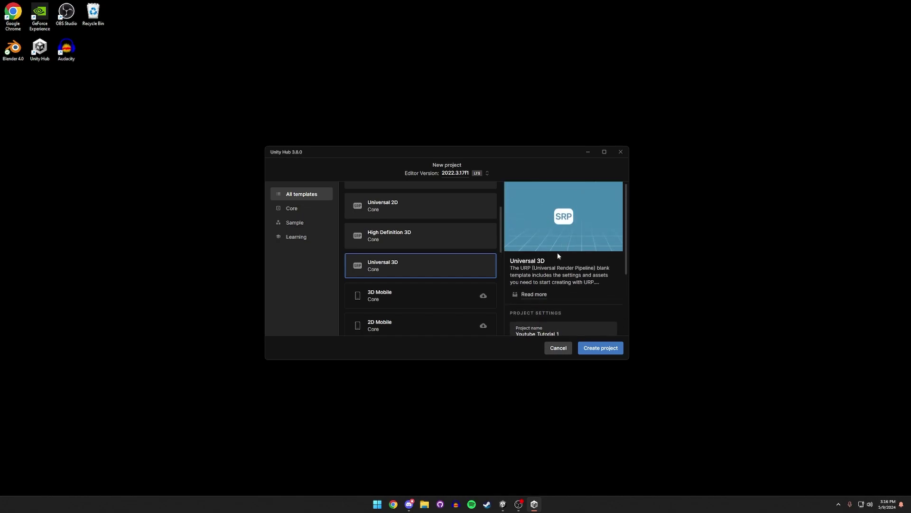
scroll(589, 304, down, 4)
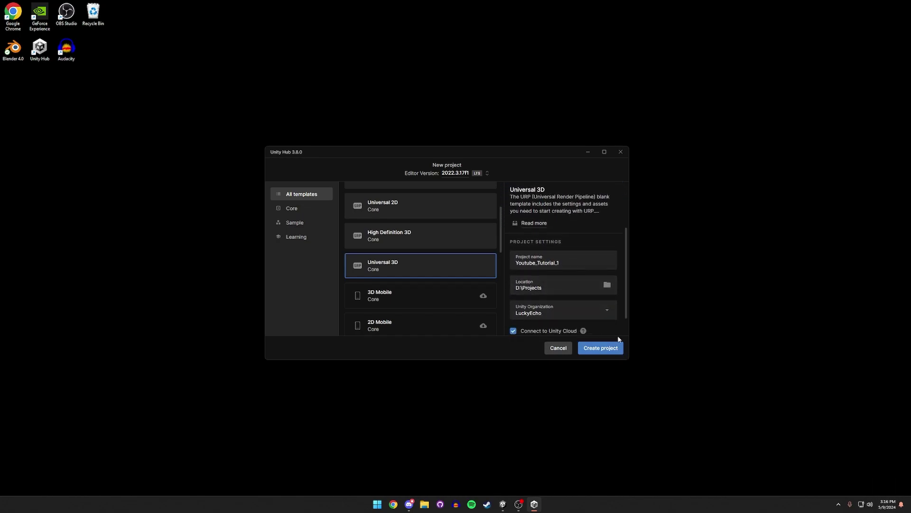
click(601, 348)
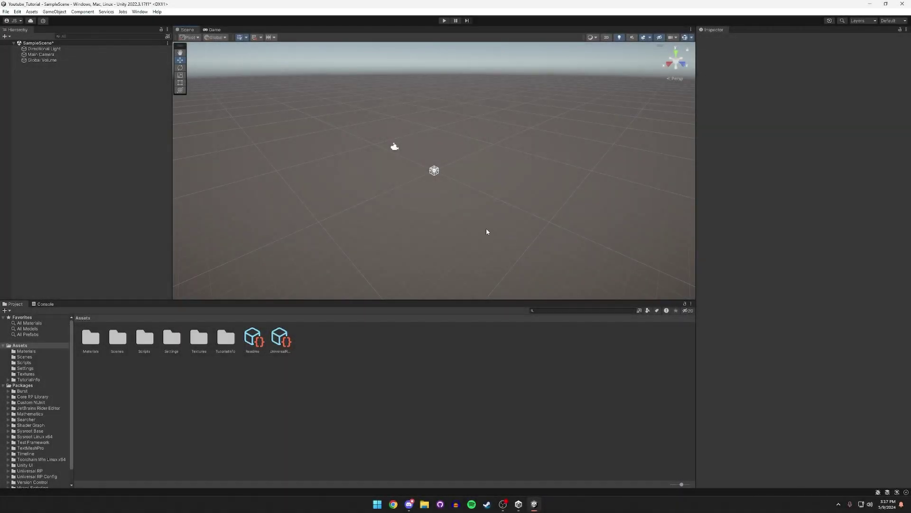
Look at the Console and examine which general windows and panels the editor offers, without opening any new one.
right_drag(455, 234, 443, 211)
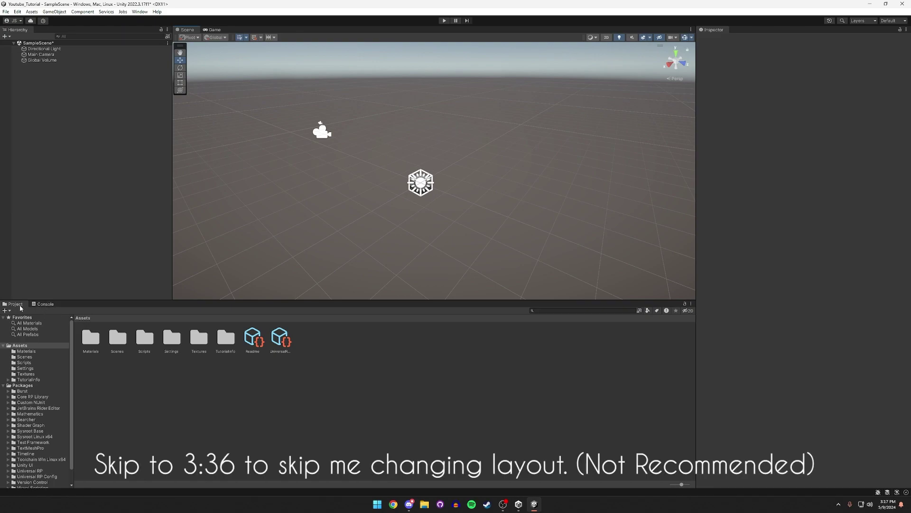
click(48, 305)
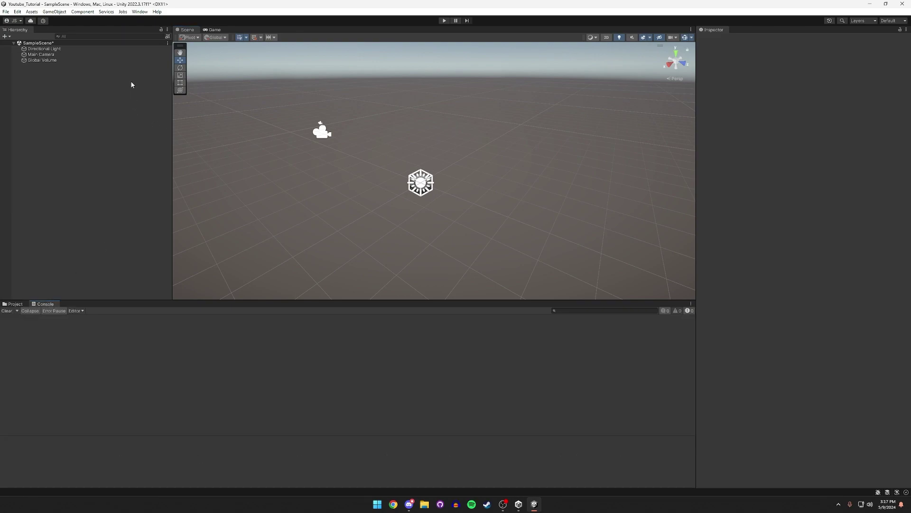
click(143, 12)
mouse_move(199, 121)
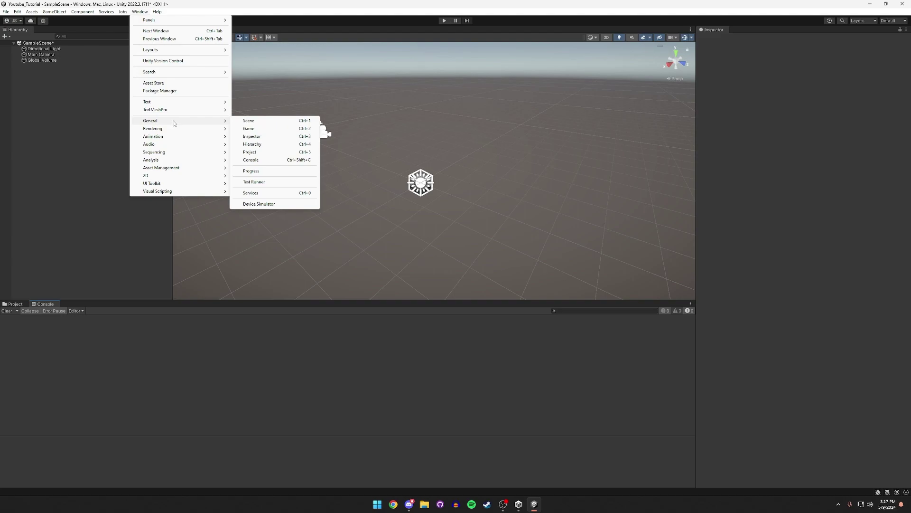
mouse_move(166, 24)
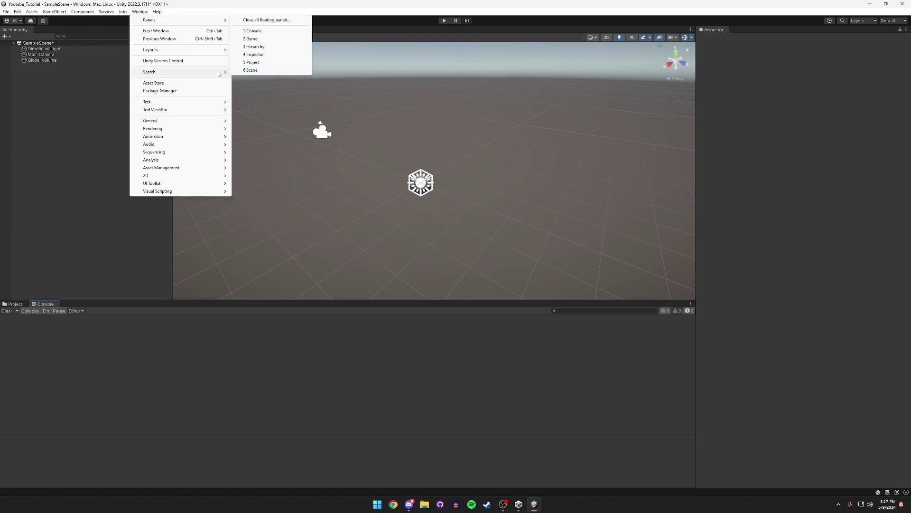
key(alt)
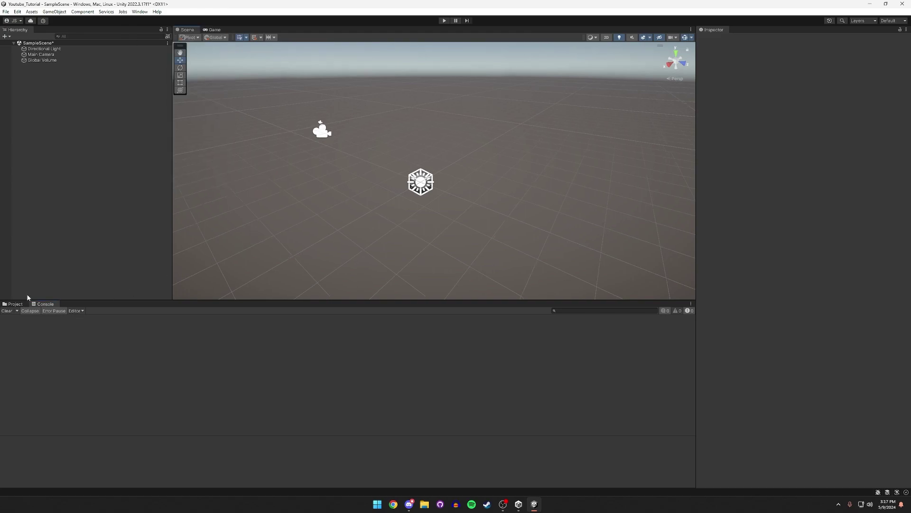
Dock the Project and Console windows together beneath the Hierarchy, bring Project to the front and enlarge the docked area.
drag(10, 308, 28, 237)
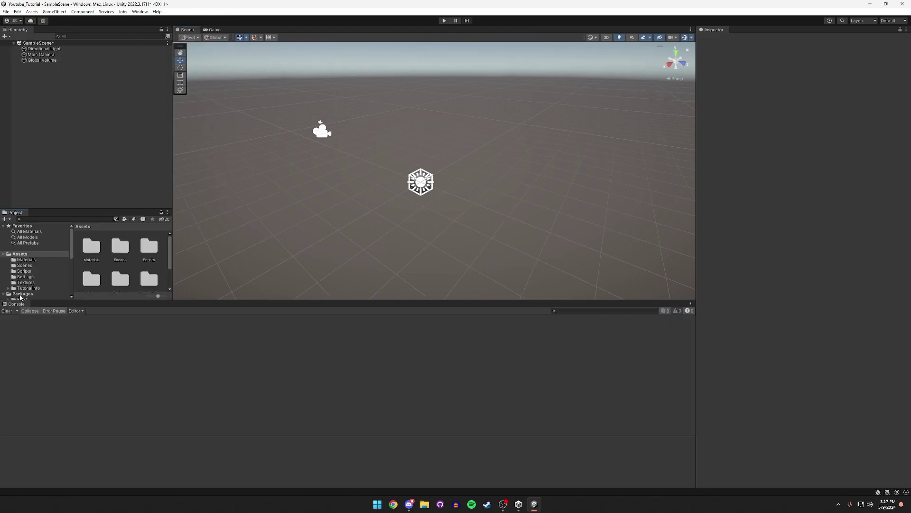
drag(16, 304, 46, 223)
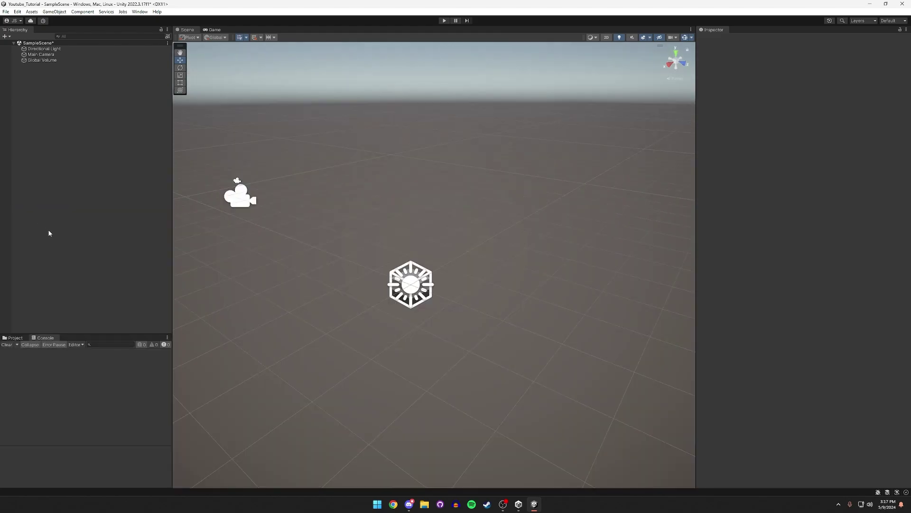
click(15, 337)
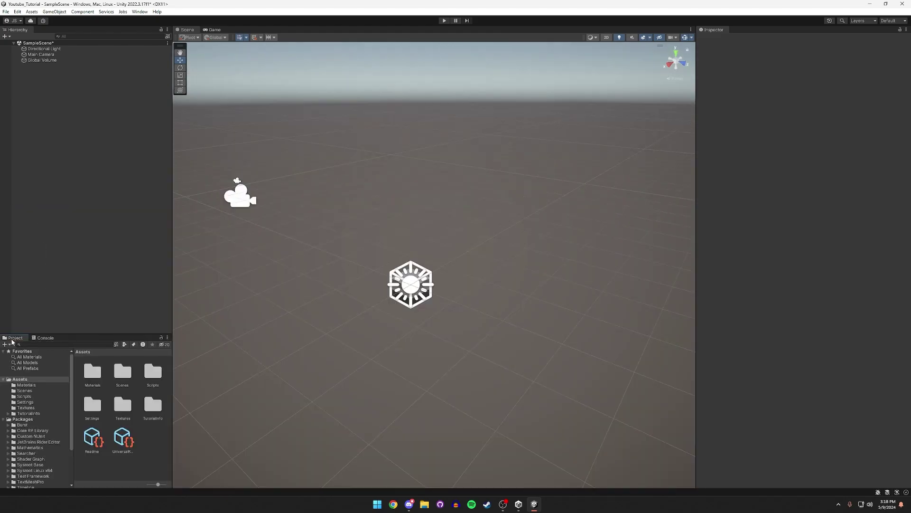
drag(80, 333, 82, 290)
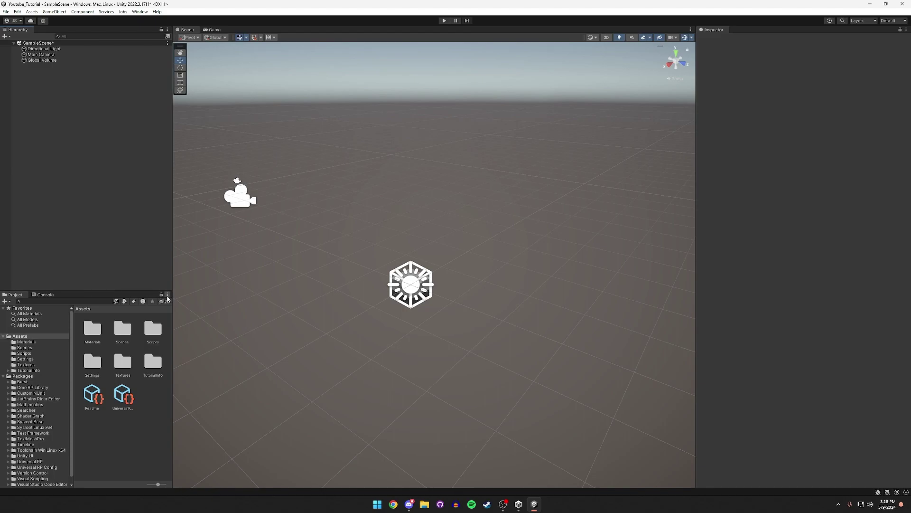
Switch the Project window to a one-column layout and collapse the Textures and Scripts folders.
click(167, 295)
click(196, 302)
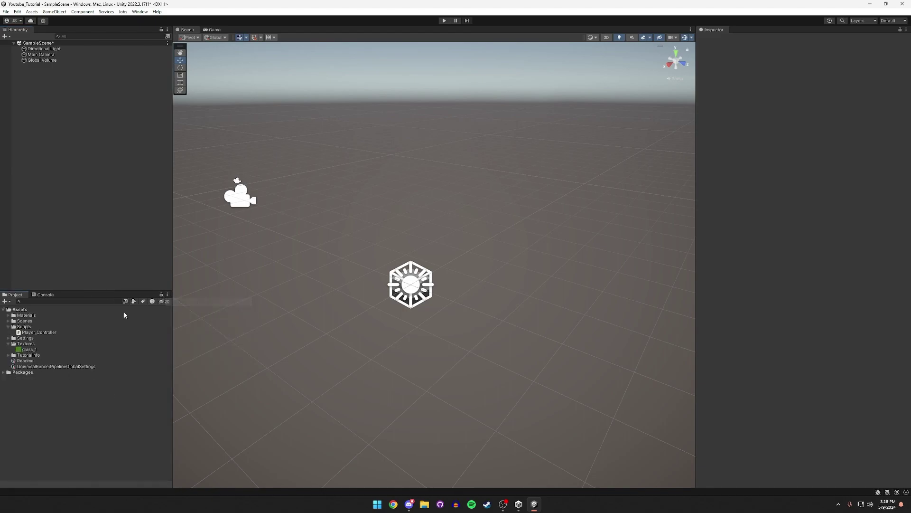
click(9, 343)
click(16, 328)
click(8, 327)
Look inside the Materials and Scenes asset folders and collapse them again.
click(8, 315)
click(11, 332)
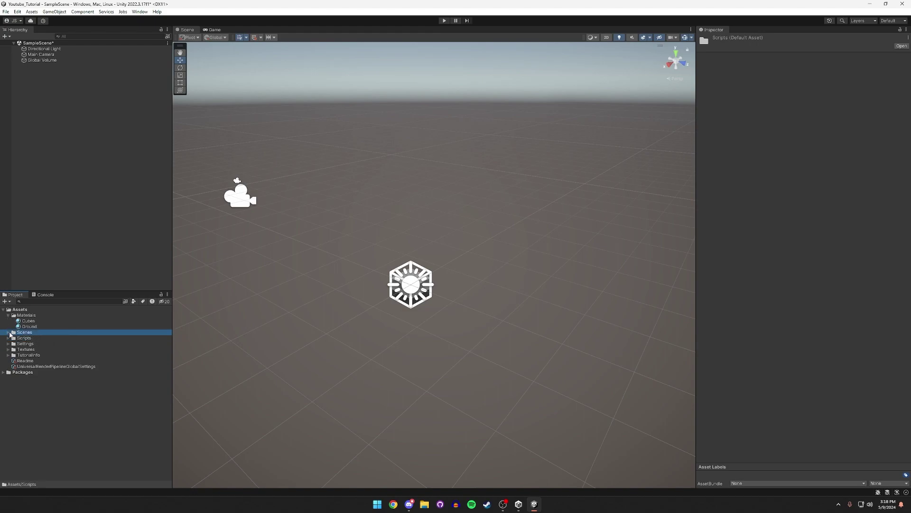
click(8, 332)
click(8, 333)
click(9, 316)
click(8, 316)
Explore the Scene view by looking around, panning, and flying forward and backward near the directional light.
click(434, 344)
right_drag(434, 344, 414, 326)
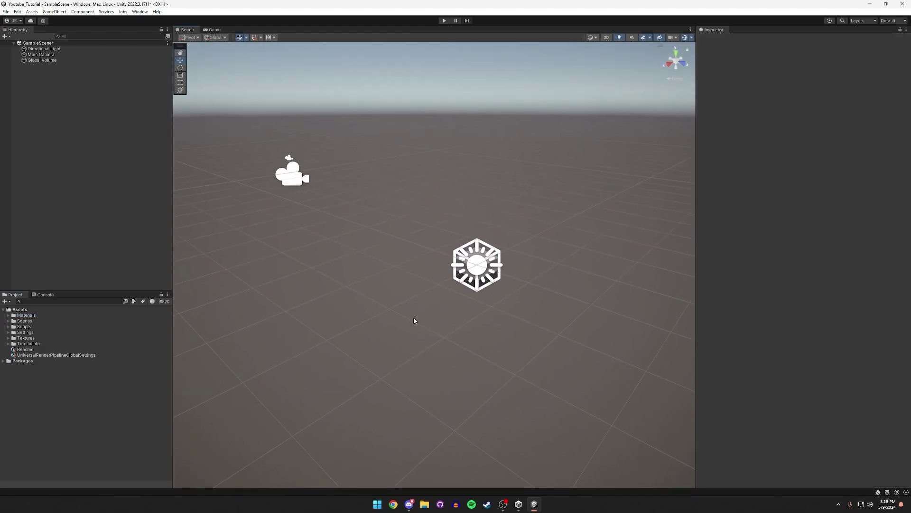
mouse_move(394, 284)
right_down()
mouse_move(447, 255)
mouse_move(403, 301)
mouse_move(356, 252)
mouse_move(480, 230)
mouse_move(427, 291)
mouse_move(388, 285)
mouse_move(400, 279)
right_up()
middle_drag(470, 275, 397, 283)
right_drag(474, 247, 411, 246)
key(w)
key(s)
key(w)
key(s)
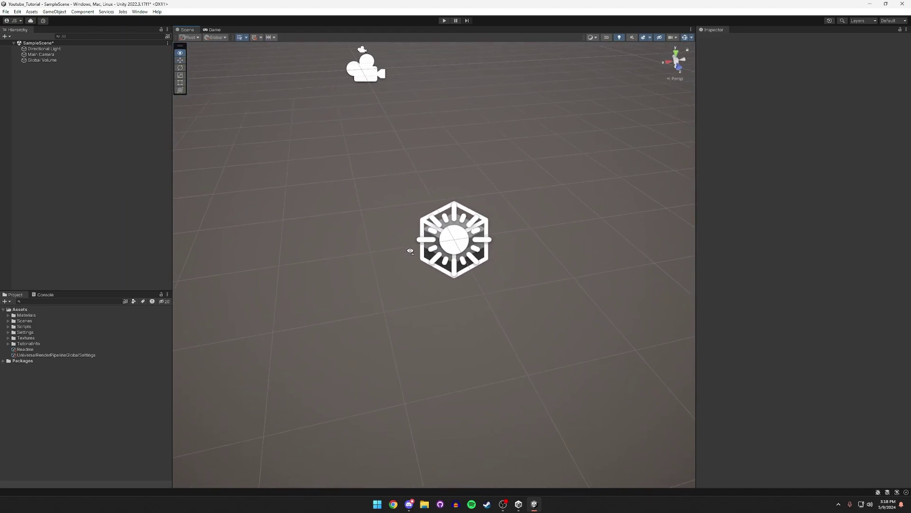
right_drag(470, 241, 465, 233)
key(w)
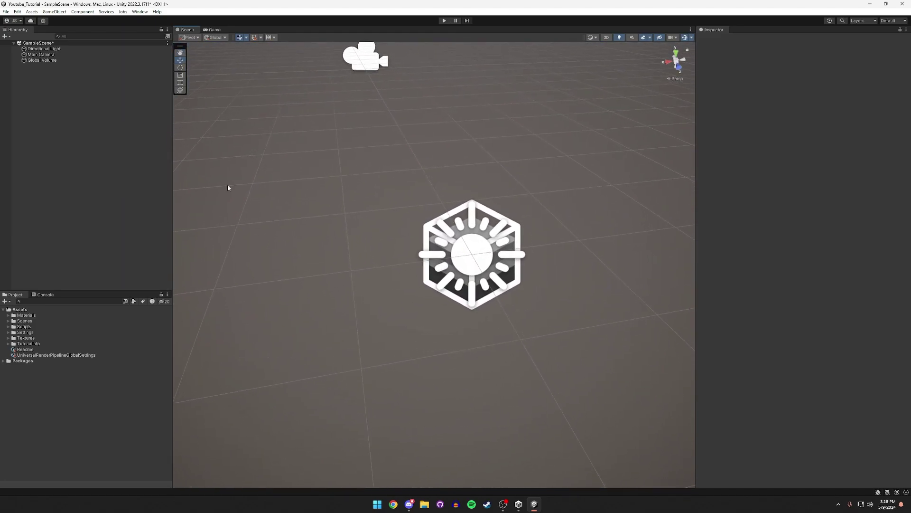
Inspect the Directional Light, Main Camera and Global Volume in the Hierarchy, and collapse and re-expand SampleScene.
click(41, 50)
key(Down)
key(Down)
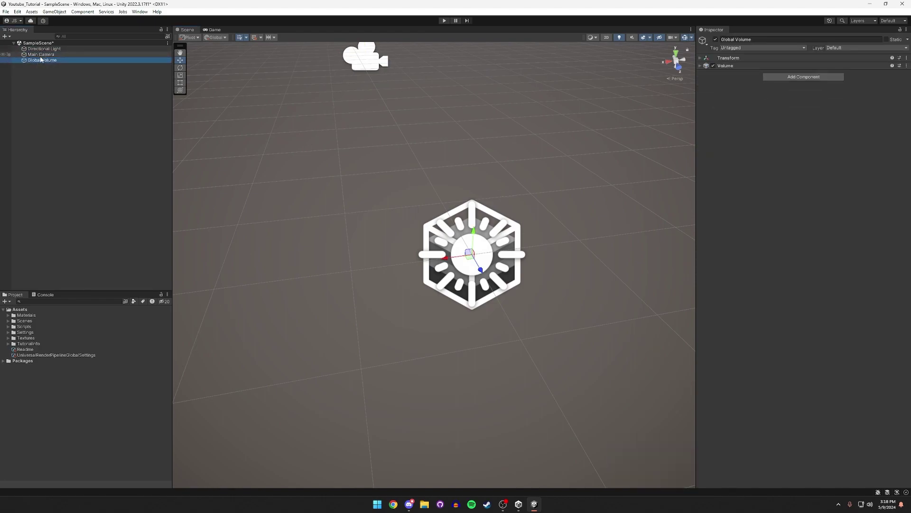
click(41, 54)
click(14, 44)
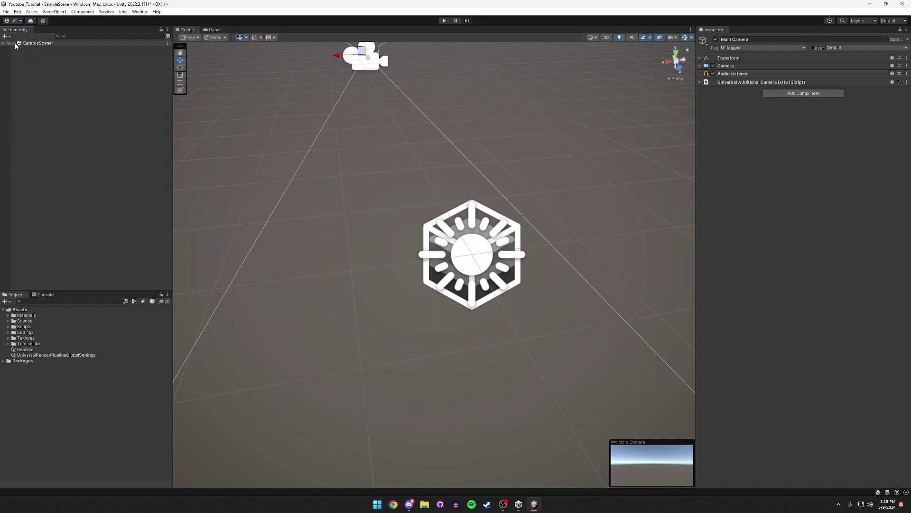
click(13, 44)
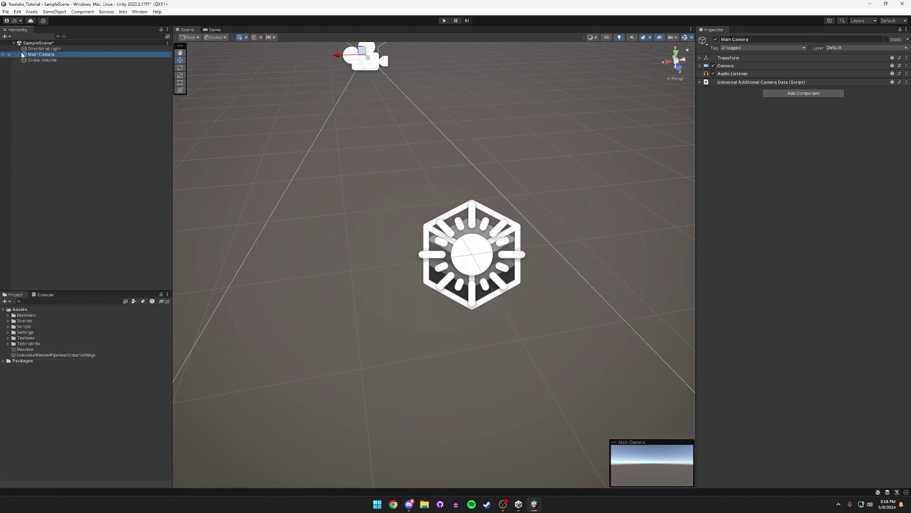
click(30, 50)
right_drag(261, 151, 339, 149)
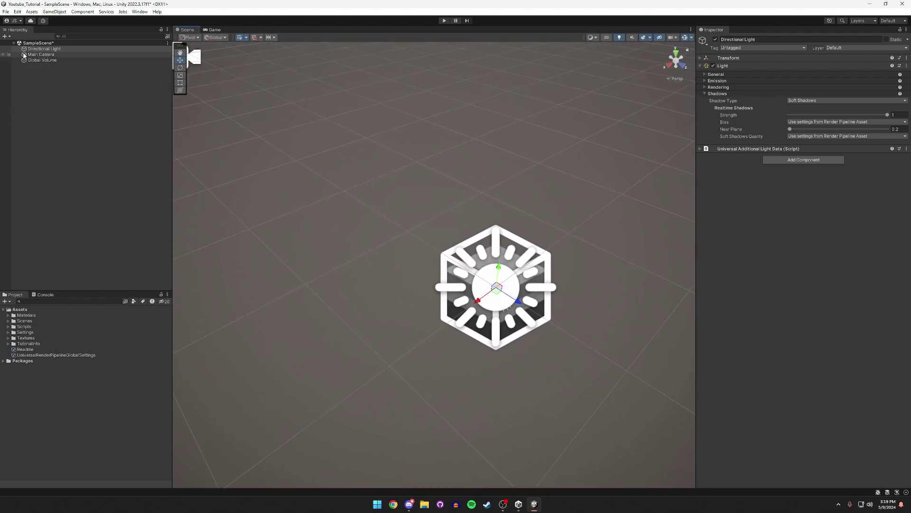
Inspect the Main Camera's Transform and Camera component settings, and compare what it sees in the Game view with the Scene view.
click(40, 55)
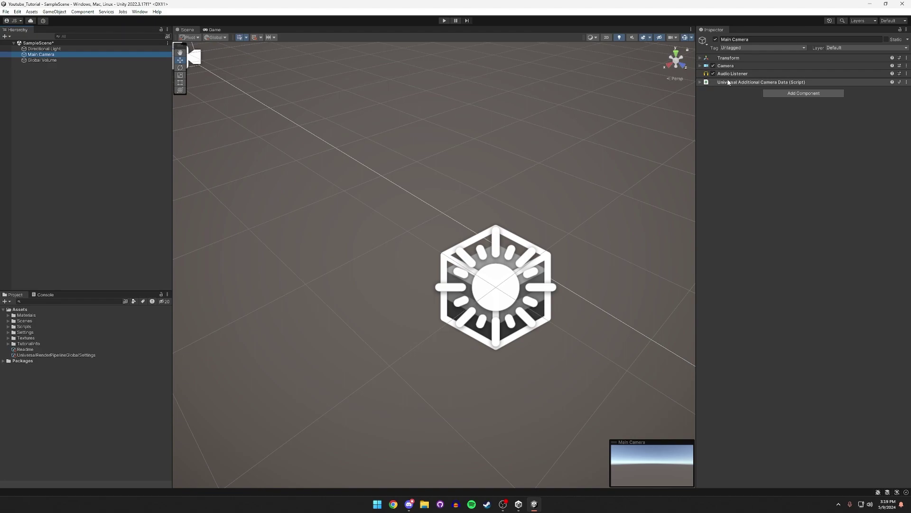
click(741, 58)
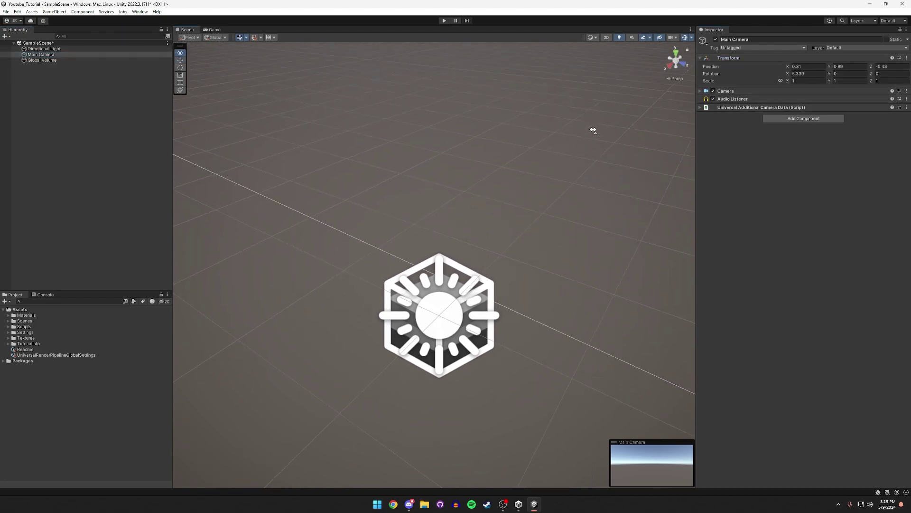
mouse_move(716, 69)
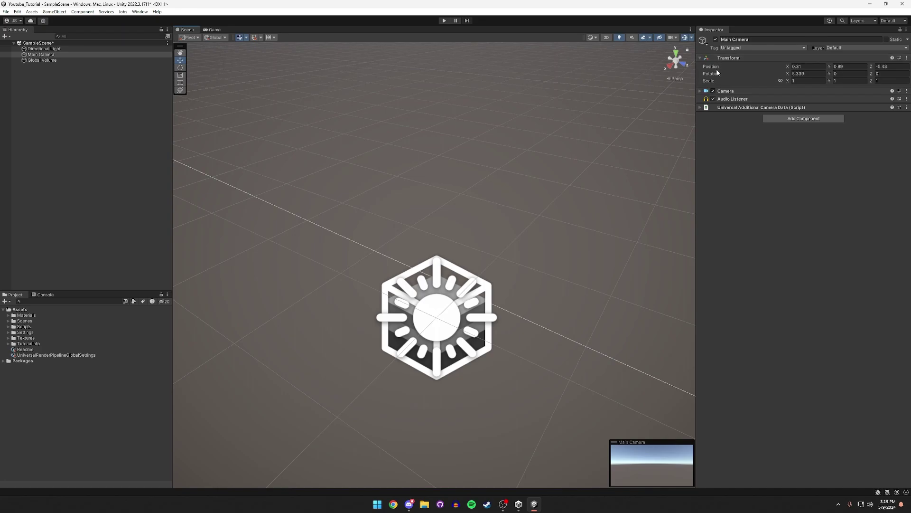
right_drag(645, 117, 230, 69)
click(728, 91)
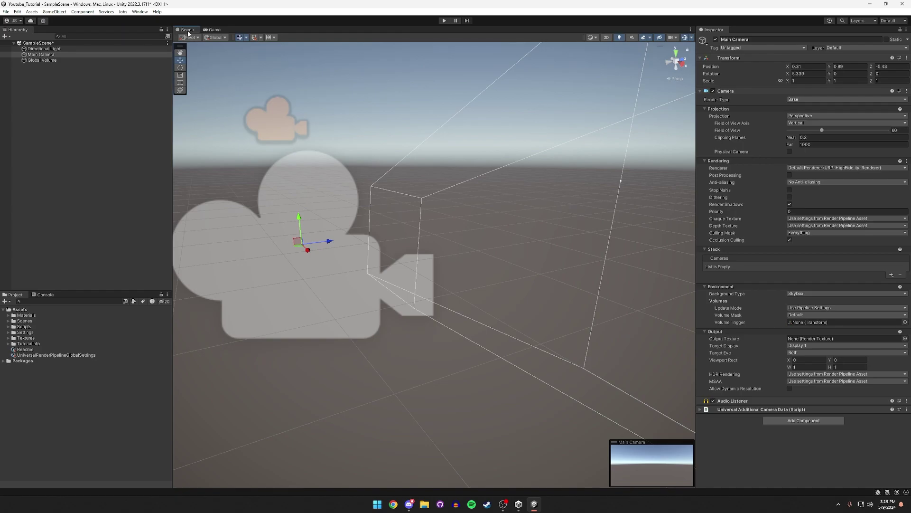
click(215, 30)
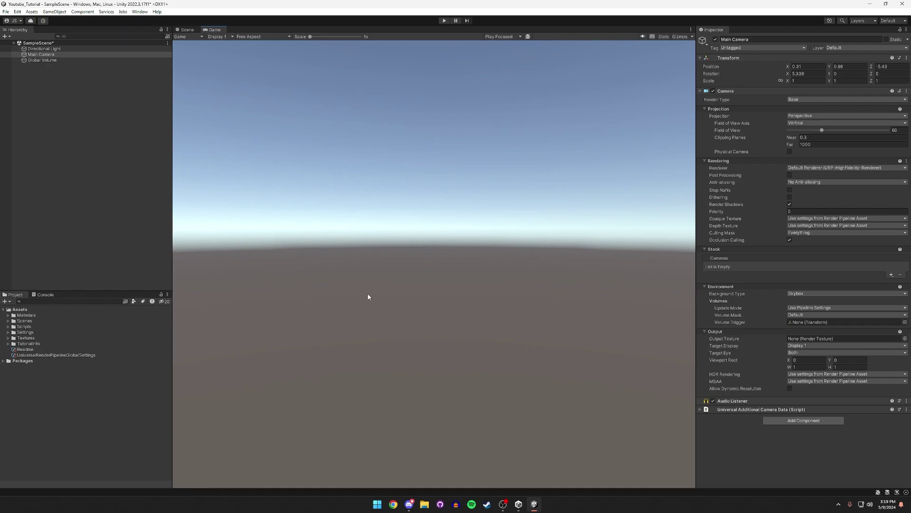
click(189, 31)
Rotate the Main Camera upward to about -21 degrees around X and check the result in the Game view.
right_drag(377, 176, 336, 191)
key(w)
key(e)
key(w)
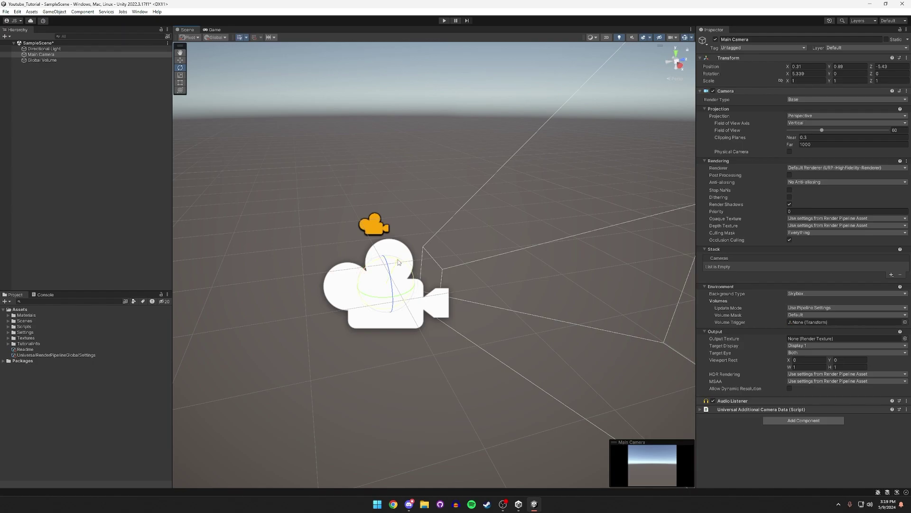
mouse_move(399, 262)
mouse_down()
mouse_move(372, 252)
mouse_move(391, 258)
mouse_up()
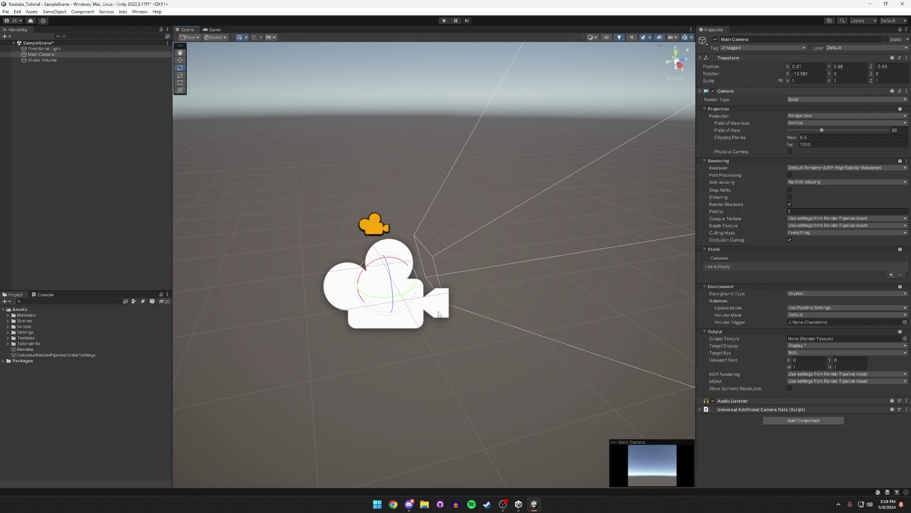
mouse_move(399, 262)
mouse_down()
mouse_move(379, 256)
mouse_move(431, 255)
mouse_move(400, 246)
mouse_up()
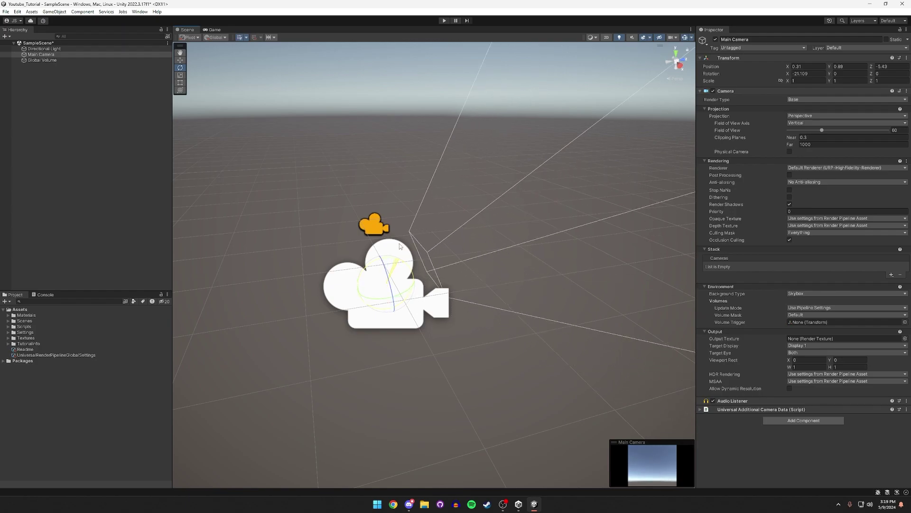
key(w)
right_drag(418, 284, 361, 225)
key(s)
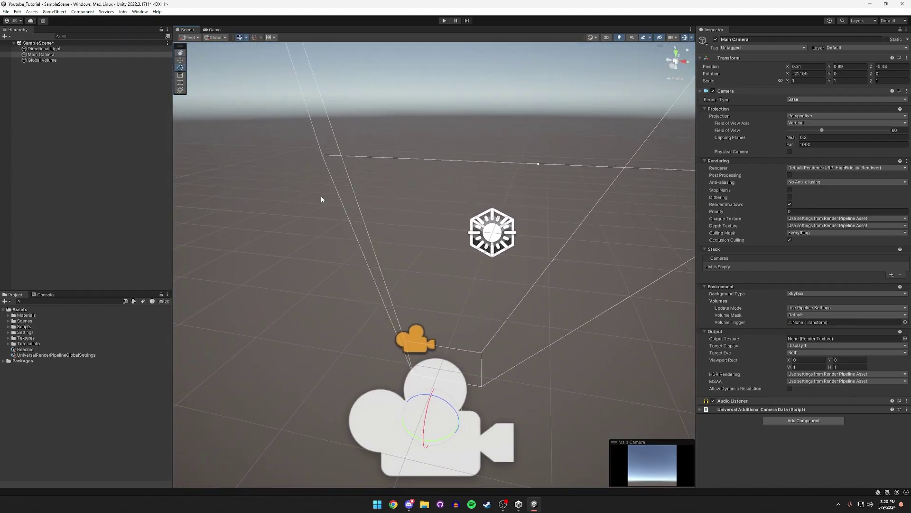
click(214, 29)
click(183, 31)
right_drag(365, 149, 370, 162)
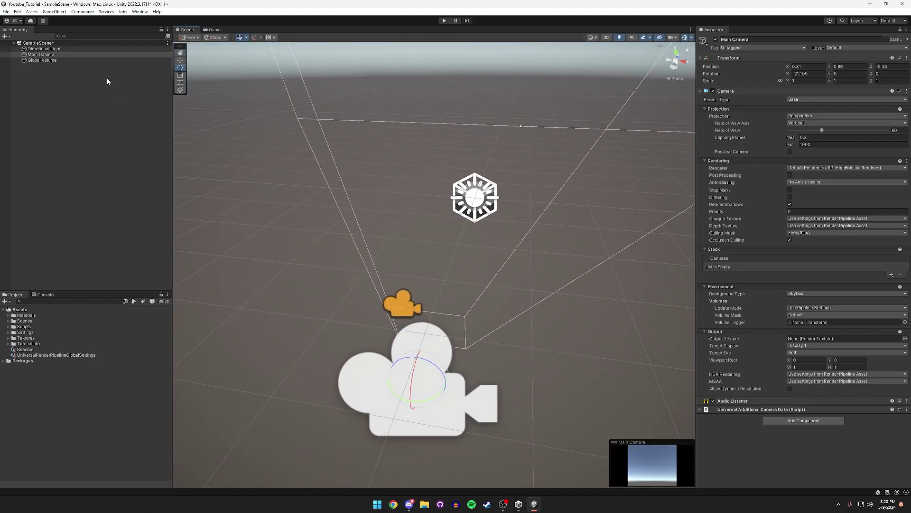
Delete the Directional Light, Main Camera and Global Volume from SampleScene and look around the empty scene.
shift+click(64, 58)
shift+click(67, 48)
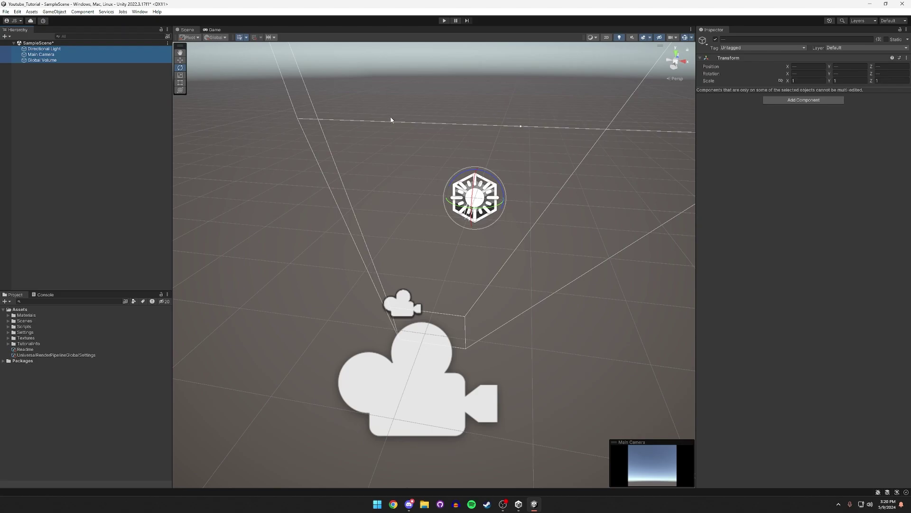
key(Delete)
right_drag(467, 197, 797, 133)
right_drag(426, 157, 153, 121)
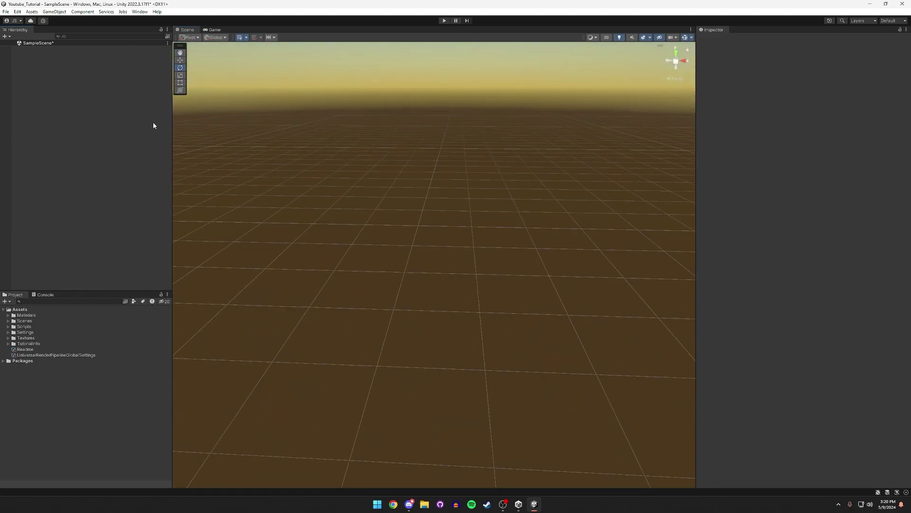
Create an empty GameObject in SampleScene and look over its Transform component with the Move tool active.
right_click(153, 121)
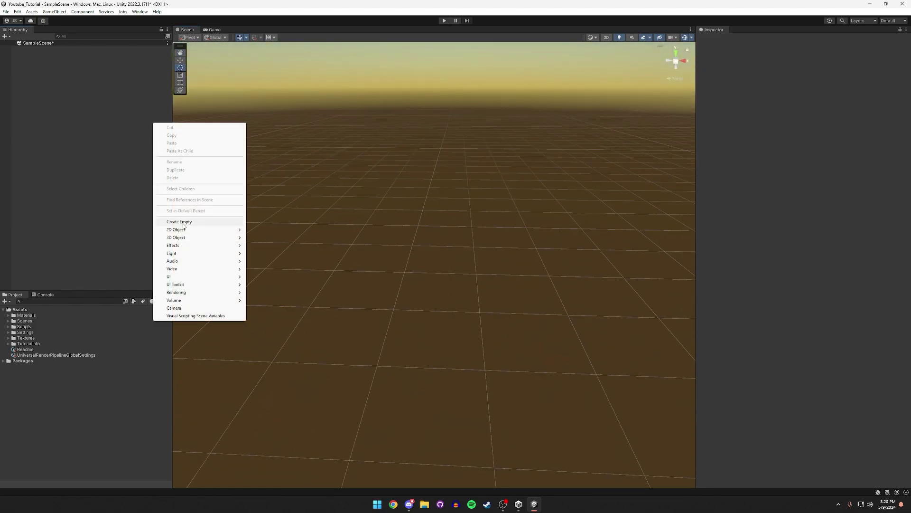
click(183, 223)
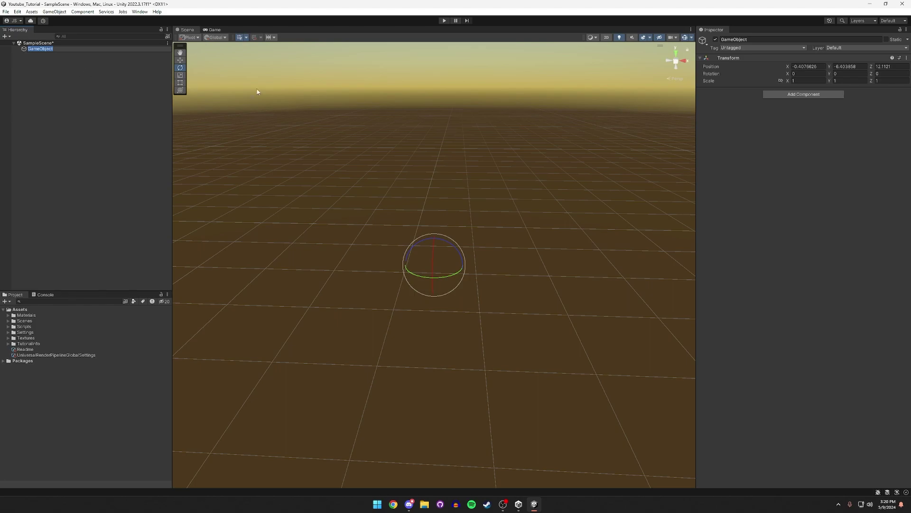
right_click(769, 59)
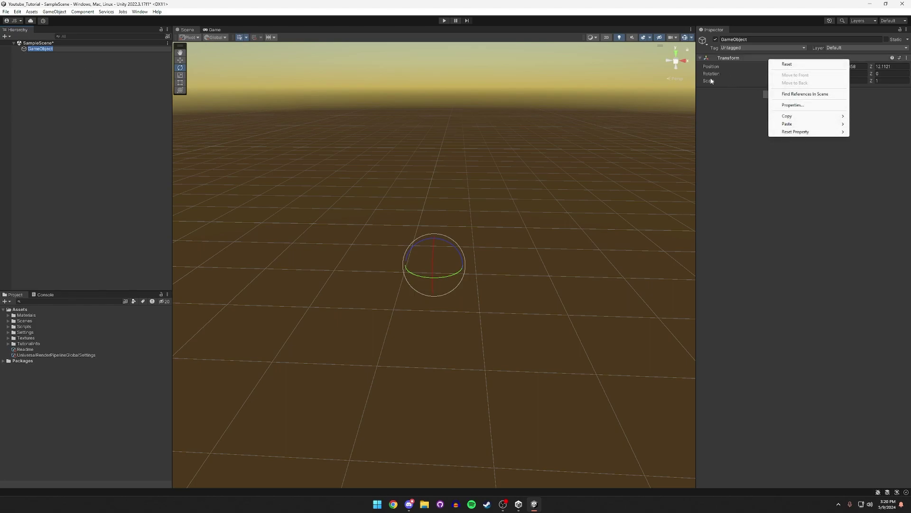
click(725, 61)
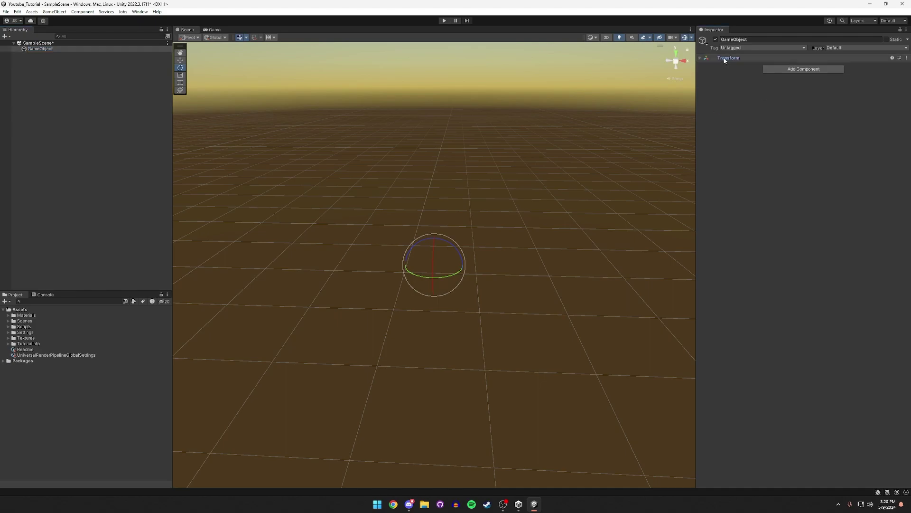
click(473, 133)
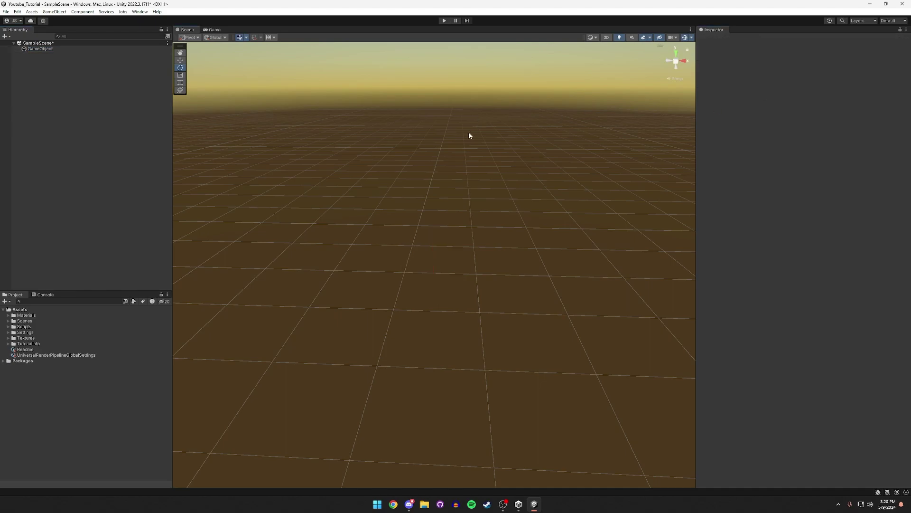
click(132, 50)
click(795, 67)
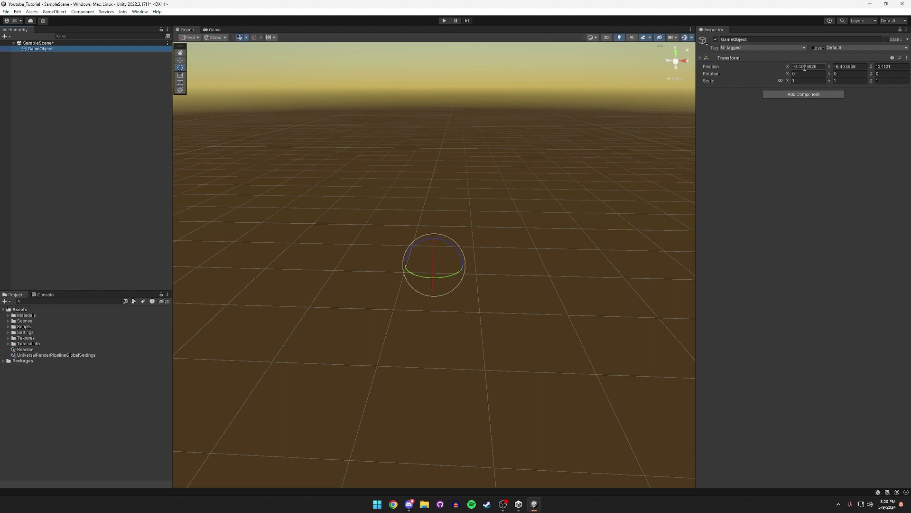
key(w)
Reset the GameObject's Transform to its default values, undo the reset, and apply it again.
right_click(732, 59)
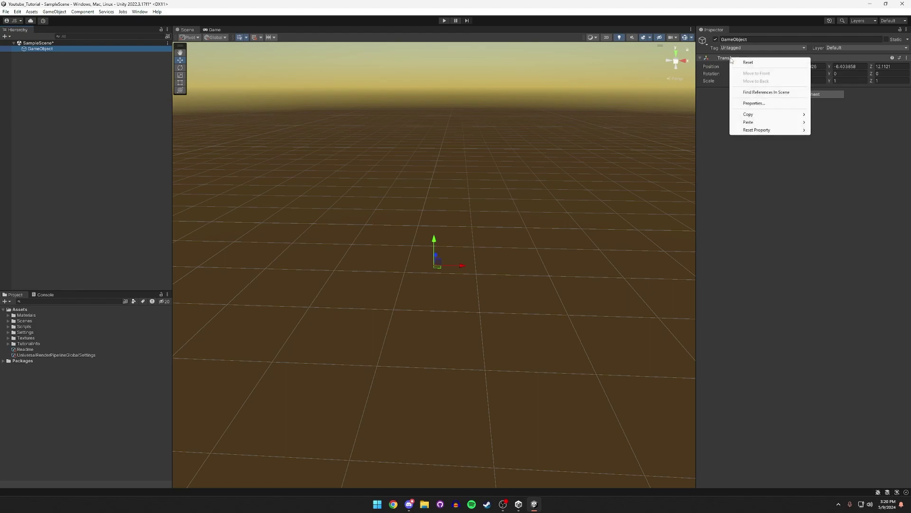
click(760, 64)
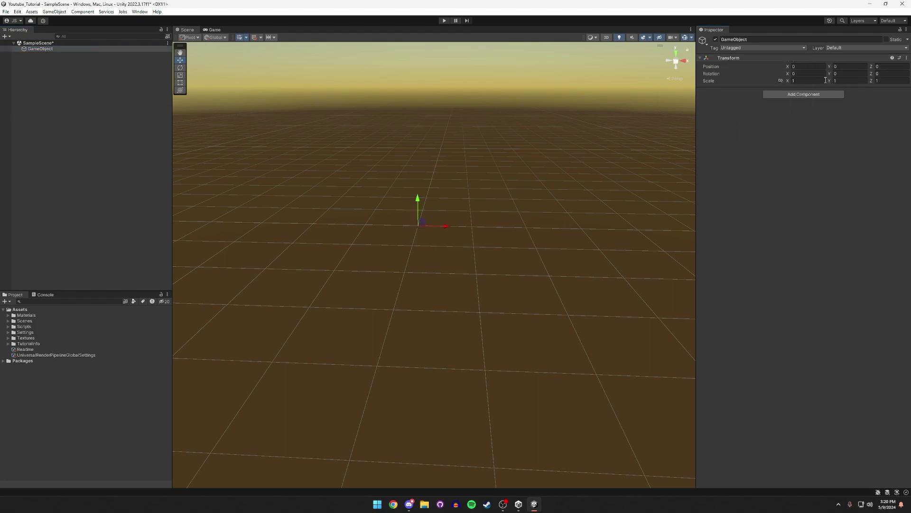
key(ctrl+z)
click(878, 82)
right_click(830, 58)
click(847, 64)
Rename the empty GameObject as Directional Light.
mouse_move(493, 158)
right_down()
mouse_move(486, 155)
mouse_move(492, 175)
right_up()
click(40, 49)
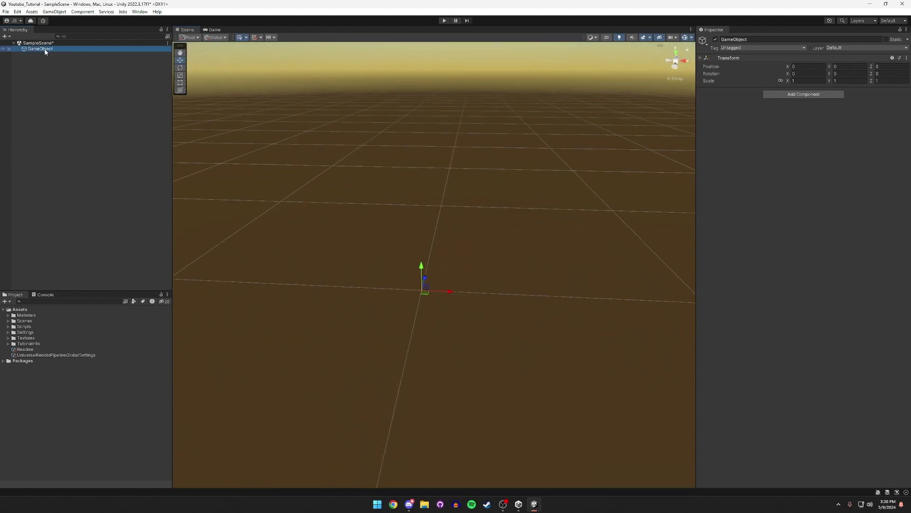
click(45, 50)
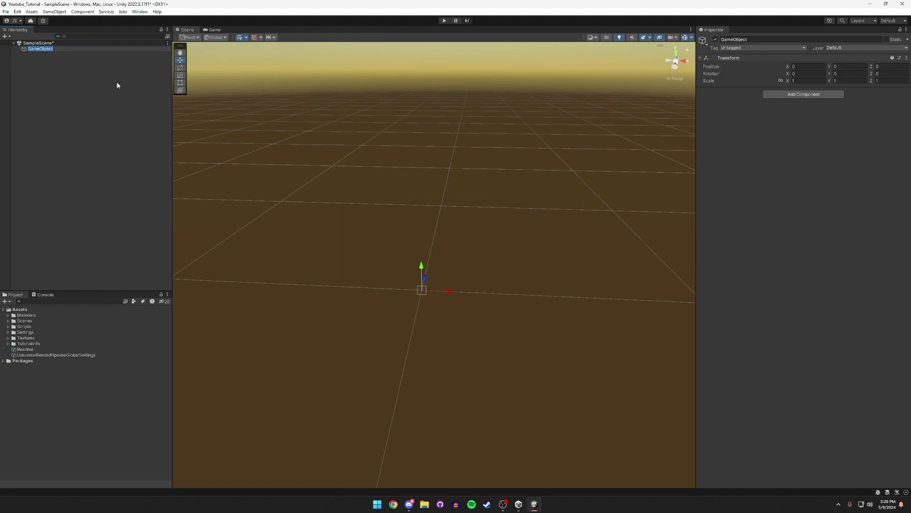
text(Directional Light)
key(Return)
Add a ready-made Directional Light object to the scene and delete it again.
right_click(102, 100)
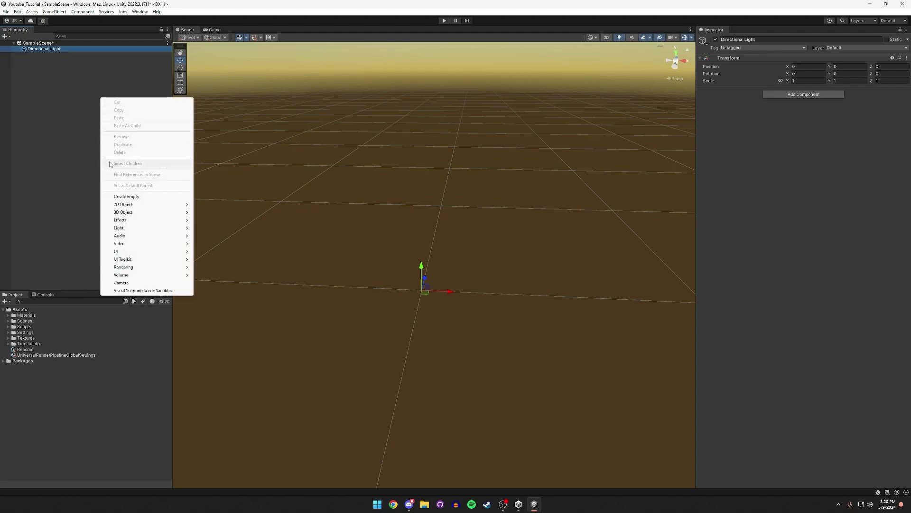
mouse_move(116, 230)
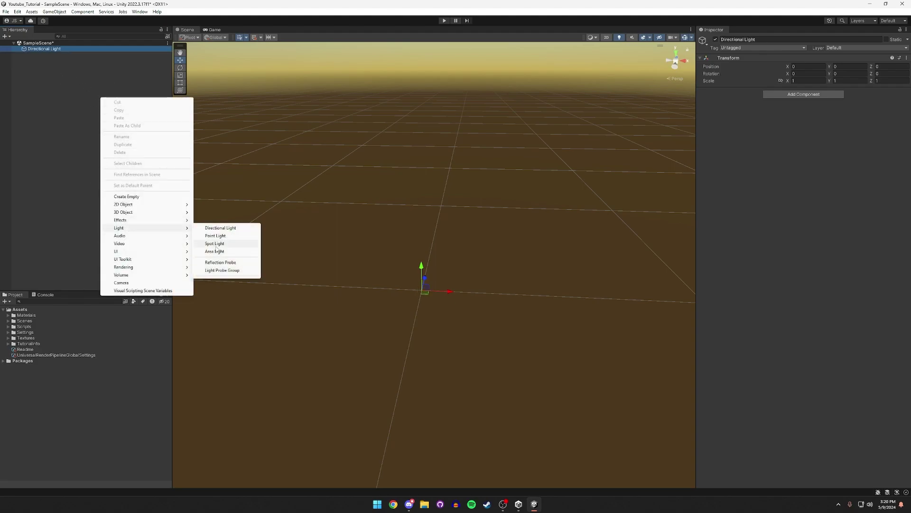
click(214, 228)
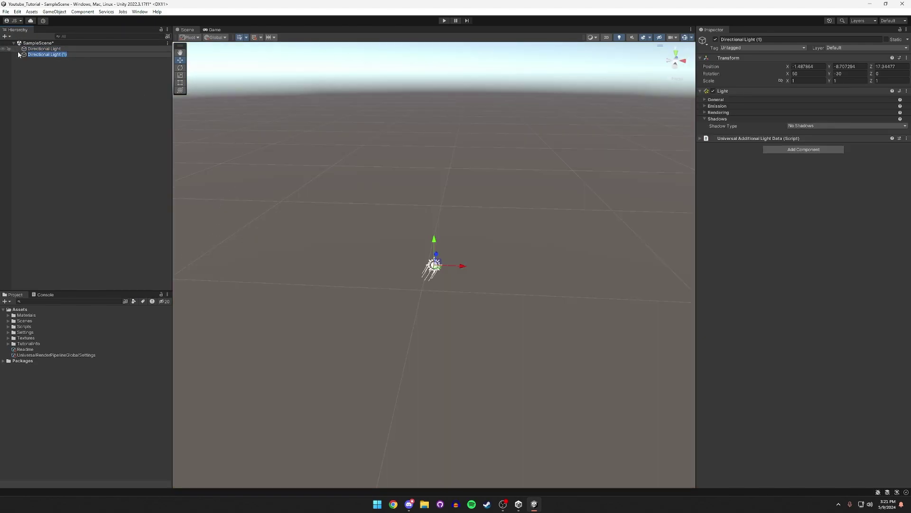
click(34, 56)
key(Delete)
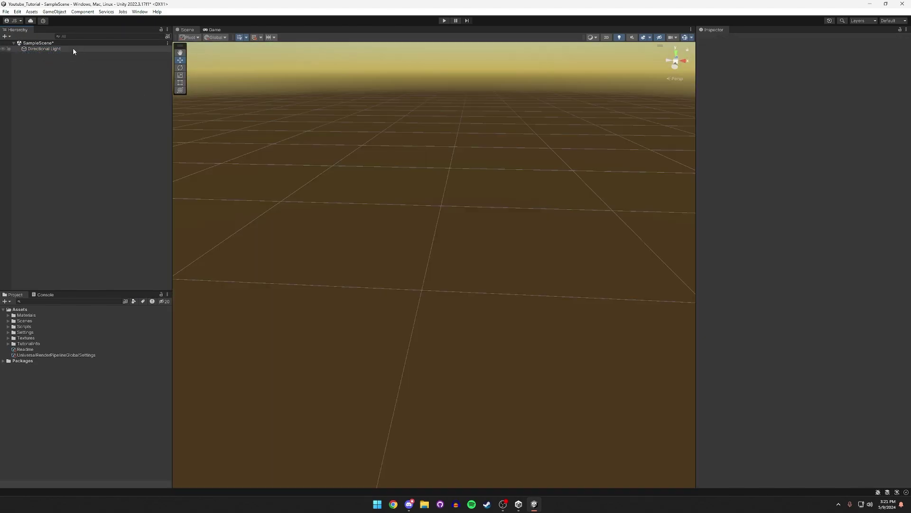
Add a Light component to the renamed Directional Light object.
click(62, 49)
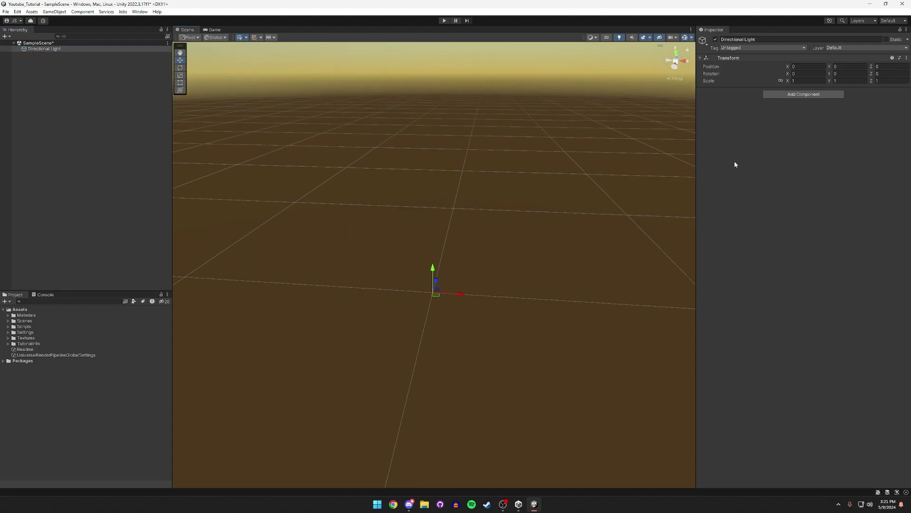
click(795, 94)
text(light)
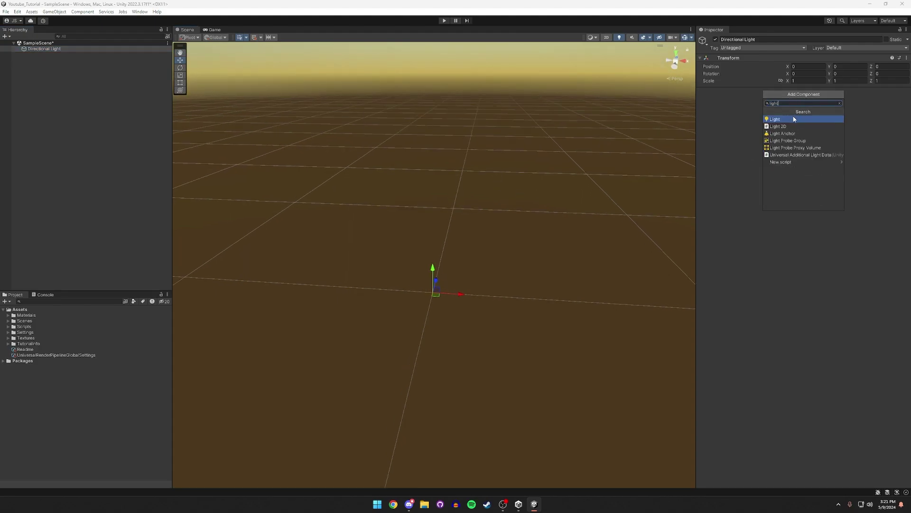
click(791, 119)
right_drag(613, 142, 680, 88)
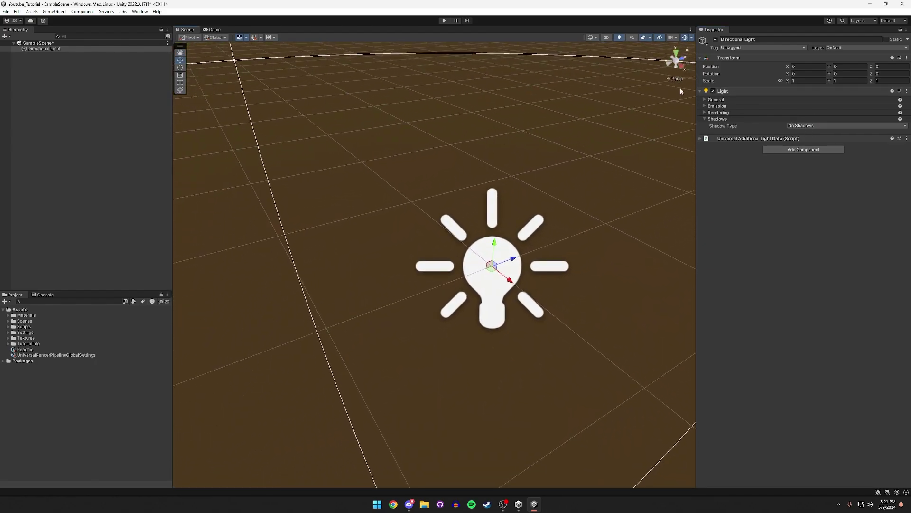
Change the Light component's type to Directional in its General settings.
click(705, 99)
click(835, 106)
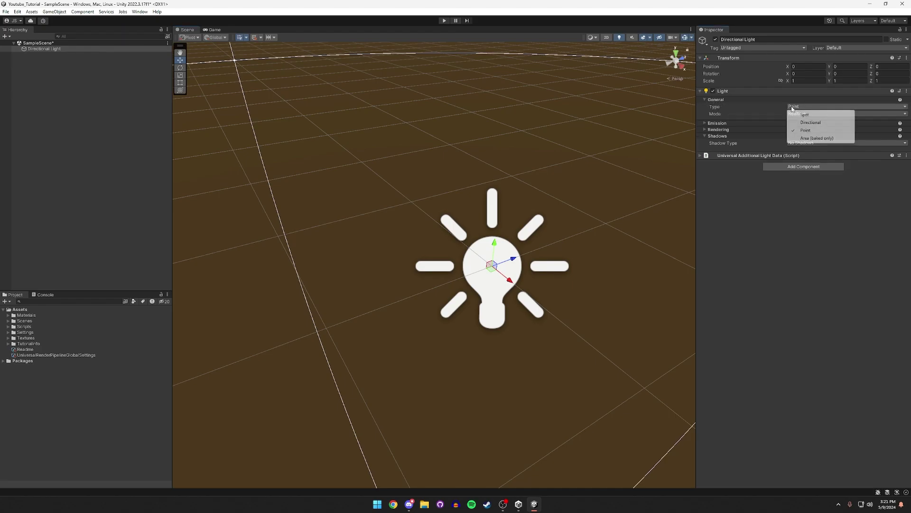
click(807, 121)
mouse_move(442, 199)
right_down()
mouse_move(435, 143)
mouse_move(444, 138)
mouse_move(446, 209)
right_up()
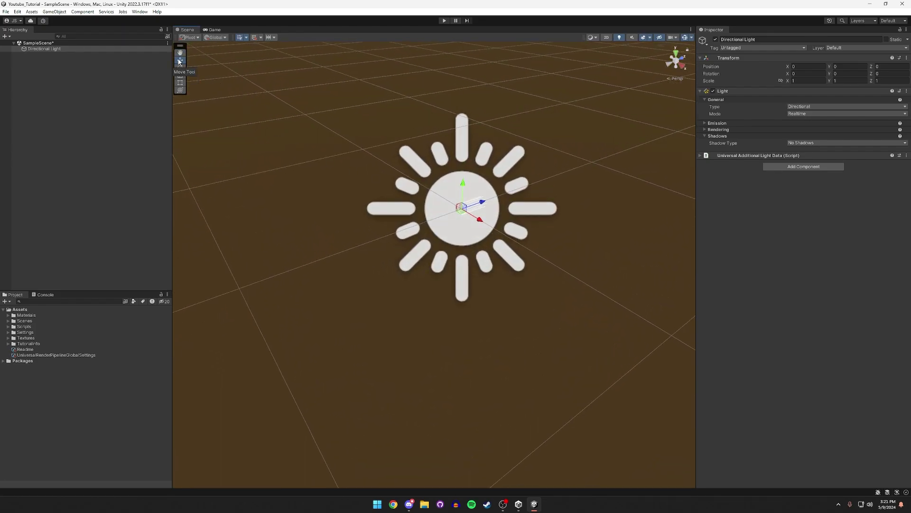
Compare the Transform, Move, Rotate, Scale and Rect tool gizmos on the directional light in the Scene view.
click(180, 90)
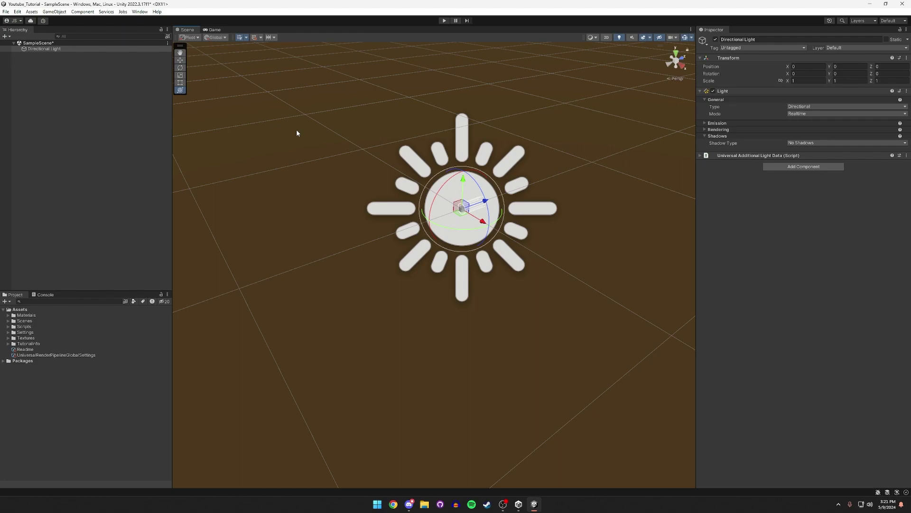
scroll(292, 132, up, 3)
key(f)
click(180, 59)
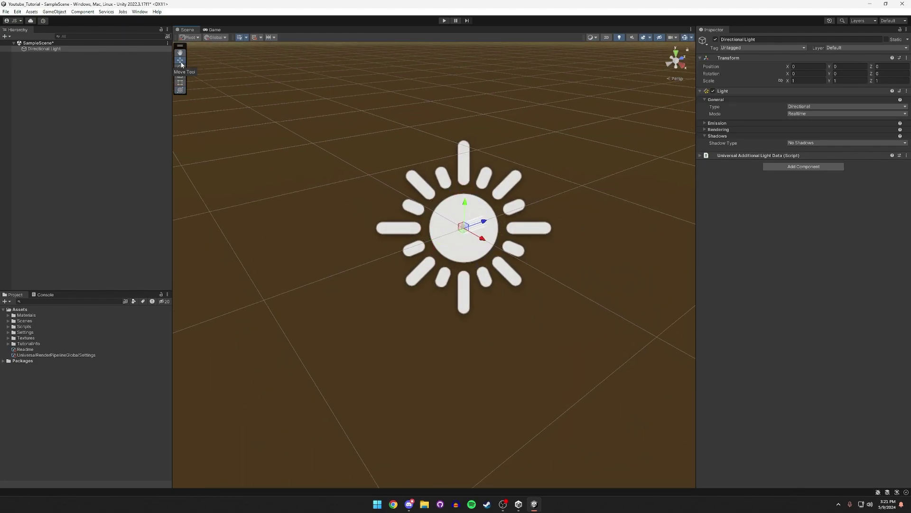
click(180, 67)
click(180, 76)
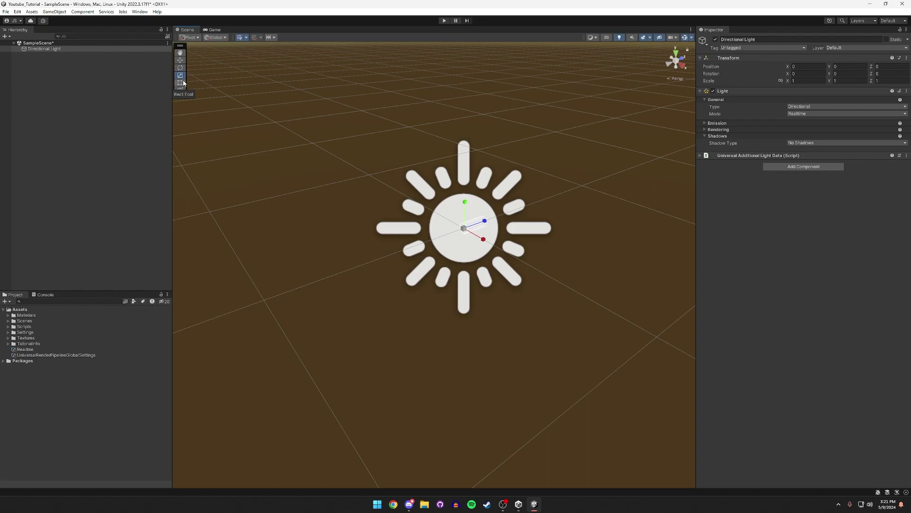
mouse_move(351, 137)
alt+mouse_down()
mouse_move(360, 122)
mouse_move(357, 137)
alt+mouse_up()
right_drag(357, 137, 360, 135)
key(s)
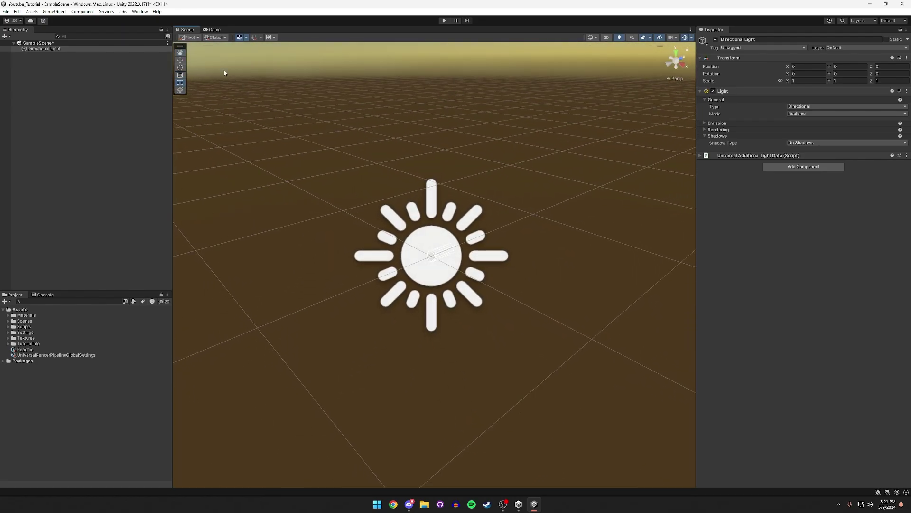
Switch between the Move, Rotate, Scale and Rect tools on the directional light, finishing on the Rotate tool.
click(180, 68)
alt+drag(363, 119, 419, 149)
key(w)
key(e)
key(r)
key(t)
key(e)
key(t)
key(e)
Rotate the directional light freehand to about X 50.6, Y -76.9, Z -7.8, undoing any stray change, and frame it.
alt+drag(447, 161, 521, 159)
scroll(499, 204, up, 5)
alt+drag(465, 256, 476, 227)
scroll(498, 258, down, 3)
right_drag(476, 227, 706, 88)
right_drag(507, 240, 285, 453)
drag(245, 284, 263, 294)
right_drag(263, 297, 334, 291)
key(ctrl+z)
key(f)
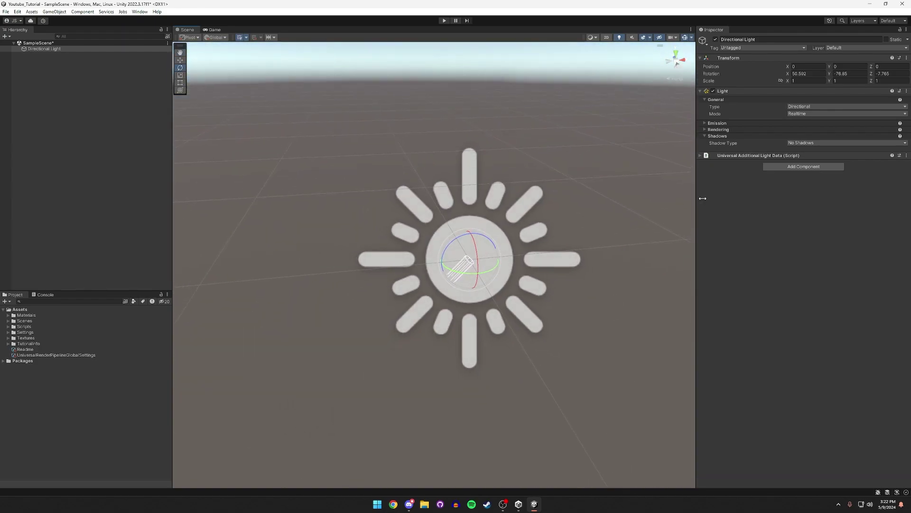
Expand the Light component's General, Emission and Rendering sections and examine their settings.
click(723, 91)
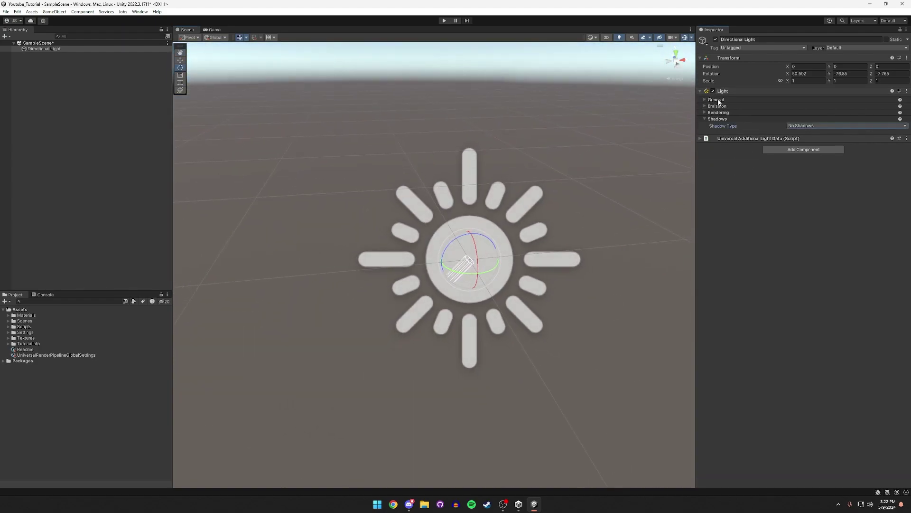
click(700, 92)
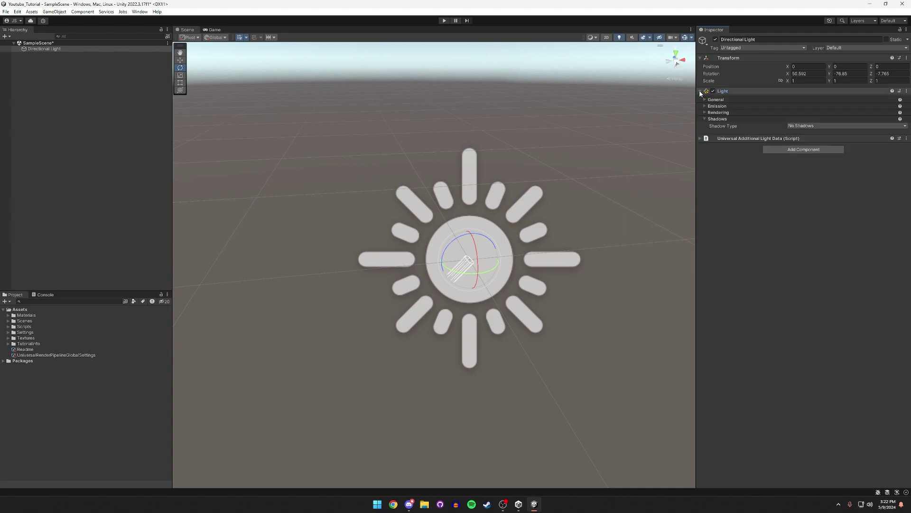
click(717, 107)
click(723, 100)
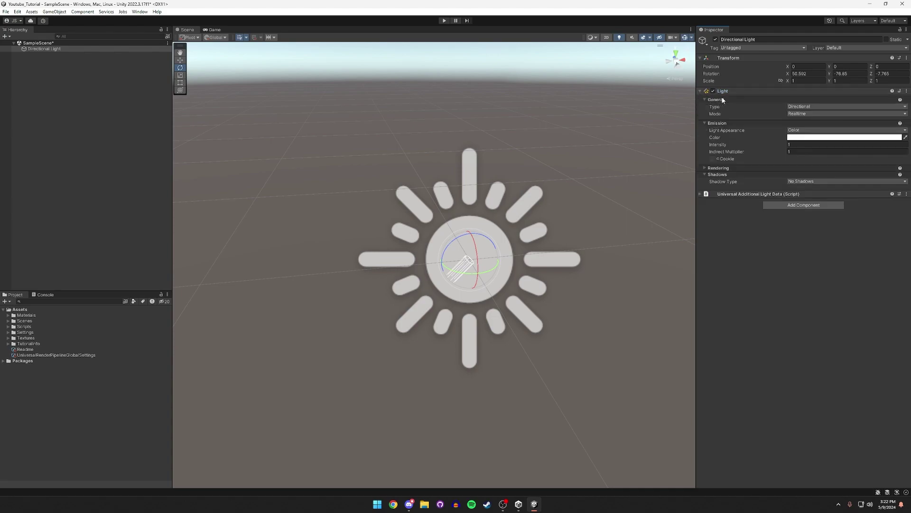
click(723, 175)
click(723, 175)
click(719, 168)
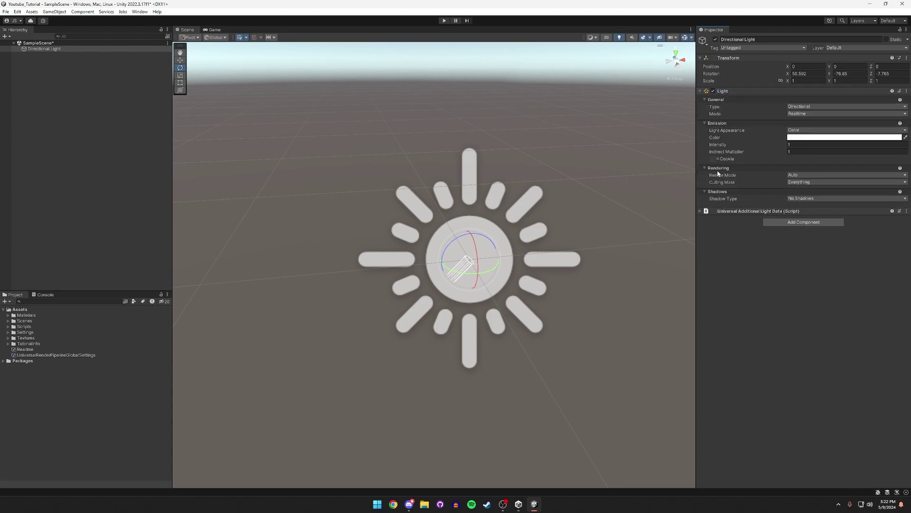
mouse_move(614, 182)
right_down()
mouse_move(645, 183)
mouse_move(610, 185)
right_up()
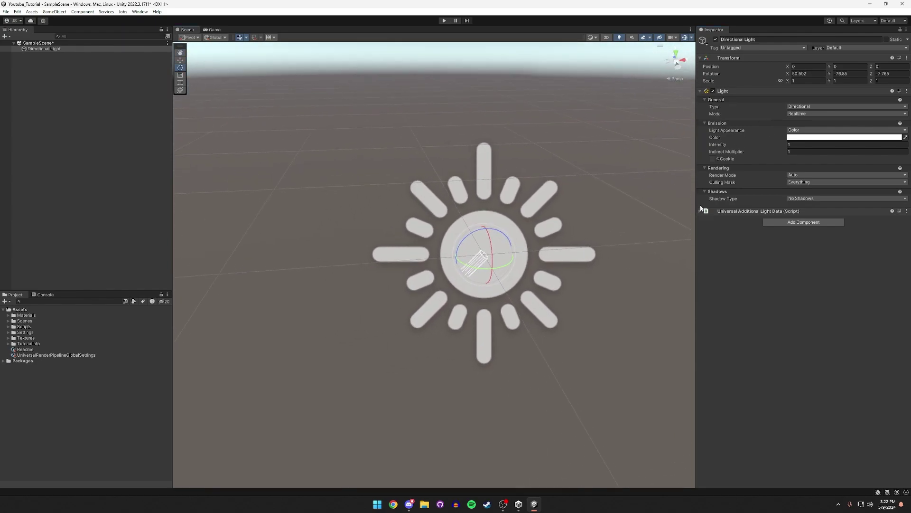
Set the directional light's shadow type to Soft Shadows and collapse the Shadows section.
click(808, 200)
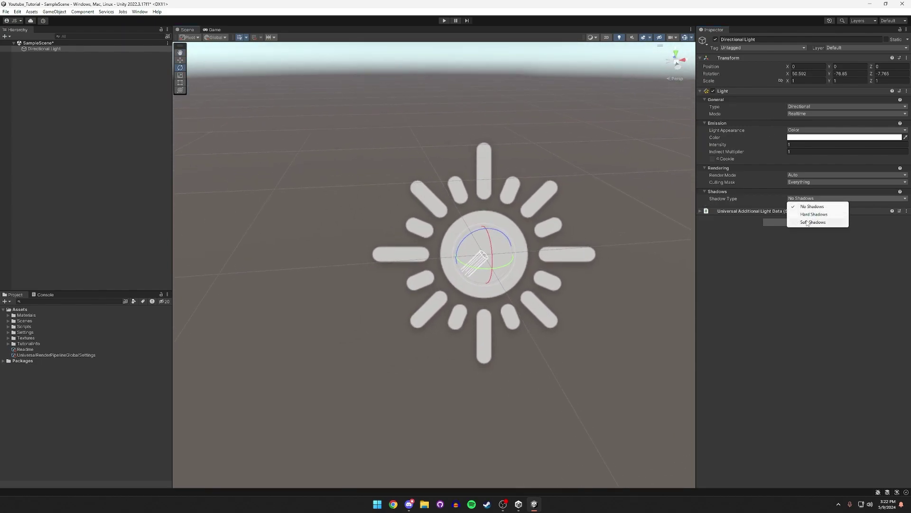
click(807, 221)
right_drag(658, 221, 646, 226)
click(711, 192)
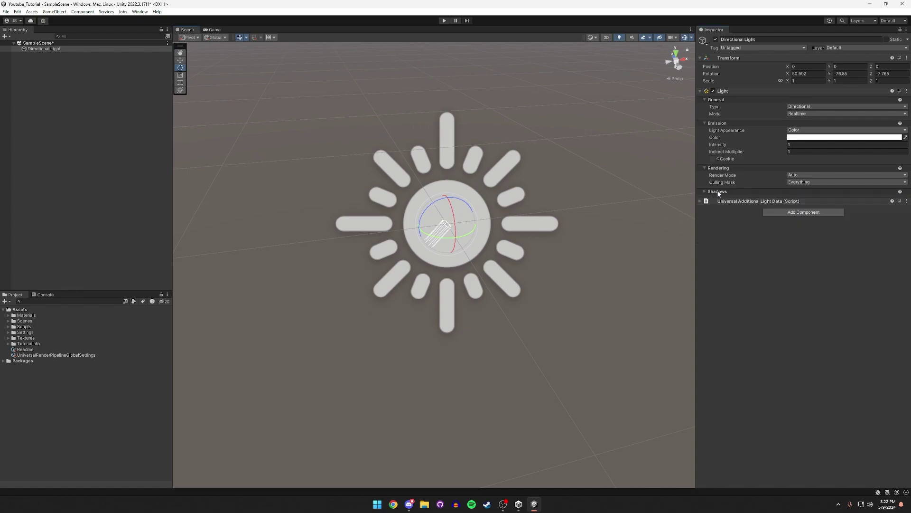
Look at the light's emission color picker and try out the intensity, setting it back to 1.
click(803, 138)
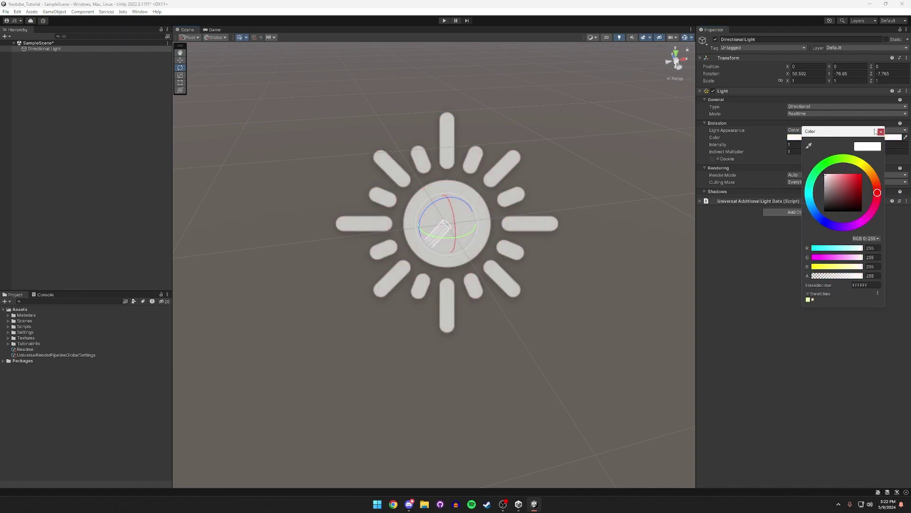
click(881, 131)
mouse_move(725, 147)
mouse_down()
mouse_move(735, 144)
mouse_move(723, 138)
mouse_up()
click(809, 144)
text(1)
Collapse the Emission, General and Rendering sections and the whole Light component.
click(711, 124)
click(711, 100)
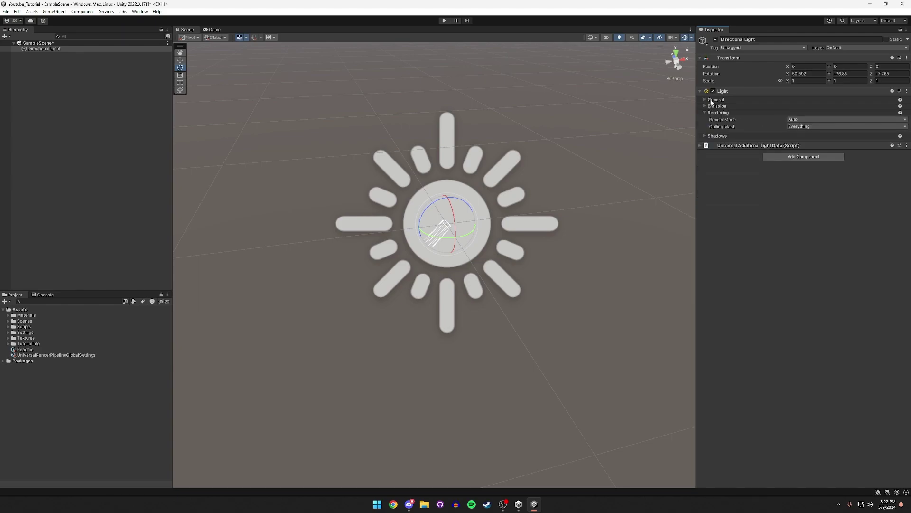
click(718, 113)
click(727, 92)
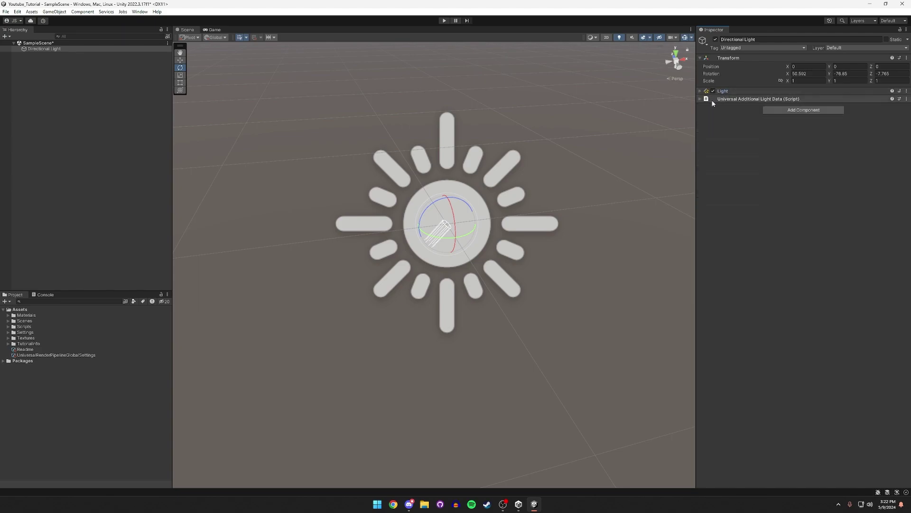
Check the Game view, maximize and restore it, and return to the Scene view.
right_drag(503, 157, 503, 135)
right_click(99, 116)
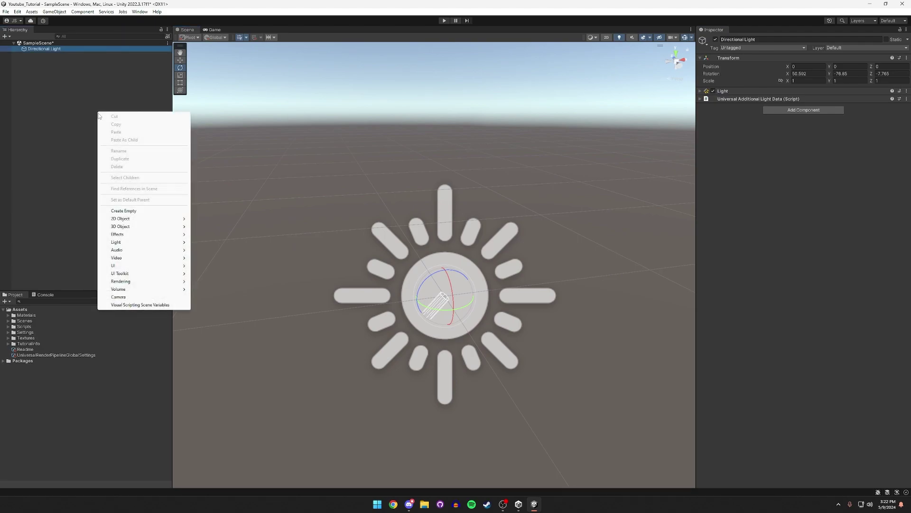
right_click(217, 27)
click(208, 29)
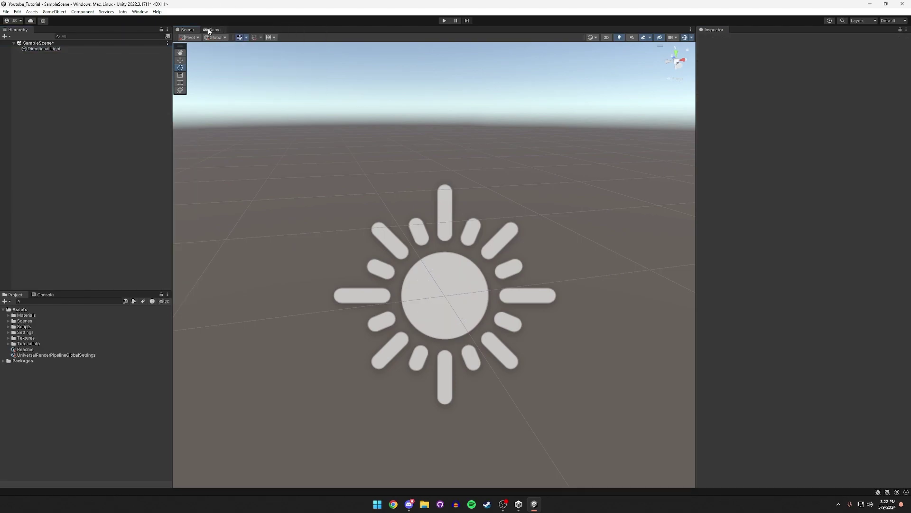
double_click(209, 30)
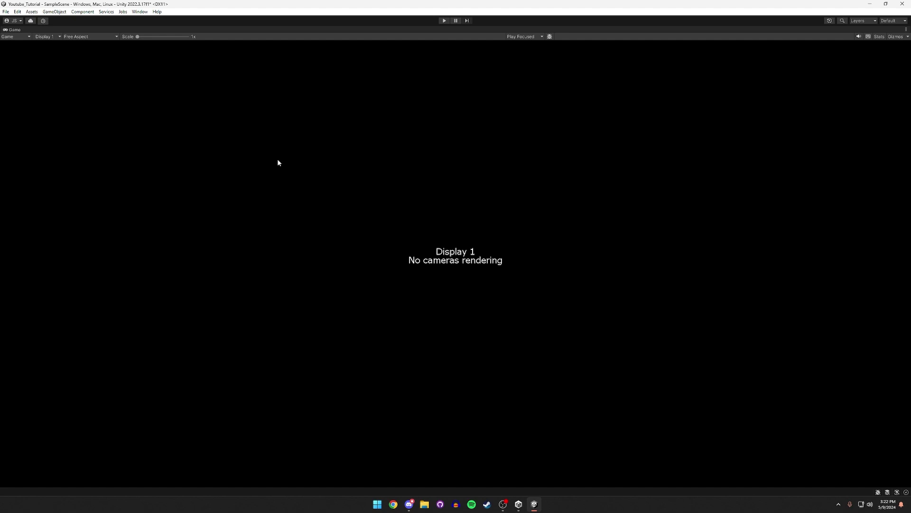
key(shift+space)
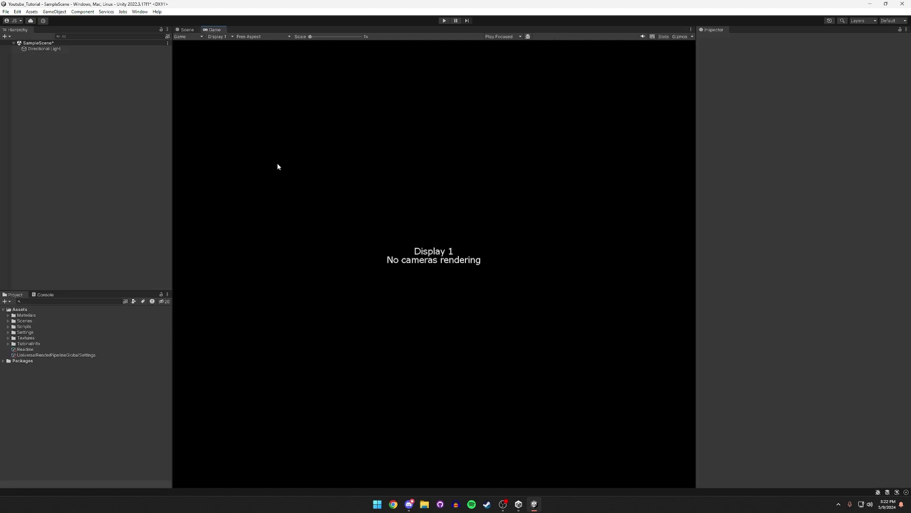
click(185, 31)
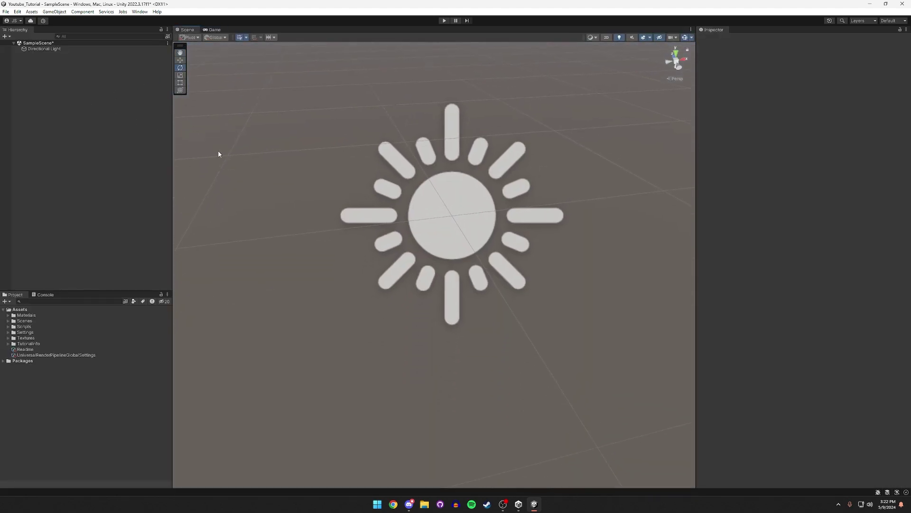
Add a Camera object to the scene and name it Main Camera.
right_click(42, 63)
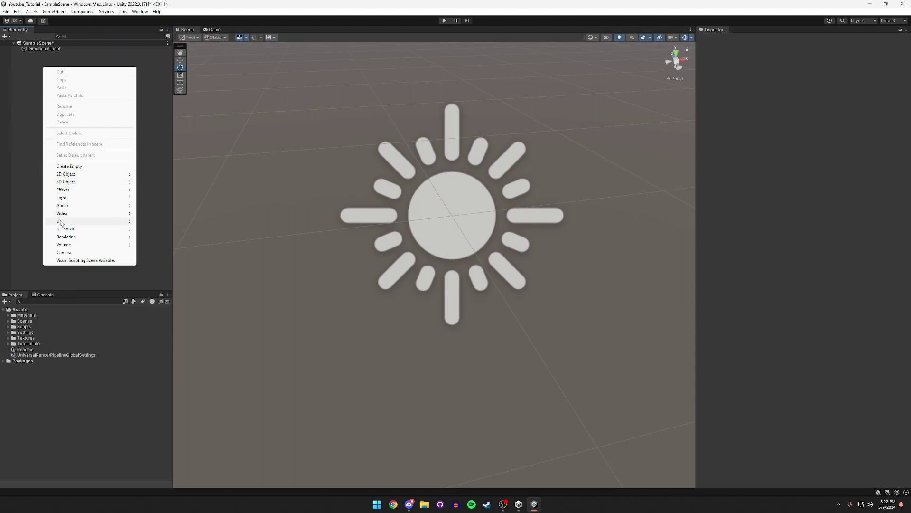
click(74, 253)
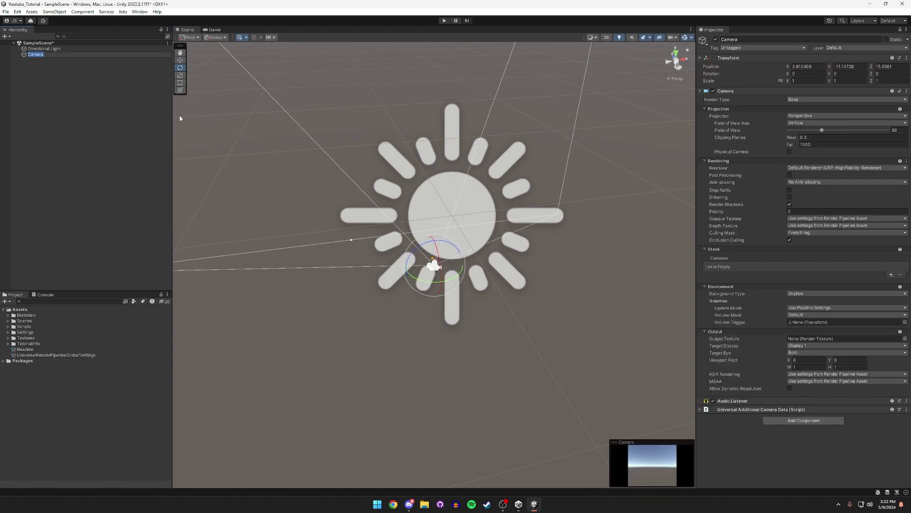
text(Main c)
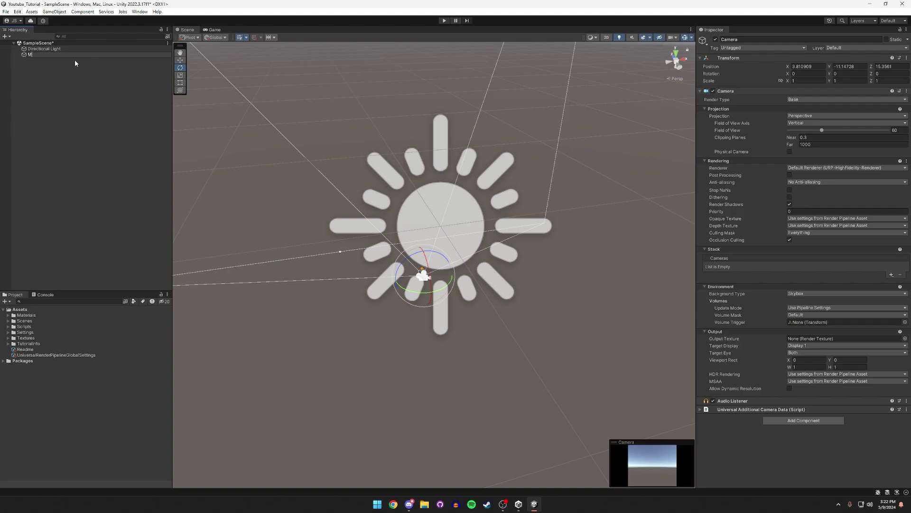
key(Return)
Reset the Main Camera's Transform component to its default values.
key(f)
mouse_move(359, 230)
right_down()
mouse_move(408, 194)
mouse_move(387, 224)
mouse_move(362, 225)
right_up()
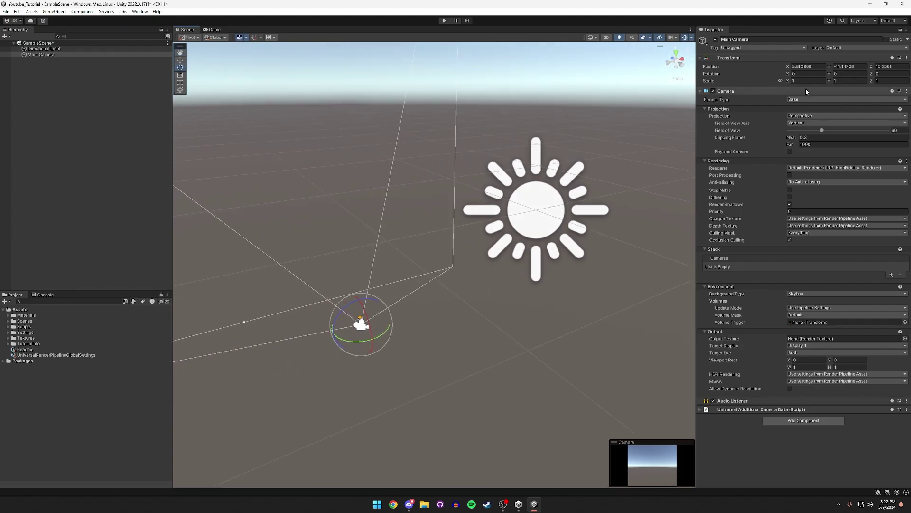
right_click(729, 58)
click(755, 65)
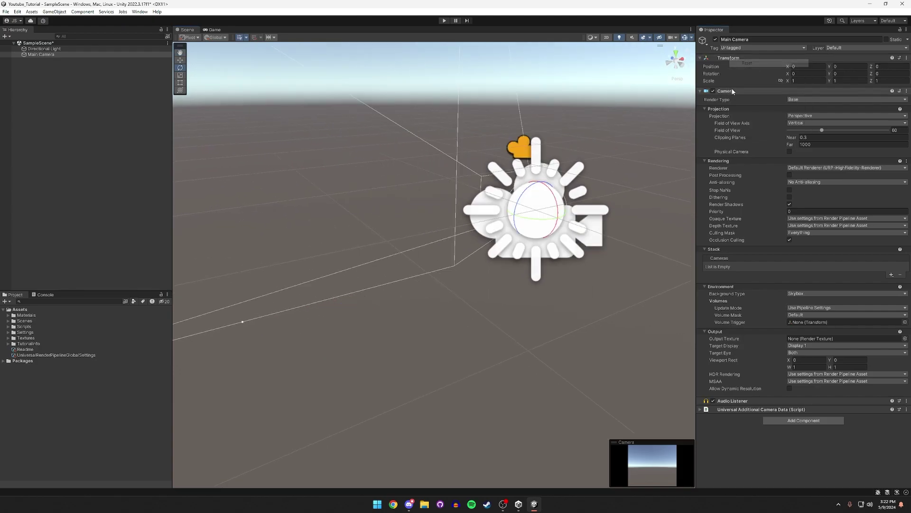
Examine the Main Camera's Camera component settings and leave the Transform and Camera components collapsed.
click(726, 90)
click(734, 58)
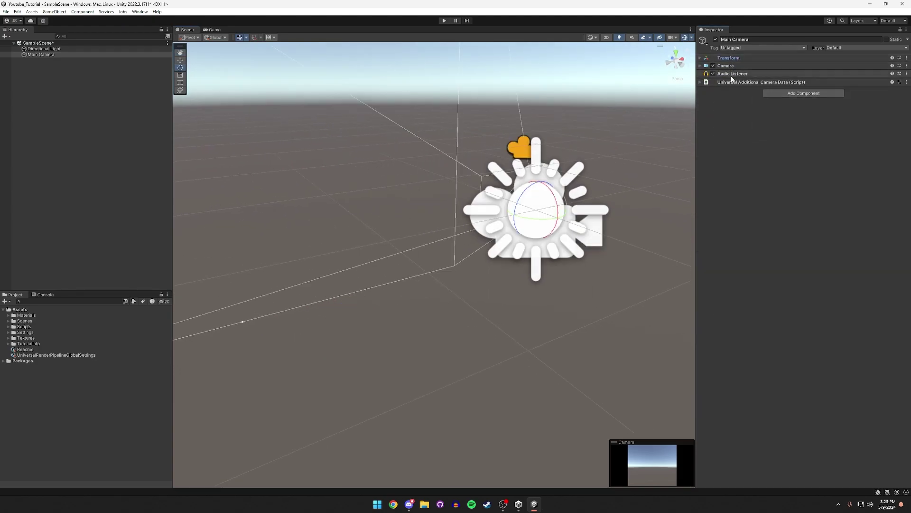
click(729, 66)
right_drag(610, 178, 575, 124)
key(f)
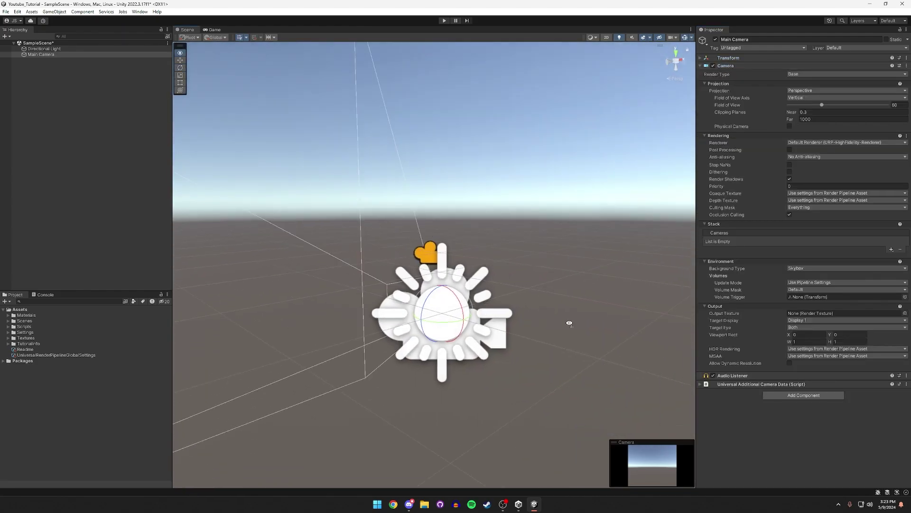
click(726, 66)
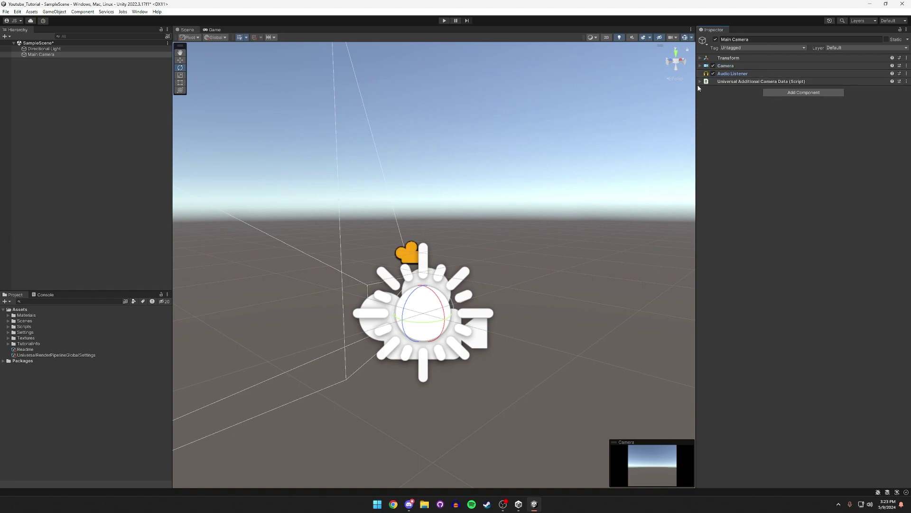
Remove the Audio Listener component from the Main Camera and undo the removal.
right_click(721, 73)
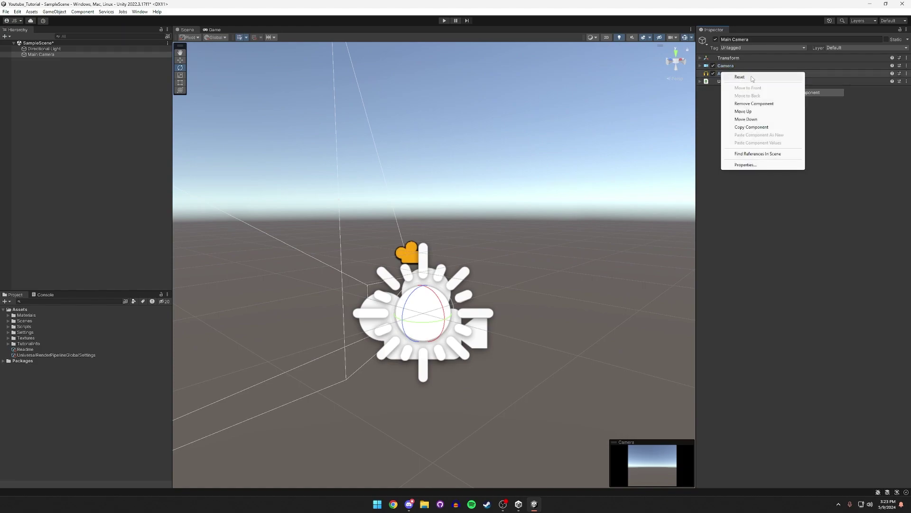
click(682, 101)
right_click(727, 74)
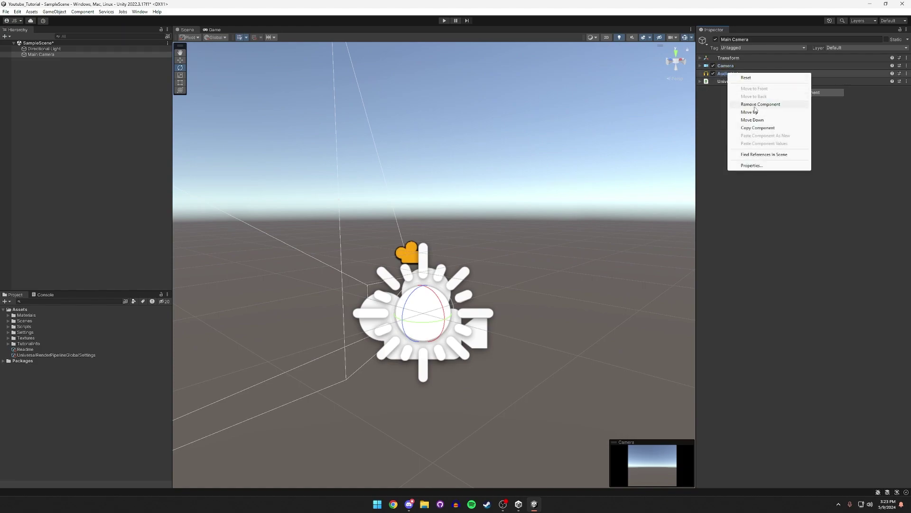
click(765, 102)
key(ctrl+z)
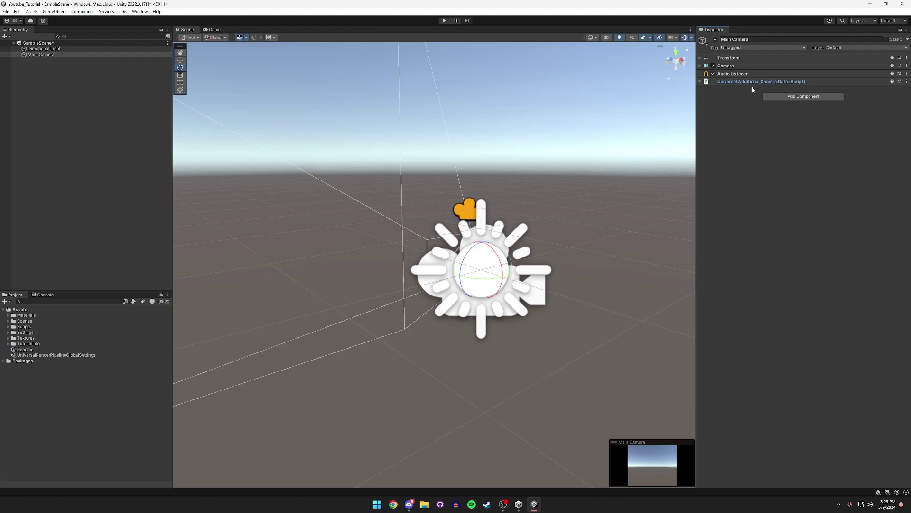
Collapse the Universal Additional Camera Data script, expand the Camera component and show the Game view.
click(741, 82)
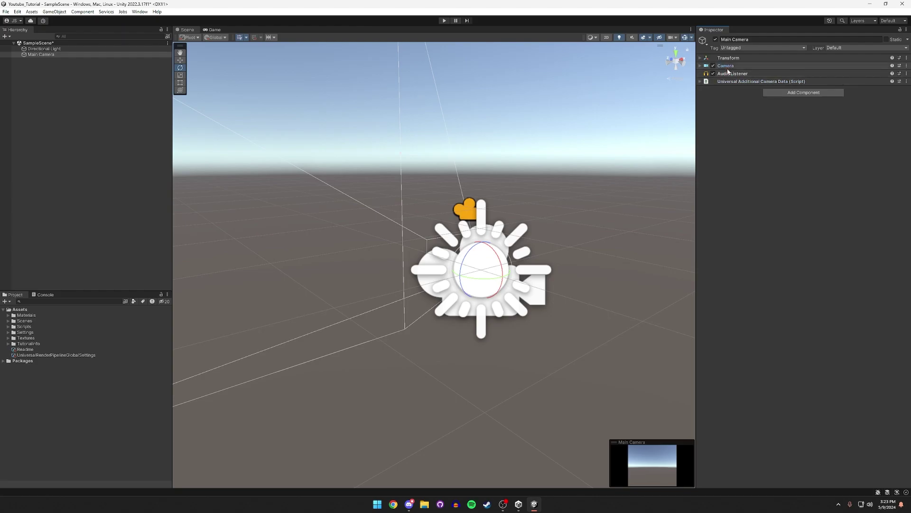
click(724, 67)
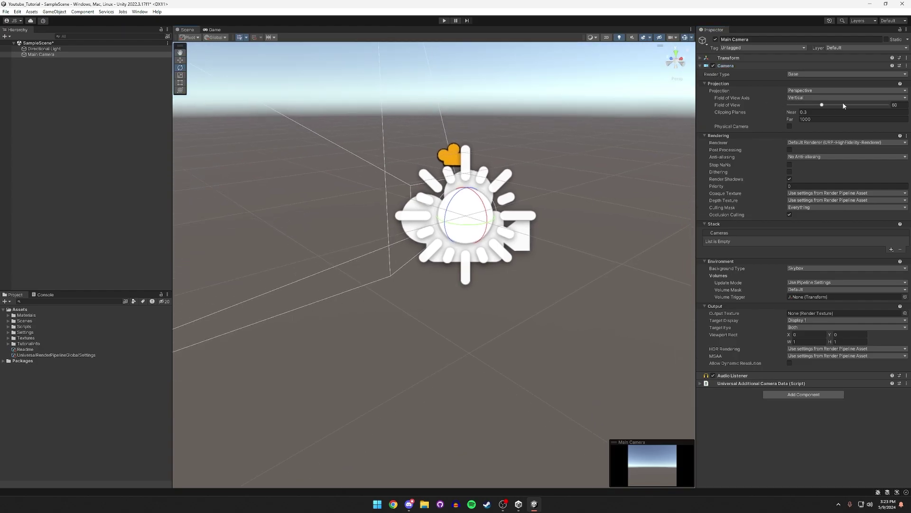
click(214, 31)
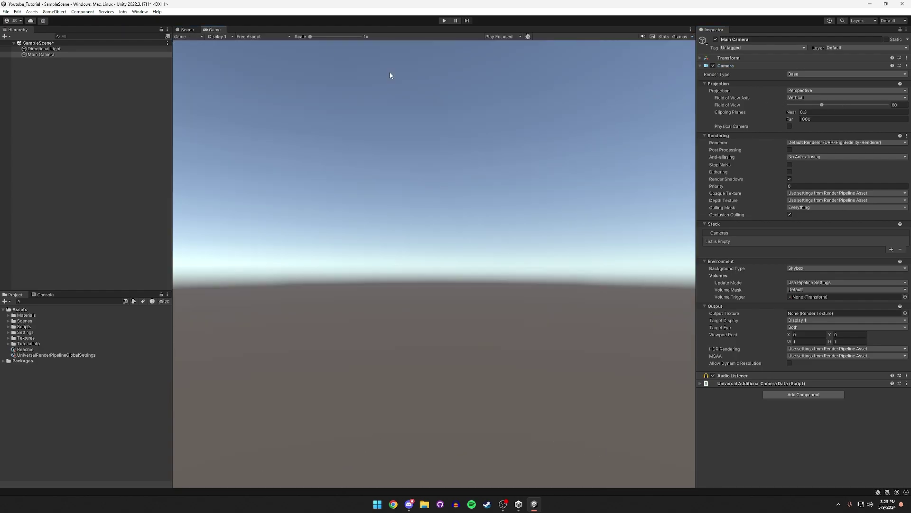
Try a field of view of 90 on the Main Camera and set it to 75.
mouse_move(818, 105)
mouse_down()
mouse_move(871, 104)
mouse_move(783, 106)
mouse_move(826, 105)
mouse_up()
key(ctrl+z)
click(899, 105)
text(90)
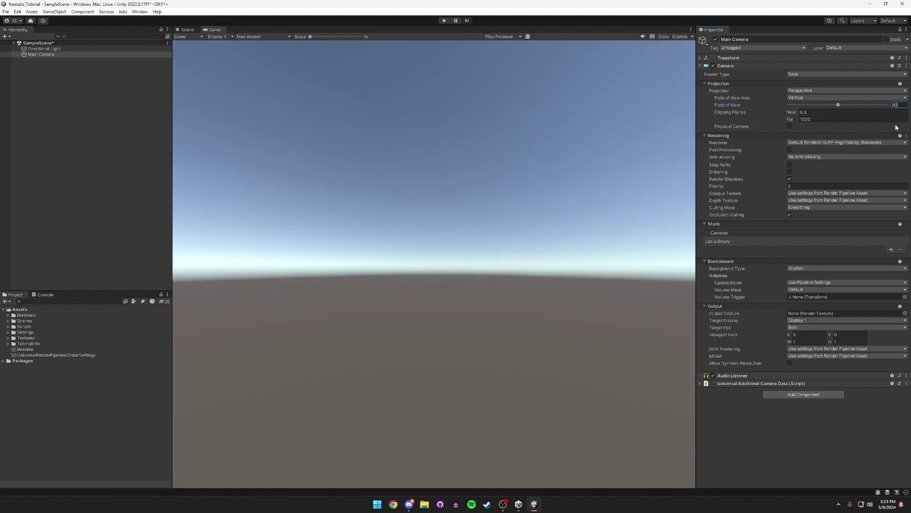
key(BackSpace)
key(BackSpace)
text(75)
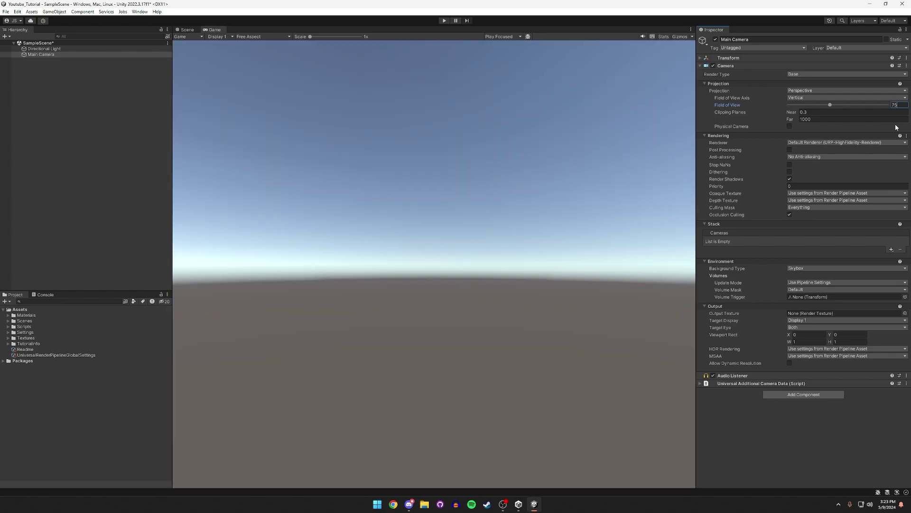
Examine the camera's Perspective and Orthographic projection options and choose Perspective.
click(812, 90)
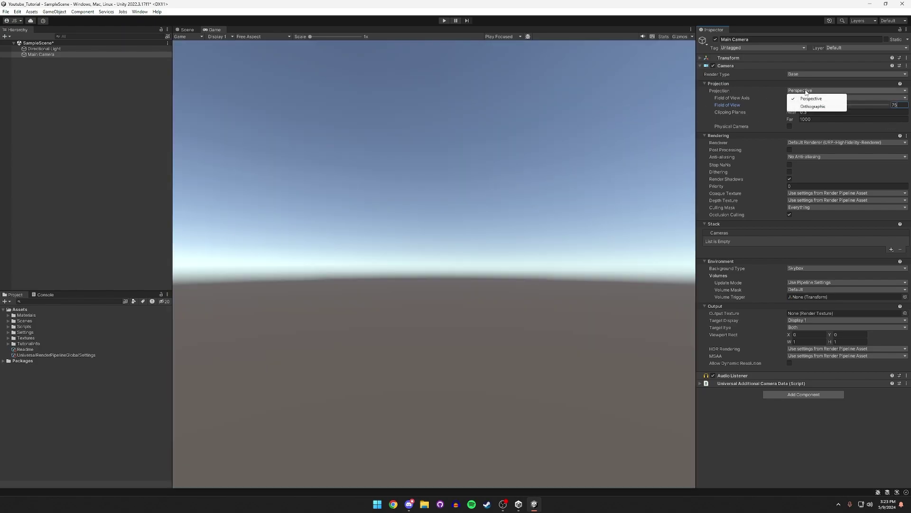
click(810, 93)
click(811, 91)
click(806, 100)
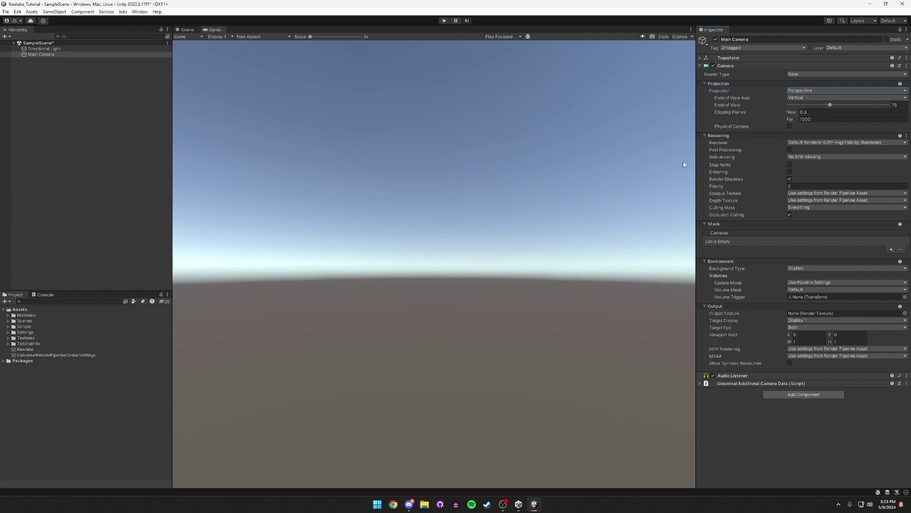
Enable Post Processing on the Main Camera, set anti-aliasing to Subpixel Morphological (SMAA) and collapse the Camera component.
click(789, 150)
click(809, 157)
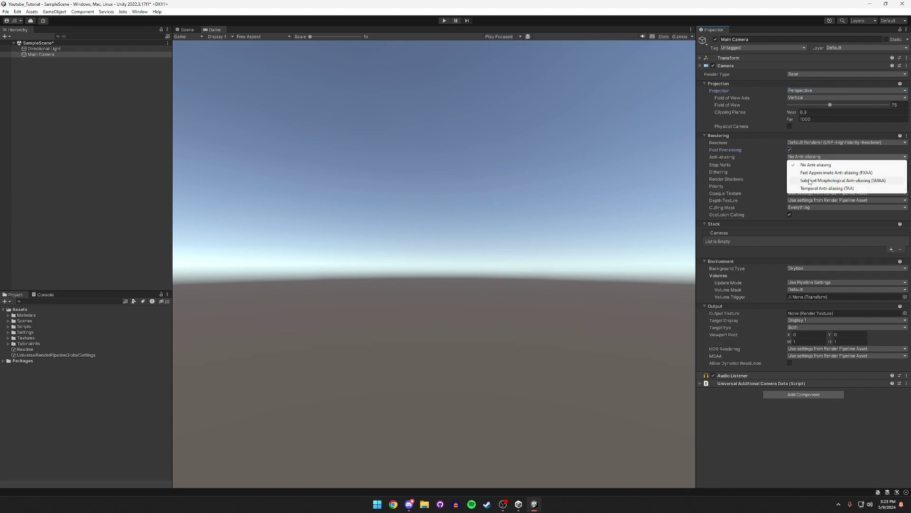
click(810, 180)
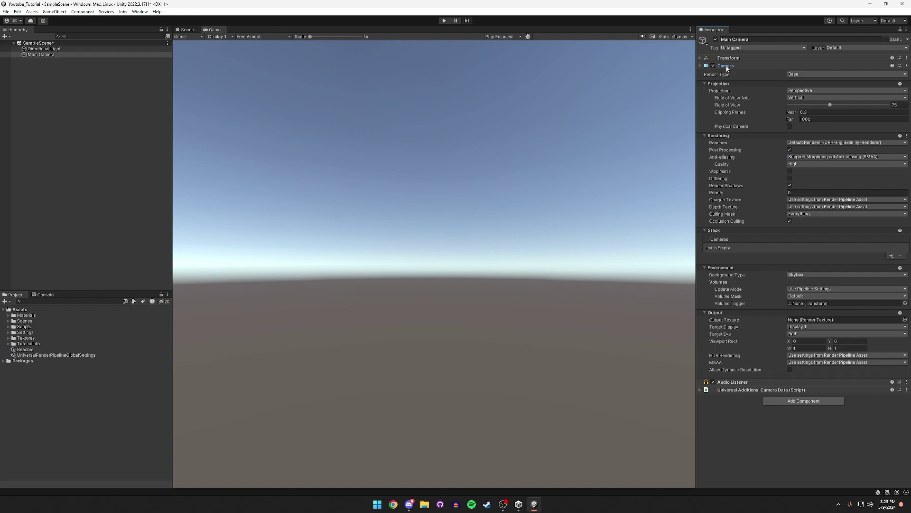
click(738, 67)
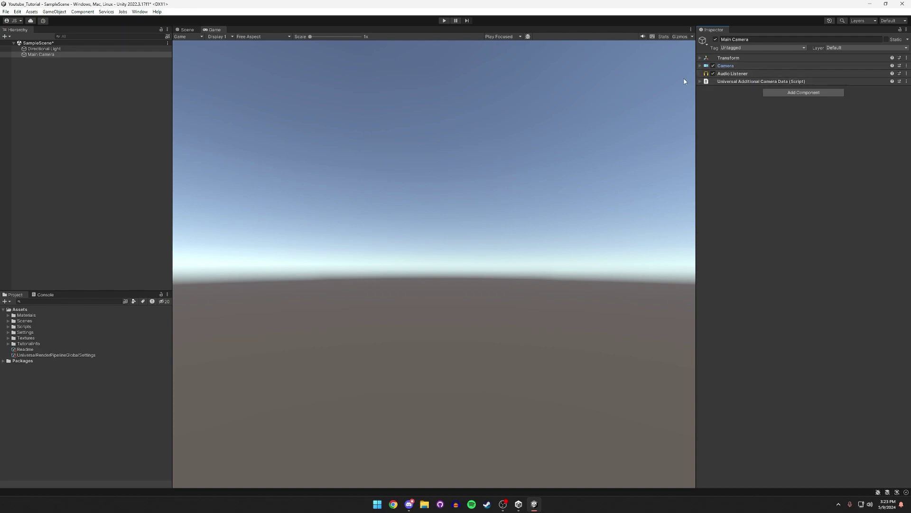
Add a Global Volume to the scene, keeping its default name.
right_click(79, 77)
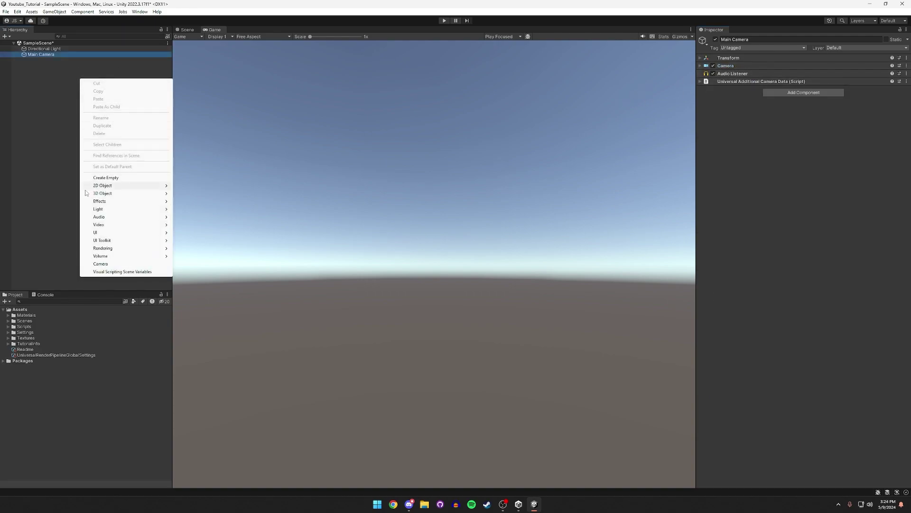
mouse_move(111, 257)
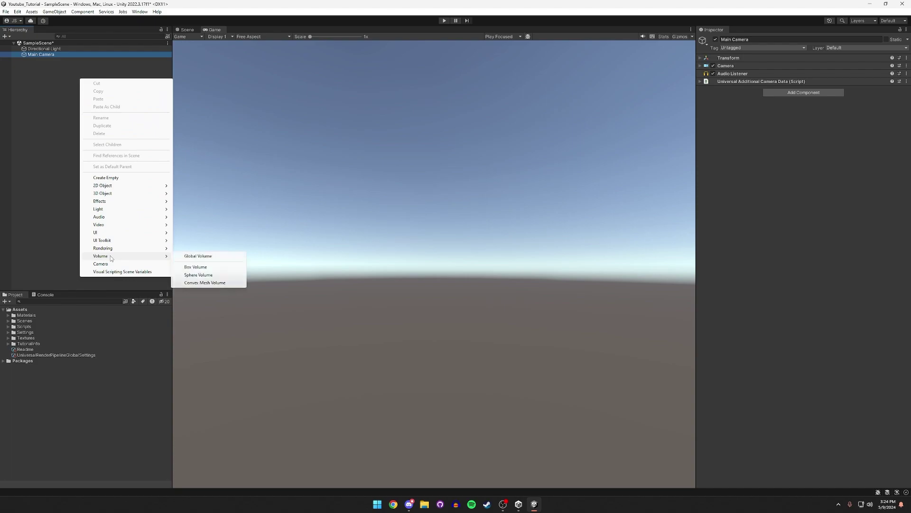
click(207, 257)
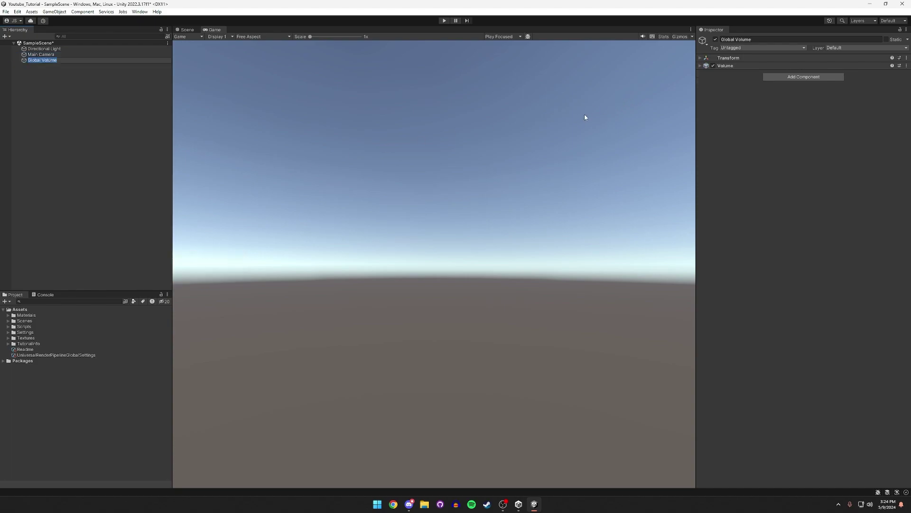
click(323, 84)
Show the Scene view, expand the Global Volume's Volume and Transform components and reset its transform.
click(185, 29)
alt+drag(197, 47, 369, 160)
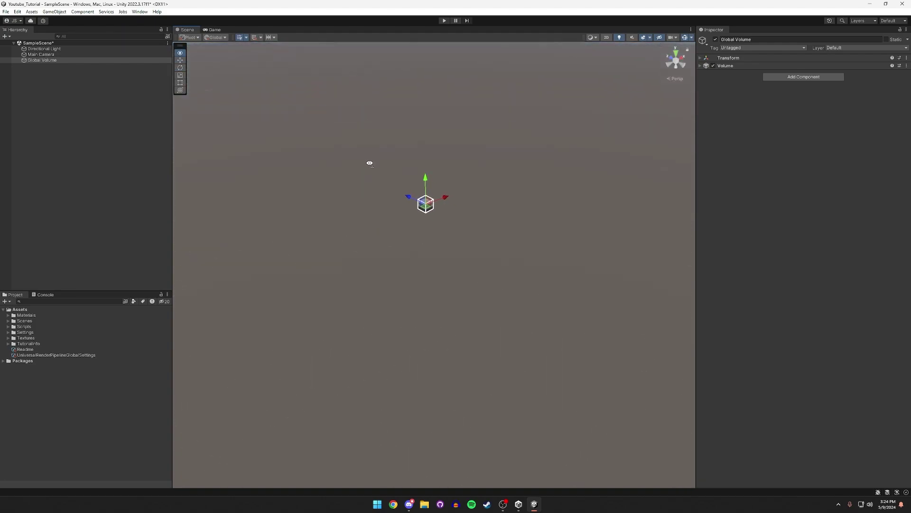
scroll(368, 161, up, 3)
click(716, 65)
click(716, 57)
right_click(717, 57)
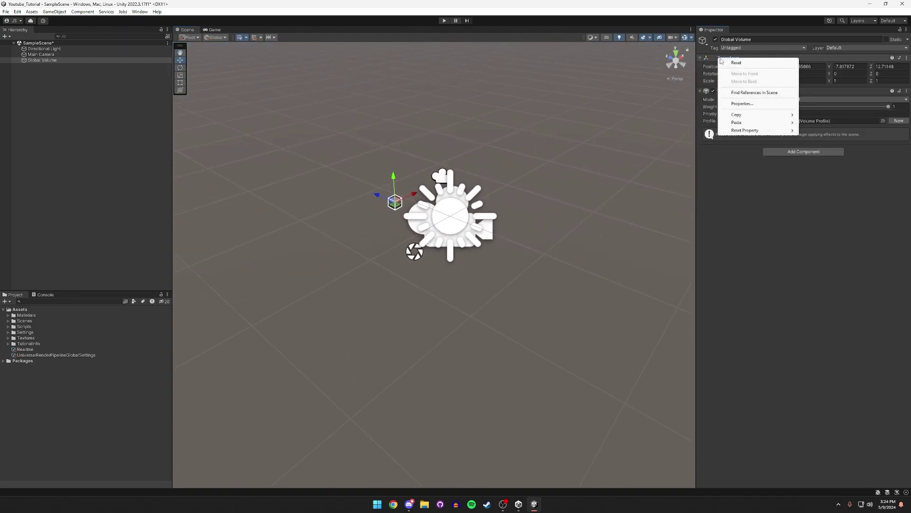
click(731, 63)
mouse_move(639, 122)
alt+mouse_down()
mouse_move(562, 147)
mouse_move(635, 114)
mouse_move(624, 119)
alt+mouse_up()
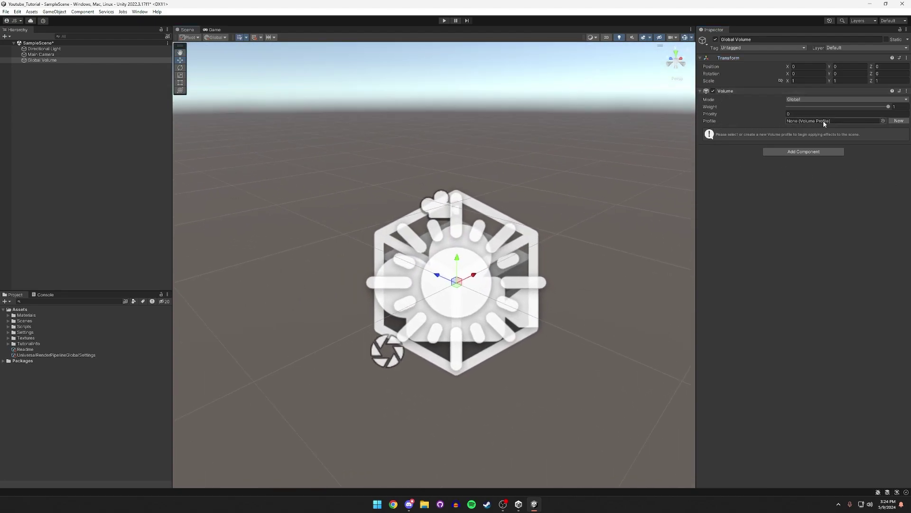
Examine the selectable volume profiles and the asset types that can be created in the Assets folder.
click(883, 121)
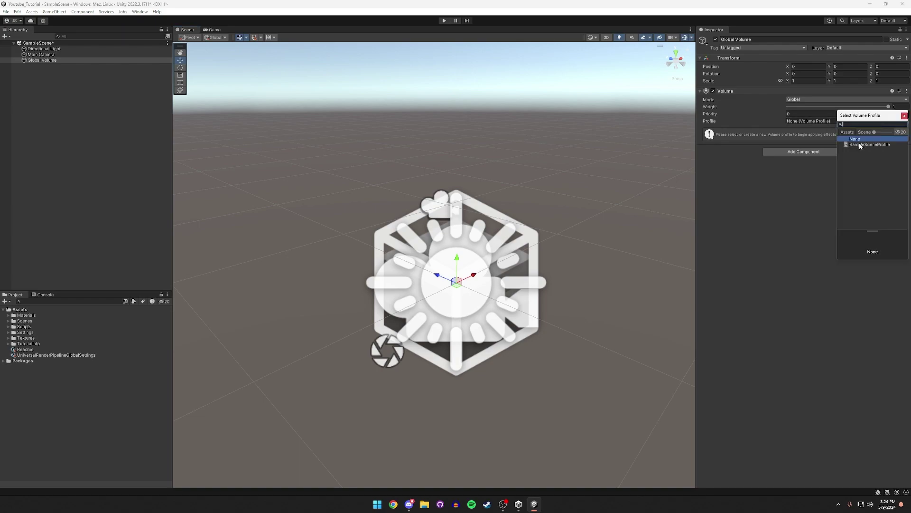
click(19, 310)
double_click(19, 309)
double_click(20, 309)
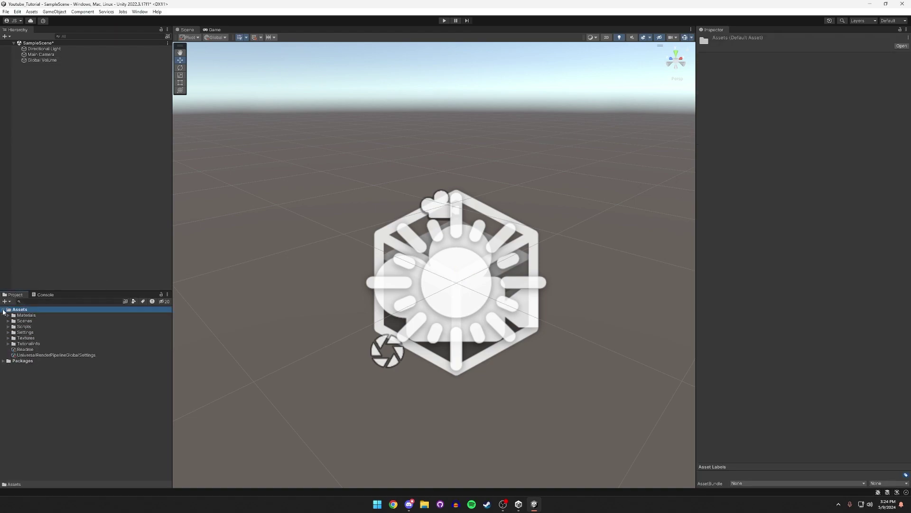
right_click(27, 311)
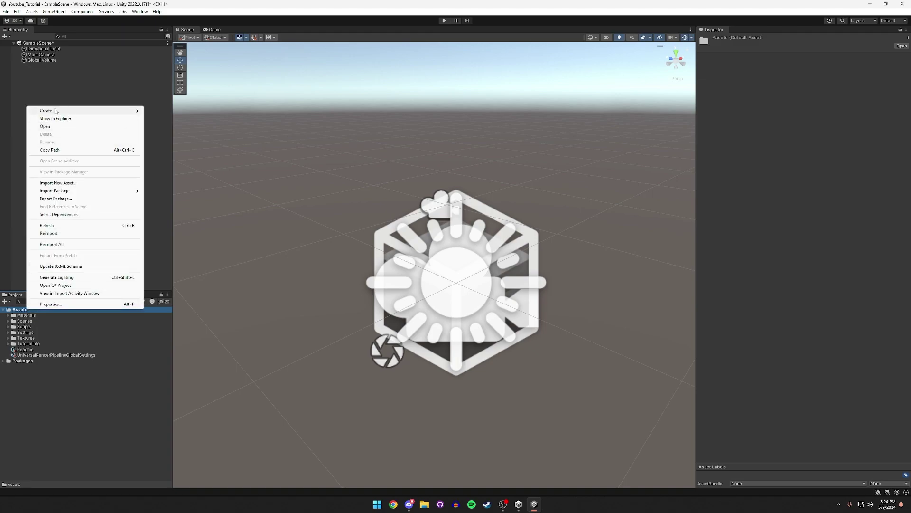
mouse_move(51, 112)
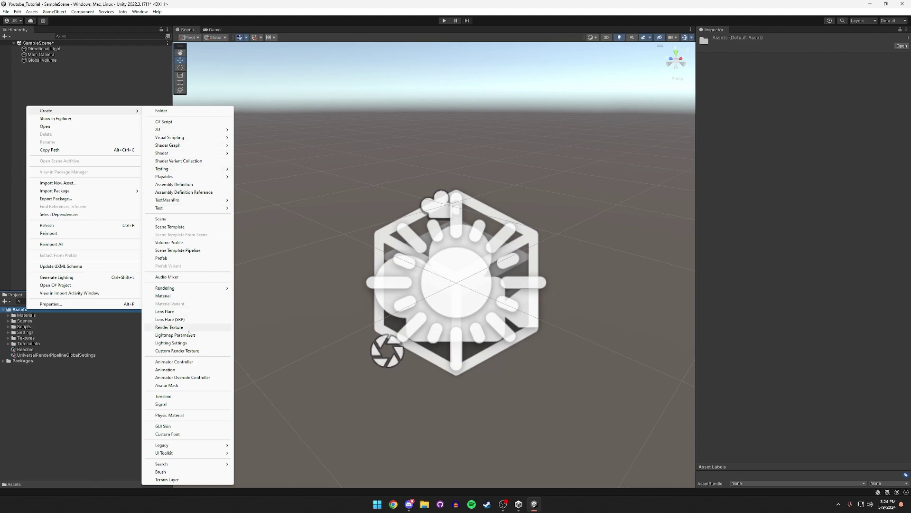
click(56, 75)
click(56, 60)
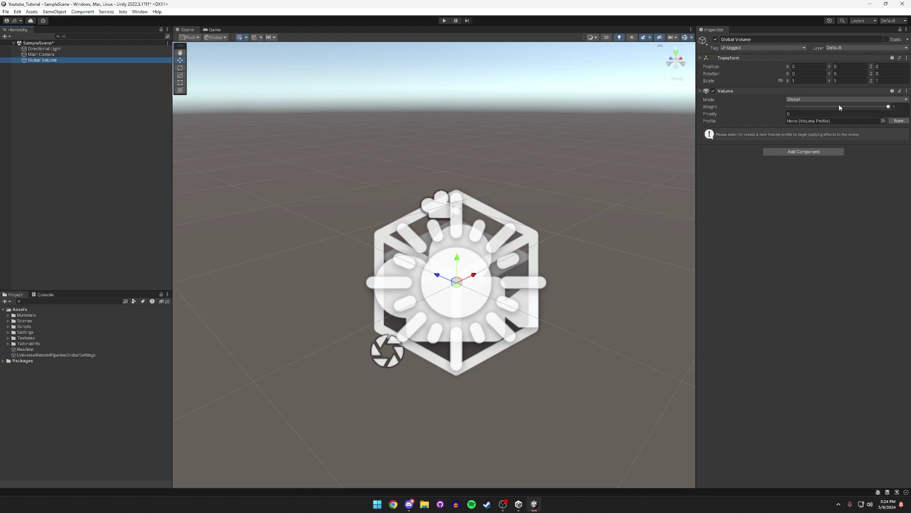
click(883, 121)
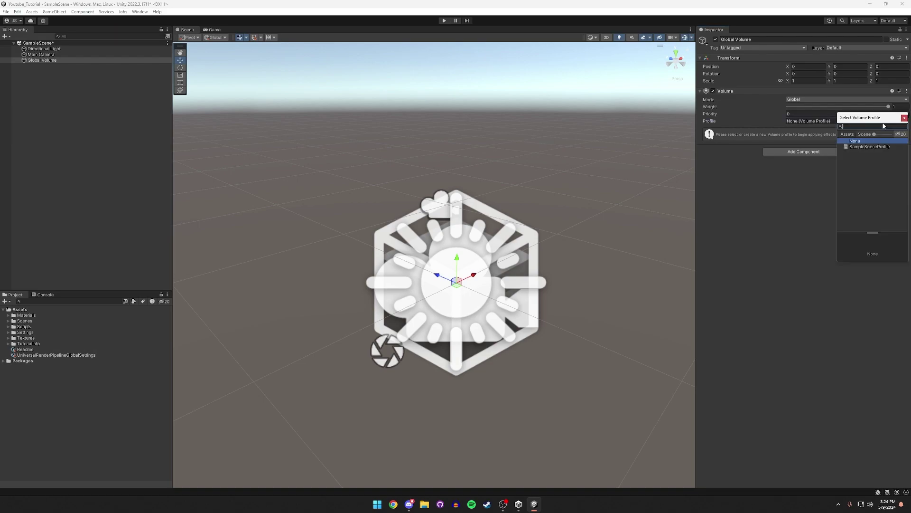
double_click(866, 145)
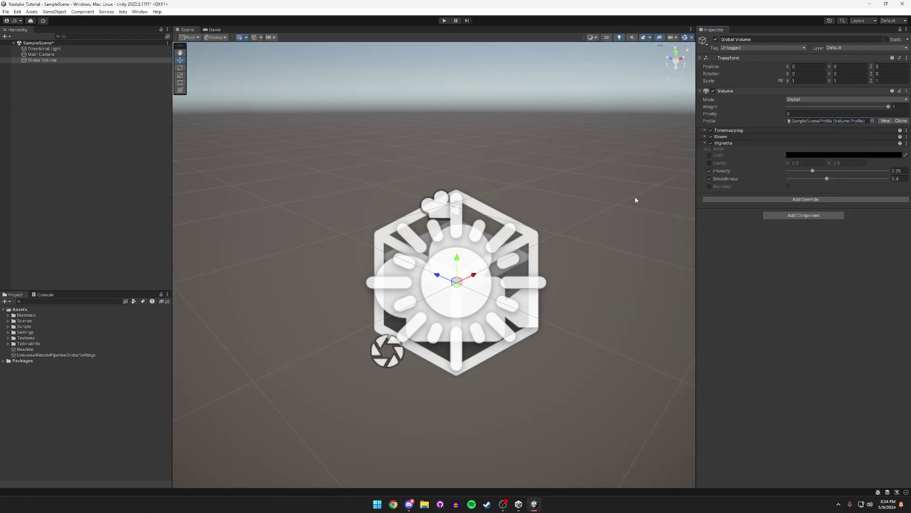
right_drag(645, 199, 595, 193)
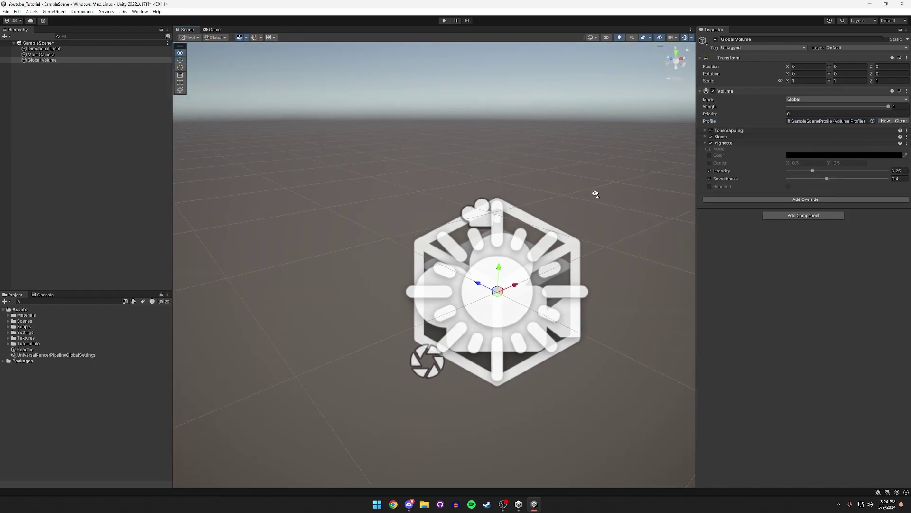
click(723, 143)
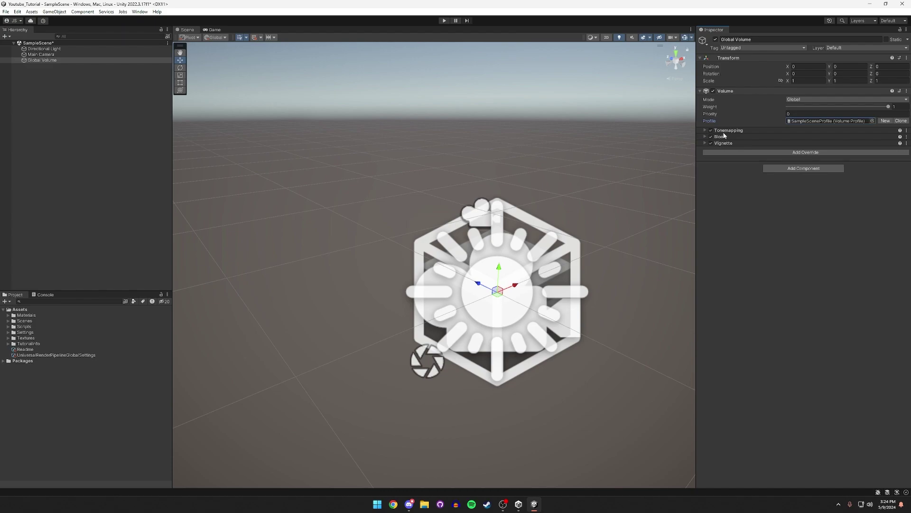
right_drag(687, 140, 620, 142)
Change the Tonemapping override's mode for a darker, more contrasted image and collapse the override.
click(720, 131)
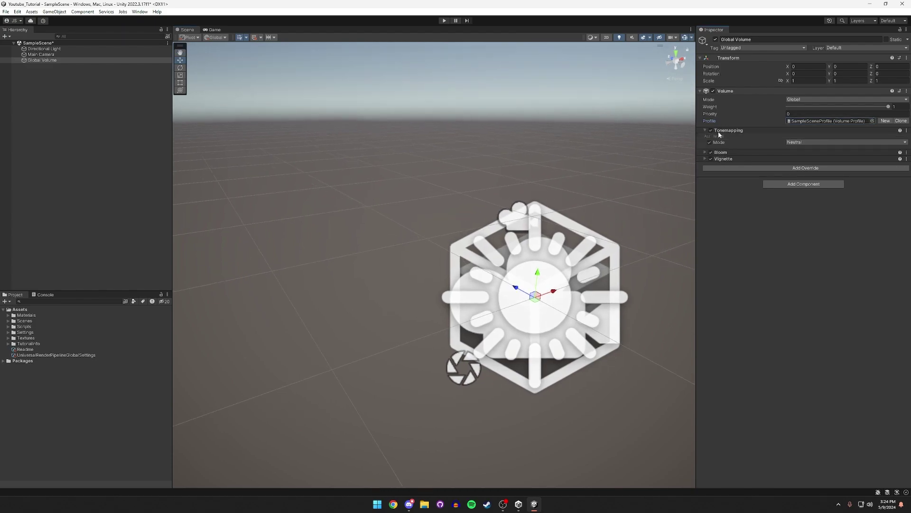
click(805, 142)
click(806, 166)
click(730, 130)
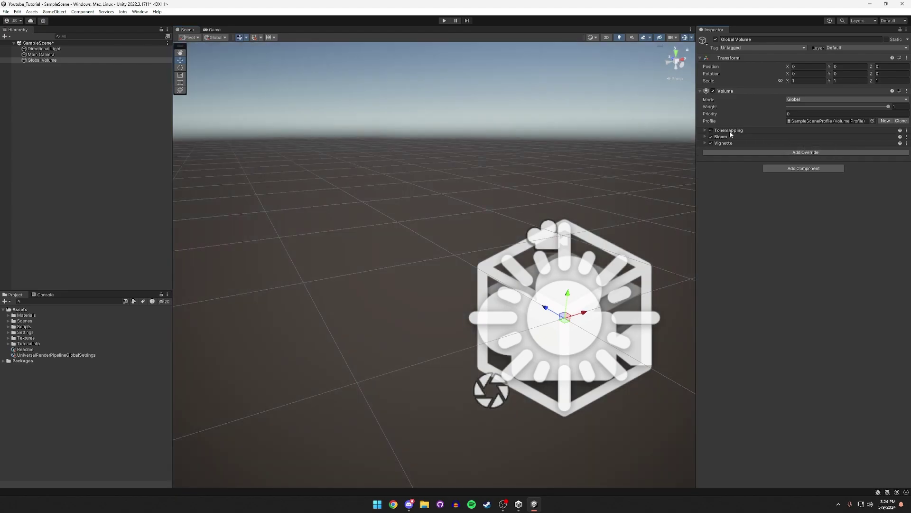
Set the Bloom override's intensity to 1.2 and threshold to 0.9, and collapse it.
click(720, 136)
right_drag(650, 146, 610, 106)
click(793, 165)
text(1.2)
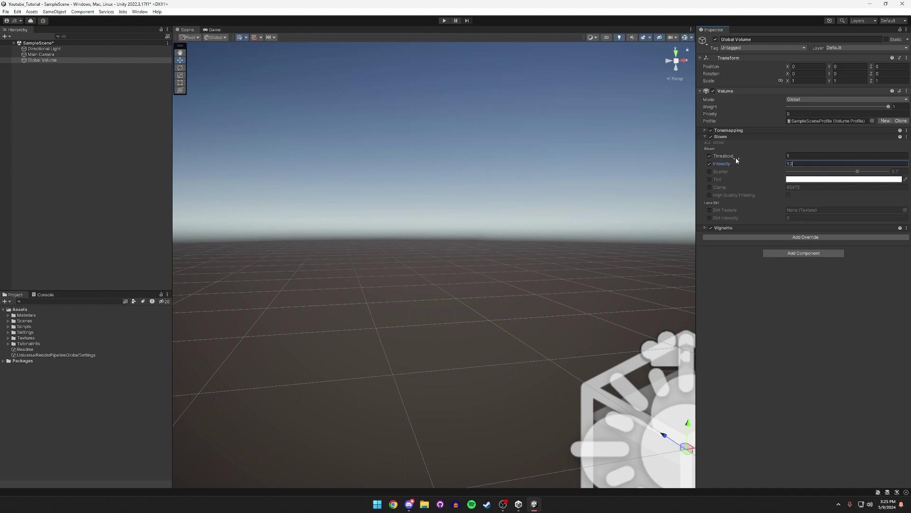
click(803, 155)
text(0.9)
click(718, 136)
Expand the Vignette override and show the Game view, trying Full HD (1920x1080) and settling on QHD (2560x1440).
click(713, 143)
right_drag(593, 152, 647, 123)
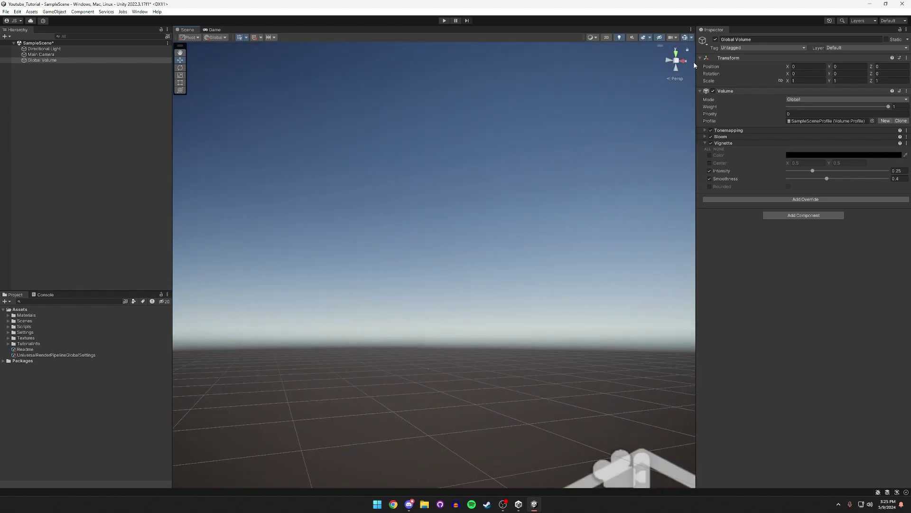
click(215, 29)
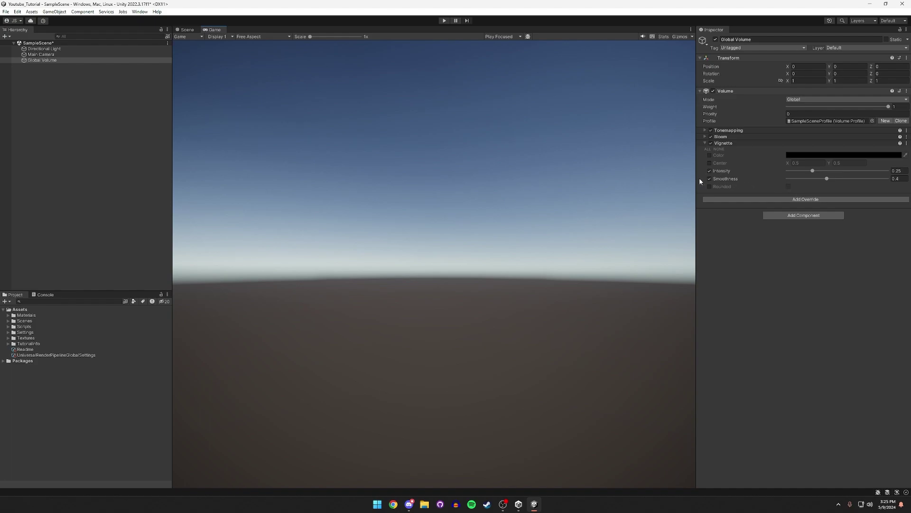
click(263, 36)
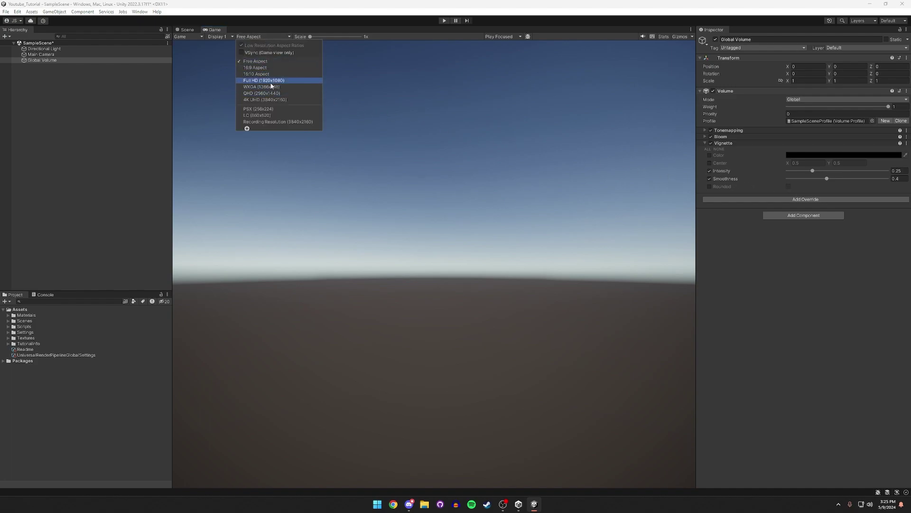
click(264, 81)
click(277, 37)
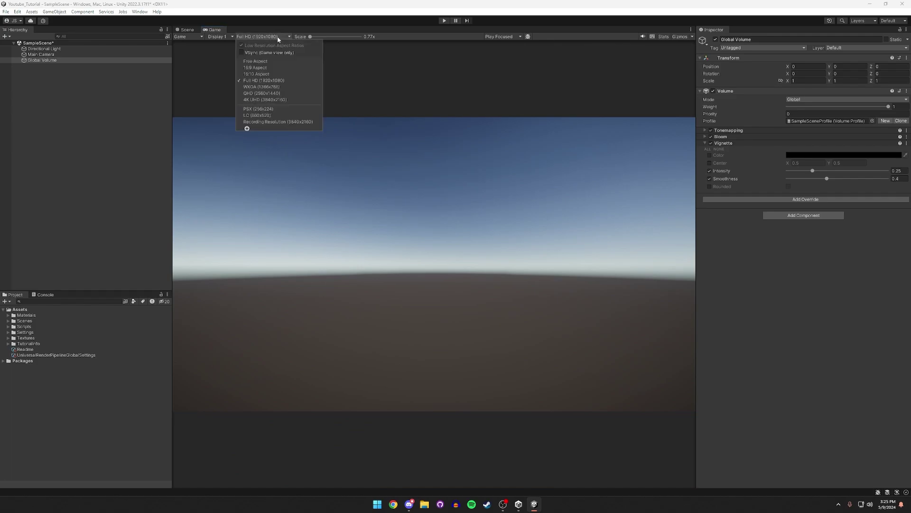
click(267, 94)
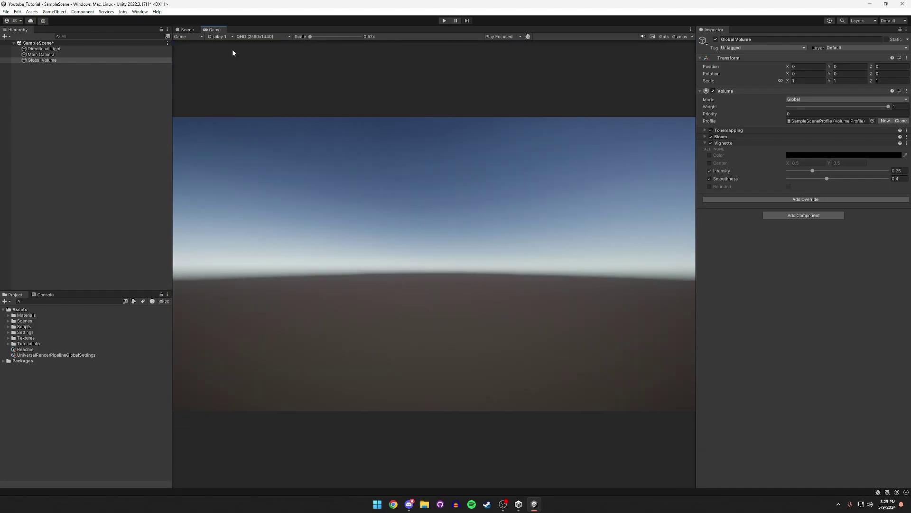
Set the Vignette override's intensity and smoothness each to about 0.2, and collapse it.
drag(813, 171, 834, 171)
mouse_move(793, 179)
mouse_down()
mouse_move(832, 170)
mouse_move(804, 172)
mouse_move(810, 178)
mouse_up()
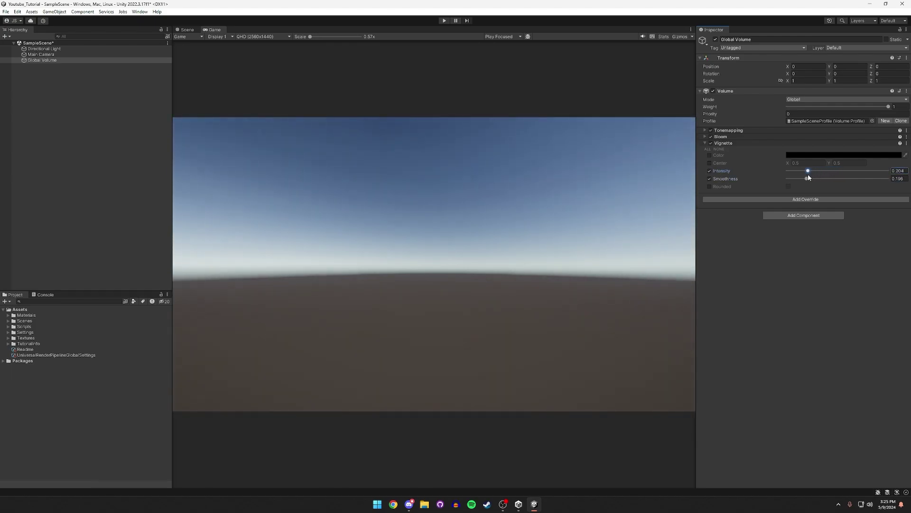
click(730, 142)
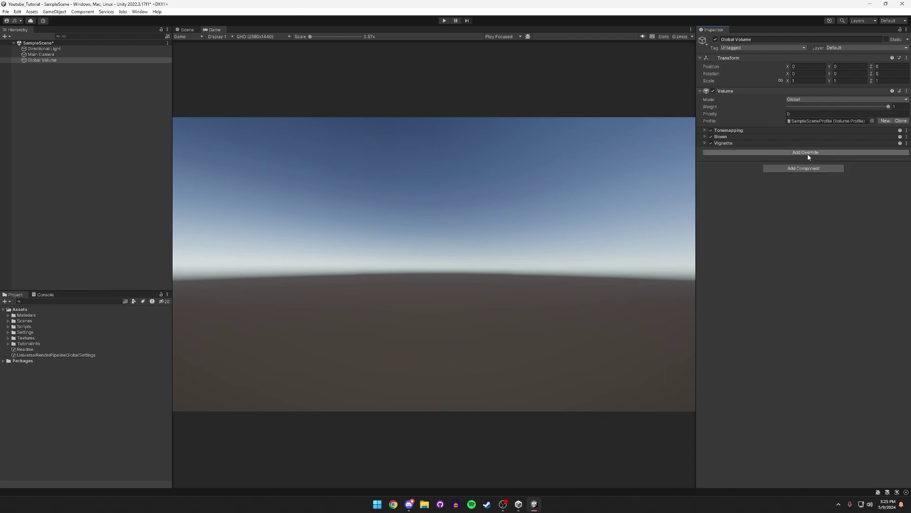
Try a Chromatic Aberration override with its intensity enabled on the Global Volume, and remove the override.
click(805, 152)
click(784, 180)
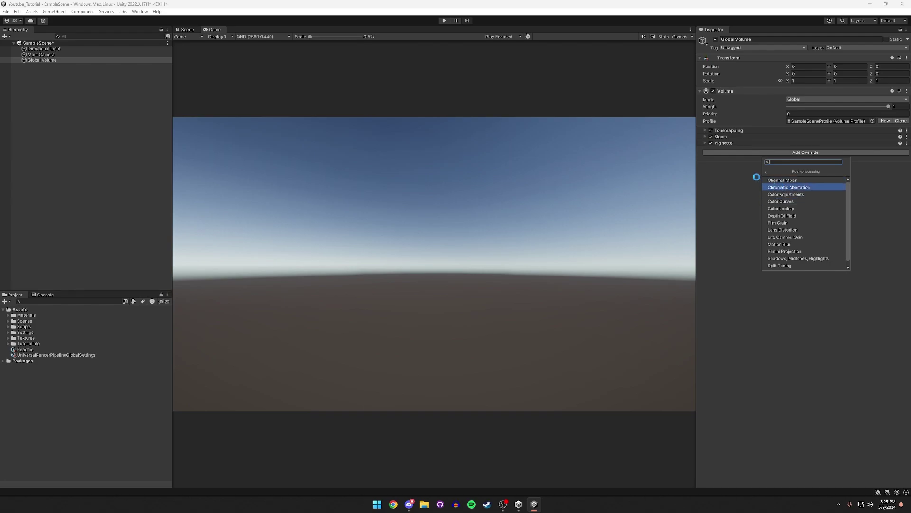
click(781, 187)
click(681, 406)
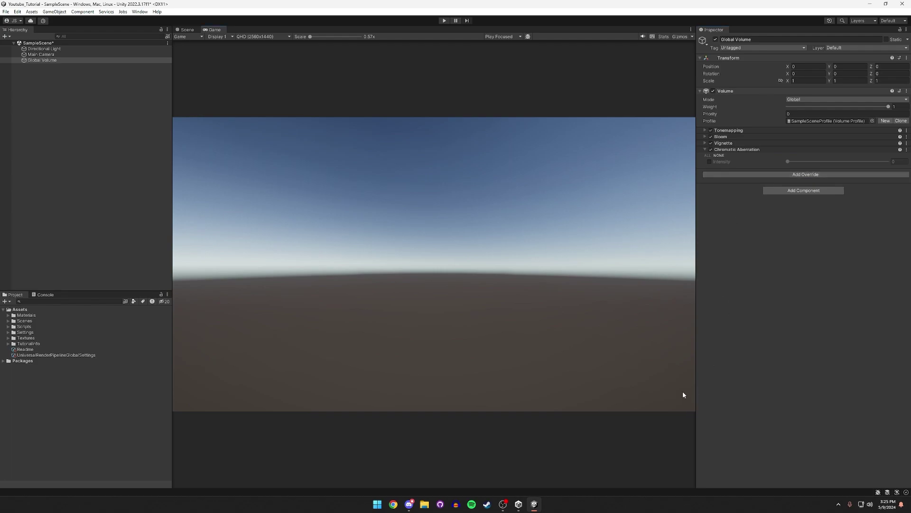
click(709, 162)
drag(796, 162, 750, 153)
right_click(728, 149)
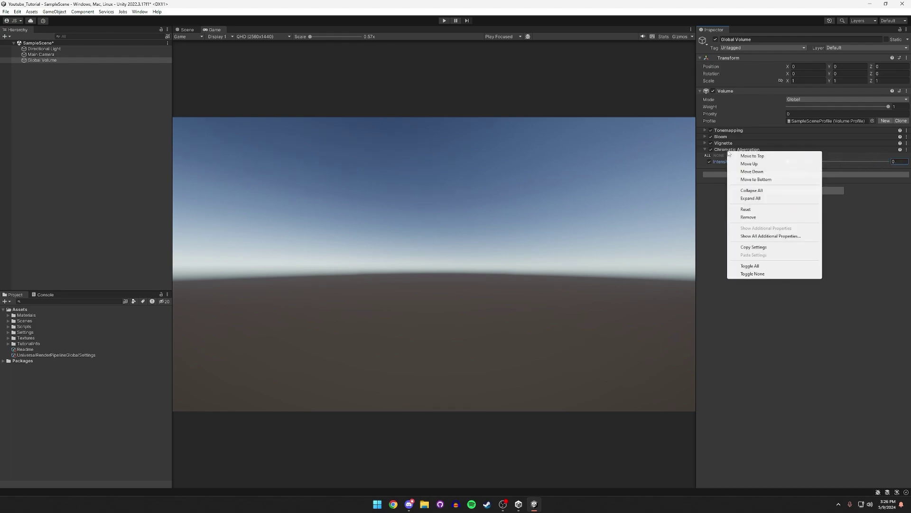
click(755, 217)
Add a Motion Blur override to the Global Volume, enable all its properties and set its quality to Medium.
click(770, 152)
click(778, 179)
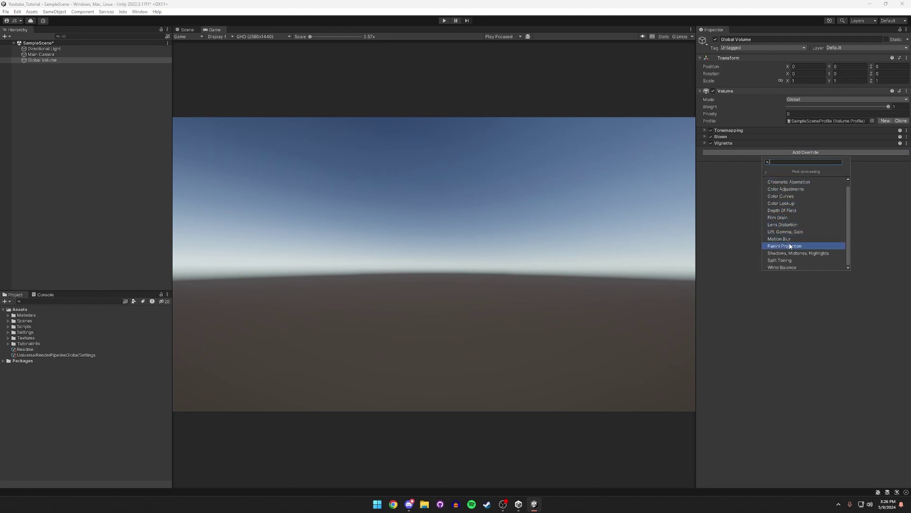
click(780, 240)
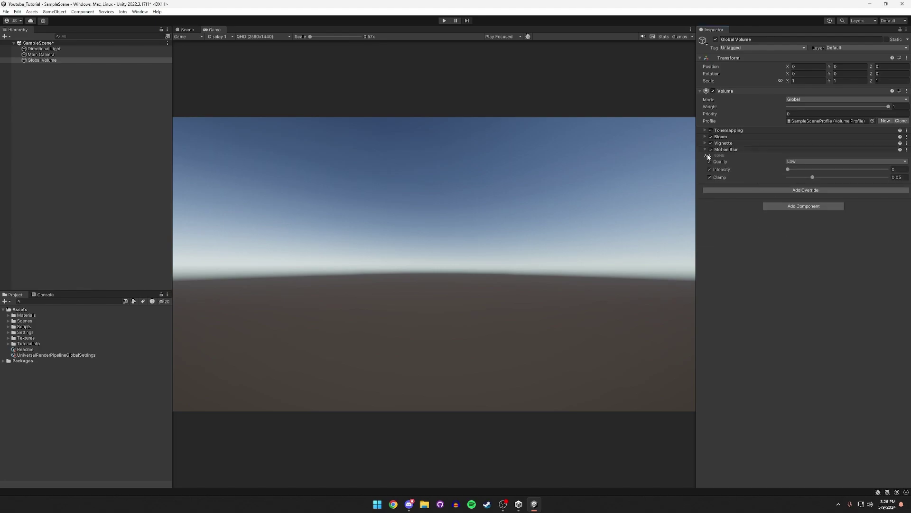
click(723, 156)
click(707, 155)
click(804, 161)
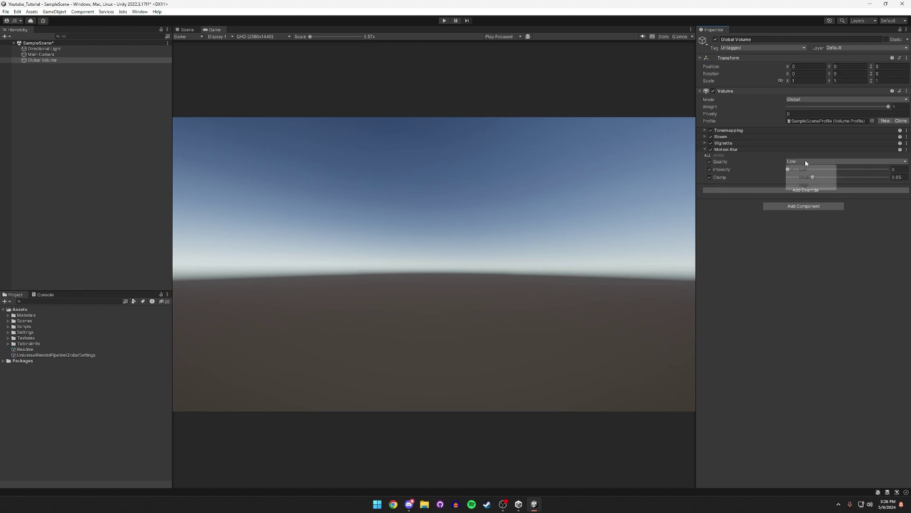
click(804, 178)
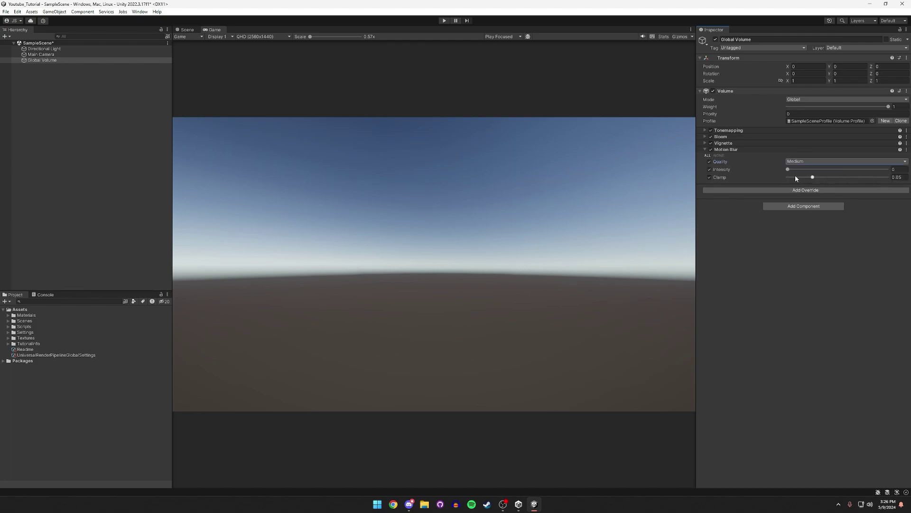
Set the Motion Blur override's intensity to 0.2 and collapse it.
drag(792, 170, 811, 175)
text(.2)
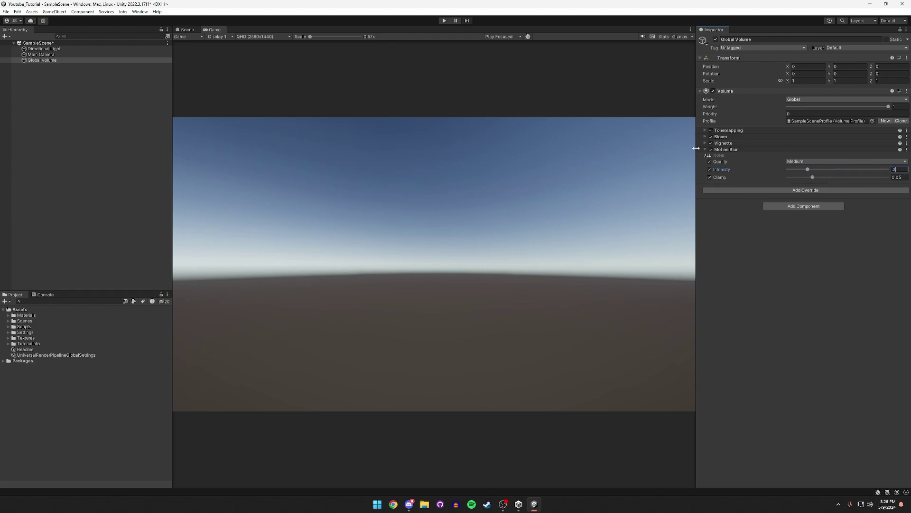
click(724, 149)
Add a Lens Distortion override to the Global Volume, enable its intensity at about 0.15, and collapse it.
click(803, 159)
click(801, 182)
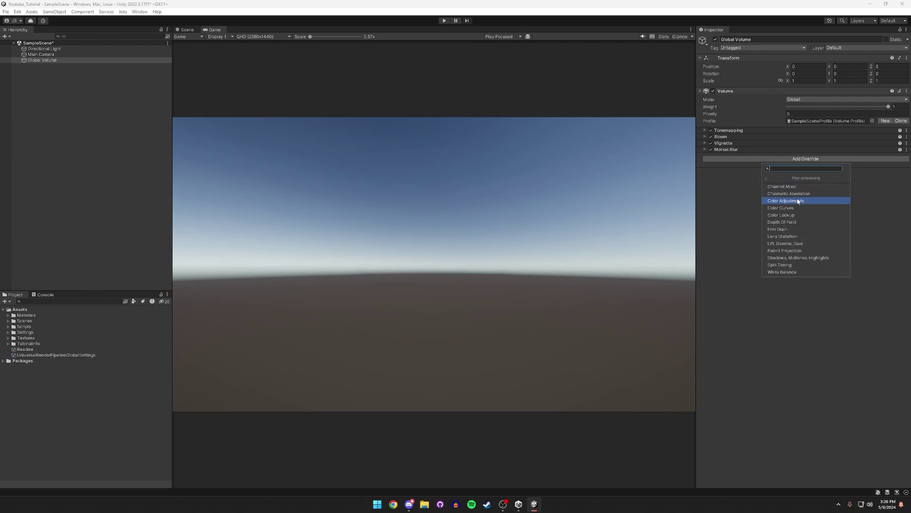
click(791, 236)
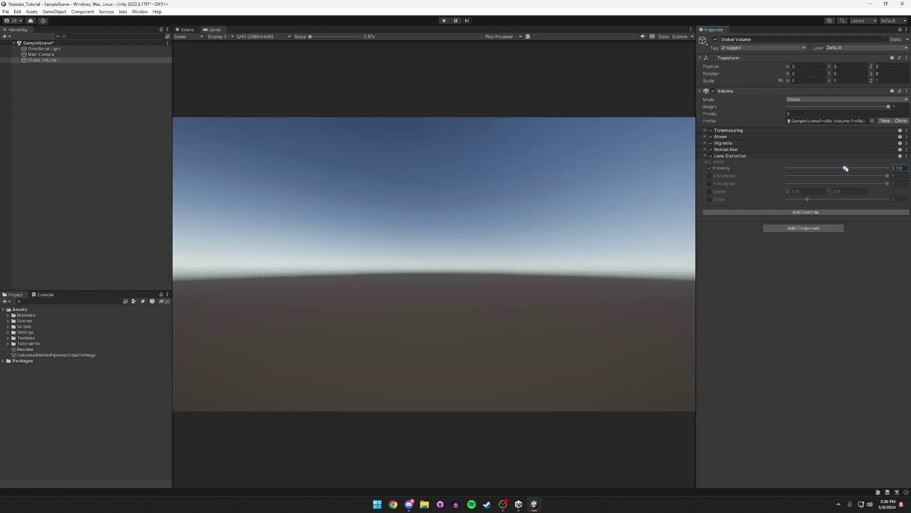
mouse_move(838, 170)
mouse_down()
mouse_move(888, 170)
mouse_move(807, 173)
mouse_move(844, 174)
mouse_up()
click(901, 169)
key(BackSpace)
click(741, 156)
Add a Chromatic Aberration override to the Global Volume with its intensity enabled and set to 0.05.
click(806, 165)
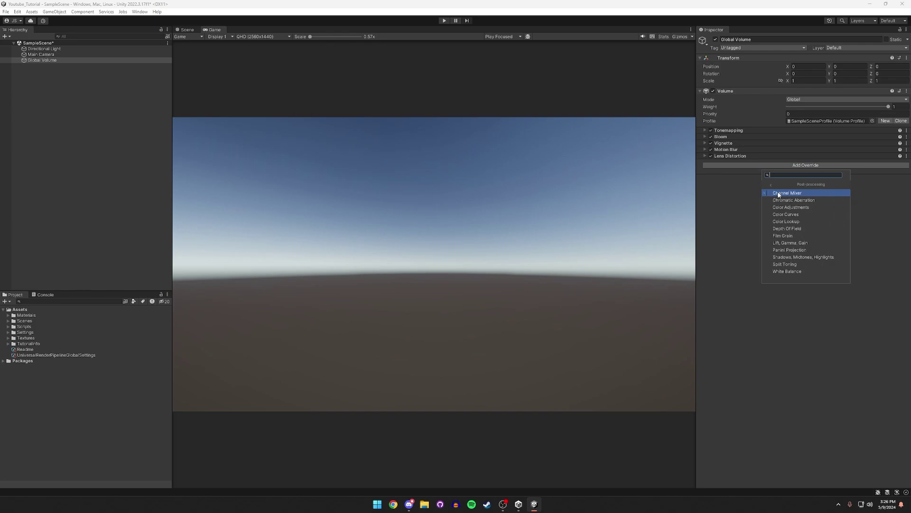
click(789, 200)
click(709, 175)
drag(787, 175, 862, 179)
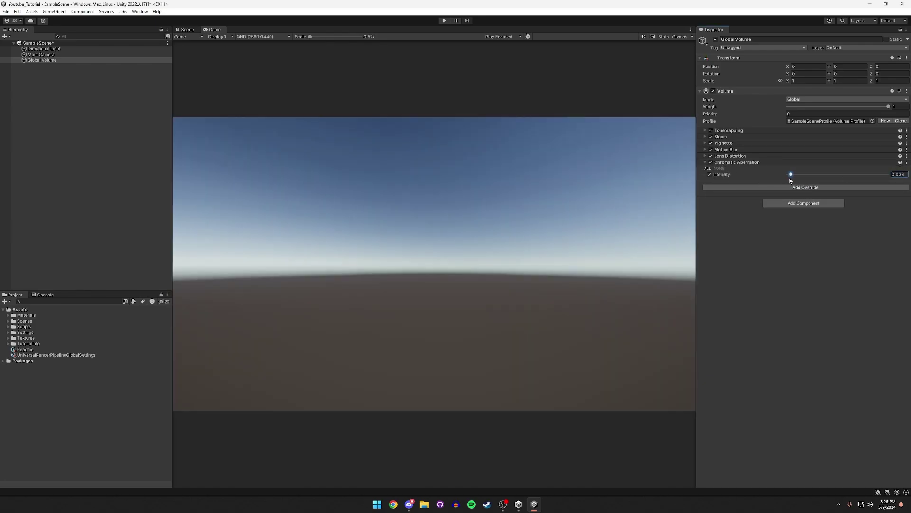
click(900, 175)
text(.1)
key(BackSpace)
text(05)
click(738, 156)
click(738, 157)
Return to the Scene view with nothing selected and look down at the scene's light, camera and volume.
click(350, 109)
click(188, 30)
key(f)
key(s)
right_drag(469, 243, 529, 254)
click(529, 269)
key(w)
scroll(528, 254, down, 5)
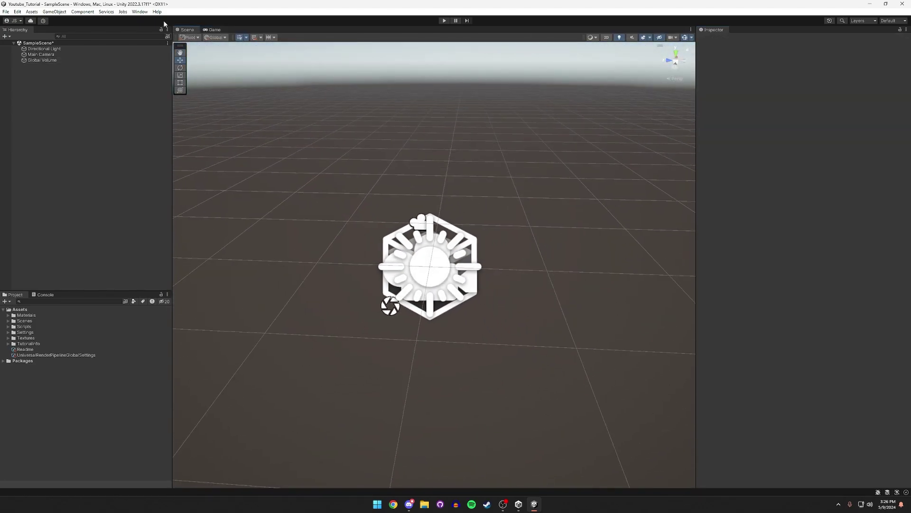
In the Package Manager, search the Unity Registry for "pro" and install the ProBuilder package.
click(139, 11)
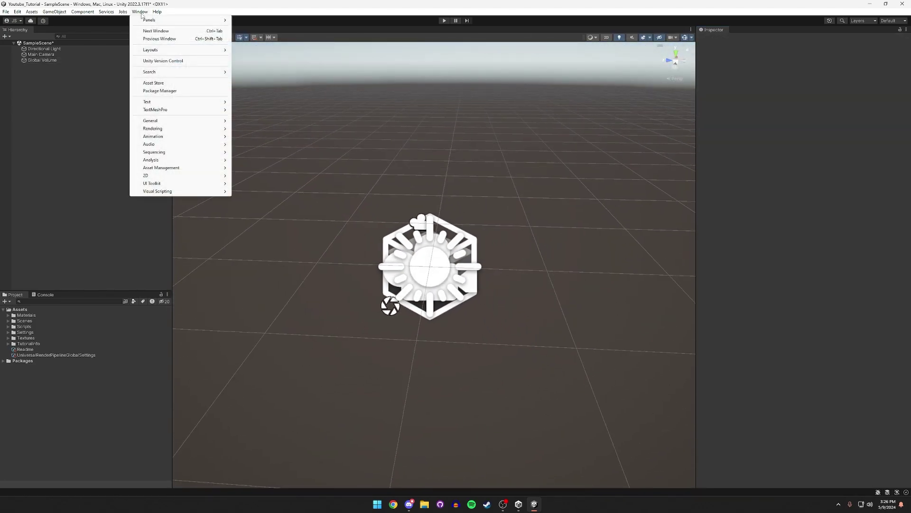
click(167, 92)
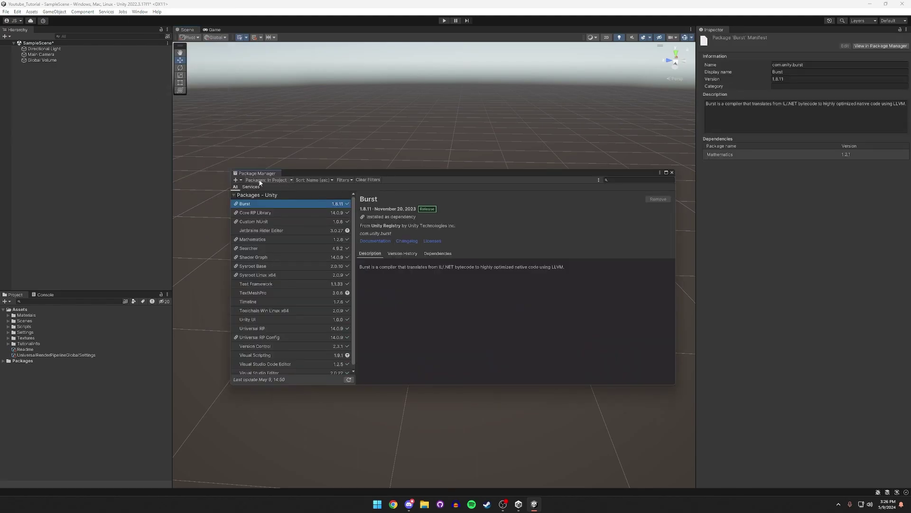
click(286, 180)
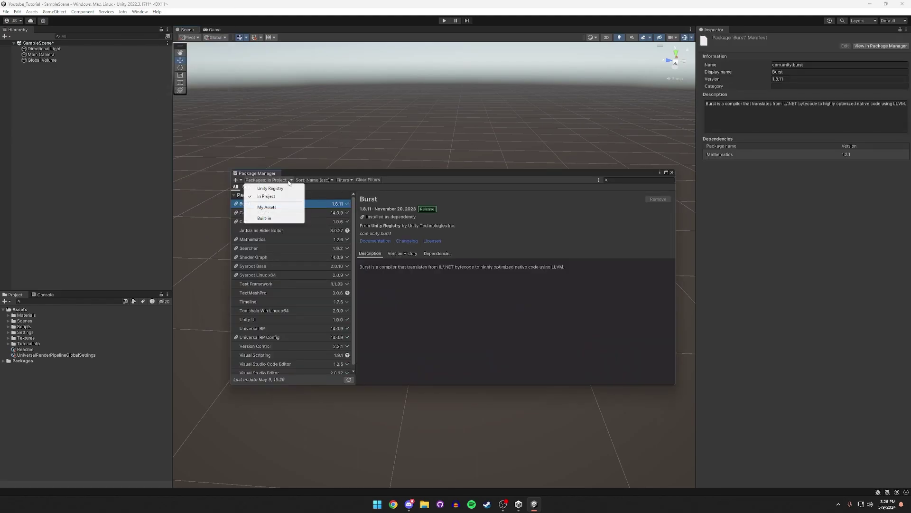
click(270, 188)
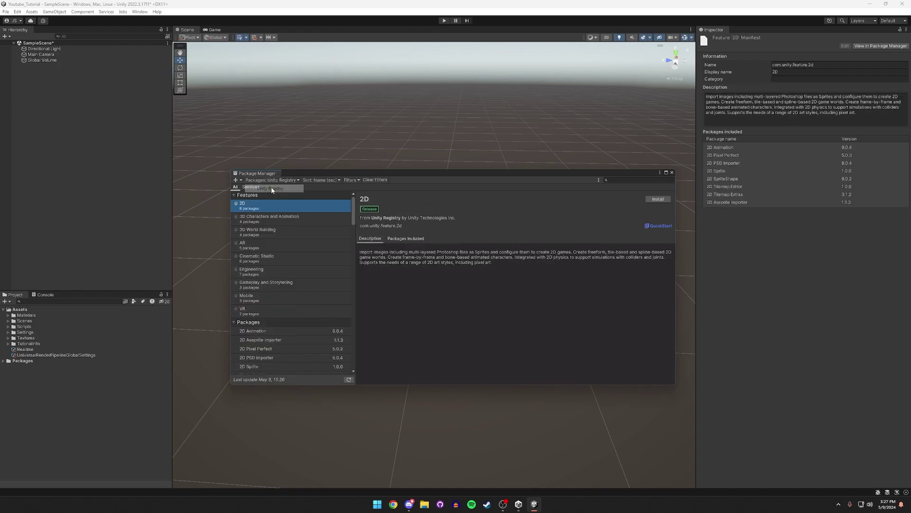
text(pro)
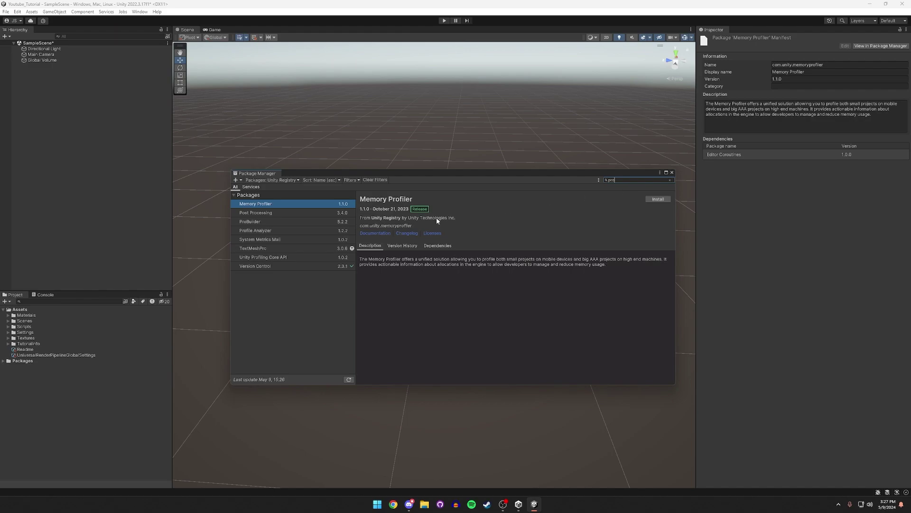
click(264, 268)
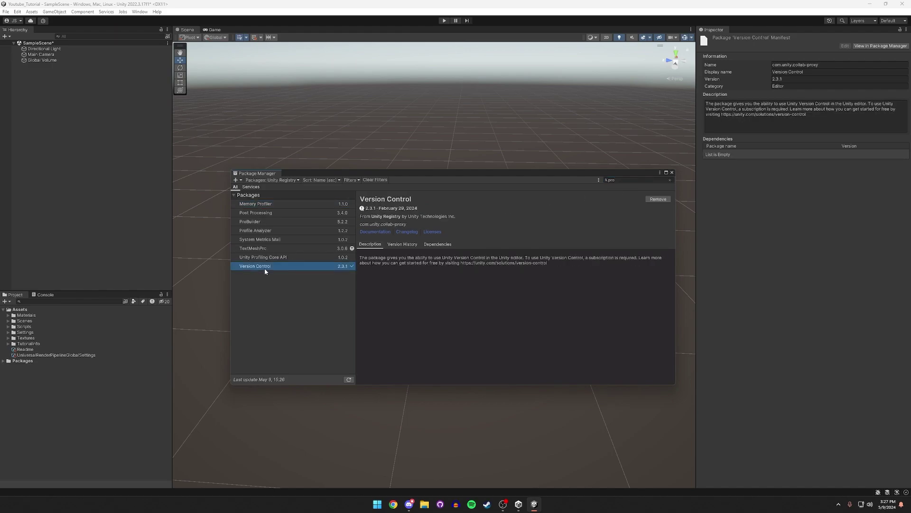
click(245, 224)
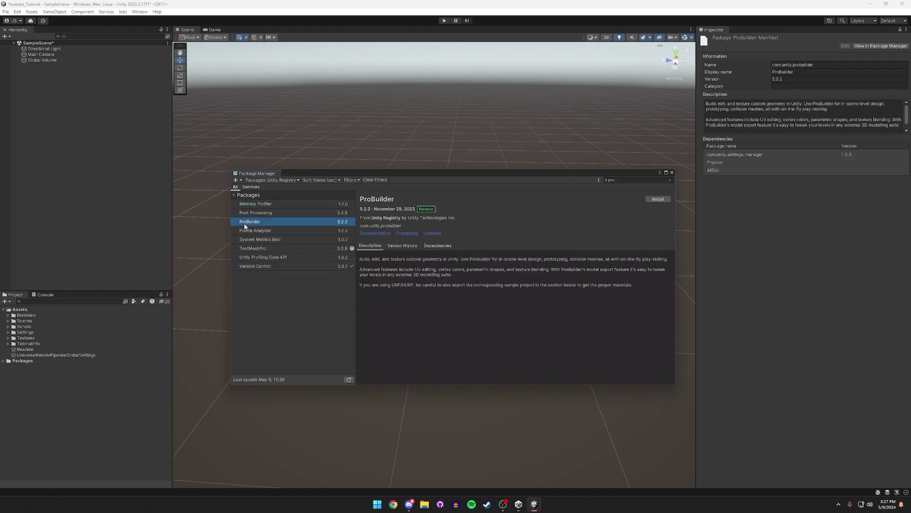
click(658, 200)
Add the ProGrids package from the git URL com.unity.progrids and close the Package Manager.
click(236, 180)
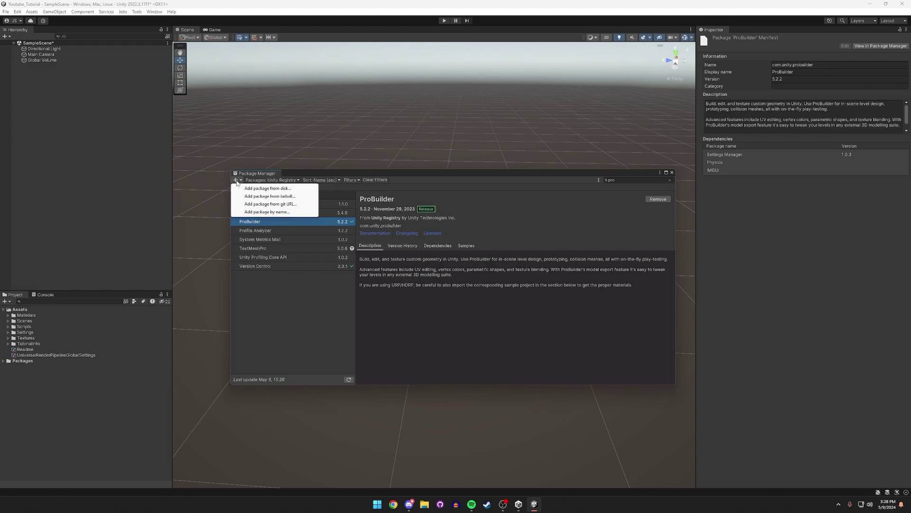
click(271, 204)
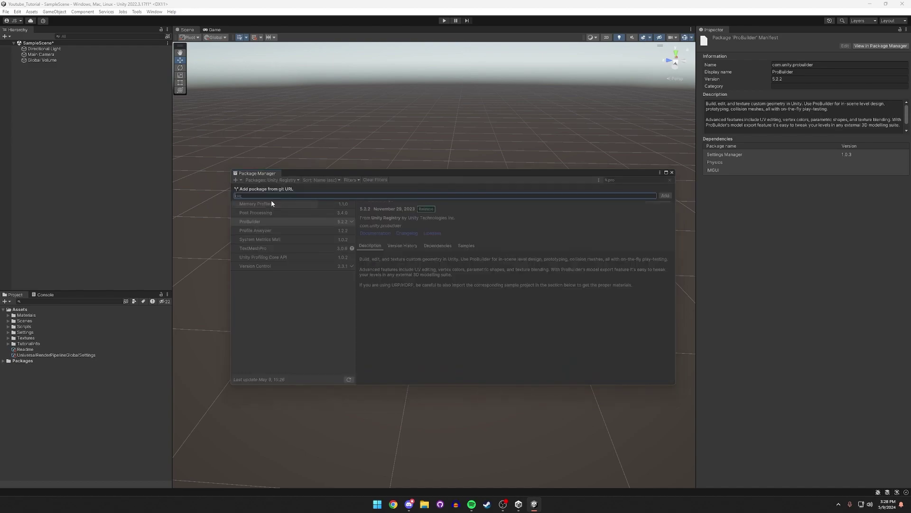
text(com.unity.progrids)
key(Return)
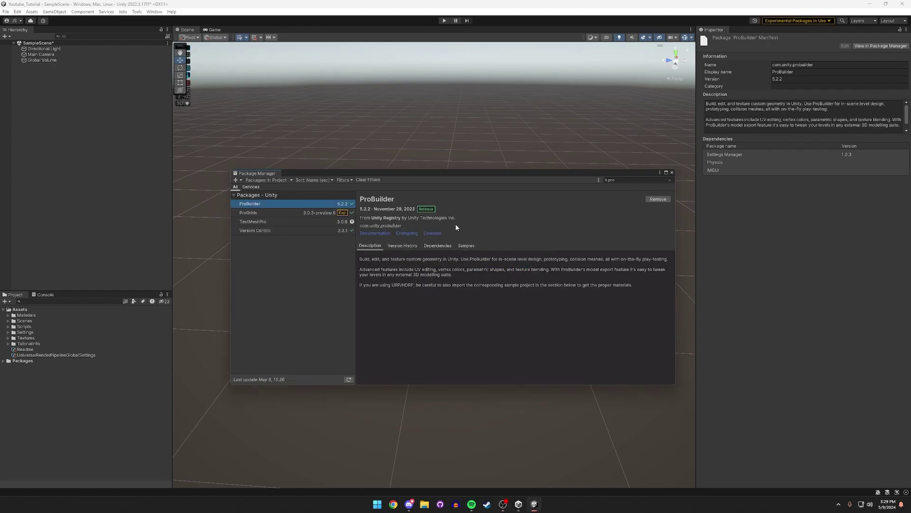
click(672, 172)
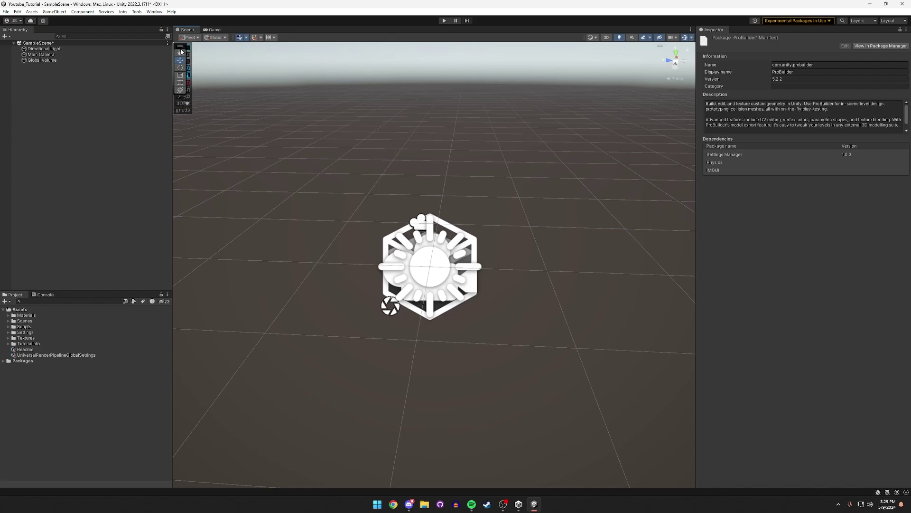
Move the scene tools overlay clear of the ProGrids toolbar and turn on snapping, checking the snap settings.
drag(180, 46, 199, 46)
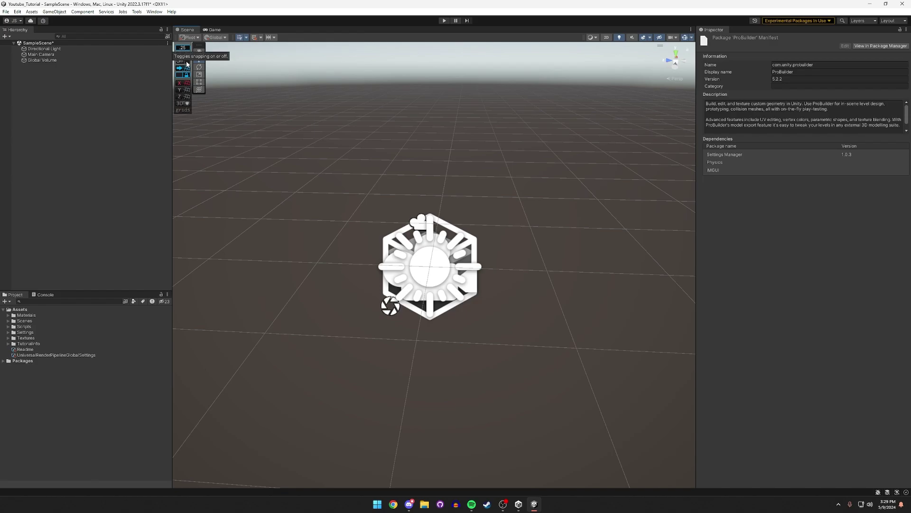
click(186, 63)
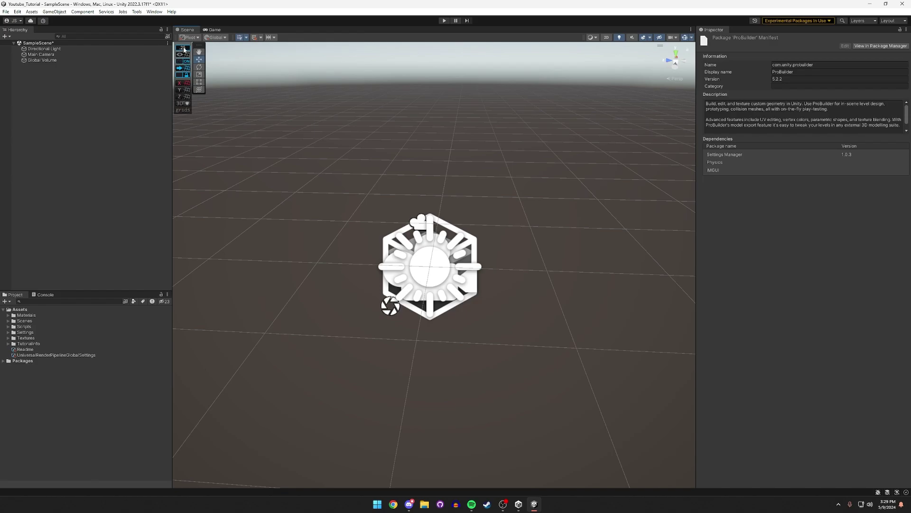
click(183, 49)
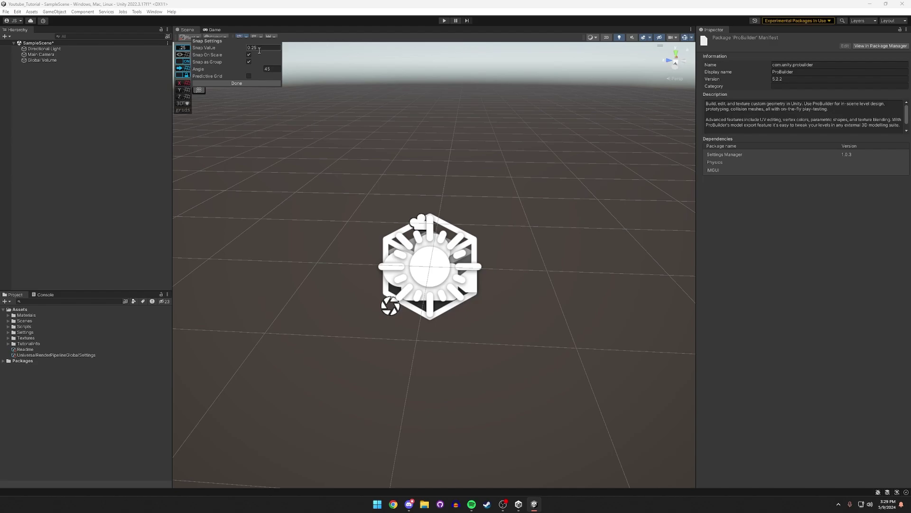
click(247, 83)
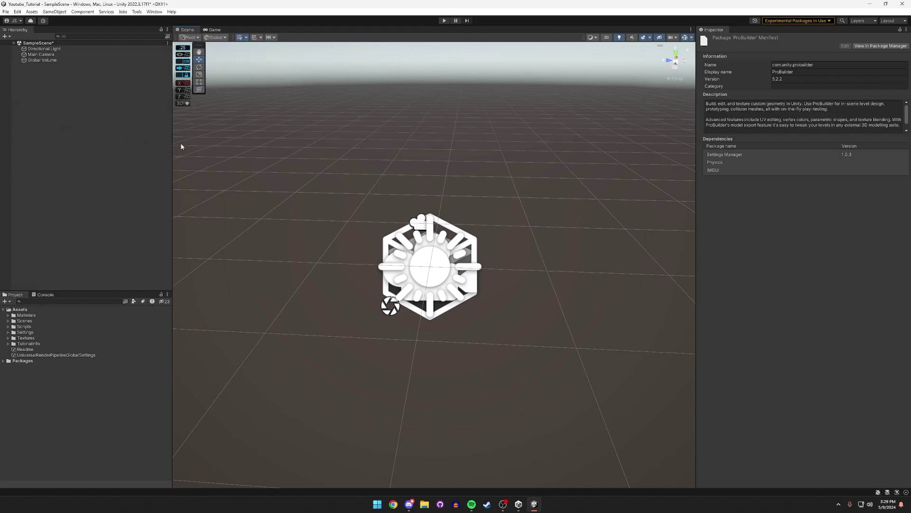
Open the ProBuilder window and place it over the lower part of the Scene view, beside the Inspector.
click(136, 12)
mouse_move(153, 31)
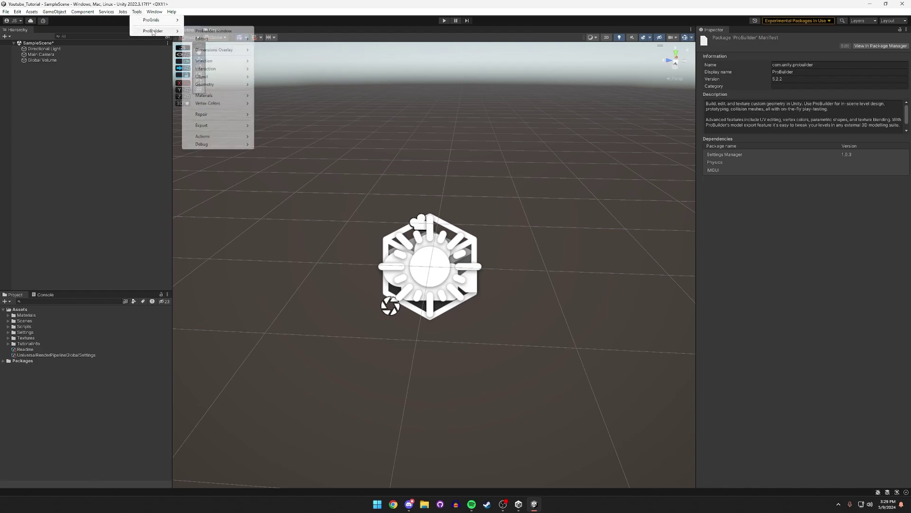
click(223, 32)
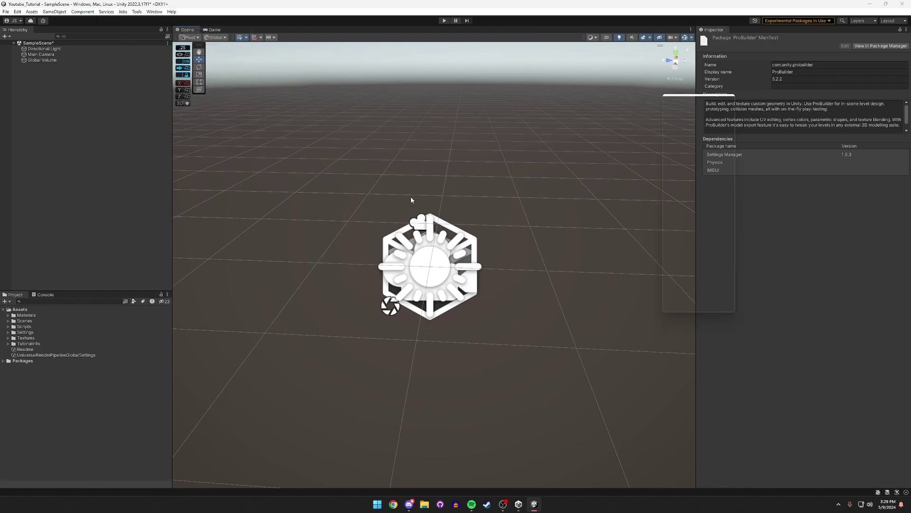
drag(661, 108, 657, 215)
Draw a flat ProBuilder cube of about 8 x 0.25 x 7 as a floor slab beneath the scene objects.
click(638, 272)
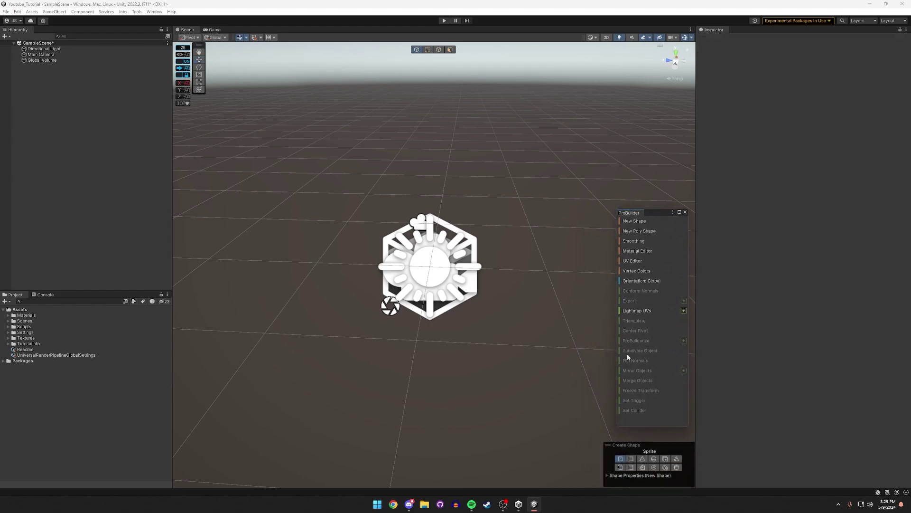
right_drag(383, 356, 407, 377)
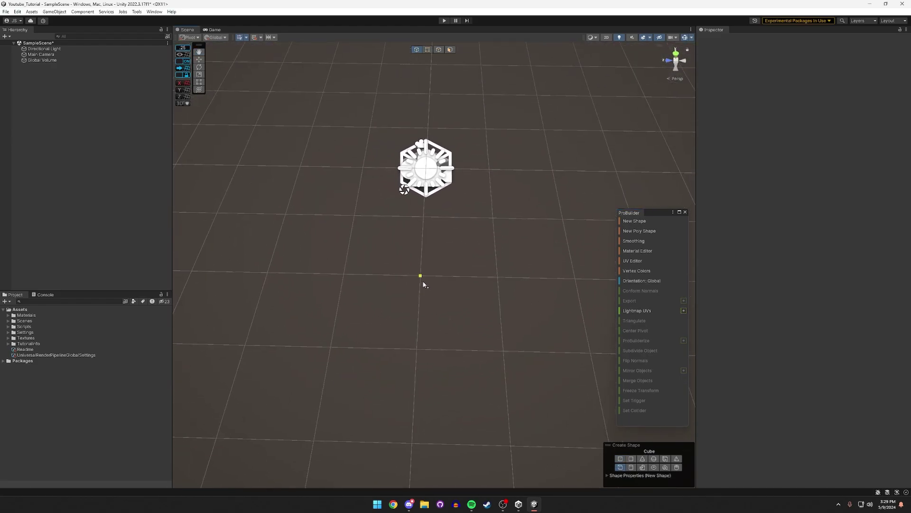
right_drag(426, 280, 464, 323)
drag(451, 262, 266, 82)
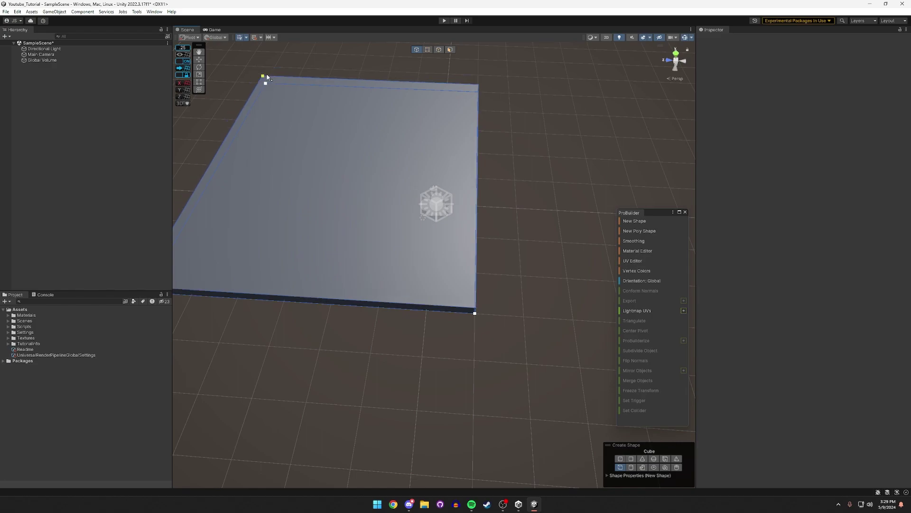
click(294, 107)
mouse_move(295, 107)
right_down()
mouse_move(330, 169)
mouse_move(417, 149)
mouse_move(342, 179)
mouse_move(318, 92)
mouse_move(310, 112)
right_up()
Add a 3D cylinder to the scene and reset its transform.
right_click(78, 116)
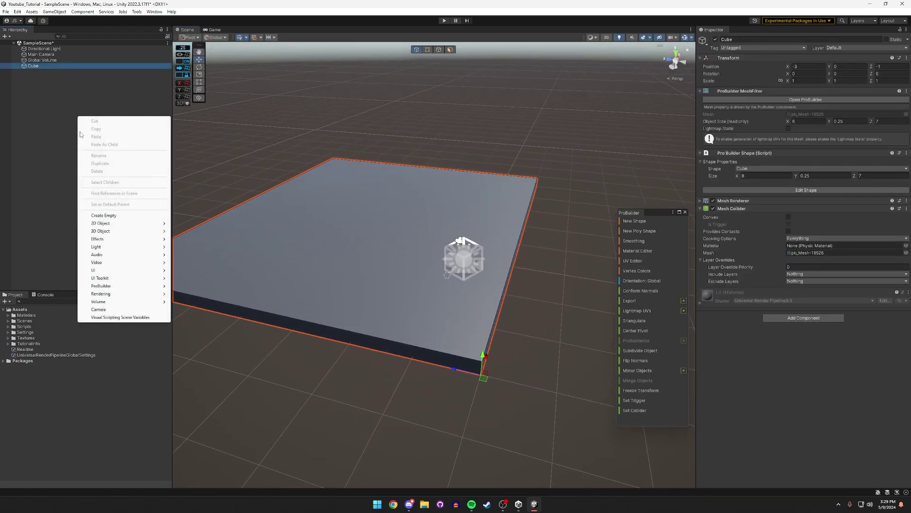
mouse_move(104, 231)
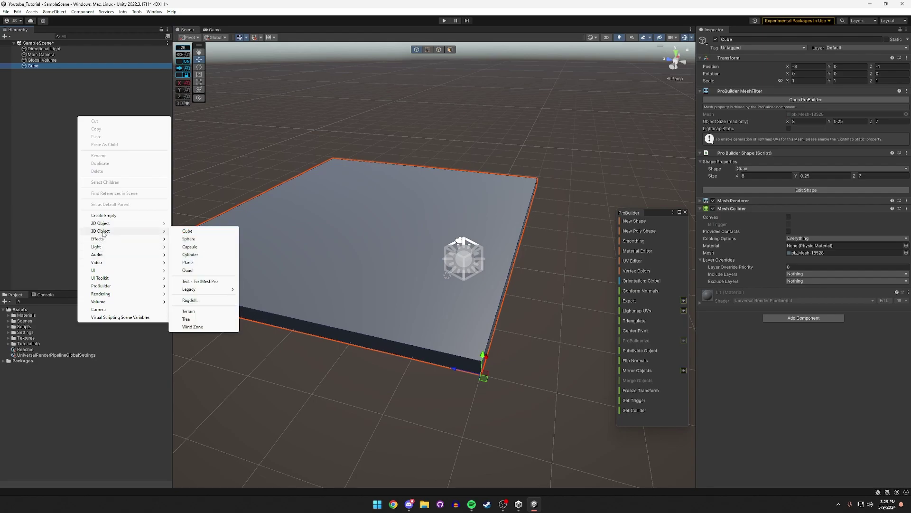
click(191, 254)
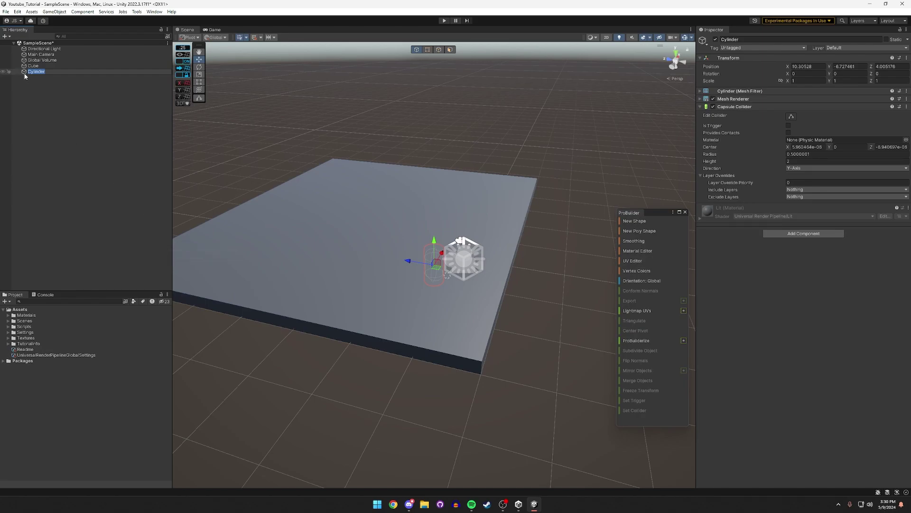
right_drag(441, 267, 451, 271)
right_click(728, 58)
click(757, 65)
Raise the cylinder vertically so that it stands on top of the floor slab.
right_drag(520, 240, 474, 242)
drag(484, 230, 495, 169)
right_drag(495, 170, 523, 186)
Enlarge the floor slab by selecting its side faces in face selection mode and moving them outward.
click(424, 298)
right_drag(423, 299, 475, 285)
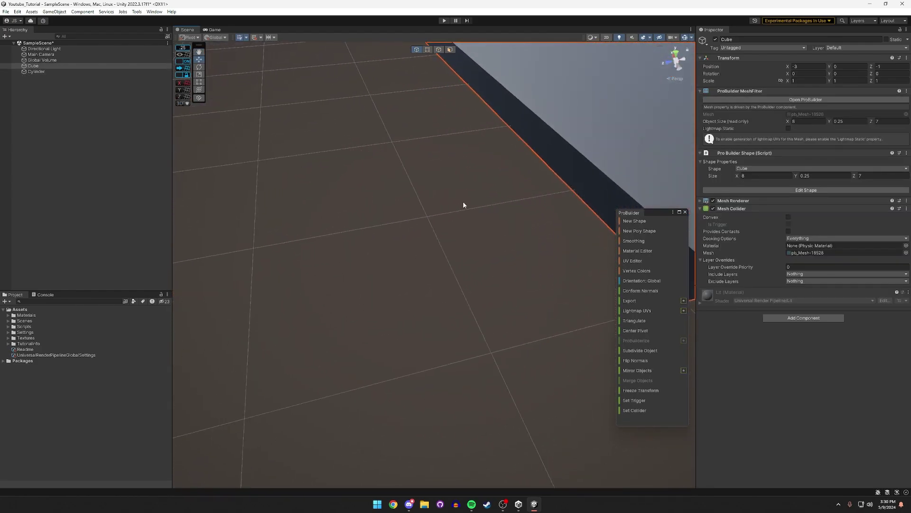
click(450, 51)
click(516, 117)
right_drag(516, 117, 484, 124)
key(s)
drag(438, 177, 233, 209)
right_drag(233, 209, 413, 148)
key(d)
drag(463, 159, 606, 157)
right_drag(606, 157, 547, 164)
Draw a new ProBuilder cube of about 0.25 x 5.25 x 2 as an upright wall at the floor's corner.
click(640, 221)
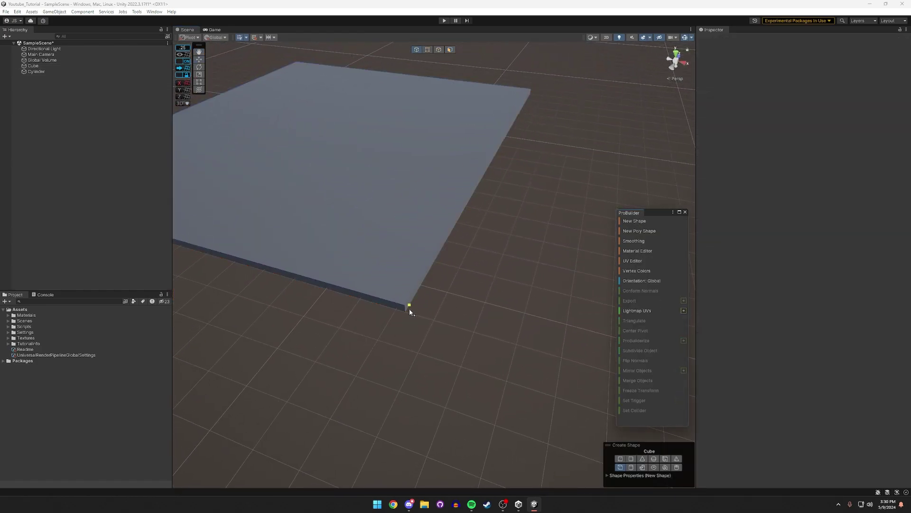
drag(418, 316, 443, 264)
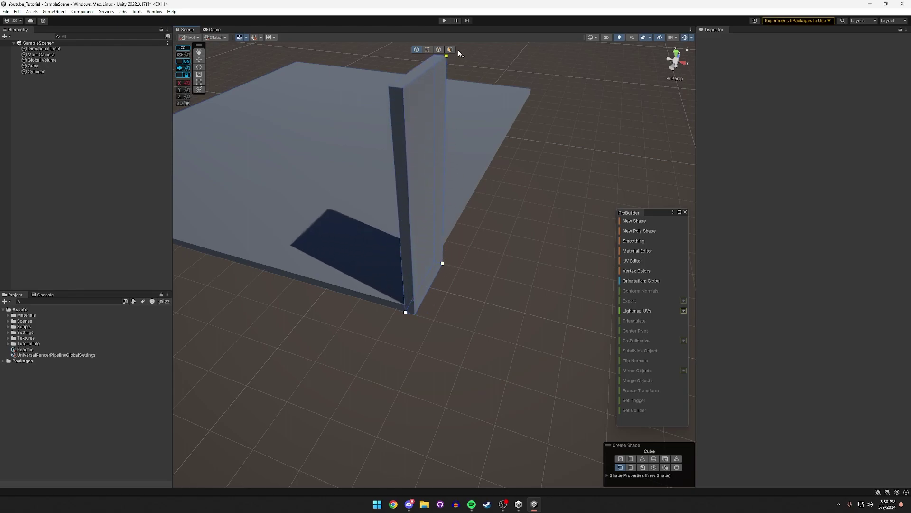
drag(461, 55, 458, 53)
key(f)
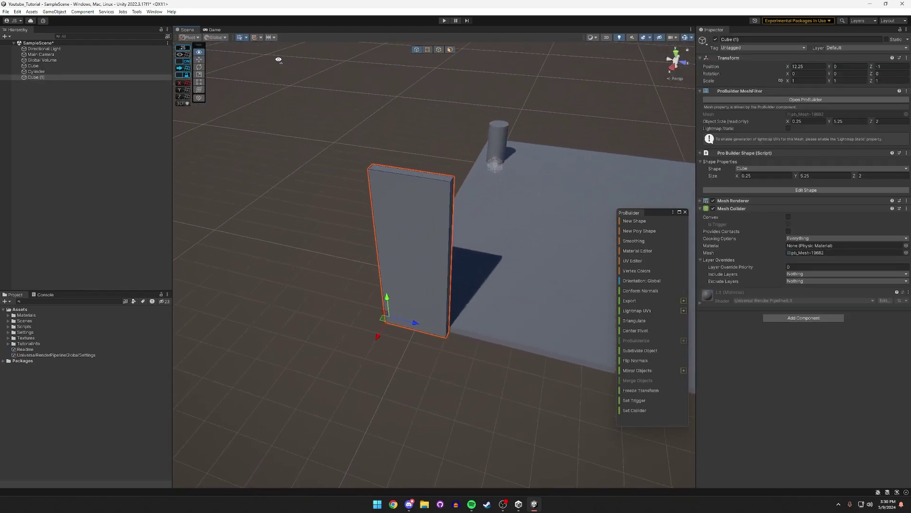
Lengthen the wall along the floor's edge to about 17.25 units by moving its two end faces outward.
click(450, 50)
click(419, 186)
right_drag(421, 187, 480, 225)
drag(318, 220, 629, 172)
right_drag(642, 159, 488, 230)
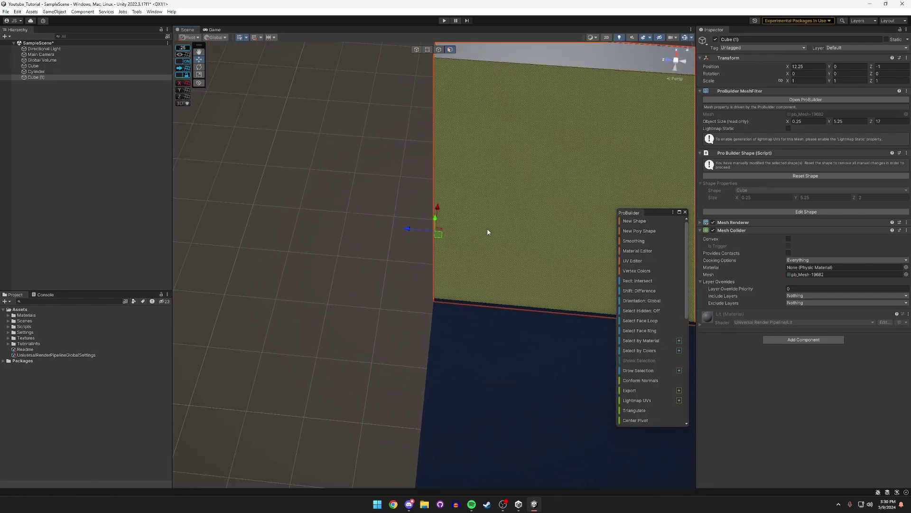
drag(408, 276, 388, 274)
right_drag(390, 272, 465, 254)
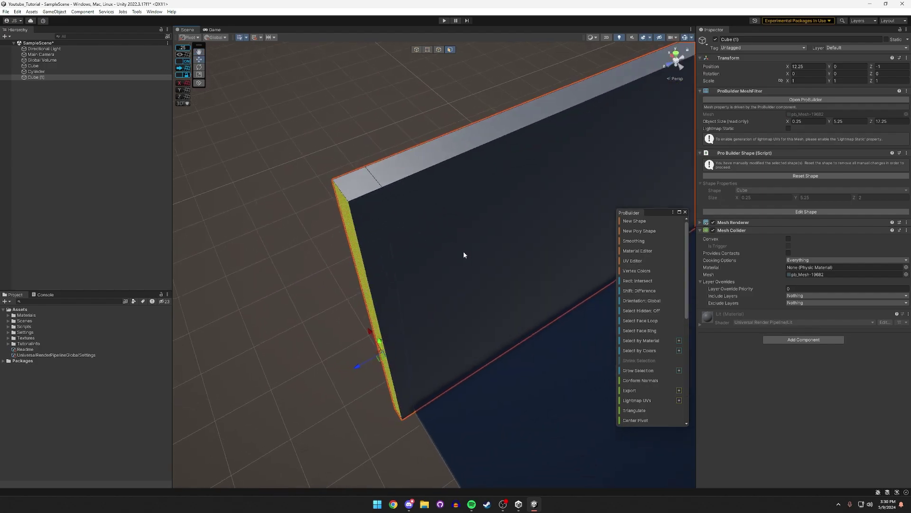
Extrude the narrow inner face at the wall's end across the floor's adjacent edge to form a second wall, about 15.5 units wide overall.
click(375, 224)
right_drag(371, 251, 488, 274)
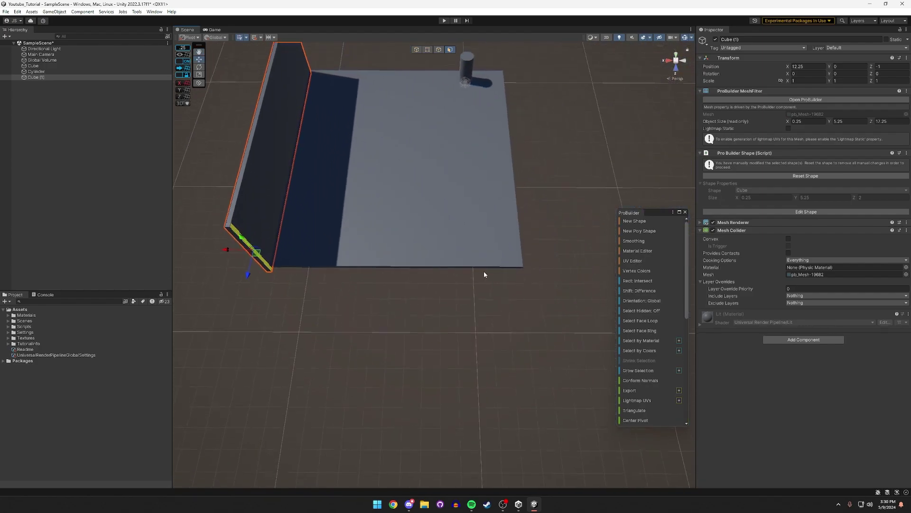
shift+drag(233, 251, 501, 204)
key(f)
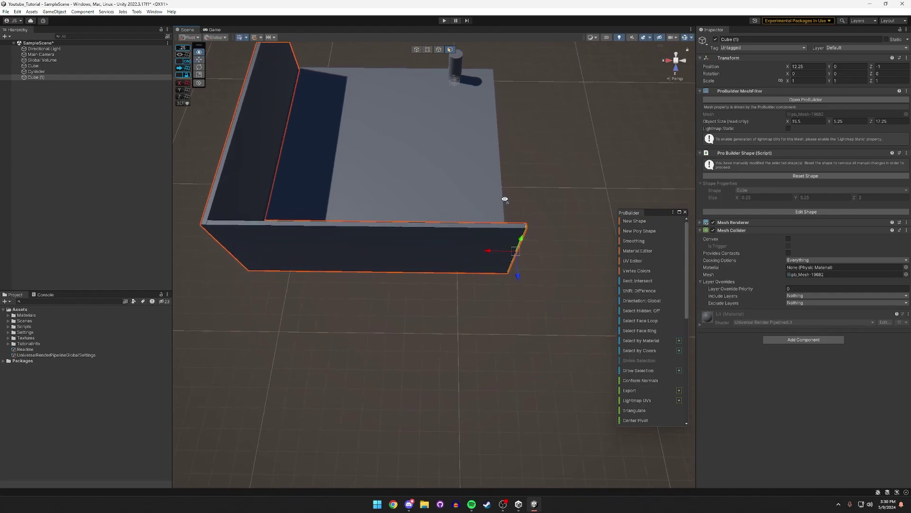
shift+drag(407, 291, 472, 279)
click(490, 93)
click(443, 87)
key(ctrl+z)
key(ctrl+z)
key(ctrl+z)
Raise the top of both walls to an overall height of 11.75 units and close the floating ProBuilder window.
right_drag(509, 109, 302, 160)
right_drag(324, 213, 419, 219)
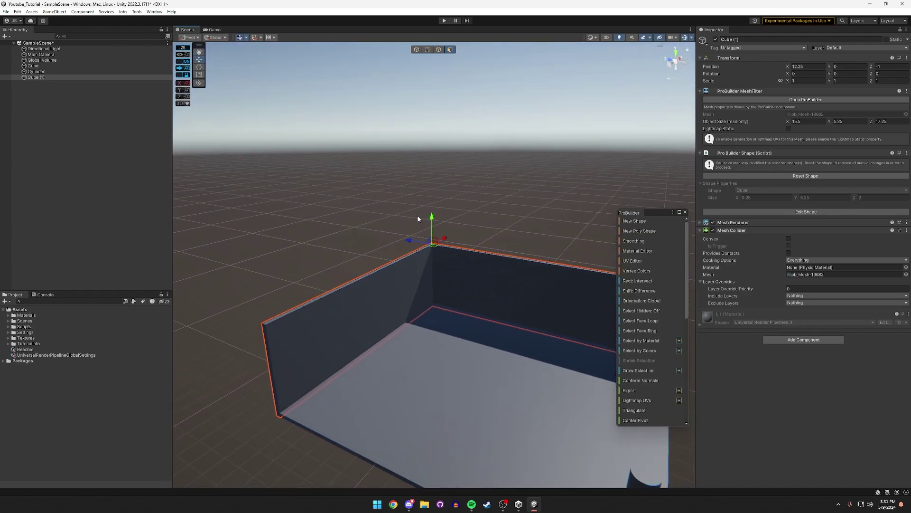
drag(432, 220, 433, 127)
right_drag(468, 135, 538, 170)
click(685, 212)
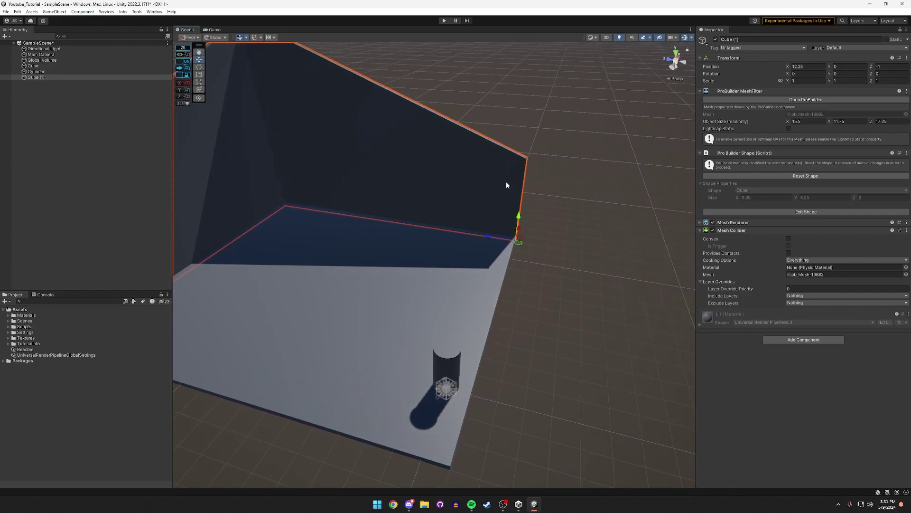
Rotate the Directional Light to change the angle of the light and shadows falling on the room.
click(43, 48)
right_drag(360, 162, 472, 175)
key(e)
mouse_move(447, 254)
mouse_down()
mouse_move(437, 264)
mouse_move(447, 250)
mouse_up()
right_drag(448, 249, 477, 247)
drag(459, 324, 449, 285)
right_drag(449, 285, 322, 207)
Delete the cylinder from the scene.
click(373, 313)
click(56, 72)
key(Delete)
Rename the floor object as Ground and the wall object as Walls.
click(322, 208)
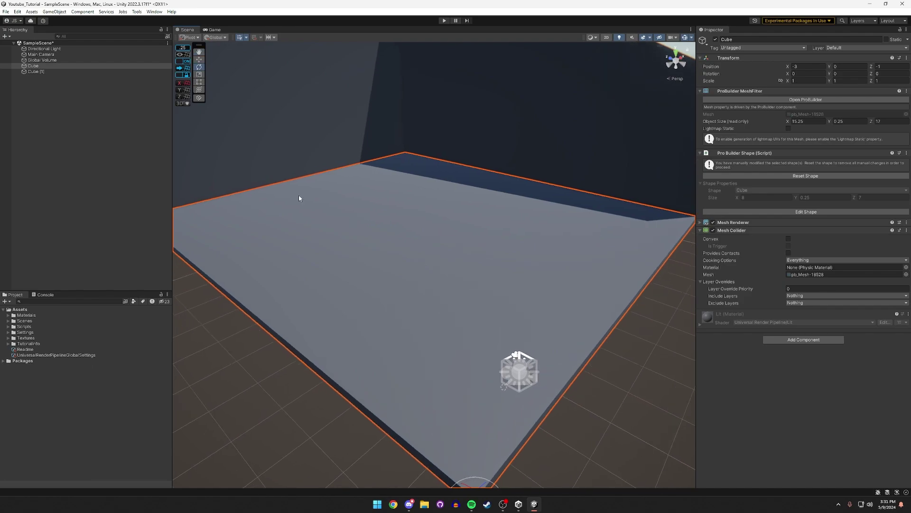
key(F2)
text(Ground)
key(Return)
click(55, 72)
key(F2)
text(Walls)
key(Return)
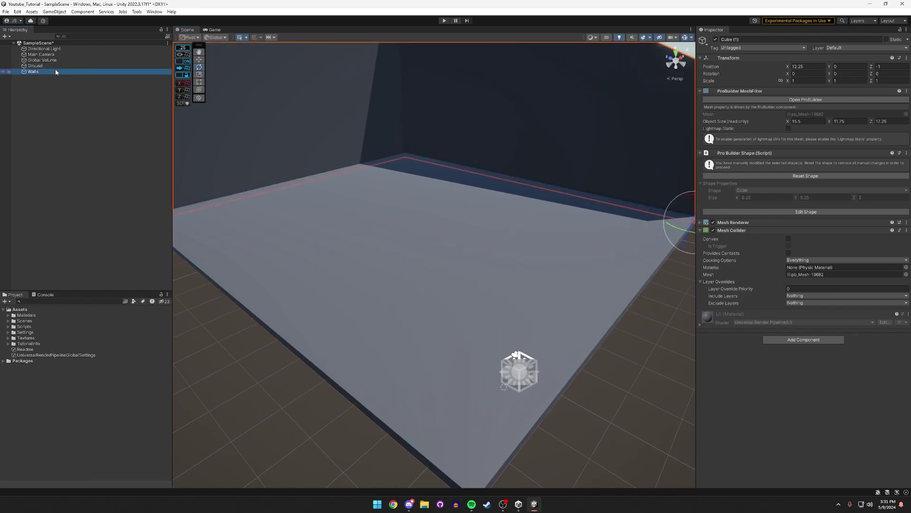
Group the Ground and Walls objects under a new empty parent named Scene.
middle_drag(330, 67, 456, 312)
click(456, 312)
click(43, 71)
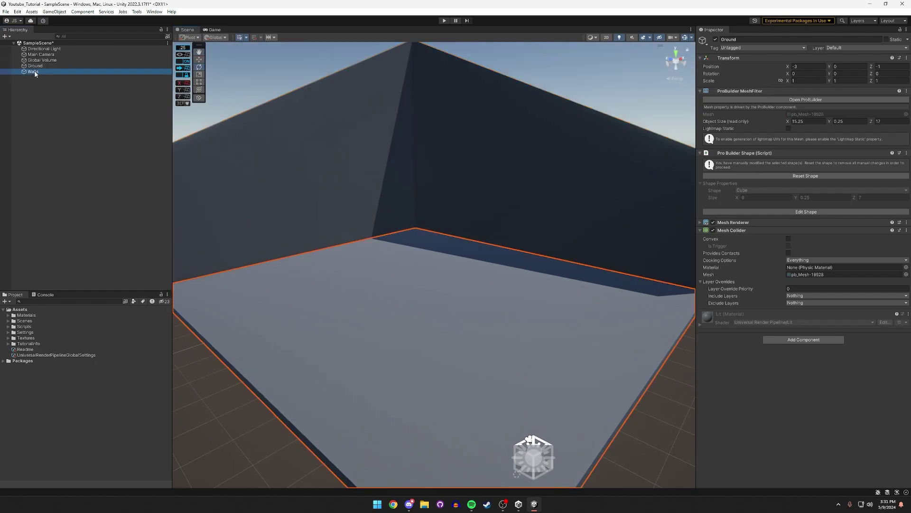
ctrl+click(40, 66)
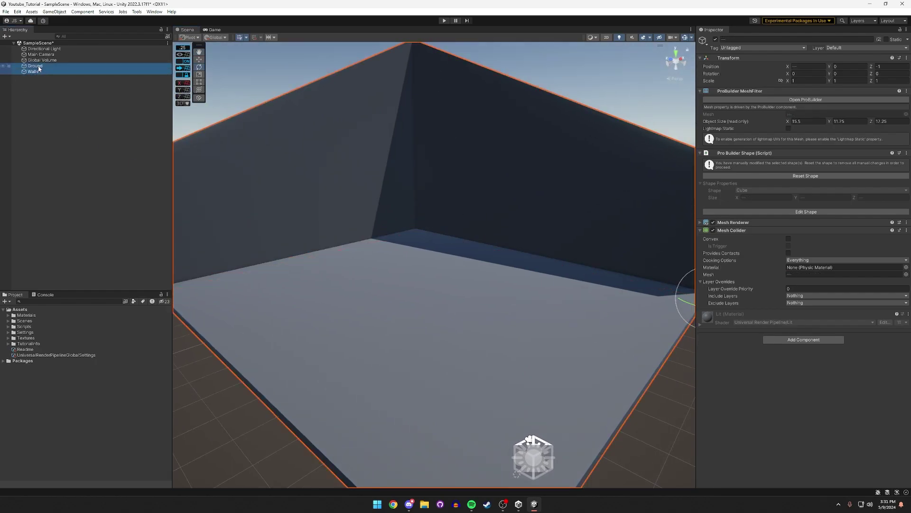
right_click(39, 69)
click(82, 185)
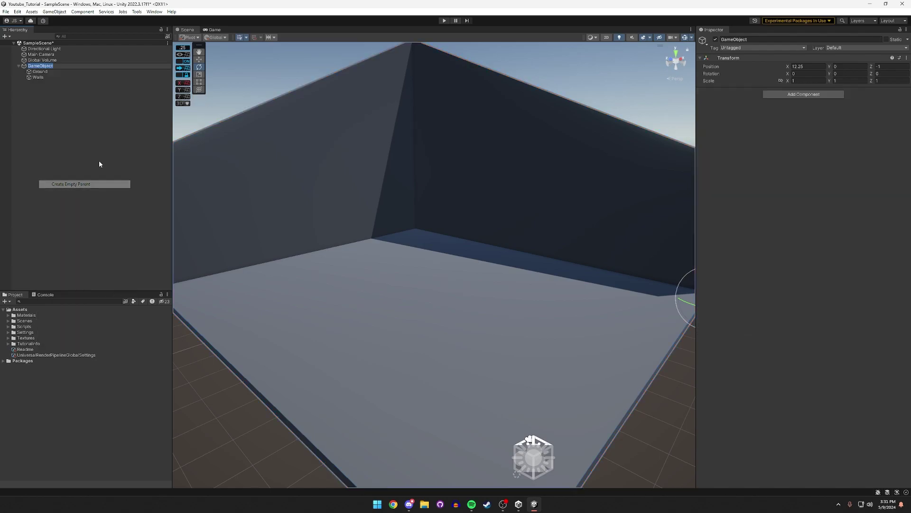
text(Scene)
key(Return)
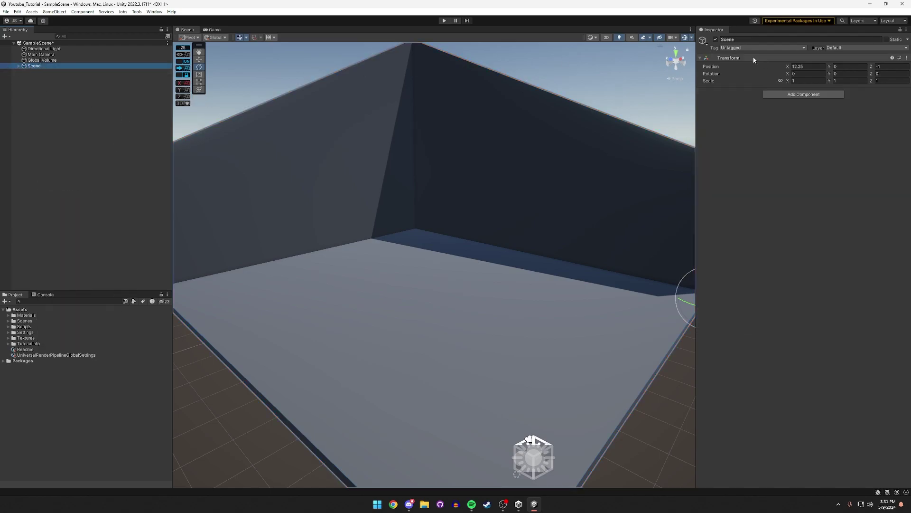
Try the Player tag on the Scene object and return it to Untagged.
right_drag(578, 87, 562, 87)
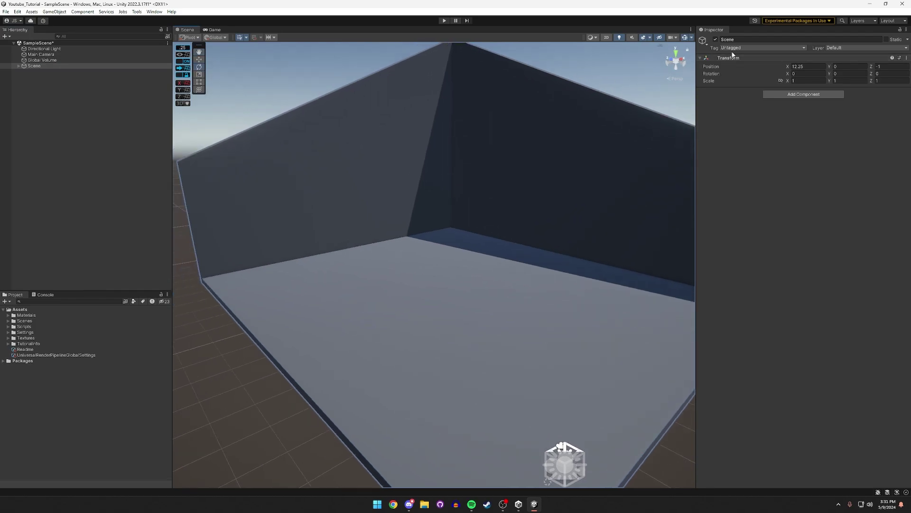
click(777, 49)
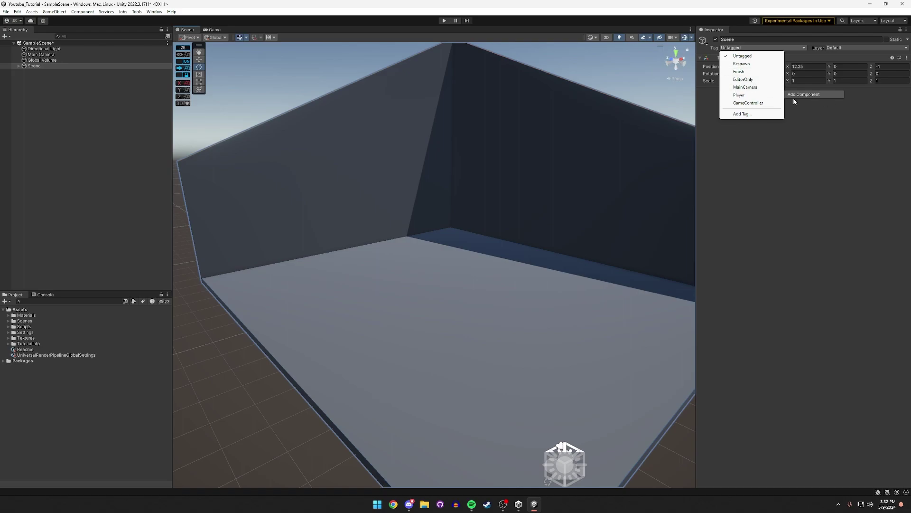
click(739, 96)
click(741, 48)
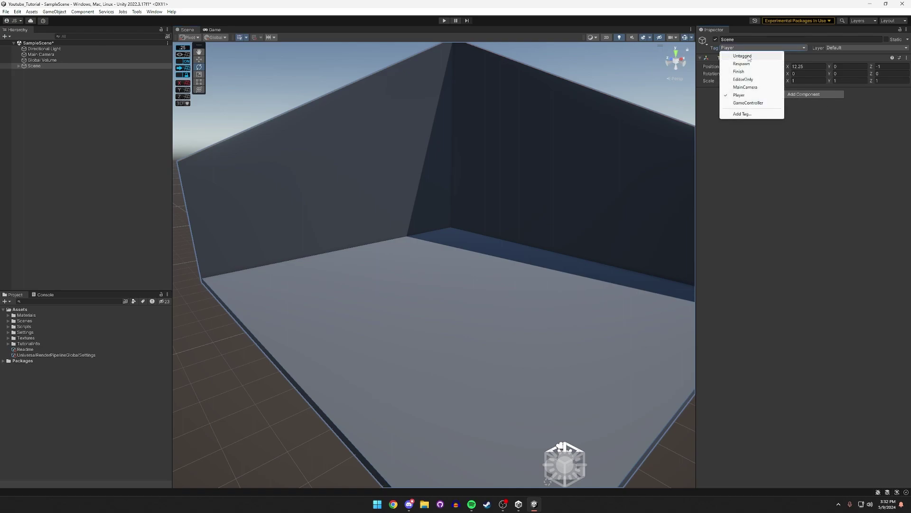
click(742, 56)
Choose the Default layer for the Scene object and dismiss the change to its children.
alt+drag(614, 121, 697, 113)
click(848, 48)
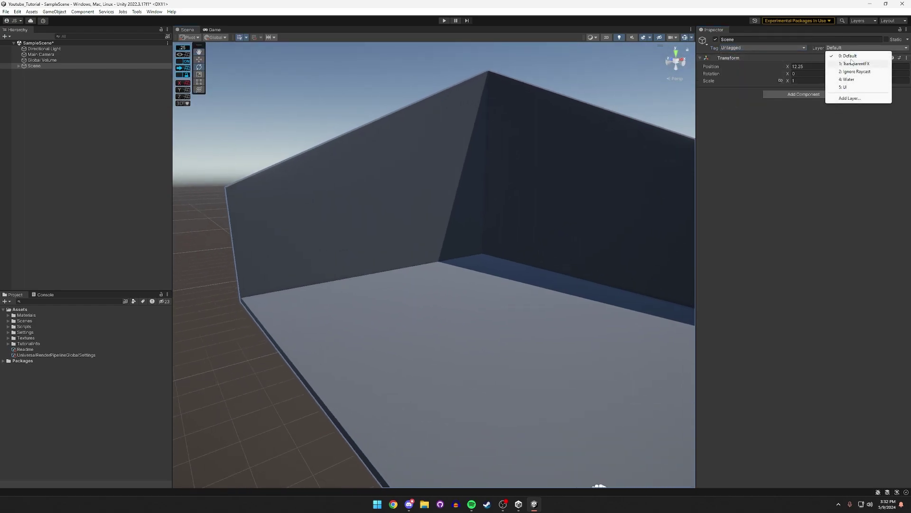
click(847, 56)
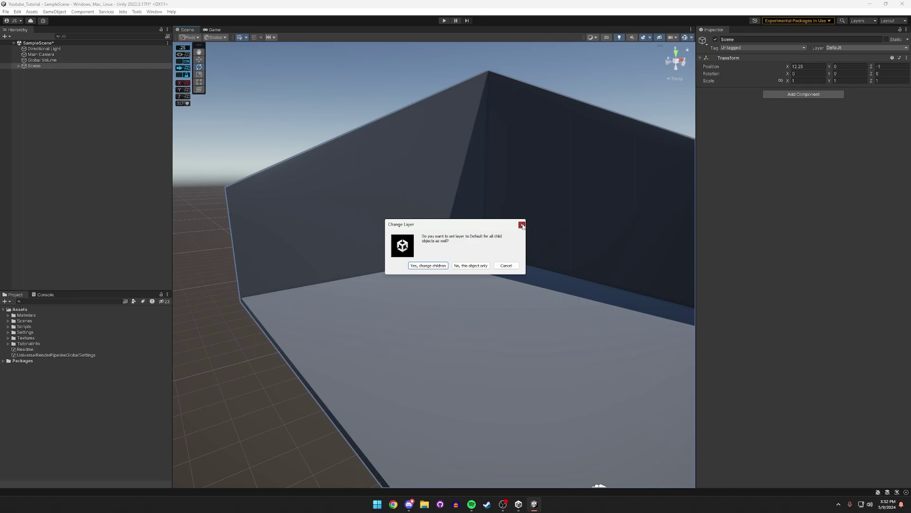
click(522, 225)
Mark the Scene object and all its children as static, and expand it in the hierarchy.
scroll(535, 209, up, 3)
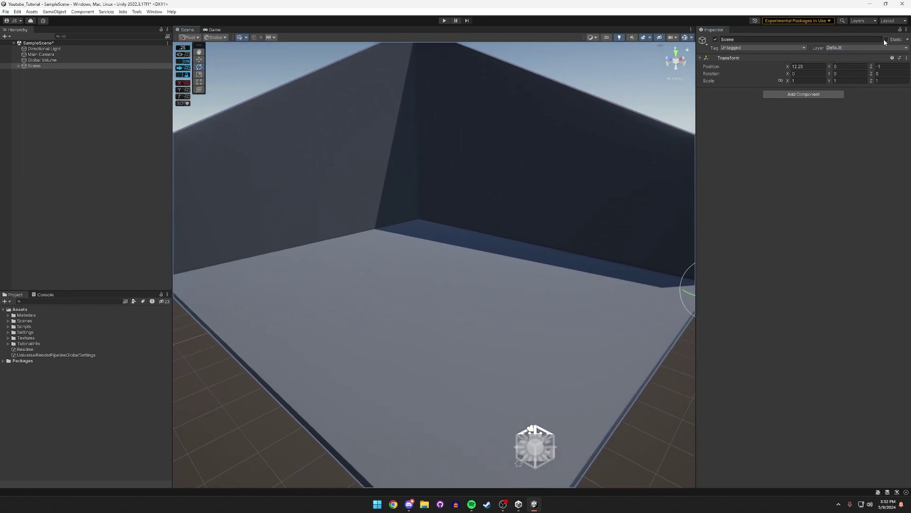
right_drag(580, 130, 644, 145)
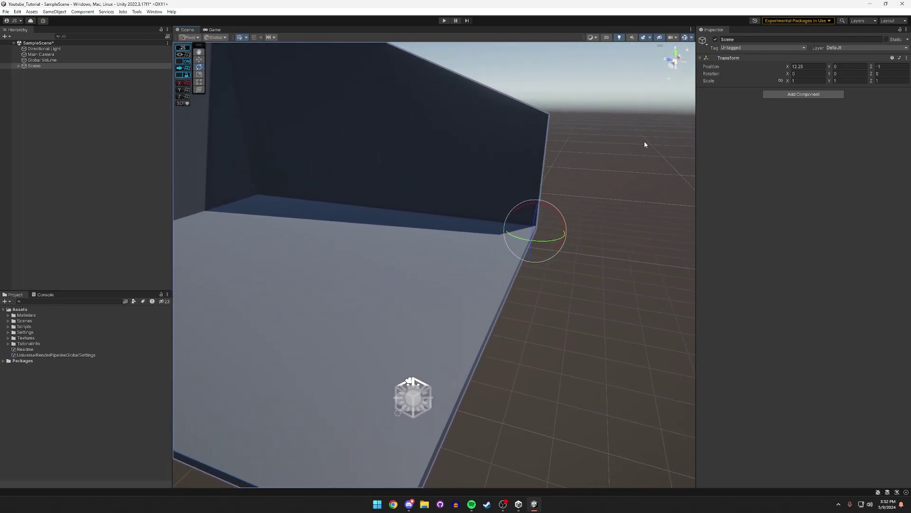
click(886, 40)
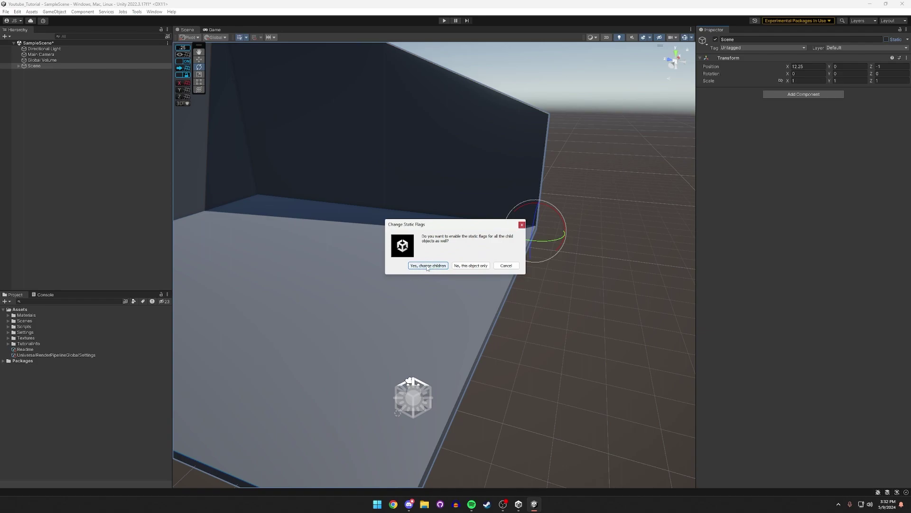
click(428, 266)
click(18, 66)
Toggle the Scene object inactive and active again twice to check that its children switch with it.
right_drag(427, 133, 567, 117)
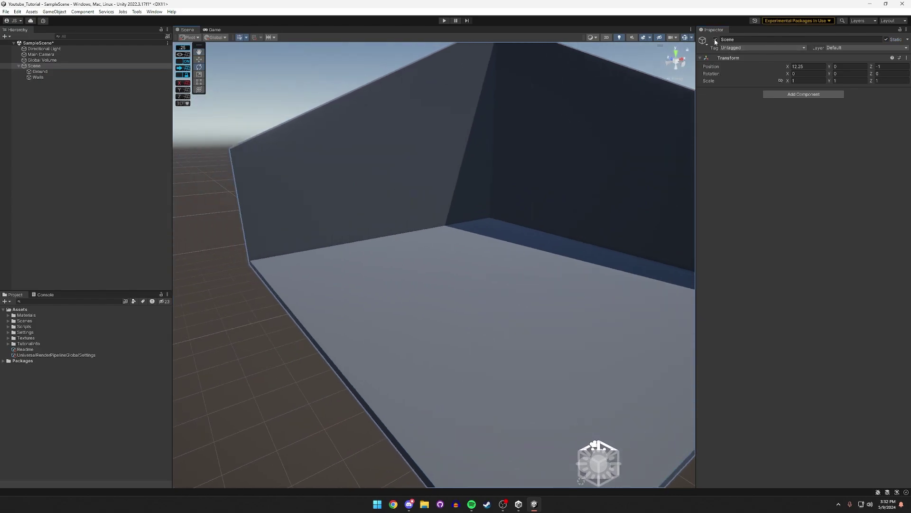
key(f)
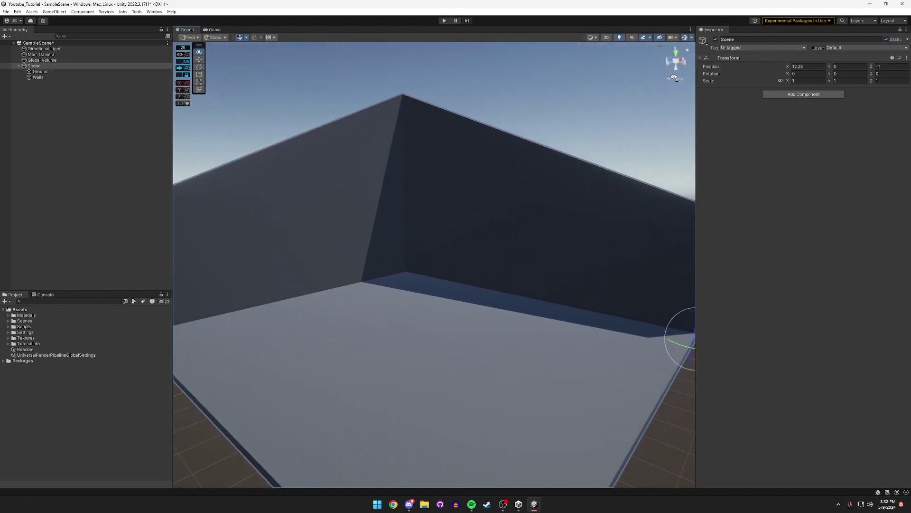
key(w)
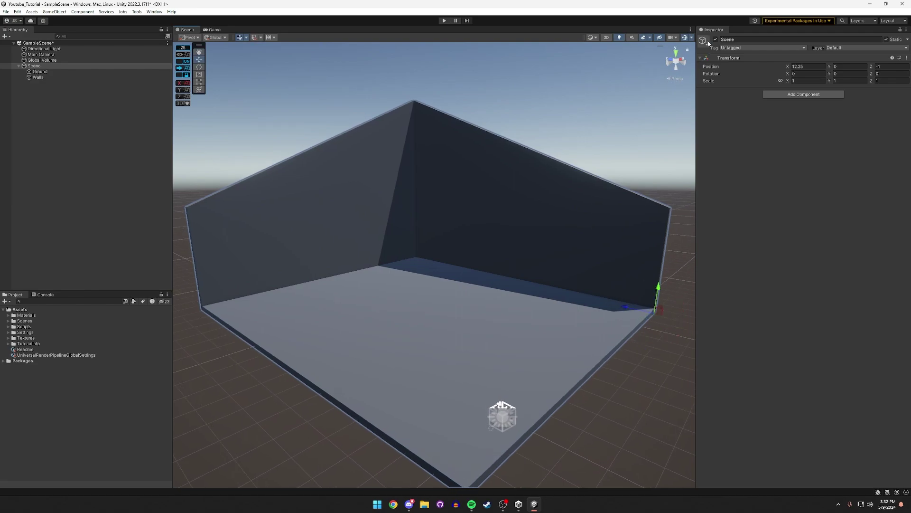
click(715, 39)
click(715, 39)
click(715, 40)
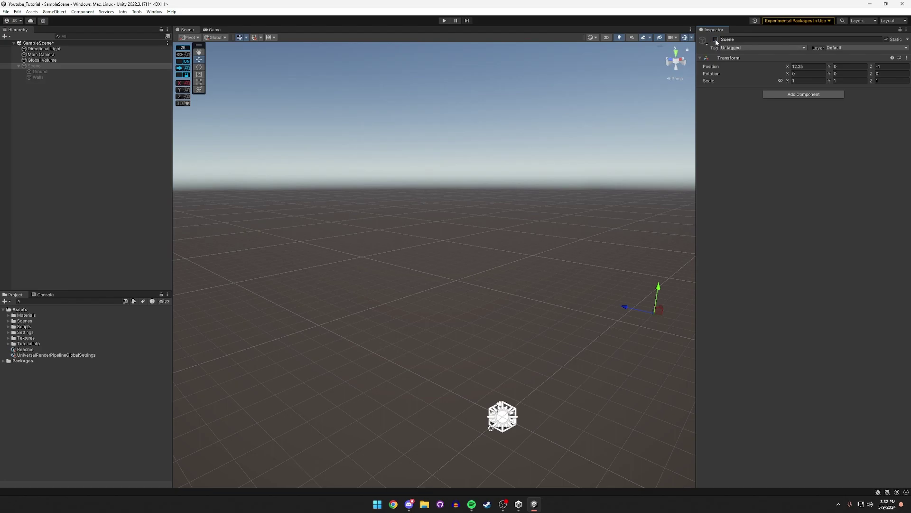
click(715, 40)
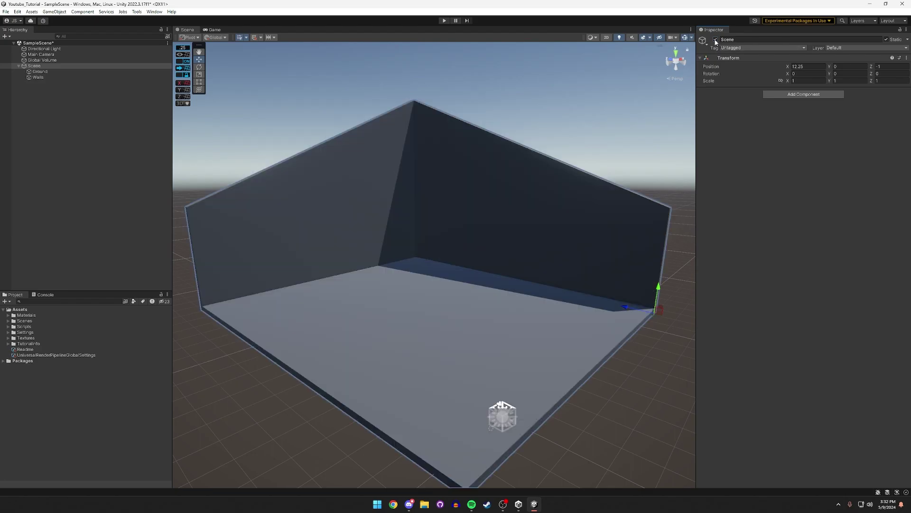
Add a new layer named Ground as User Layer 6, starting from the Ground object's layer options.
click(40, 71)
middle_drag(393, 393, 473, 367)
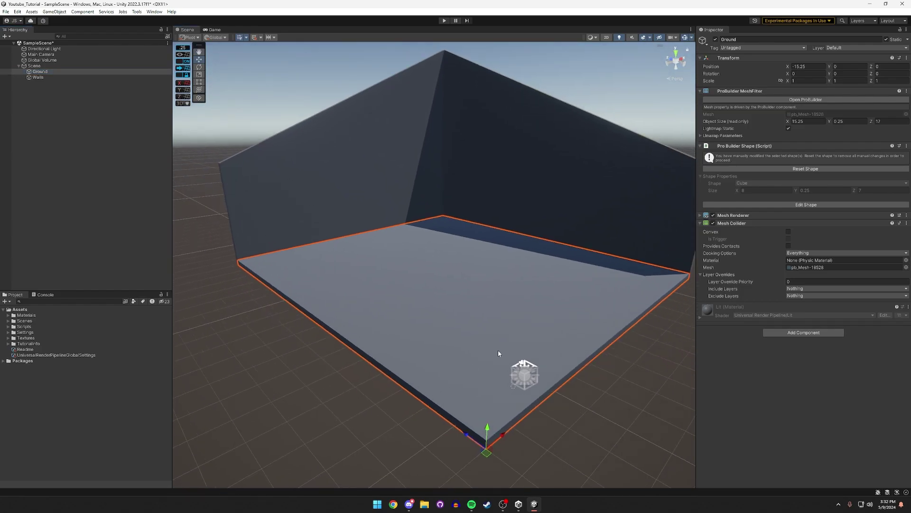
click(832, 49)
click(852, 98)
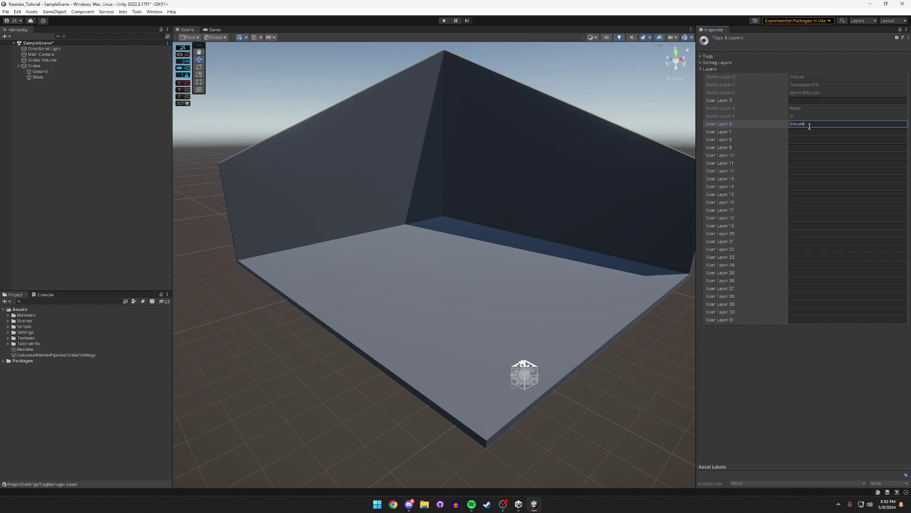
Assign the Ground layer to the Ground object.
click(40, 71)
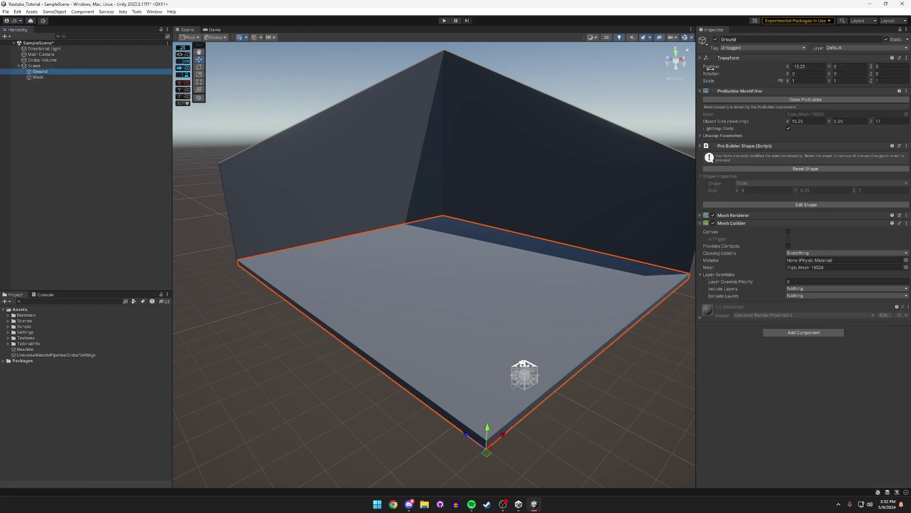
click(835, 50)
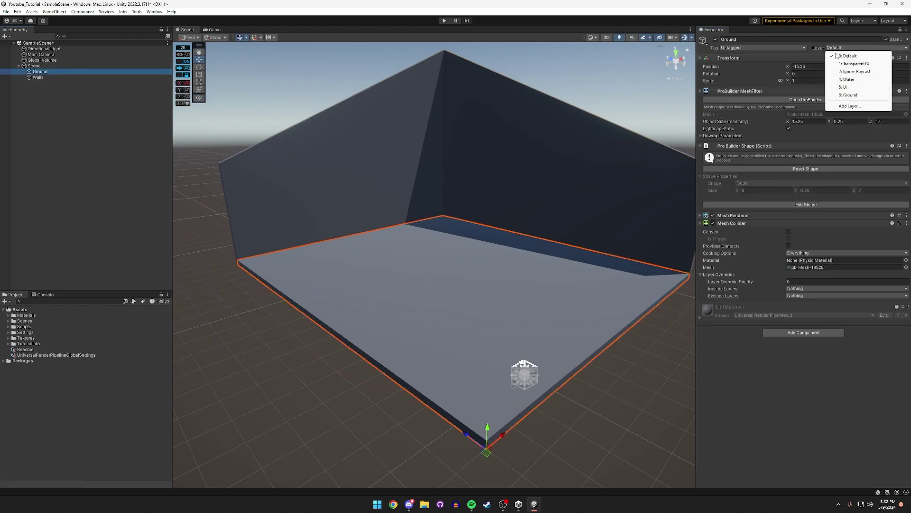
click(848, 96)
right_drag(531, 140, 547, 136)
right_drag(508, 144, 451, 109)
right_drag(4, 322, 219, 278)
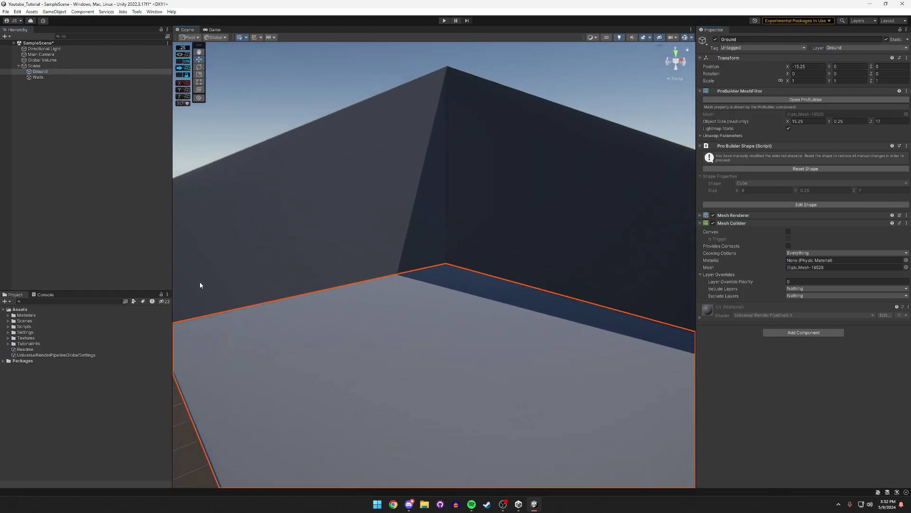
click(20, 309)
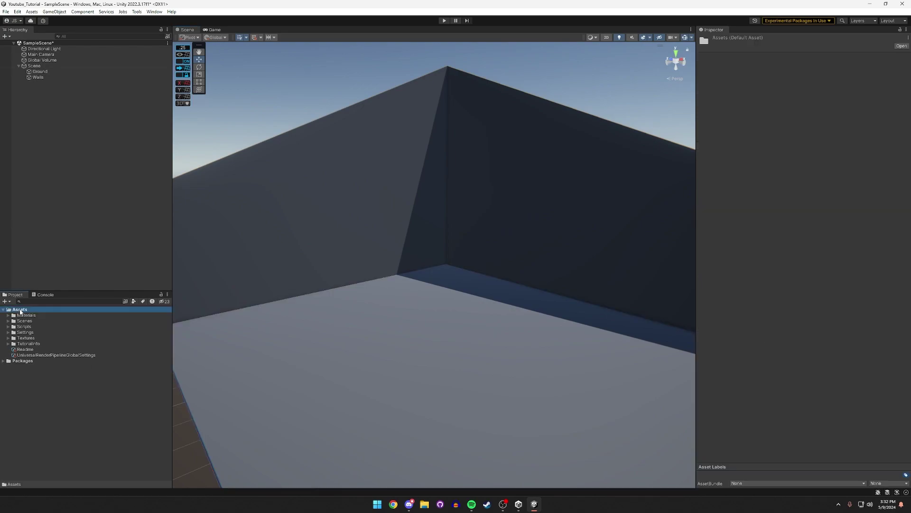
right_click(20, 310)
mouse_move(41, 113)
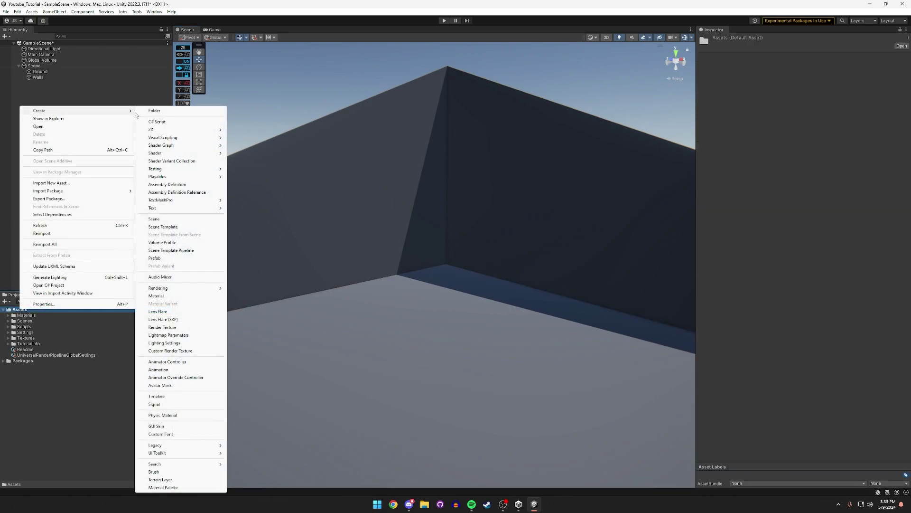
click(27, 321)
click(33, 315)
click(34, 315)
text(Materials)
key(Return)
Delete the existing Cubes and Ground materials from the Materials folder.
click(8, 315)
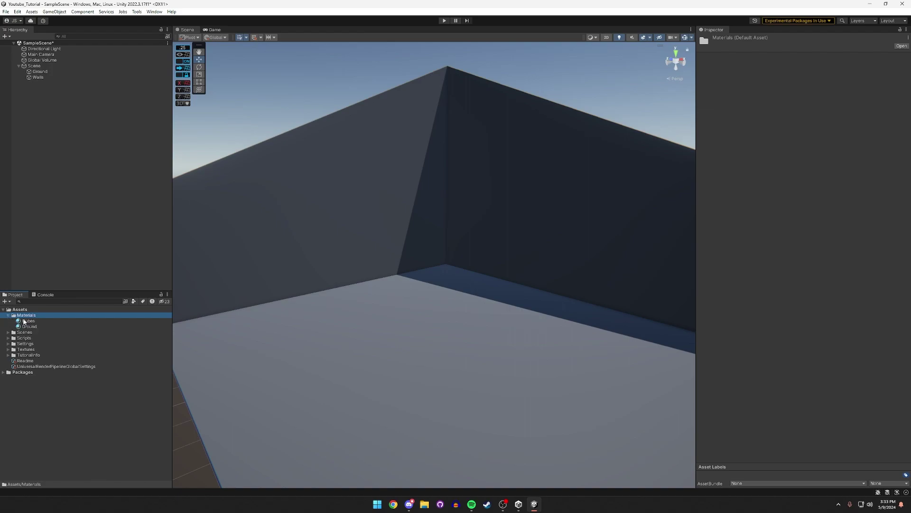
click(26, 322)
ctrl+click(29, 326)
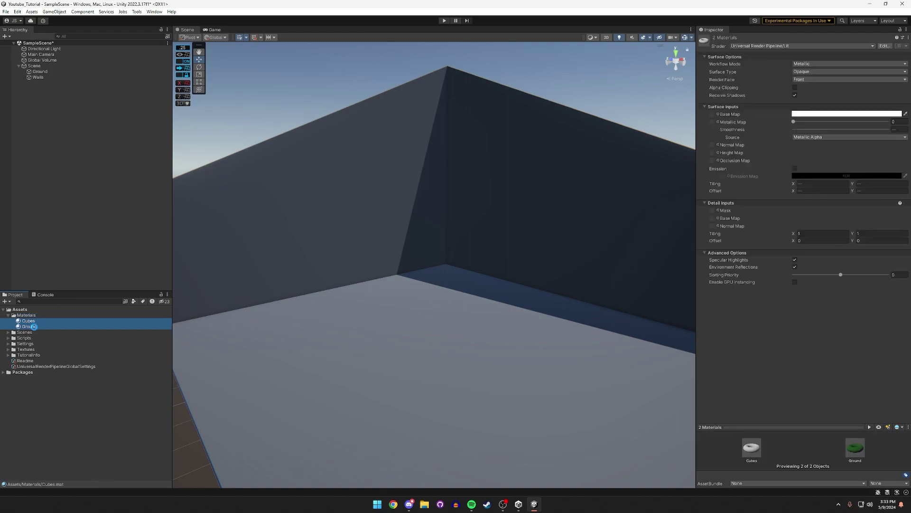
key(Delete)
click(476, 266)
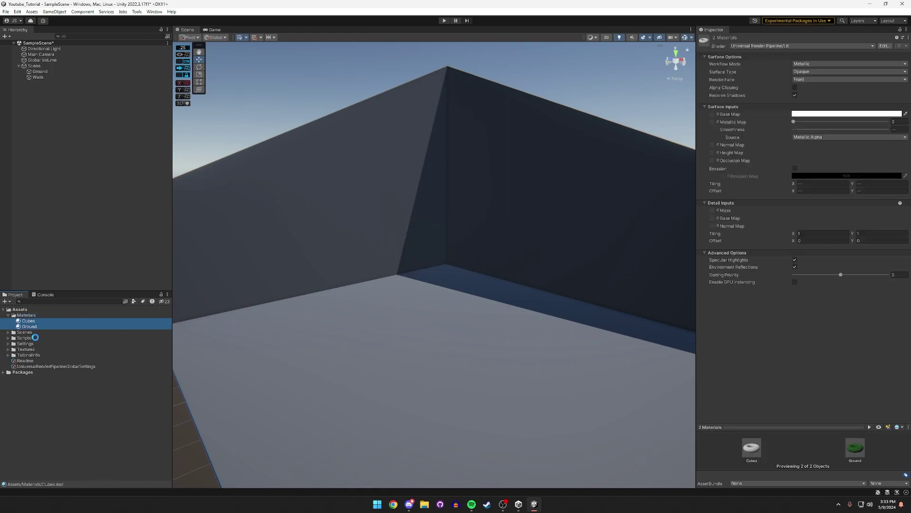
Create a new material named Ground in the Materials folder.
right_click(23, 316)
mouse_move(68, 122)
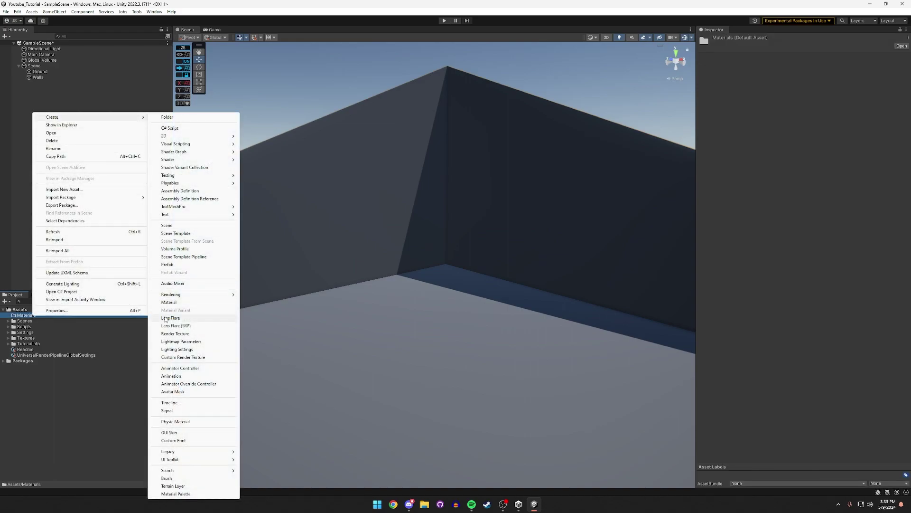
click(178, 302)
text(Grou)
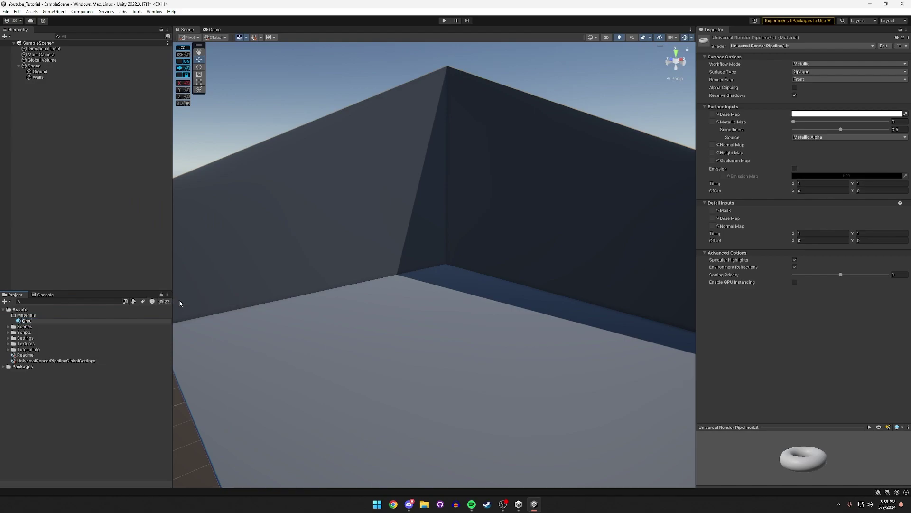
text(nd)
key(Return)
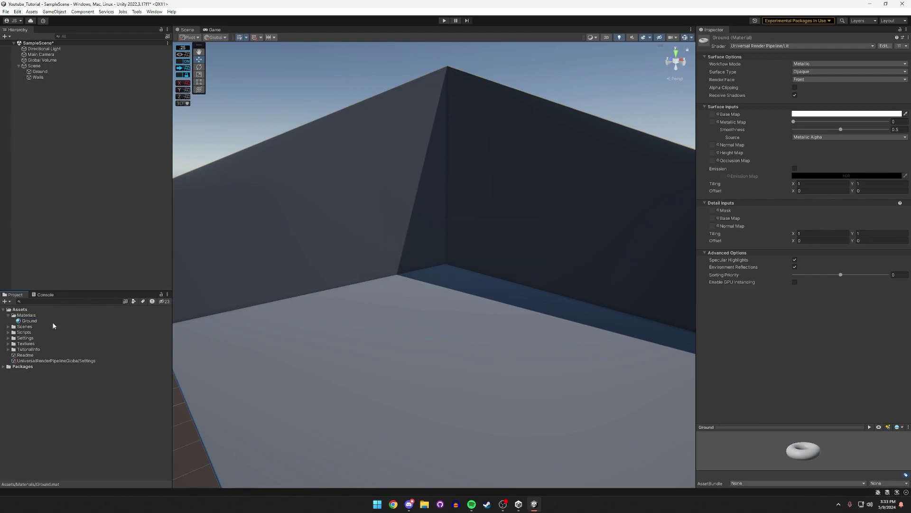
Duplicate the Ground material and rename the copy Walls.
key(ctrl+d)
key(F2)
text(Walls)
key(Return)
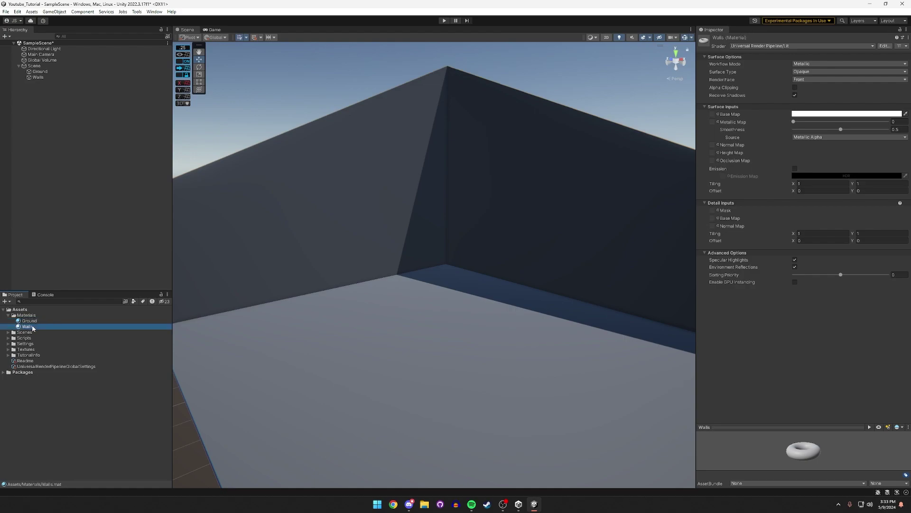
Apply the Ground material to the floor and the Walls material to the walls in the scene.
right_drag(427, 297, 404, 277)
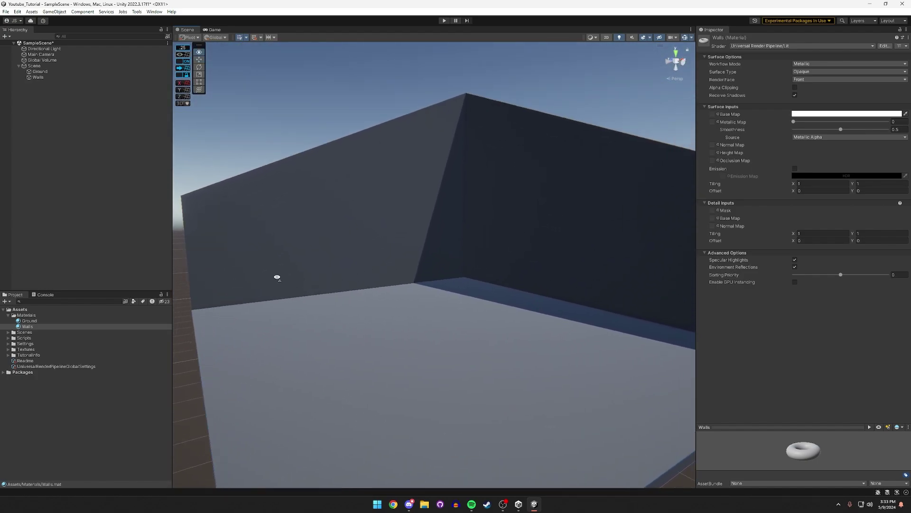
click(62, 321)
drag(62, 323, 281, 330)
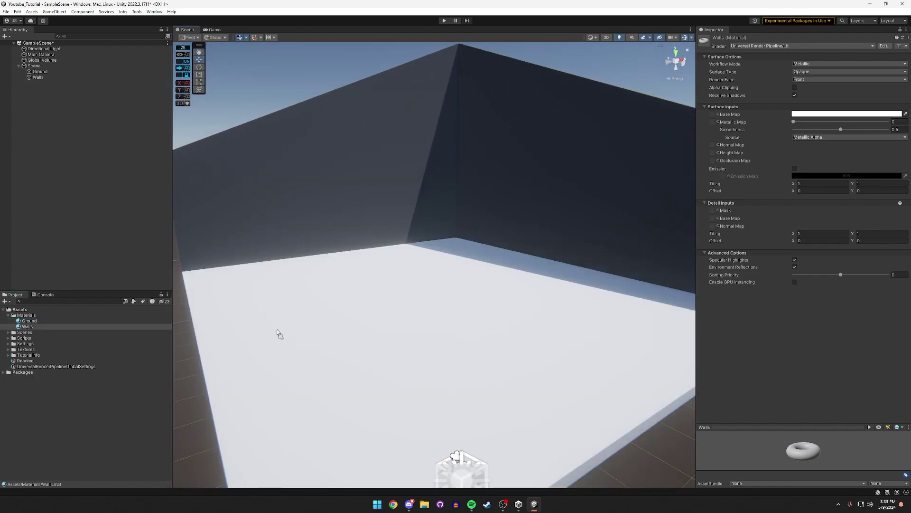
click(29, 326)
drag(25, 328, 322, 209)
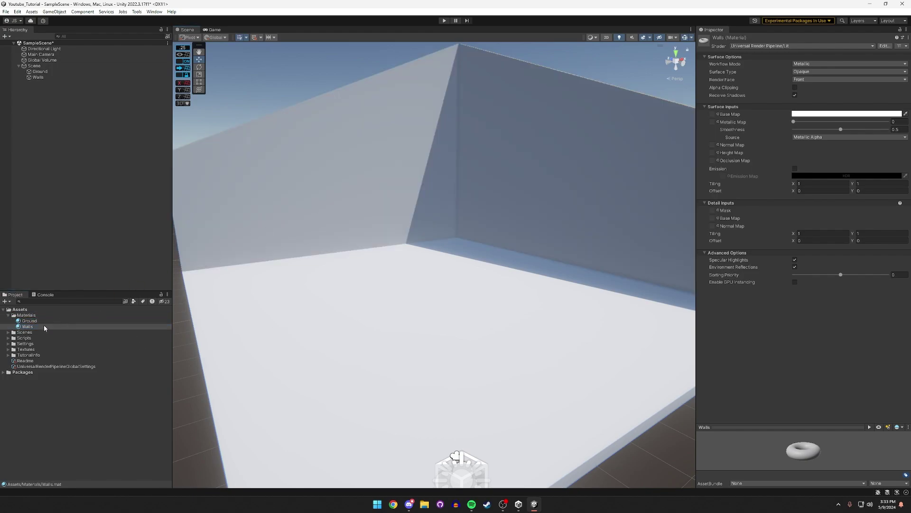
Set the Ground material's base map colour to dark grey, hexadecimal 525252.
click(30, 321)
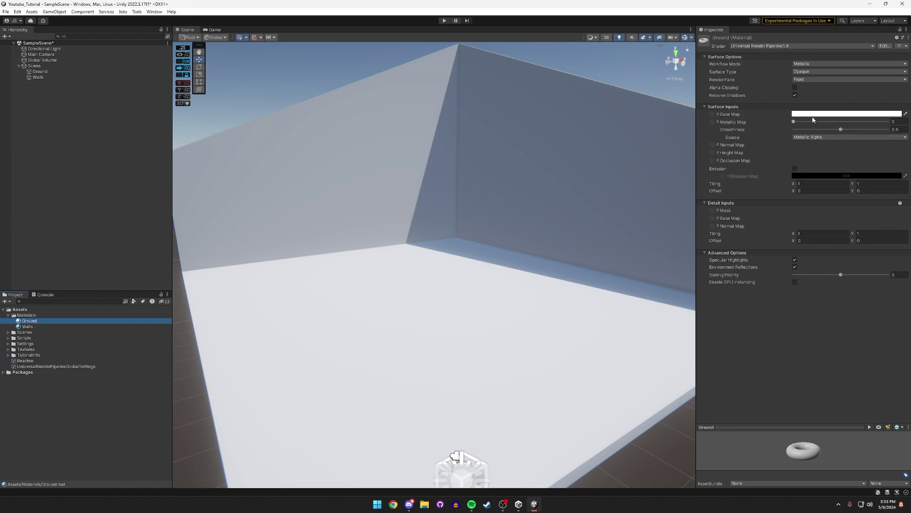
right_drag(509, 199, 472, 232)
click(39, 321)
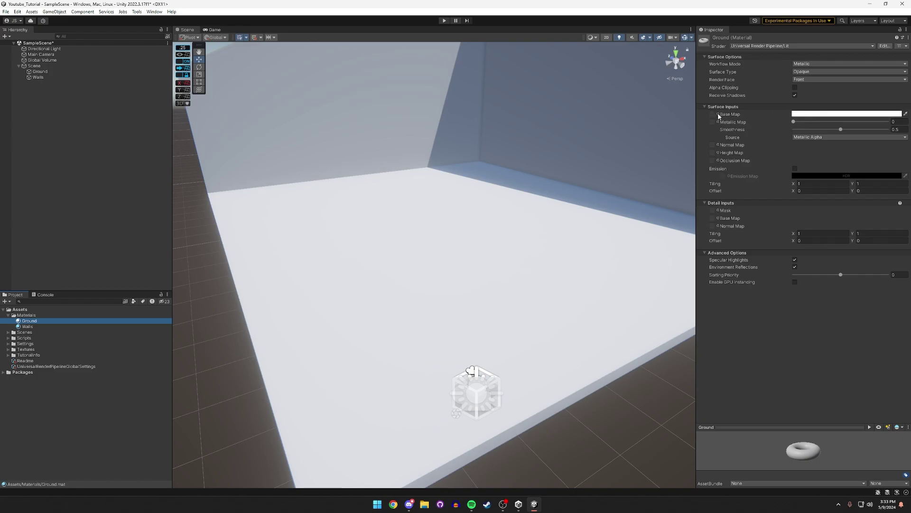
click(814, 113)
mouse_move(843, 152)
mouse_down()
mouse_move(829, 156)
mouse_move(818, 183)
mouse_move(818, 174)
mouse_up()
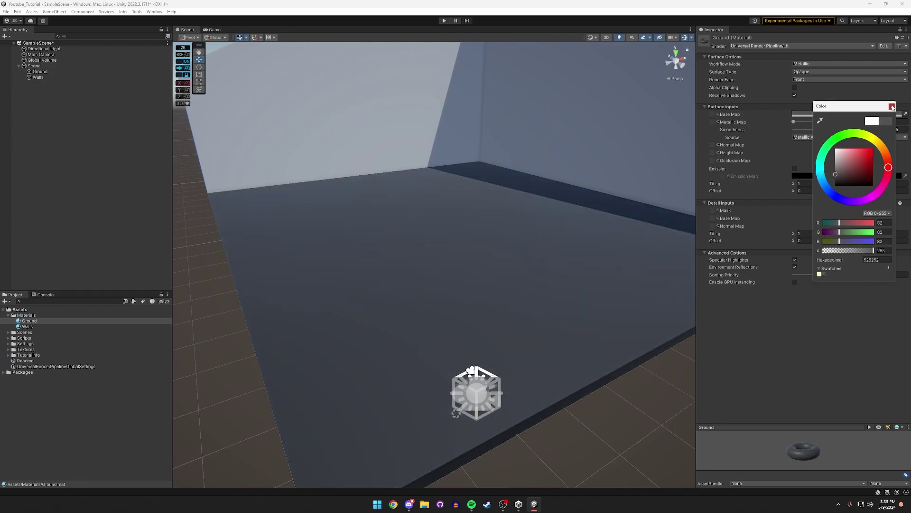
click(891, 107)
Lower the Ground material's smoothness to about 0.19.
click(812, 130)
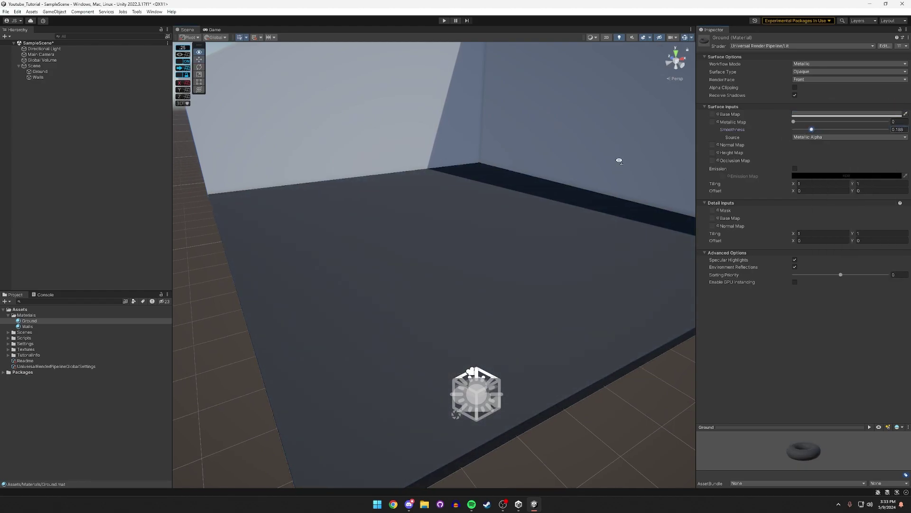
right_drag(617, 169, 644, 137)
right_drag(475, 265, 349, 264)
Select the Ground and Walls materials together and open their base map texture choices with package assets included.
click(61, 323)
ctrl+click(28, 326)
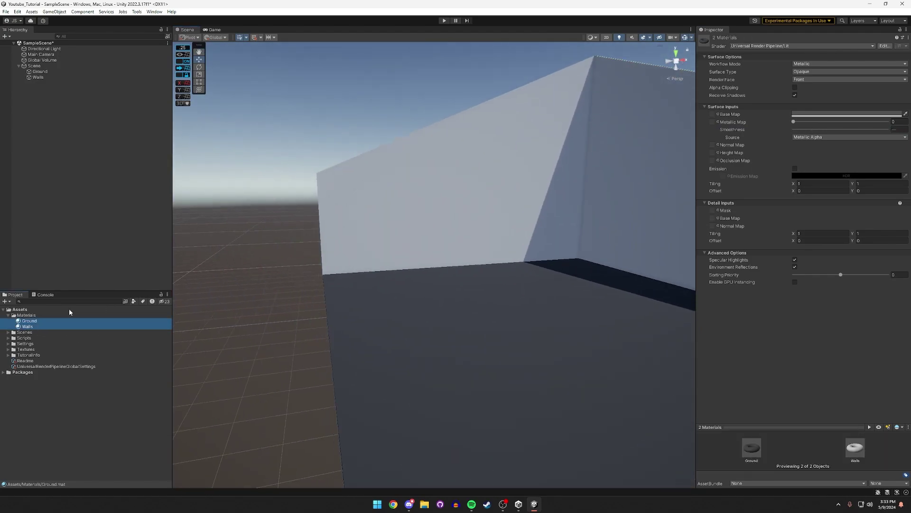
right_drag(484, 214, 466, 262)
right_drag(669, 135, 660, 153)
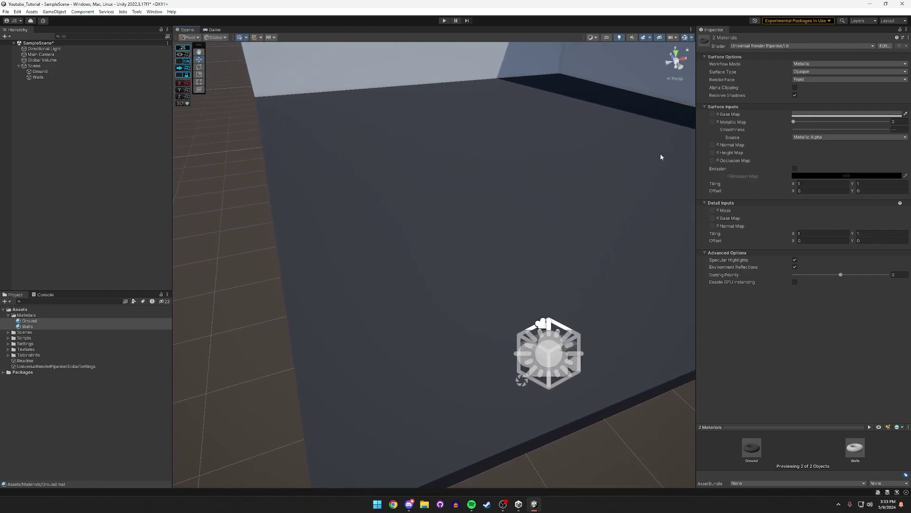
click(718, 114)
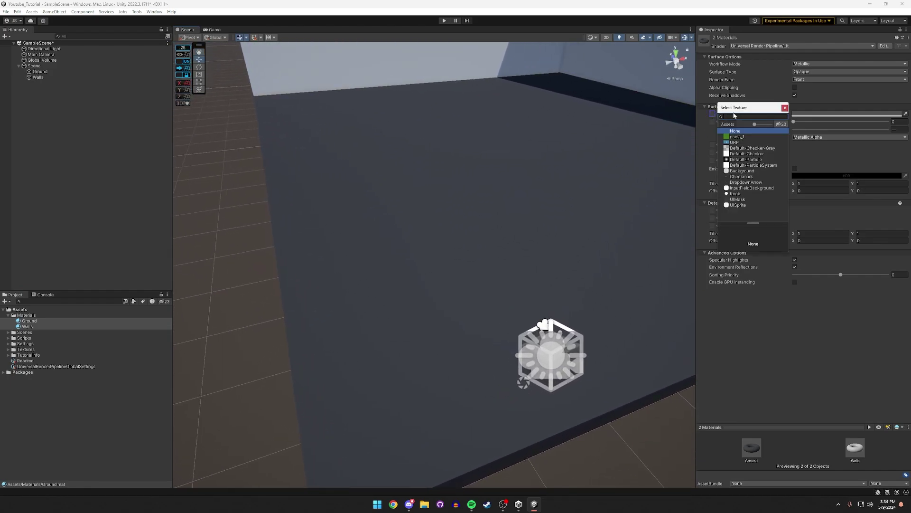
click(778, 125)
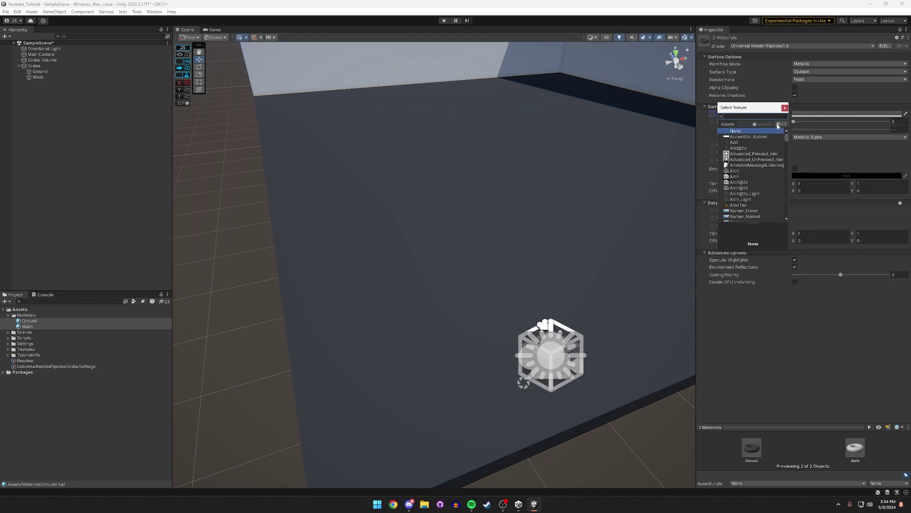
click(778, 124)
click(778, 125)
scroll(773, 149, down, 5)
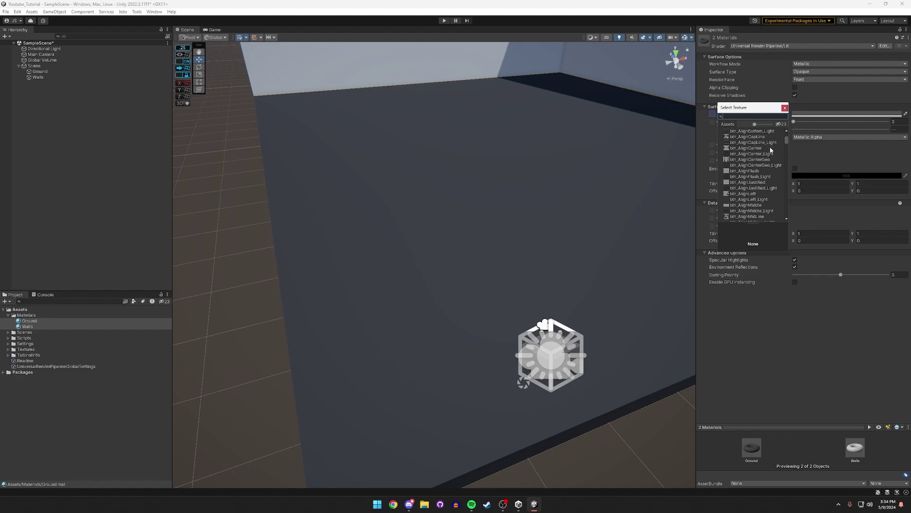
Search the textures for "grid" and assign GridBox_Default as the base map of both materials.
text(grid)
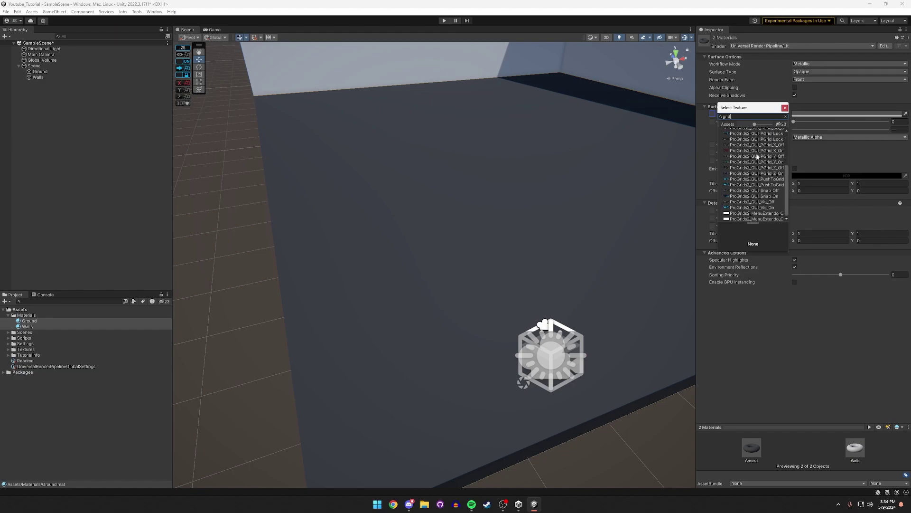
scroll(755, 208, up, 4)
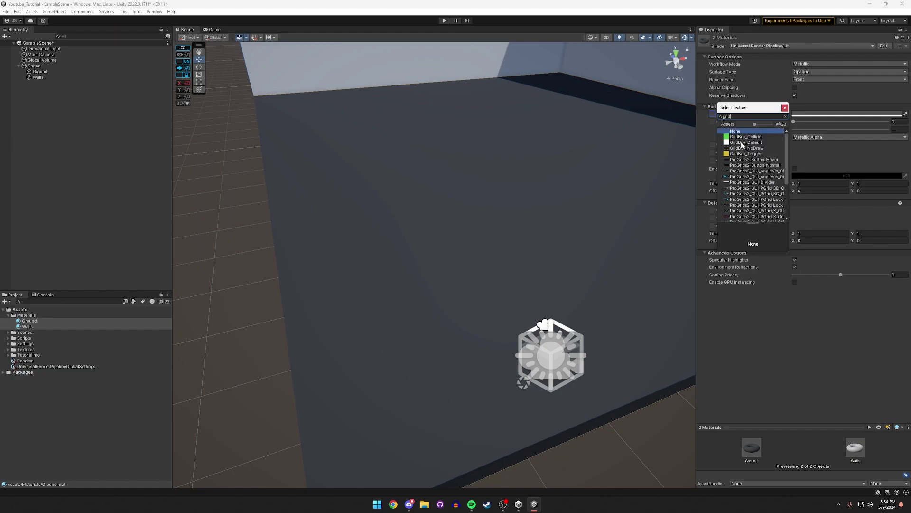
click(740, 142)
double_click(739, 145)
right_drag(631, 190, 615, 205)
key(s)
key(w)
key(s)
Collapse the Scene object, add a 3D capsule outside it, and reset the capsule's transform.
click(18, 67)
right_drag(348, 192, 208, 179)
right_click(44, 113)
mouse_move(78, 225)
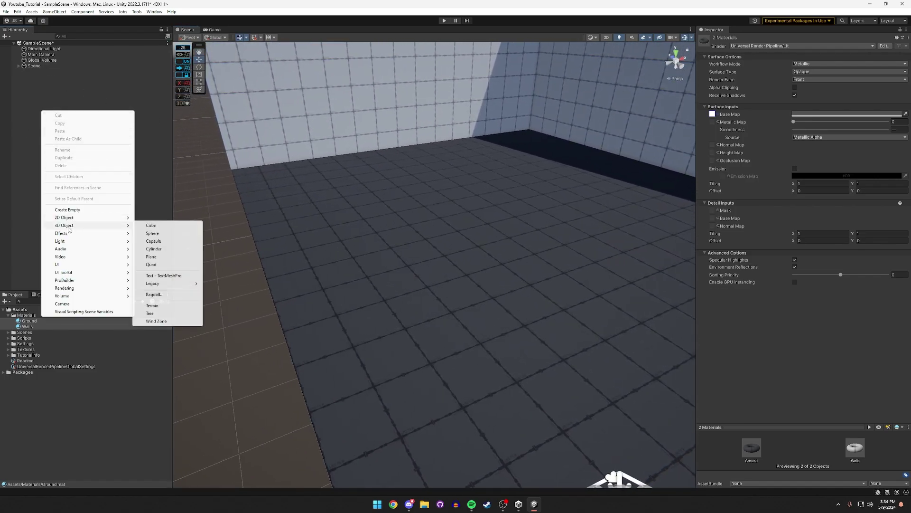
click(156, 242)
right_drag(345, 188, 335, 187)
click(24, 72)
right_click(743, 57)
click(760, 61)
Move the capsule above the floor near the walls, to about X 4, Y 2.75, Z 8.25.
right_drag(467, 162, 516, 209)
drag(533, 315, 252, 167)
drag(291, 133, 386, 93)
right_drag(391, 100, 397, 46)
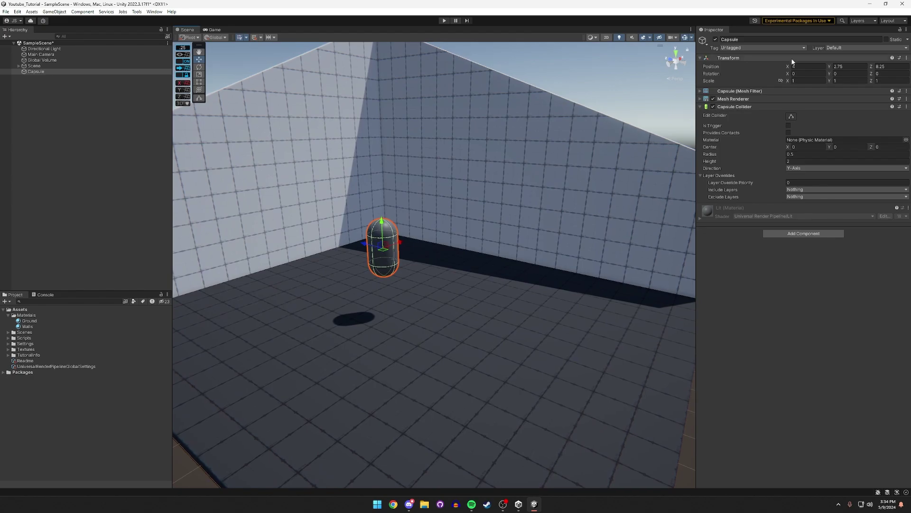
Set the capsule's Y scale to 1.5.
click(838, 82)
text(2)
key(BackSpace)
text(1.5)
right_drag(589, 114, 573, 103)
Frame the whole level with the capsule, align the Main Camera with that view, and show the Game view.
click(64, 55)
right_drag(317, 88, 321, 70)
key(w)
key(s)
key(w)
key(s)
right_click(36, 56)
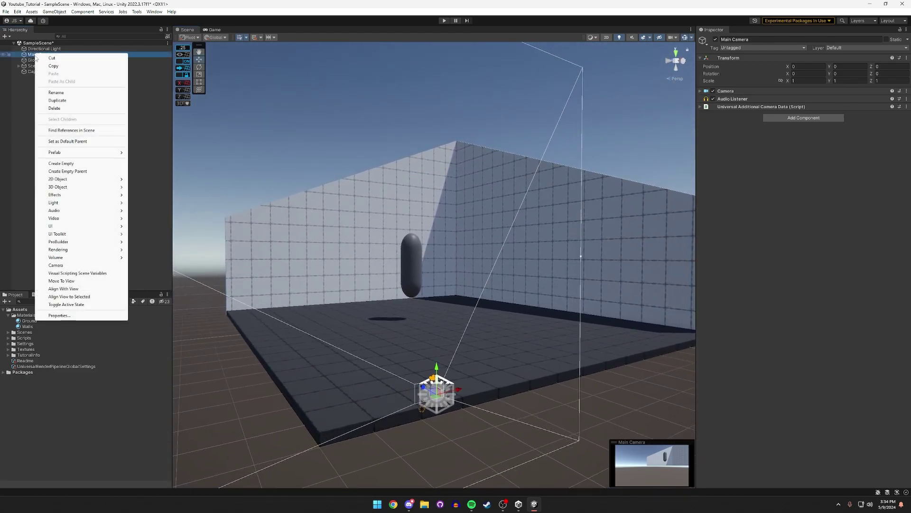
click(63, 288)
click(215, 30)
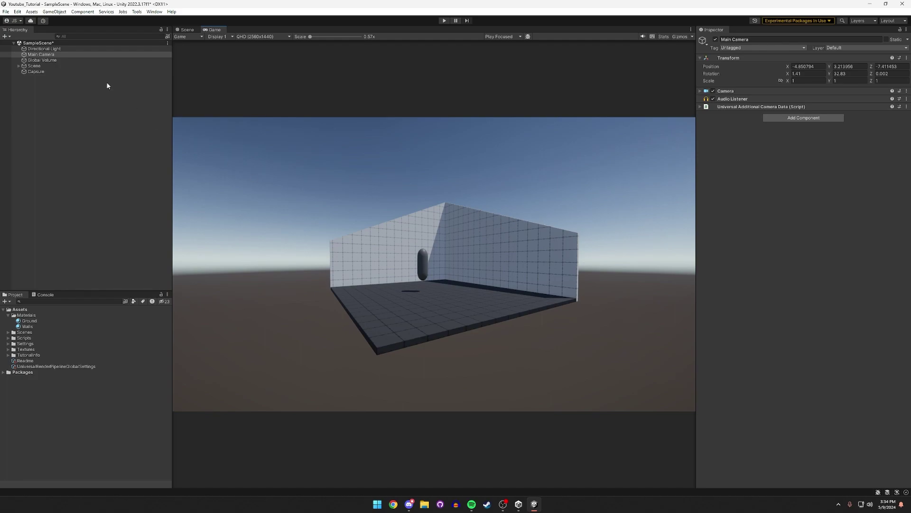
Set the Main Camera's field of view to 60.
click(731, 91)
drag(829, 130, 819, 130)
click(900, 130)
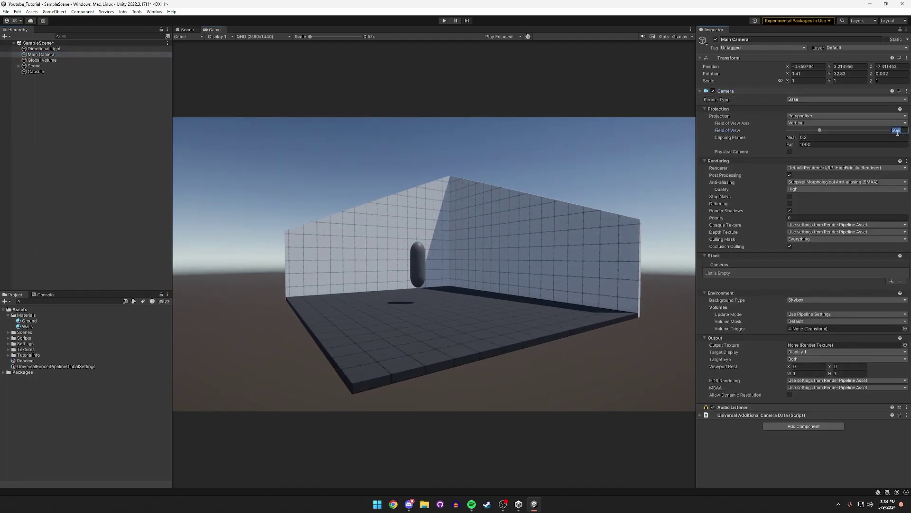
text(60)
click(612, 171)
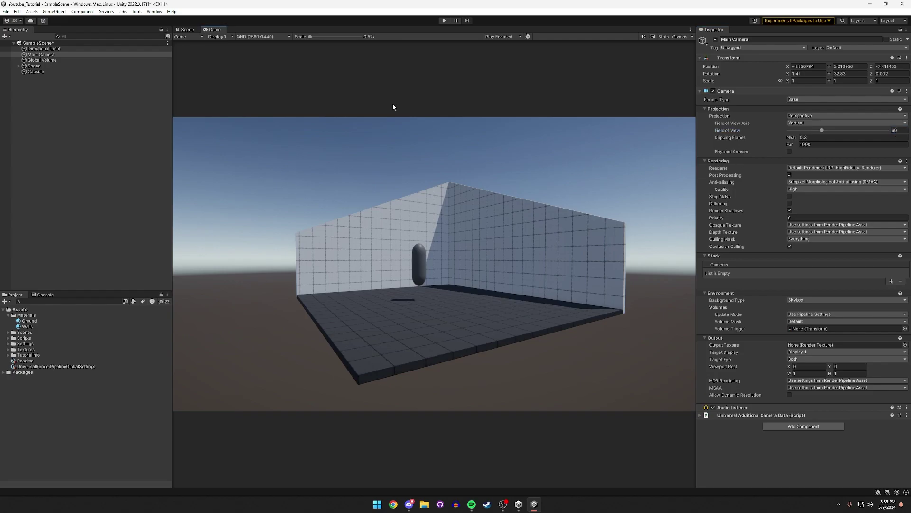
Move the Main Camera closer to the level, to about X -3.75, Z -4.25, and check the framing in the Game view.
click(188, 29)
key(f)
key(s)
right_drag(595, 269, 471, 275)
drag(501, 289, 508, 236)
click(214, 29)
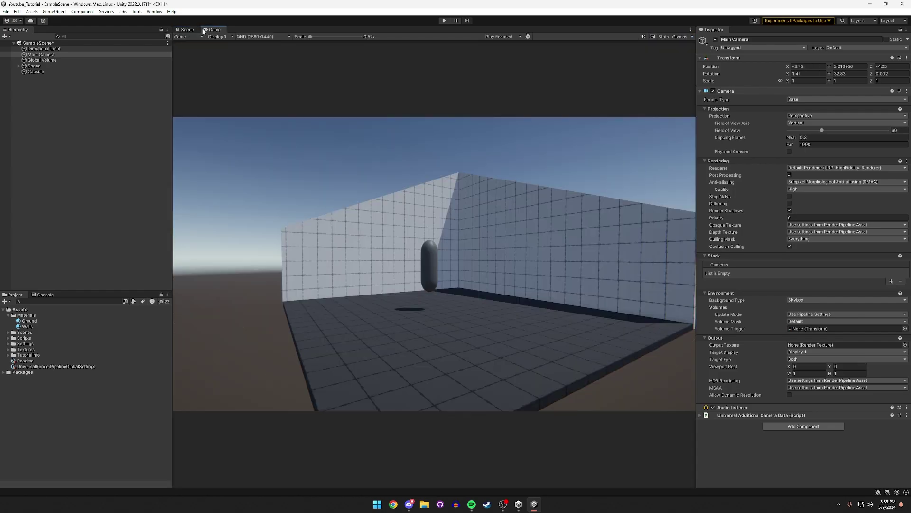
Reduce the Global Volume's chromatic aberration intensity to about 0.033, judging the effect on the wall's grid lines close up.
scroll(584, 234, up, 8)
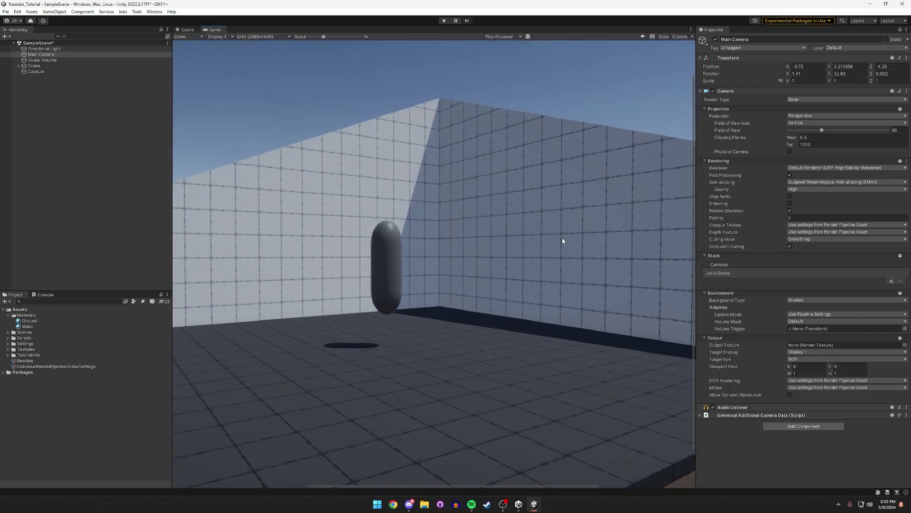
scroll(560, 282, up, 2)
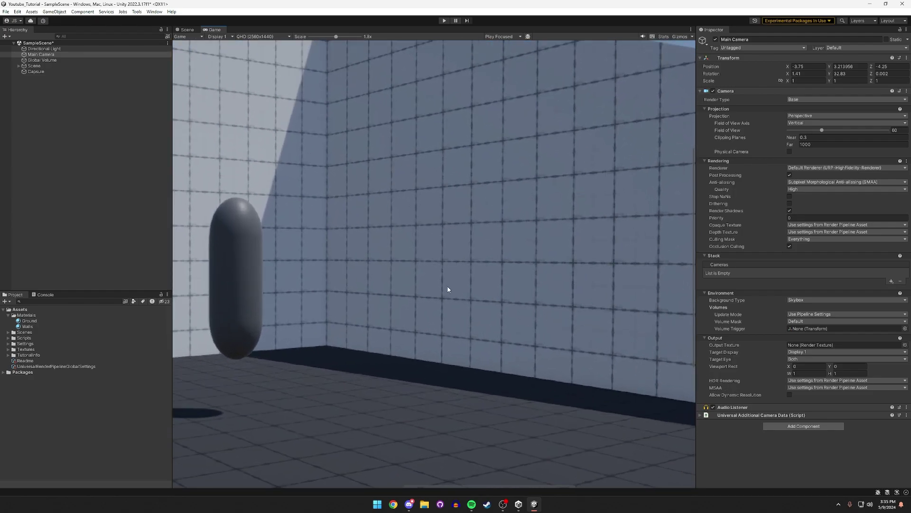
scroll(625, 272, down, 8)
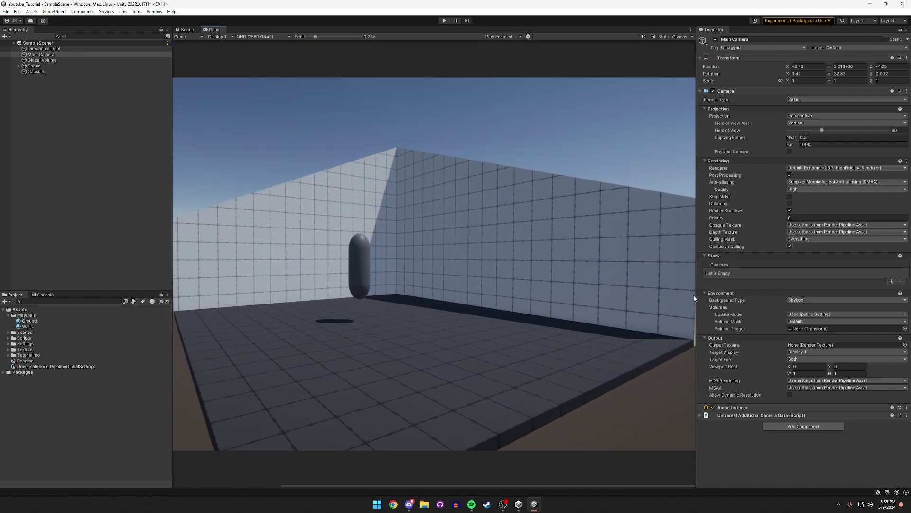
scroll(691, 316, up, 10)
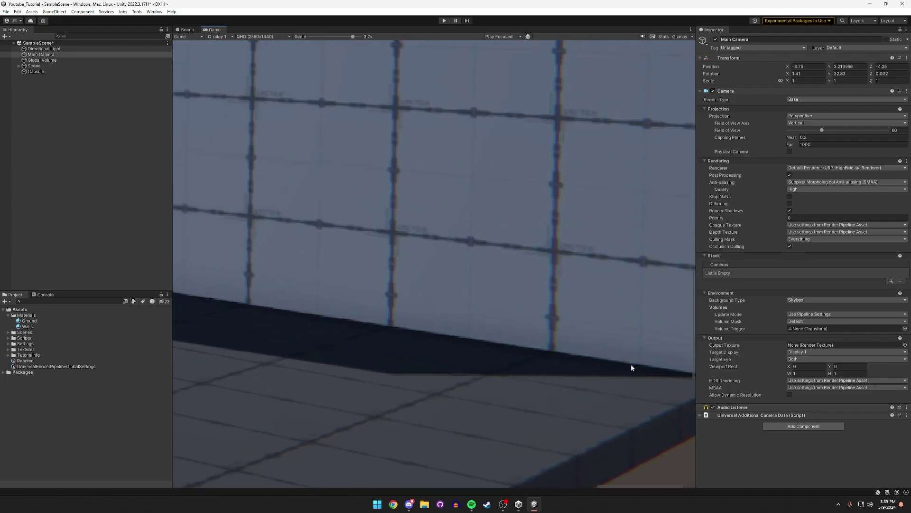
scroll(632, 362, up, 2)
scroll(621, 395, up, 2)
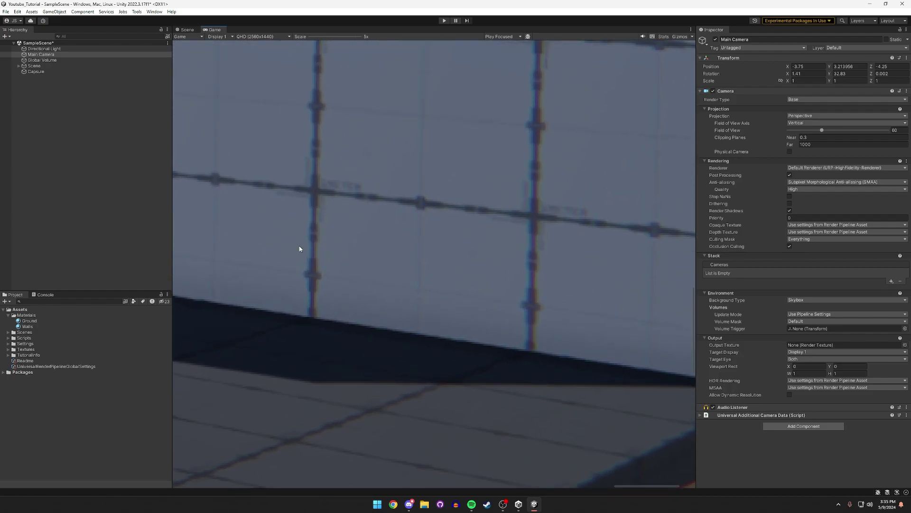
click(42, 60)
click(722, 163)
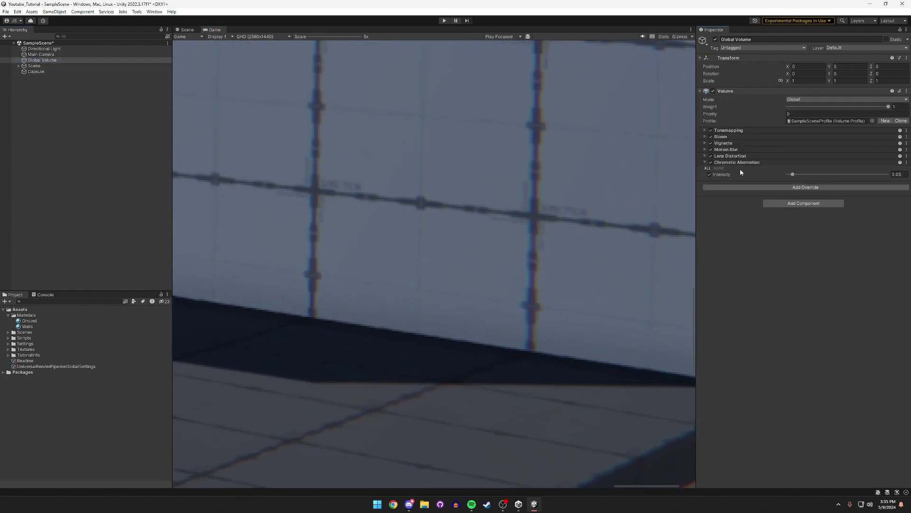
mouse_move(793, 174)
mouse_down()
mouse_move(878, 172)
mouse_move(779, 173)
mouse_move(789, 174)
mouse_up()
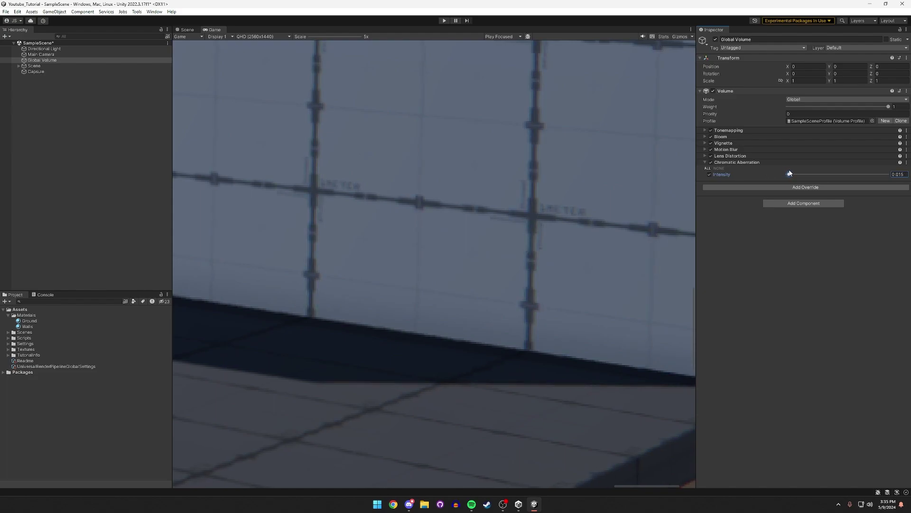
scroll(543, 178, down, 10)
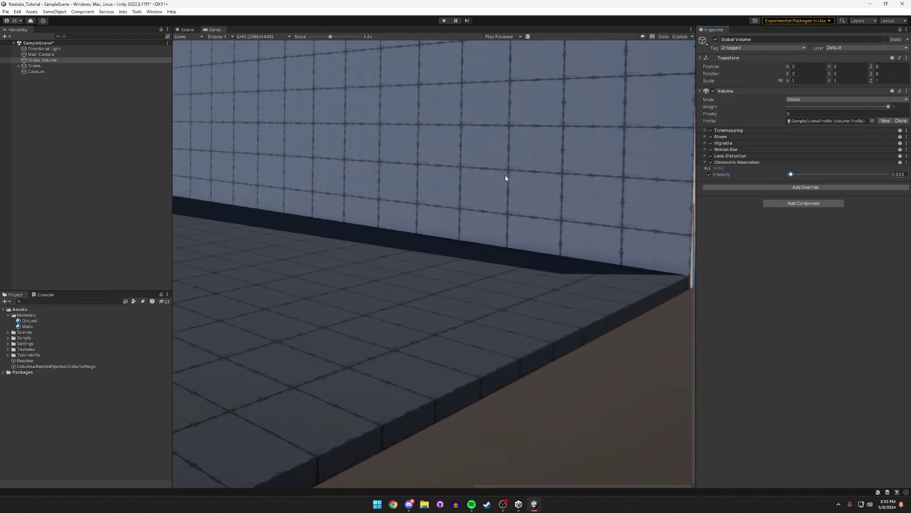
scroll(525, 181, down, 4)
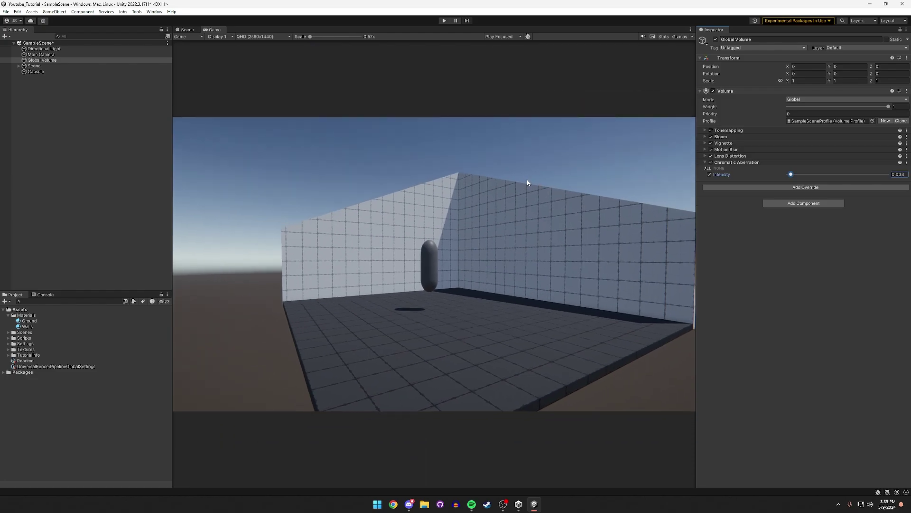
Set the Global Volume's lens distortion intensity to 0.1.
click(731, 156)
drag(845, 170, 853, 170)
click(903, 168)
text(0.1)
Rename the Capsule object in the scene hierarchy as Player.
click(37, 72)
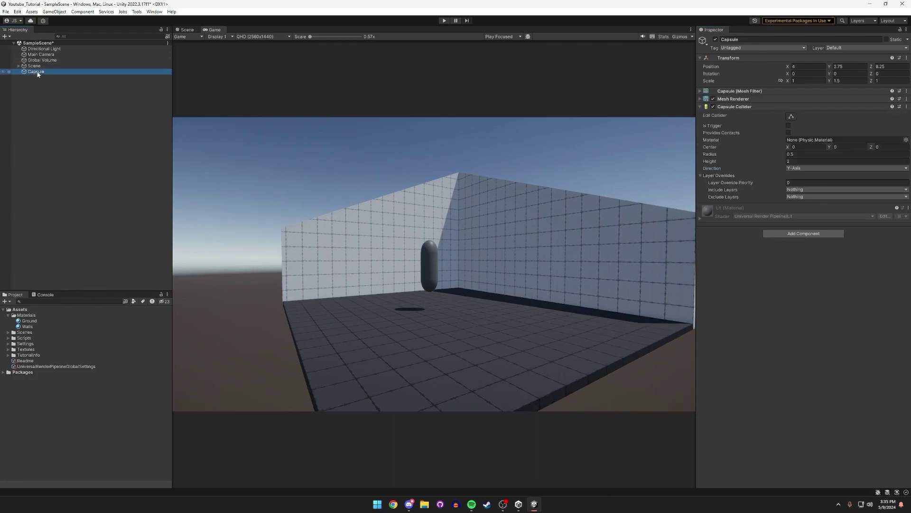
key(F2)
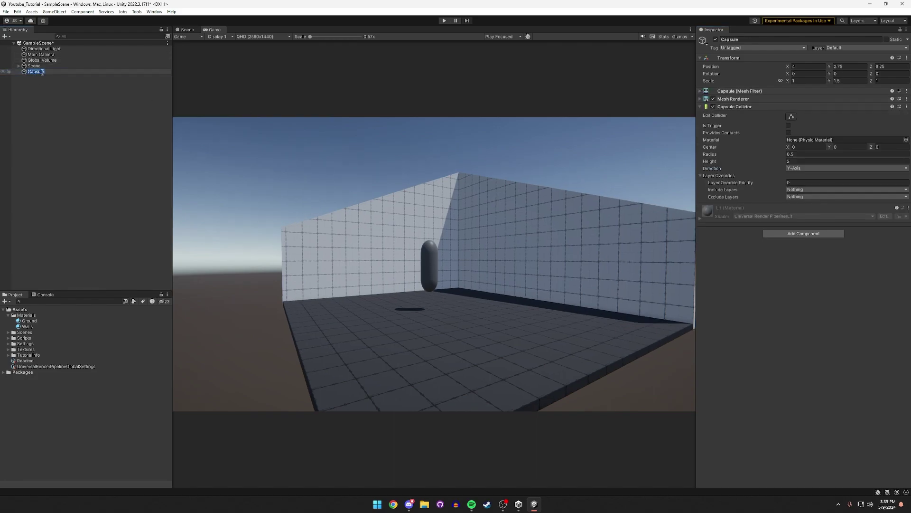
text(Player)
key(Return)
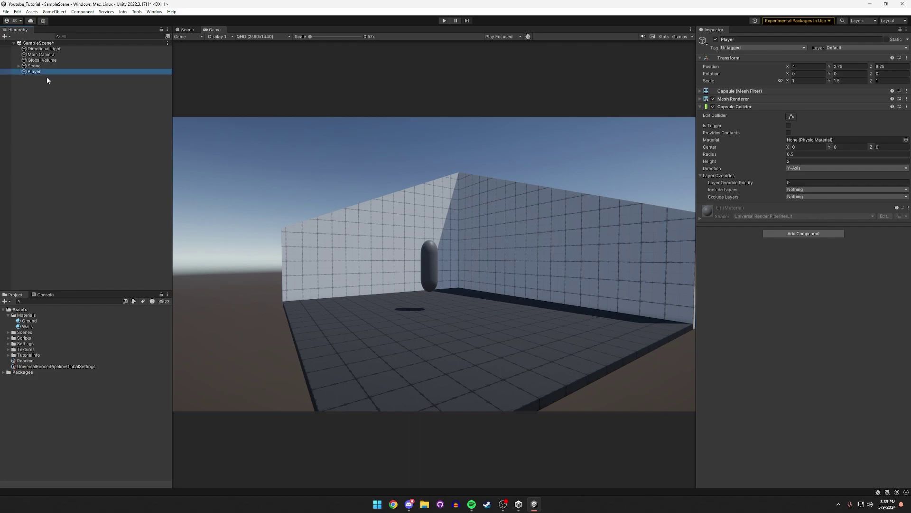
Create an empty parent object for the Player capsule and compare the transforms of parent and child.
right_click(36, 76)
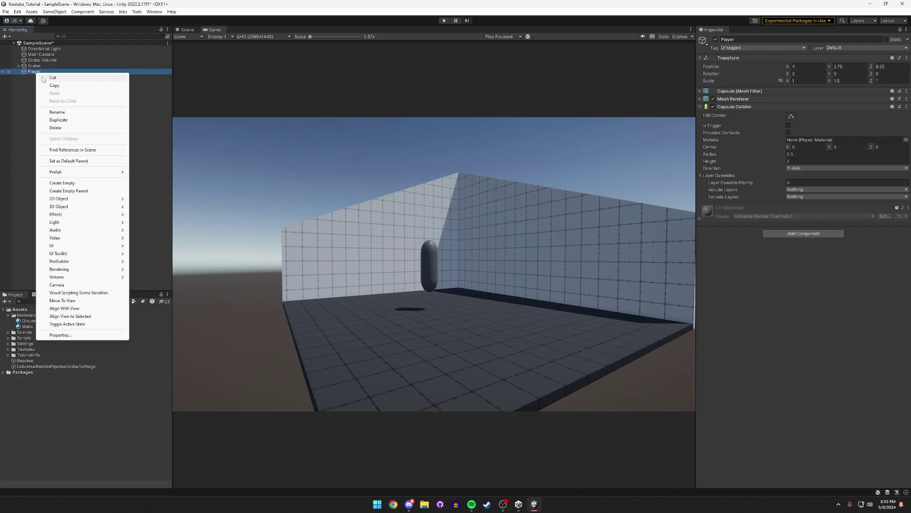
click(73, 191)
click(42, 78)
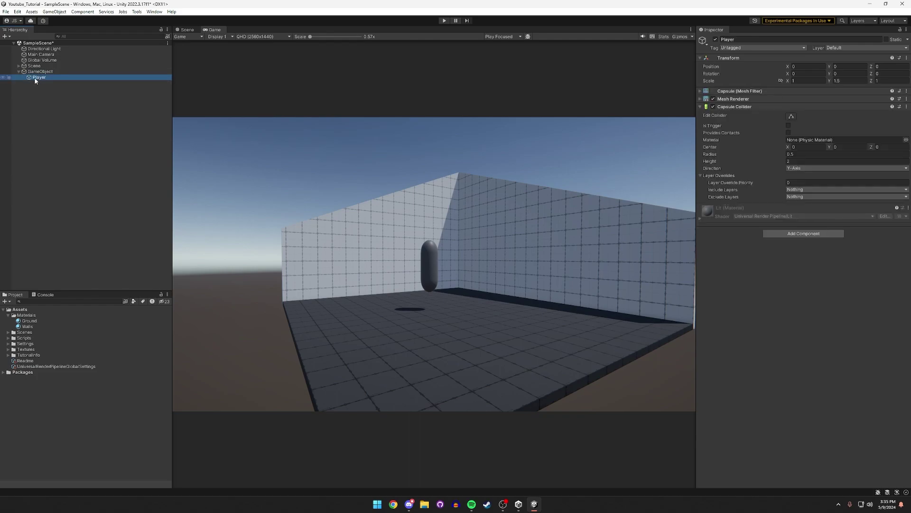
click(38, 72)
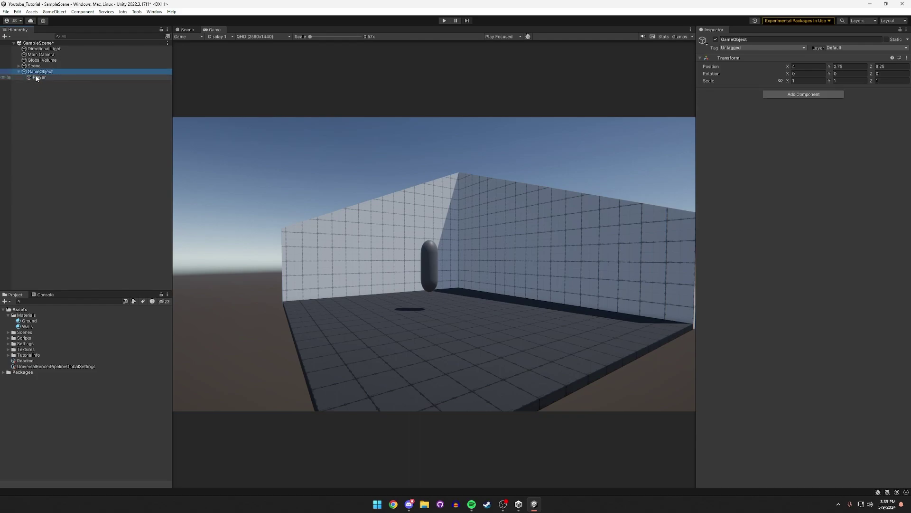
click(43, 77)
click(48, 72)
Try moving the new parent object sideways in the Scene view together with its capsule, and undo the move.
click(186, 29)
right_drag(350, 135, 328, 102)
key(w)
key(d)
drag(498, 176, 465, 179)
key(ctrl+z)
Rename the empty parent object as Player.
click(56, 72)
text(Play)
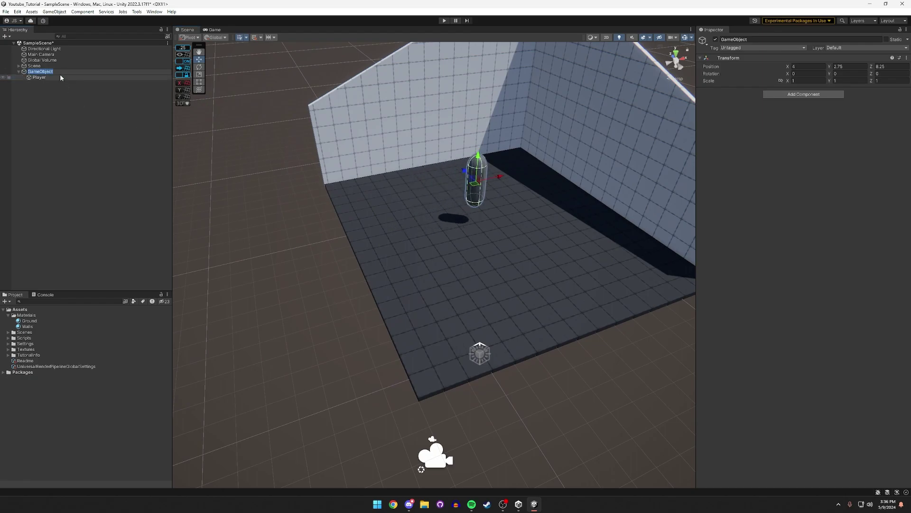
text(er)
key(Return)
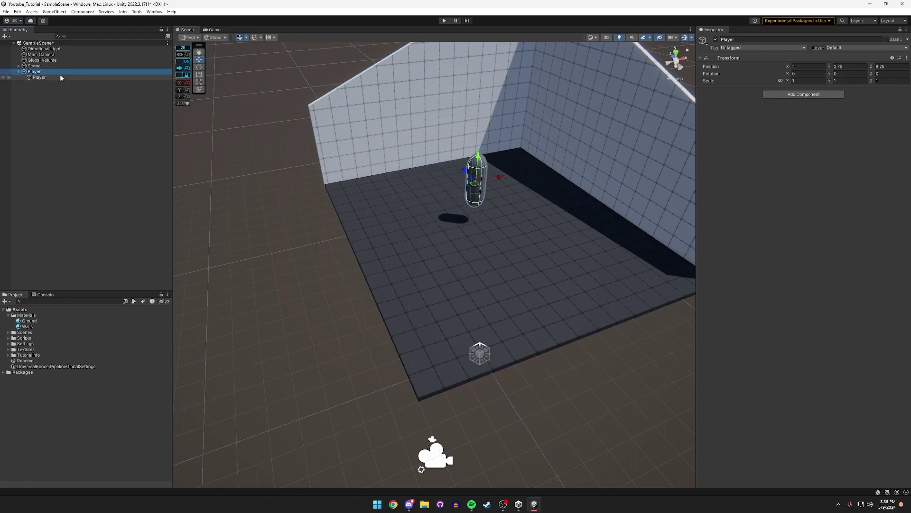
Rename the child capsule under Player as PlayerModel.
click(60, 76)
right_click(60, 76)
click(38, 82)
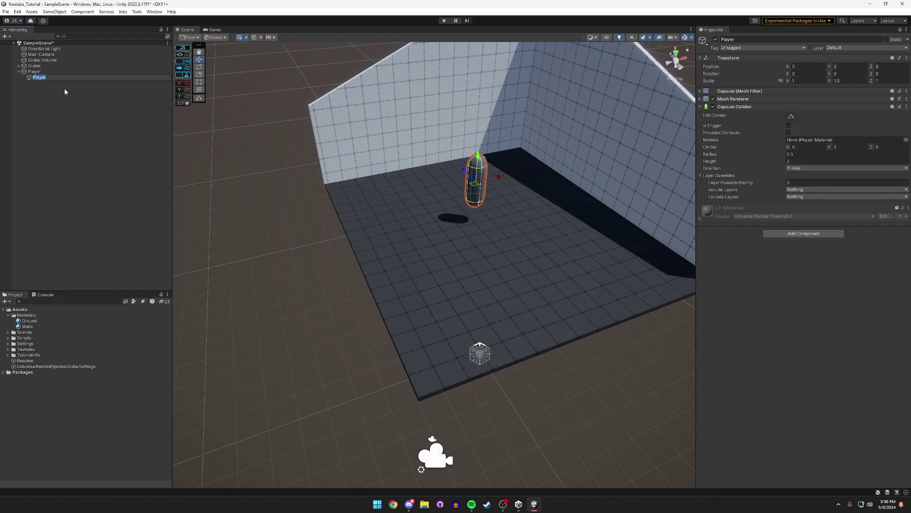
text(Model)
key(Return)
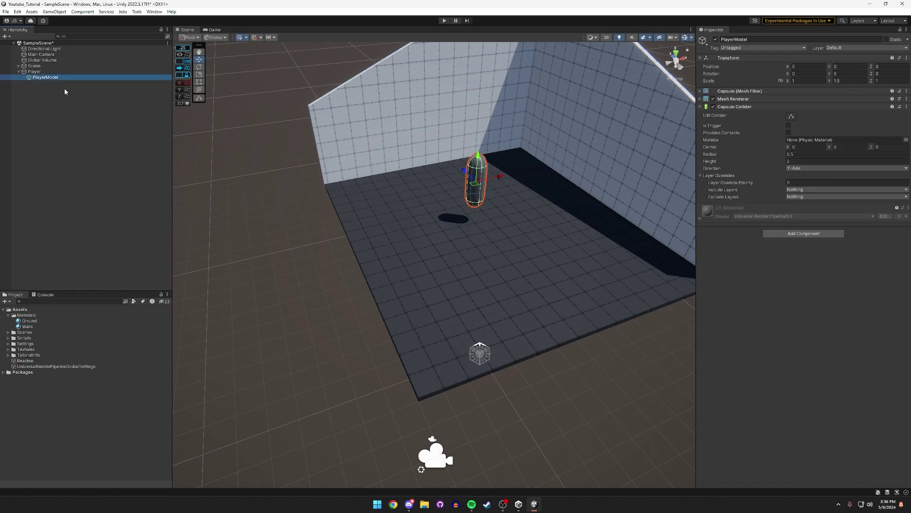
Examine the PlayerModel capsule up close and collapse its Capsule Collider component settings.
right_drag(309, 166, 363, 146)
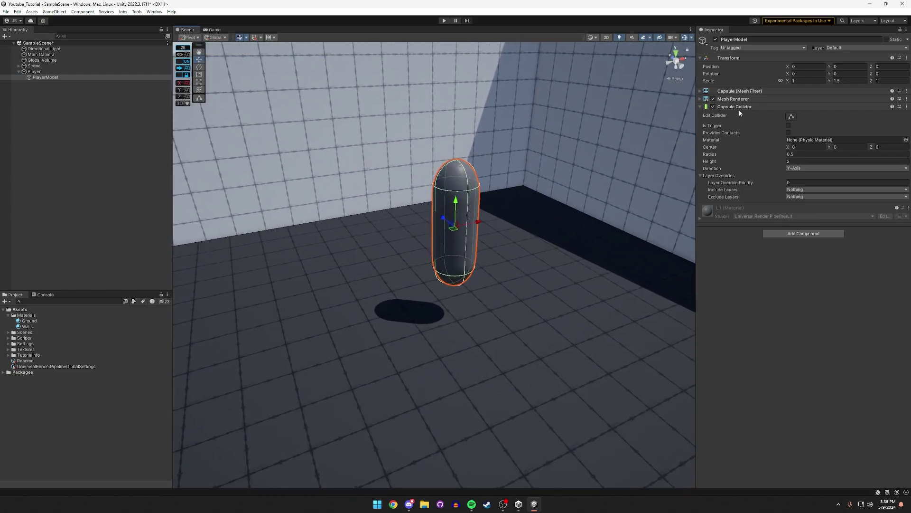
click(734, 106)
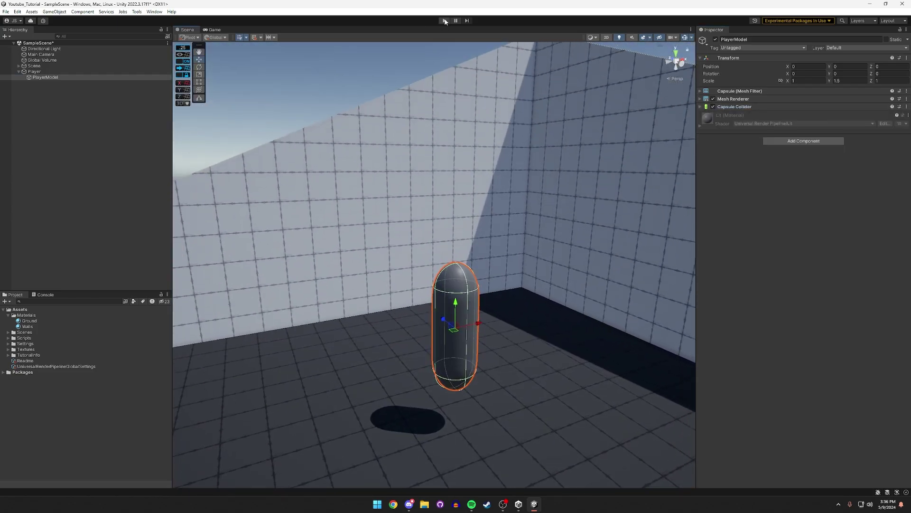
Play-test the scene with the PlayerModel capsule floating above the ground, exit play mode and inspect the capsule up close.
click(445, 21)
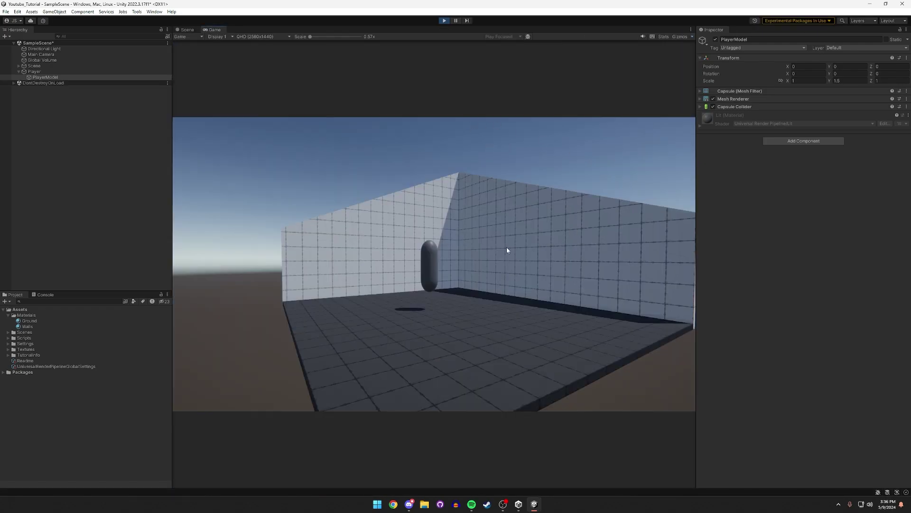
click(444, 20)
right_drag(378, 195, 342, 179)
key(w)
key(s)
key(w)
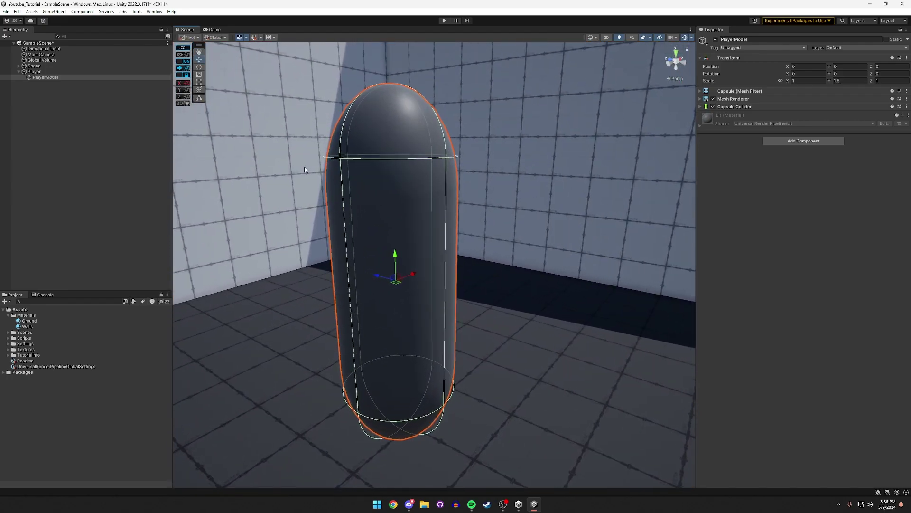
Add a Rigidbody component to the parent Player object.
click(28, 72)
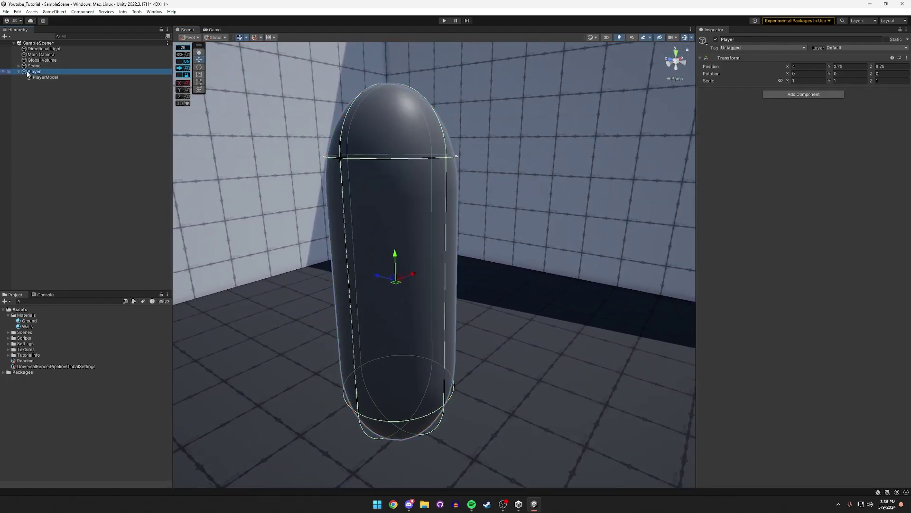
click(18, 72)
middle_drag(427, 166, 469, 141)
click(800, 95)
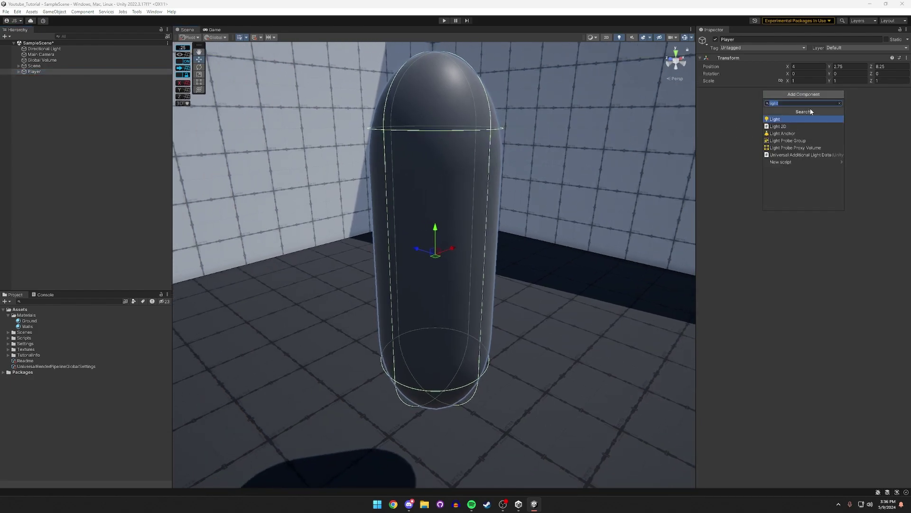
text(rigi)
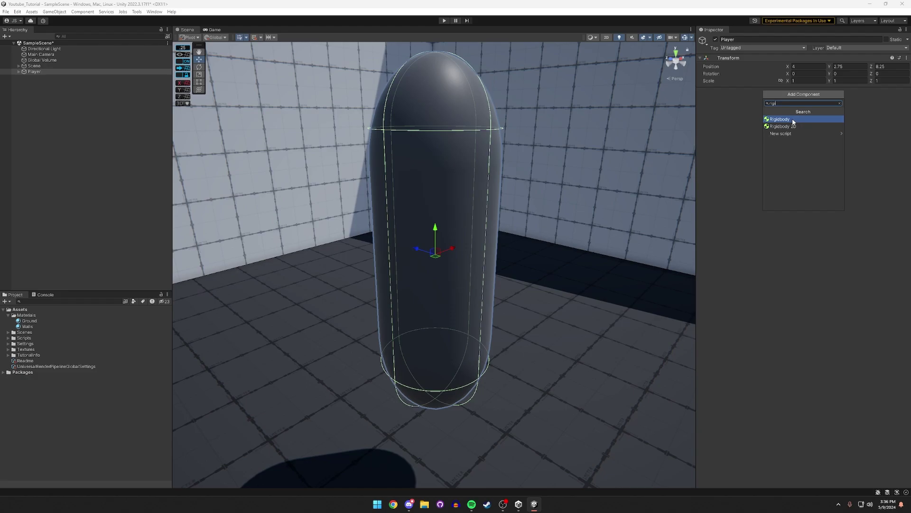
click(793, 120)
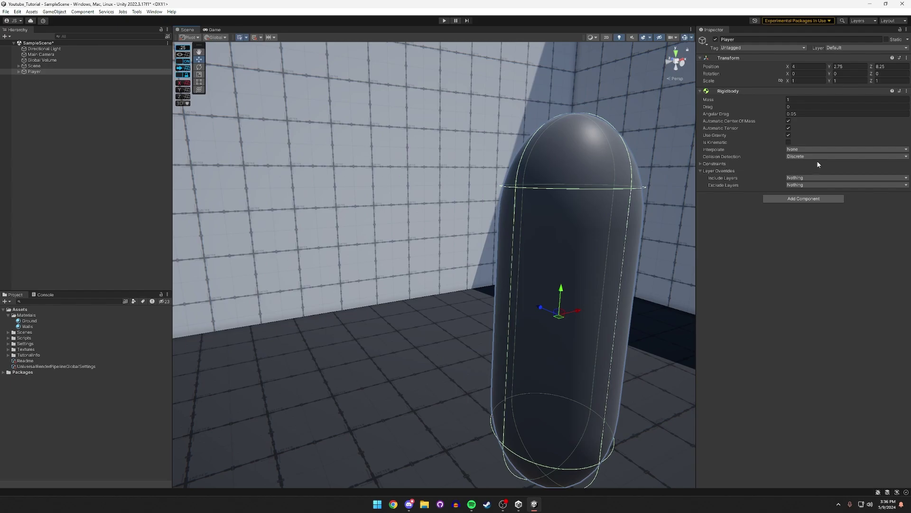
Play-test the Player's Rigidbody, inspect the capsule in the Scene view while running, and exit play mode.
click(444, 21)
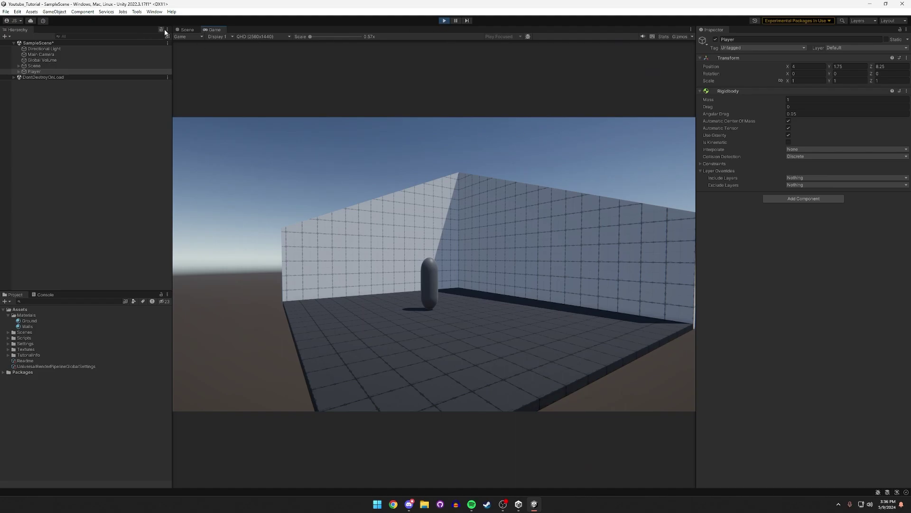
click(184, 30)
key(w)
right_drag(449, 188, 480, 249)
key(s)
key(f)
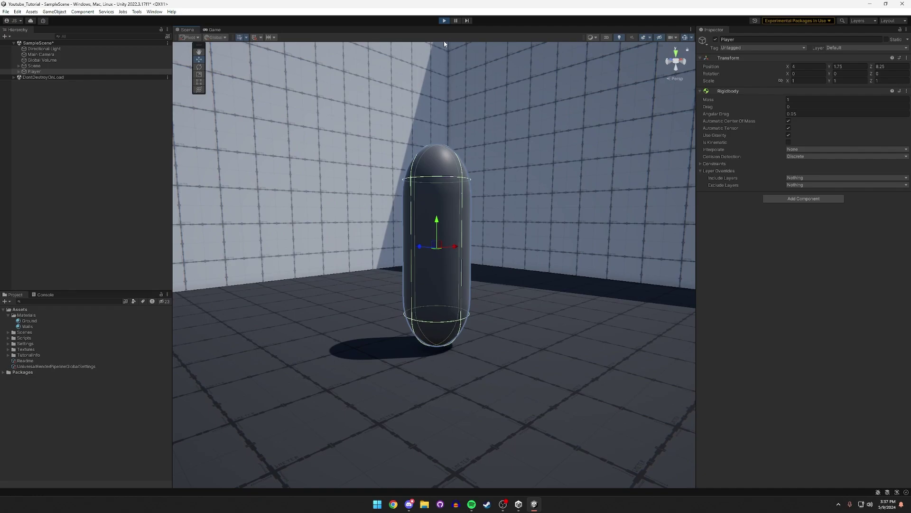
click(445, 20)
Remove the Rigidbody from Player and add a Rigidbody component to its PlayerModel child instead.
right_click(728, 93)
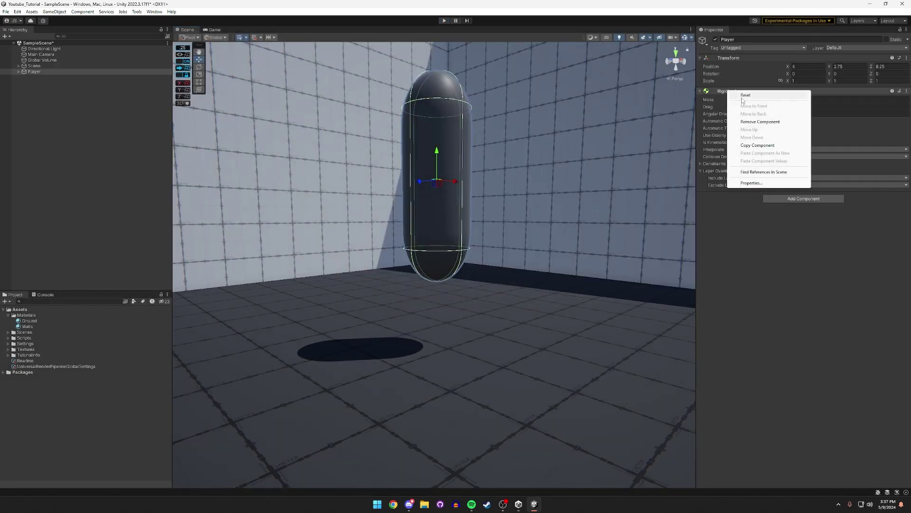
click(755, 122)
click(19, 72)
click(33, 76)
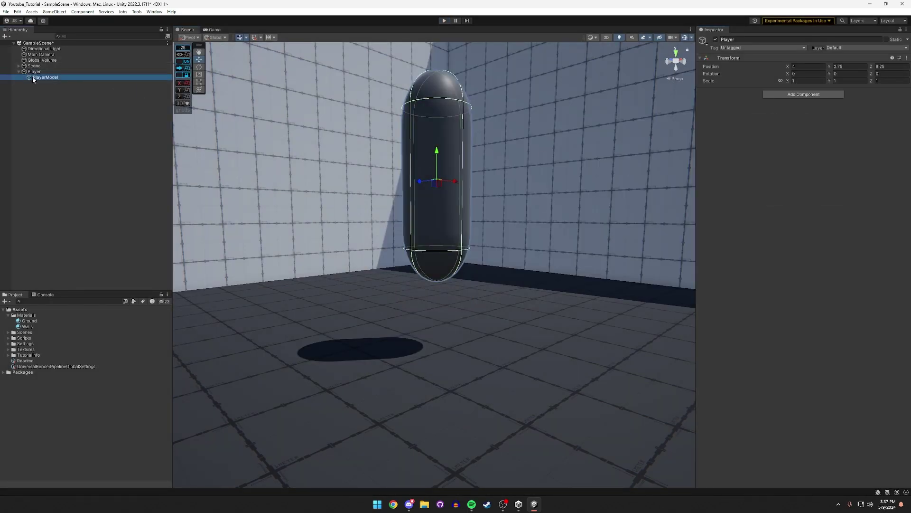
click(732, 107)
click(733, 107)
click(803, 141)
text(Play)
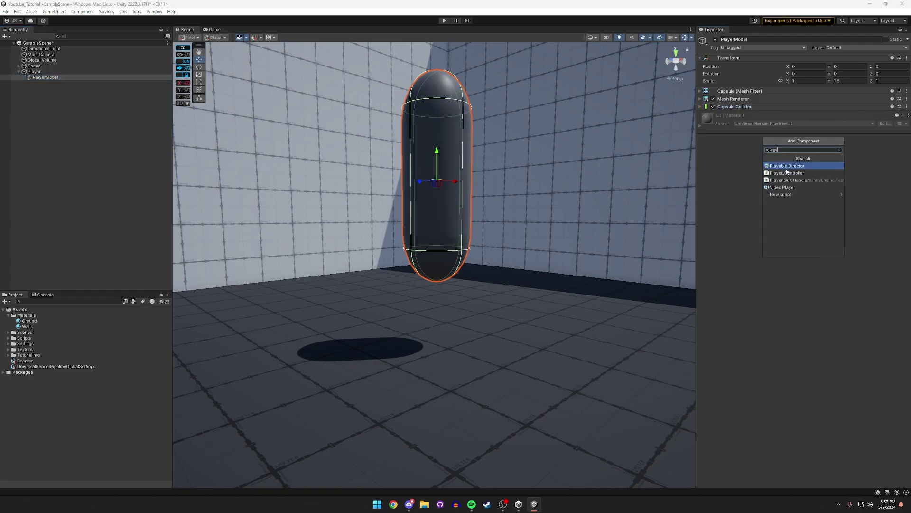
text(erM)
key(ctrl+a)
text(rigi)
click(785, 168)
right_drag(590, 167, 516, 102)
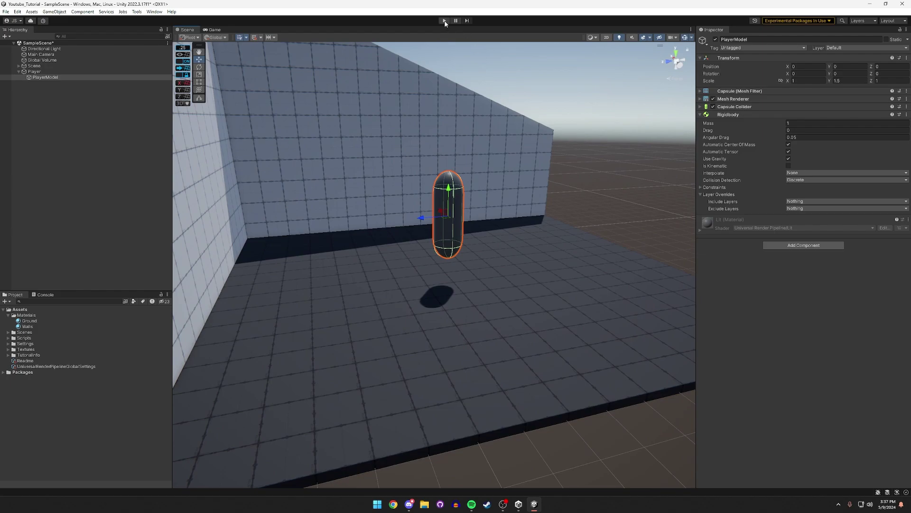
Add a Cube as a child of Player and move it beside the capsule to about X -3.75.
click(97, 71)
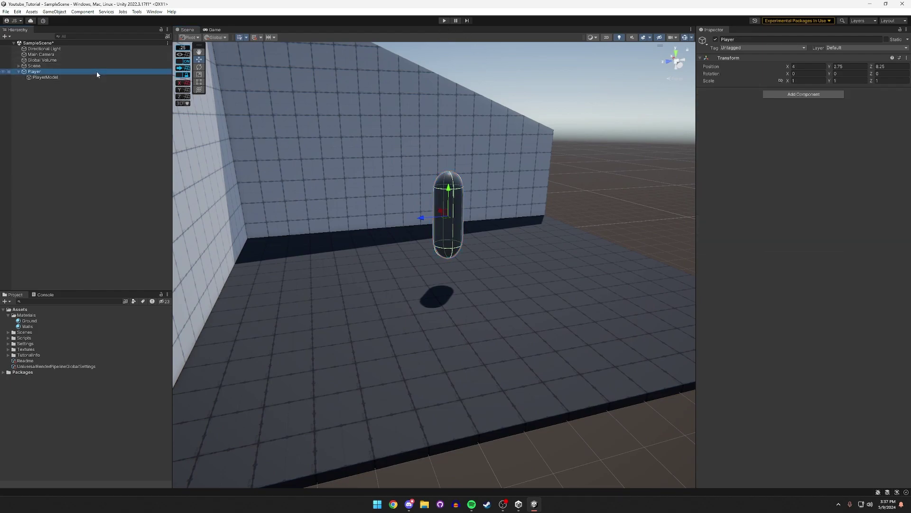
right_click(96, 72)
mouse_move(110, 205)
click(209, 207)
right_drag(418, 207, 382, 183)
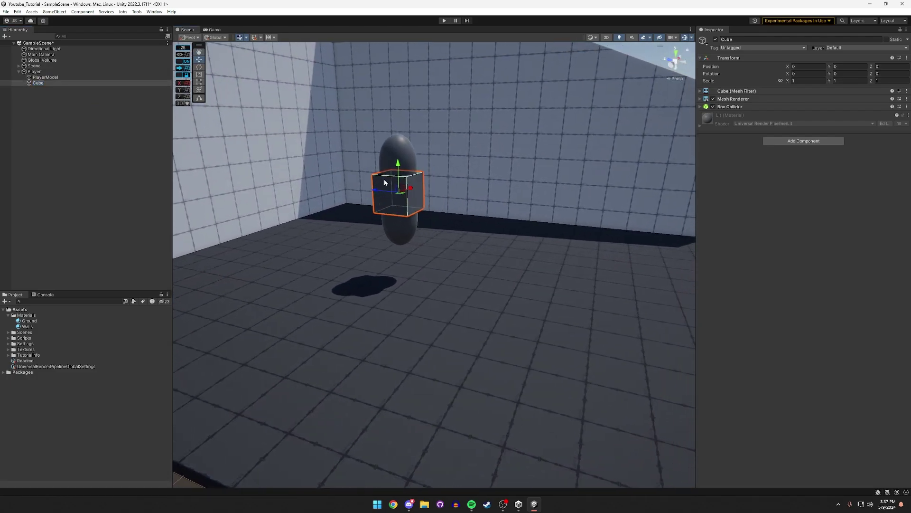
drag(408, 188, 322, 227)
right_drag(323, 226, 482, 27)
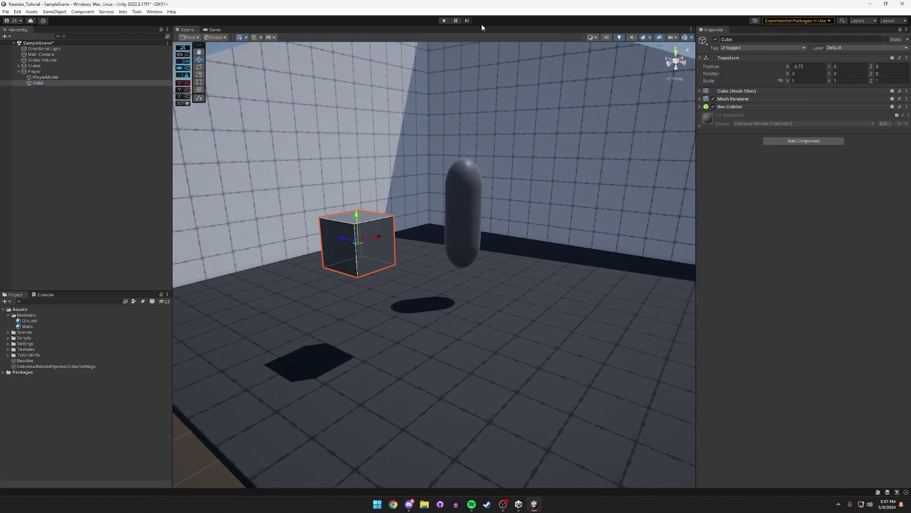
Play-test the scene with the Rigidbody on PlayerModel only, watching the capsule and the Cube, and exit play mode.
click(34, 71)
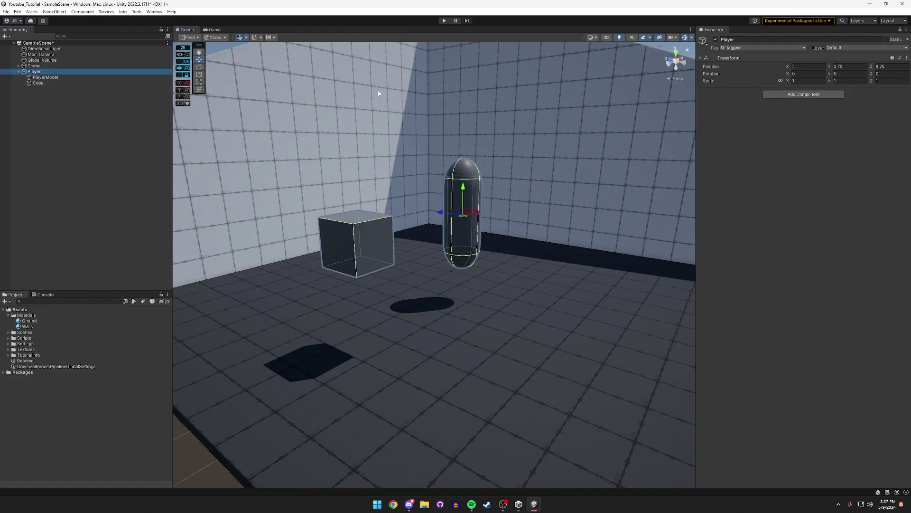
click(442, 21)
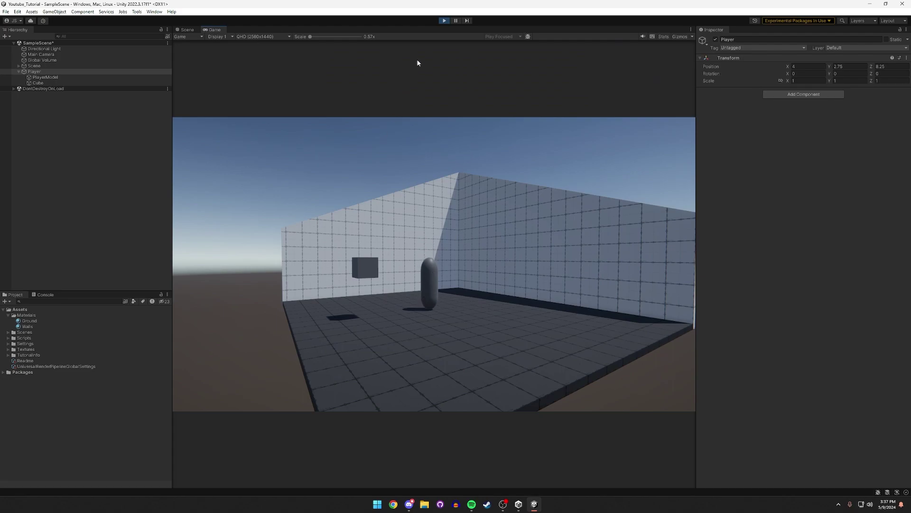
click(444, 21)
Compare the components of PlayerModel and Cube, and remove the Rigidbody from PlayerModel.
click(48, 74)
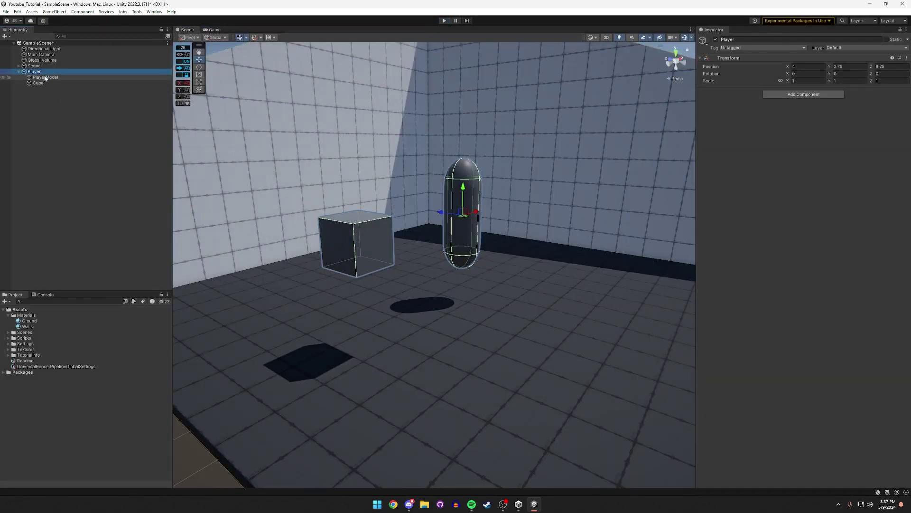
click(38, 83)
click(45, 77)
click(36, 90)
click(45, 77)
click(38, 84)
click(45, 77)
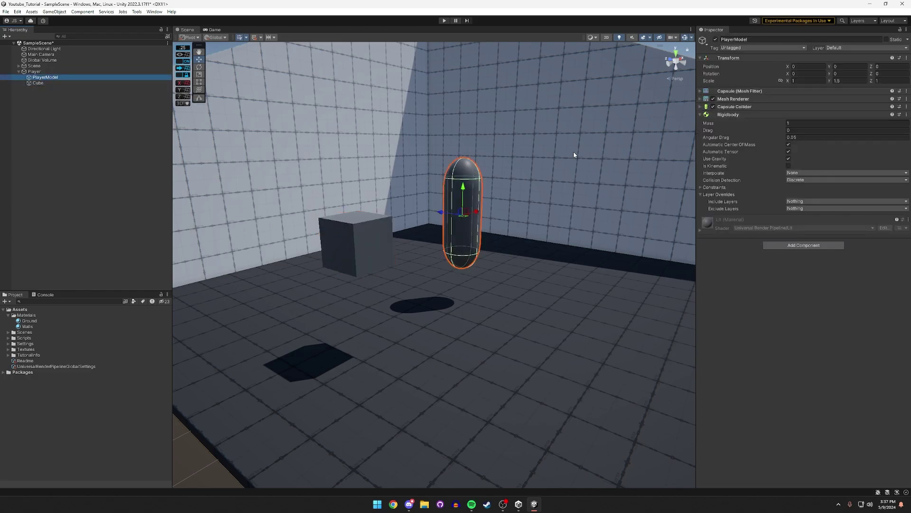
right_click(721, 116)
click(761, 152)
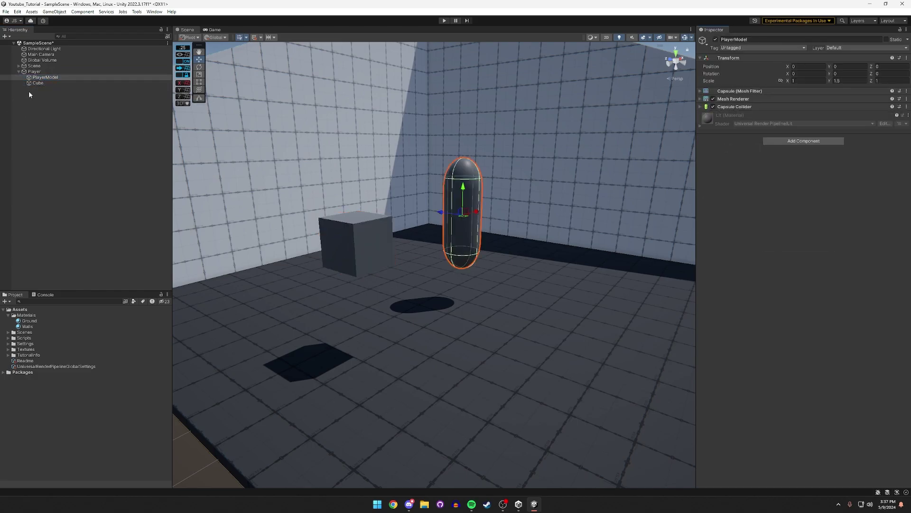
Add a Rigidbody component to the parent Player object.
click(34, 71)
click(791, 94)
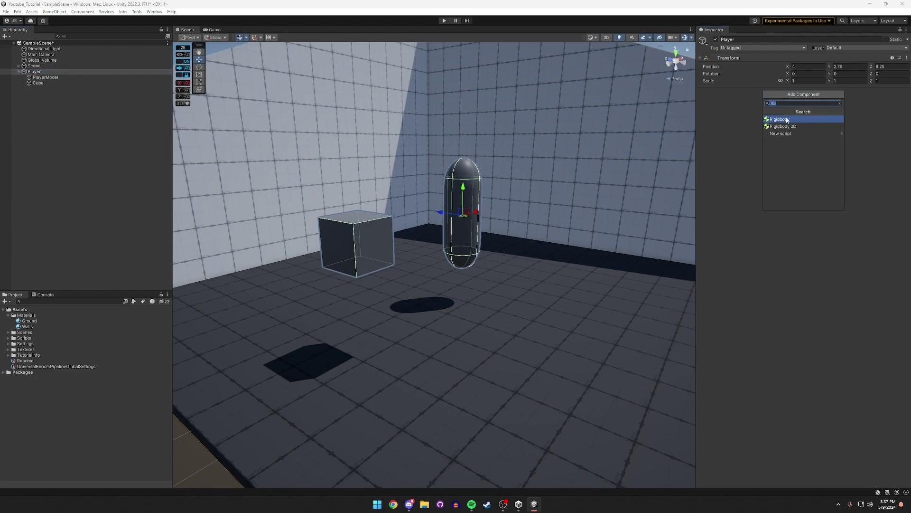
click(788, 120)
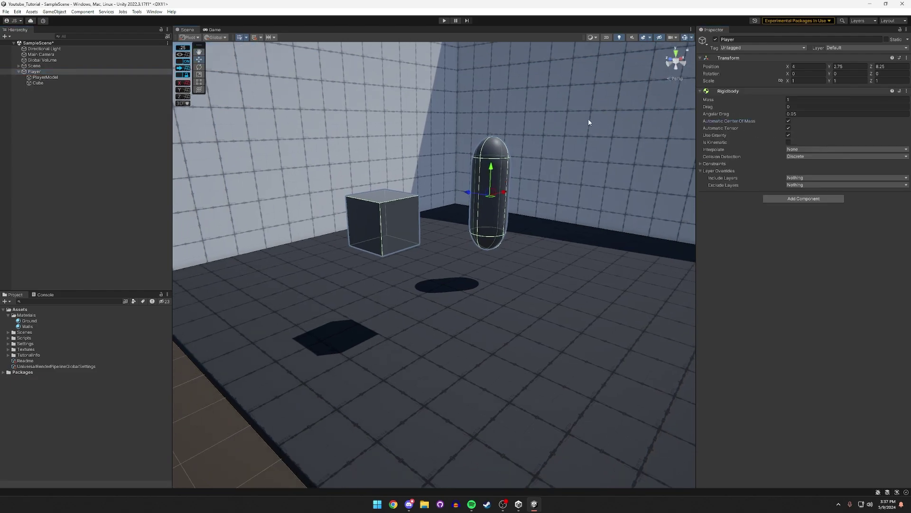
key(ctrl+z)
click(793, 95)
click(793, 118)
Set the Player Rigidbody's Interpolate option to Interpolate and its Collision Detection to Continuous.
click(792, 150)
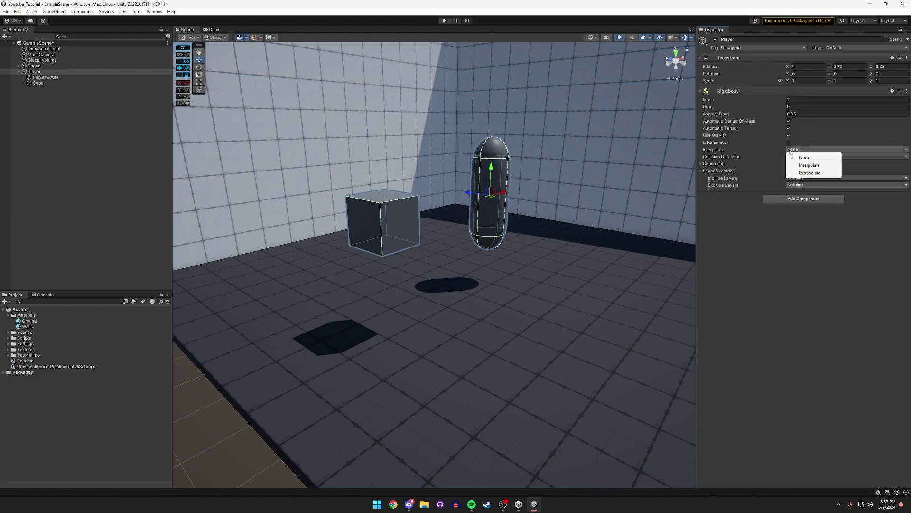
click(809, 166)
click(796, 158)
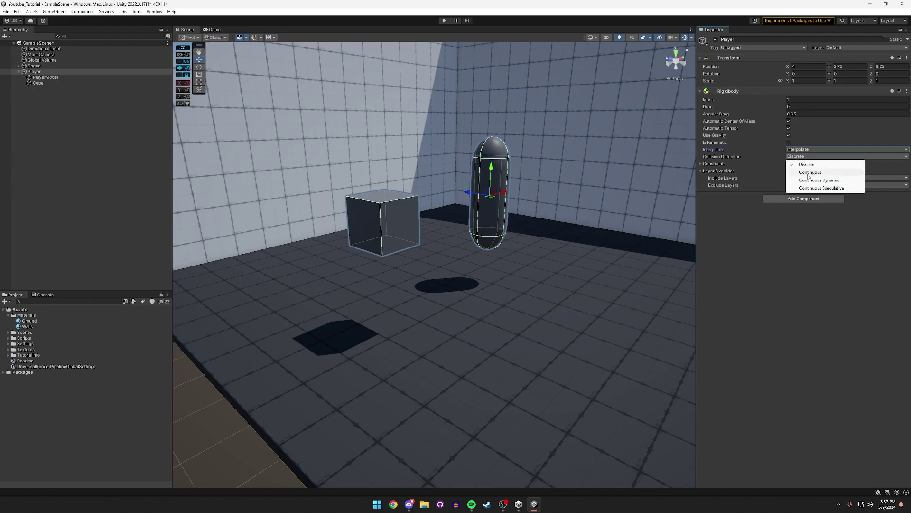
click(808, 172)
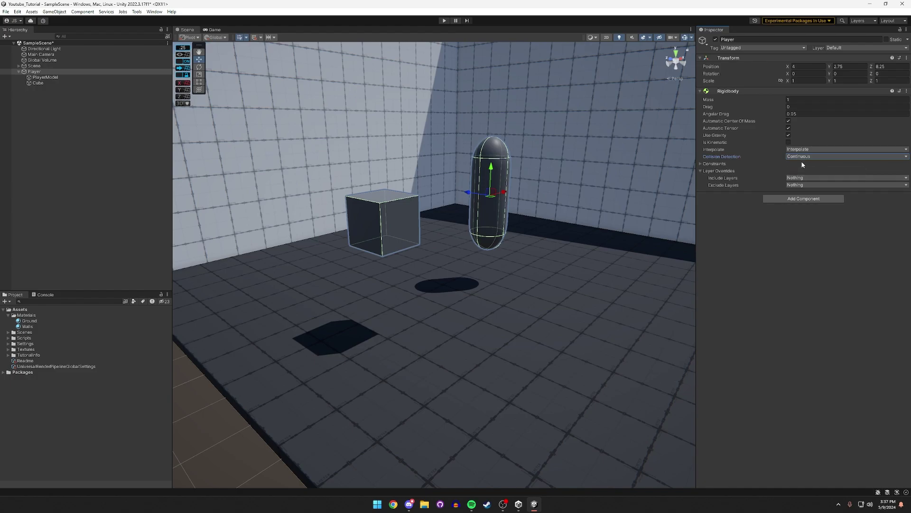
click(789, 158)
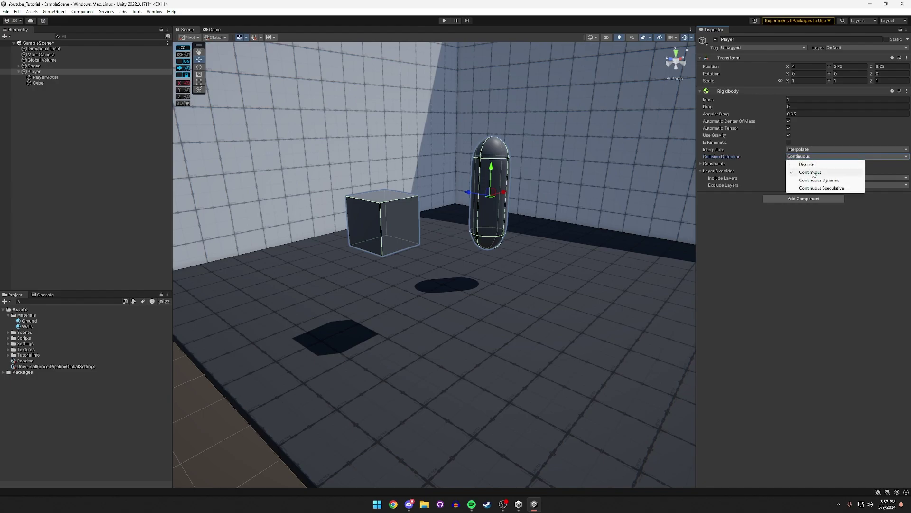
click(807, 173)
Play-test the Player's Rigidbody with both children, exit play mode and delete the Cube.
click(444, 20)
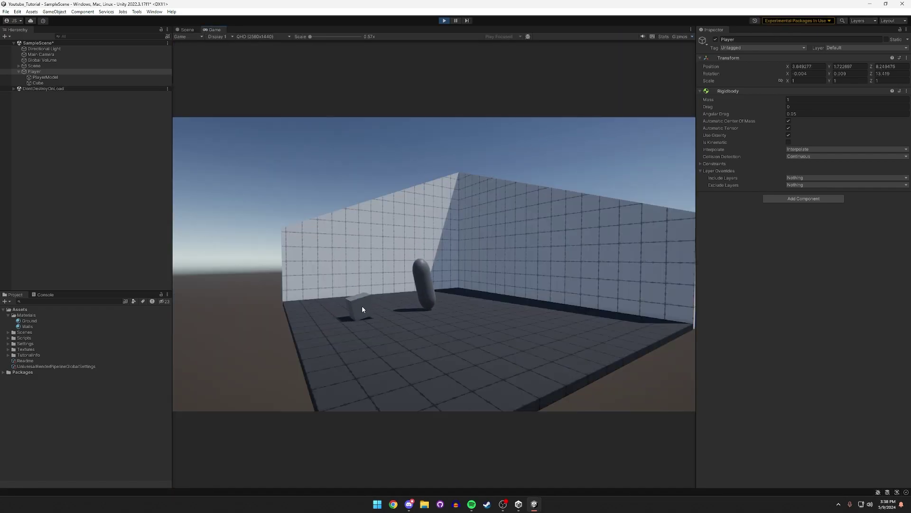
click(444, 21)
click(64, 83)
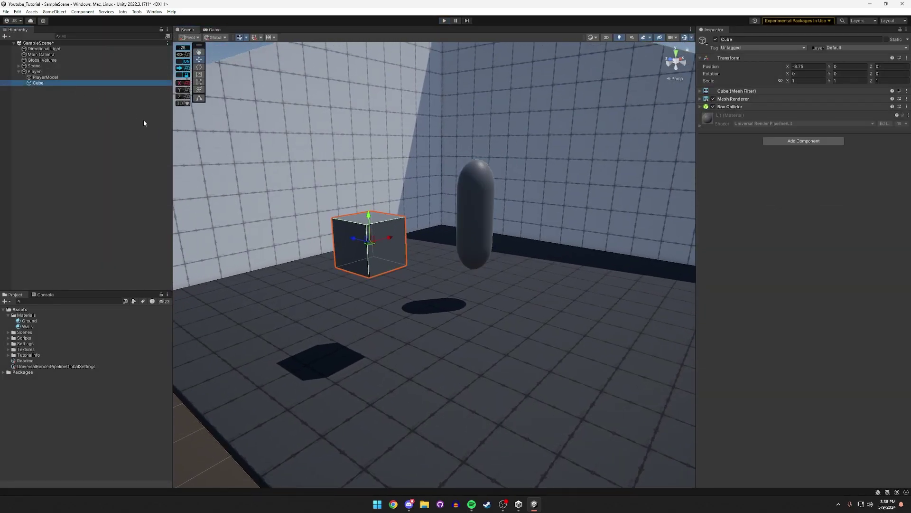
key(Delete)
Reset the PlayerModel's Transform scale and set its Y scale to 1.5.
click(48, 72)
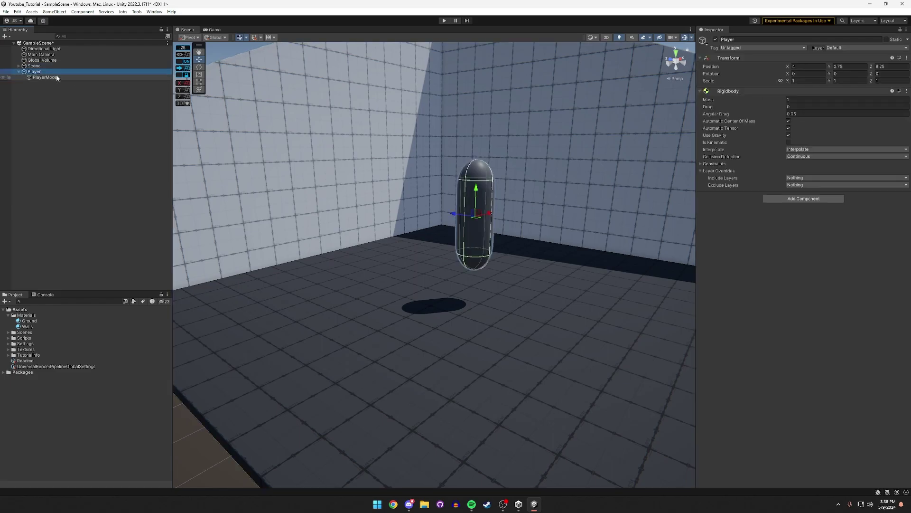
click(122, 77)
right_click(736, 59)
click(738, 60)
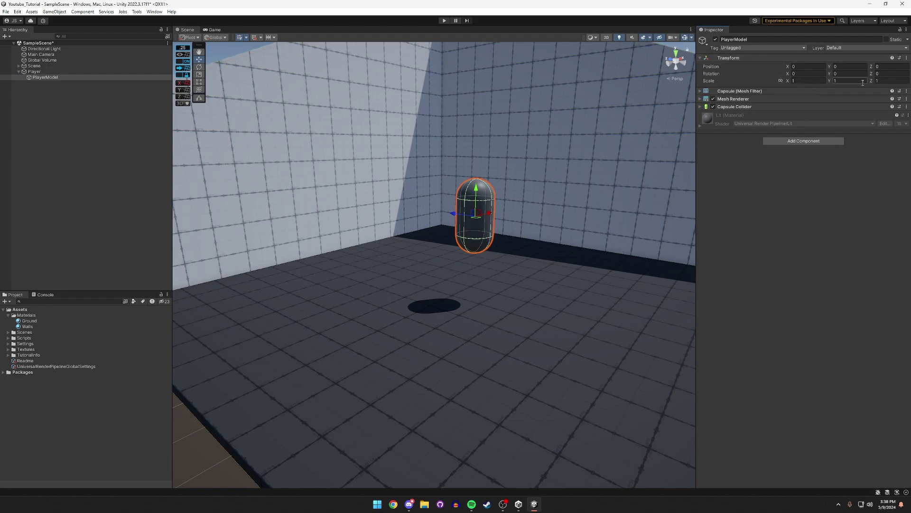
text(.5)
mouse_move(584, 129)
right_down()
mouse_move(611, 130)
mouse_move(592, 124)
right_up()
key(w)
key(s)
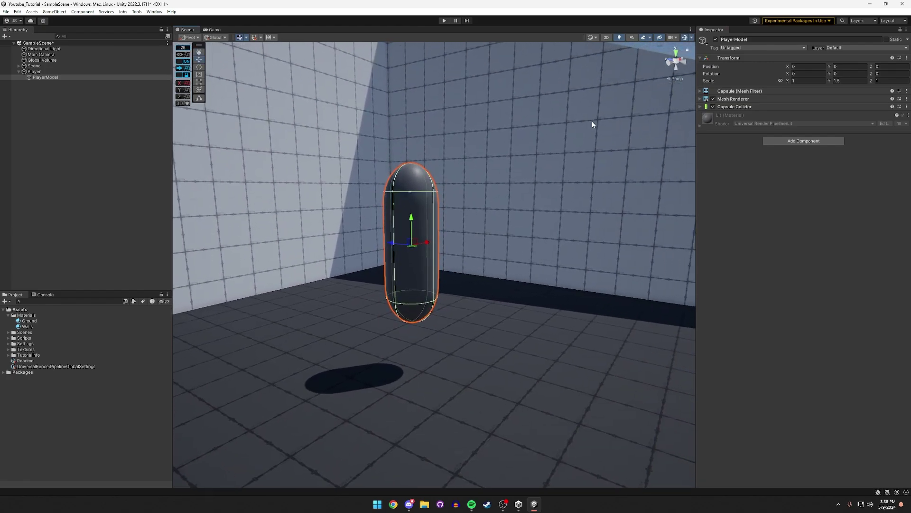
Collapse the Materials folder and expand the Scripts folder to reach the Player_Controller script.
click(9, 315)
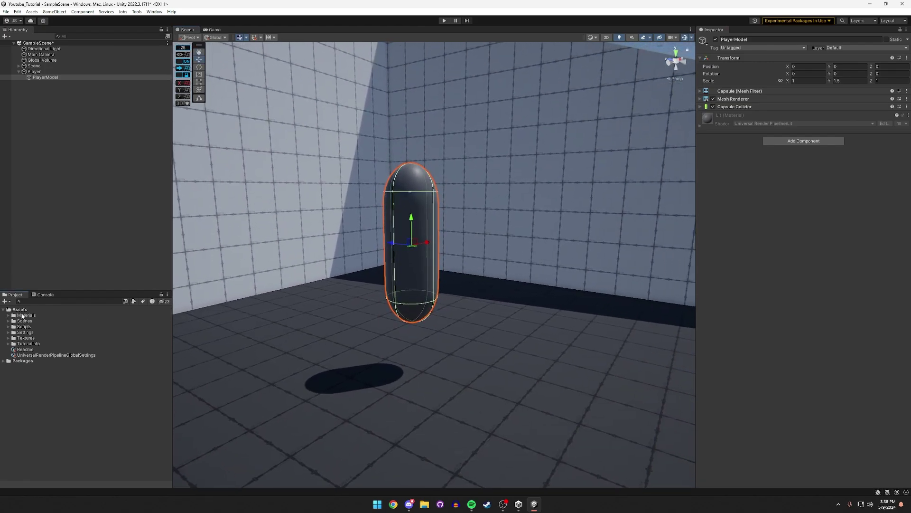
click(27, 322)
click(21, 309)
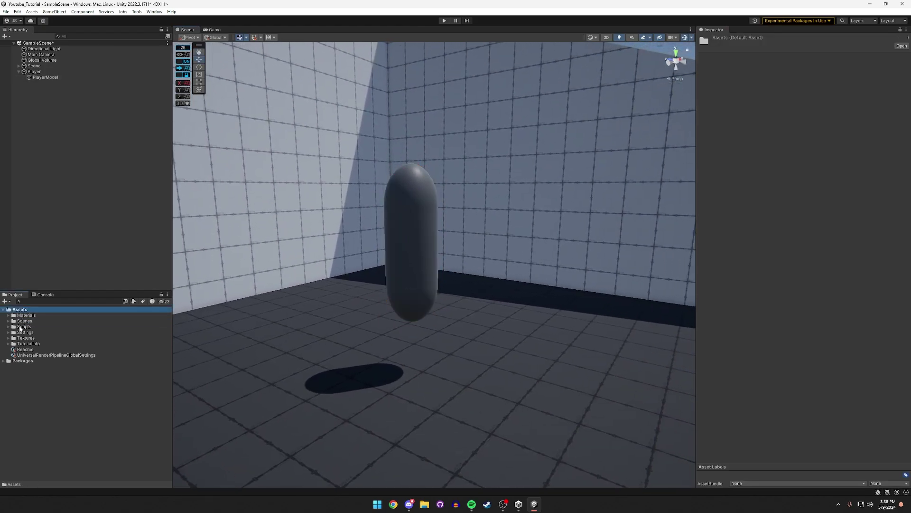
click(21, 327)
click(8, 327)
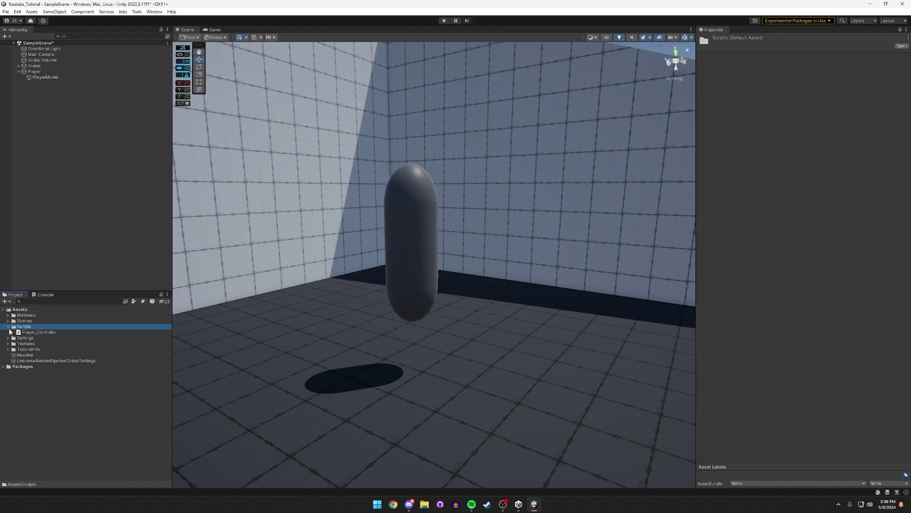
right_click(31, 328)
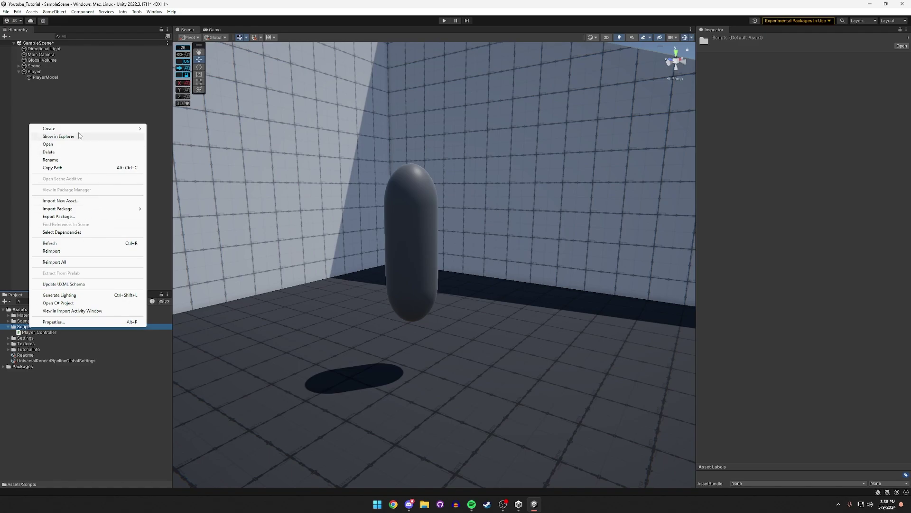
mouse_move(79, 128)
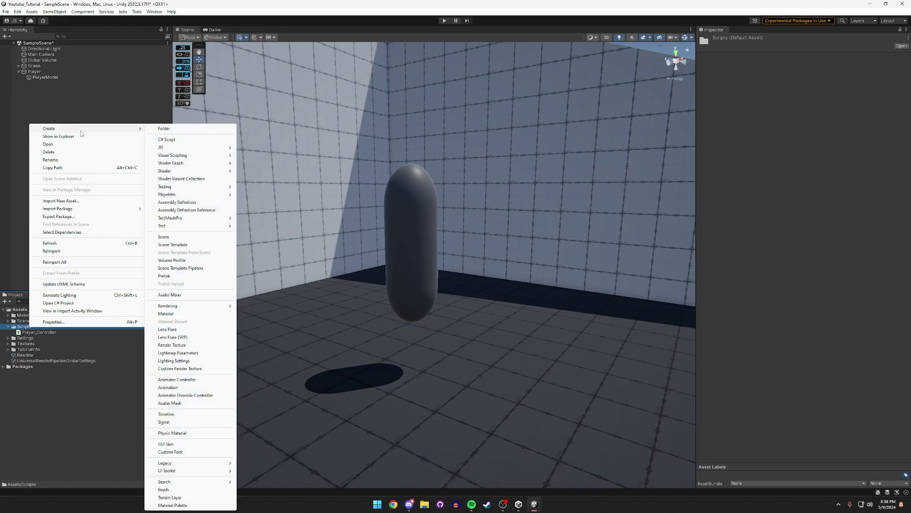
click(40, 333)
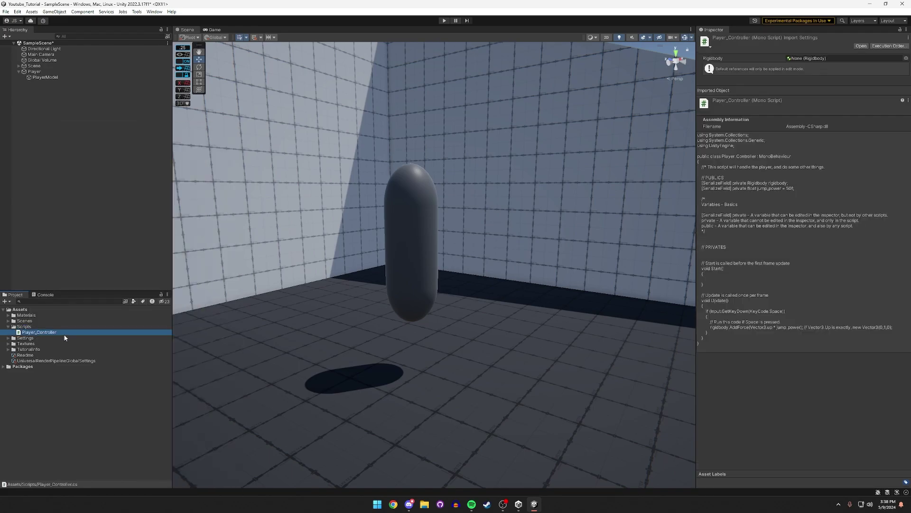
click(69, 344)
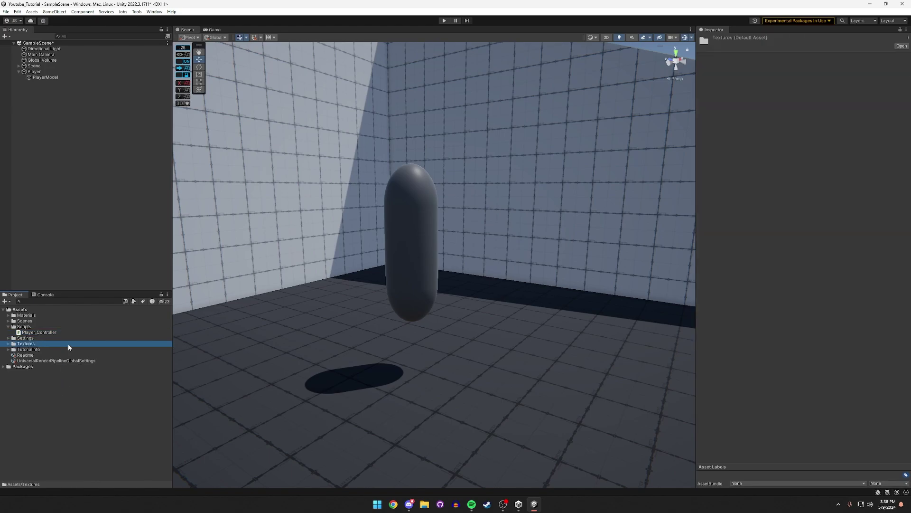
Set the External Script Editor to Visual Studio Code [1.89.0] in the External Tools preferences and close the preferences.
click(17, 11)
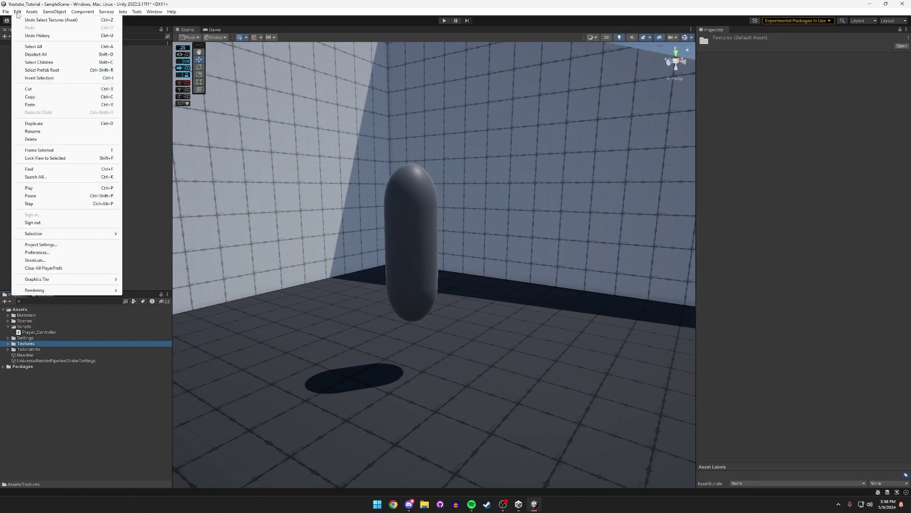
click(38, 252)
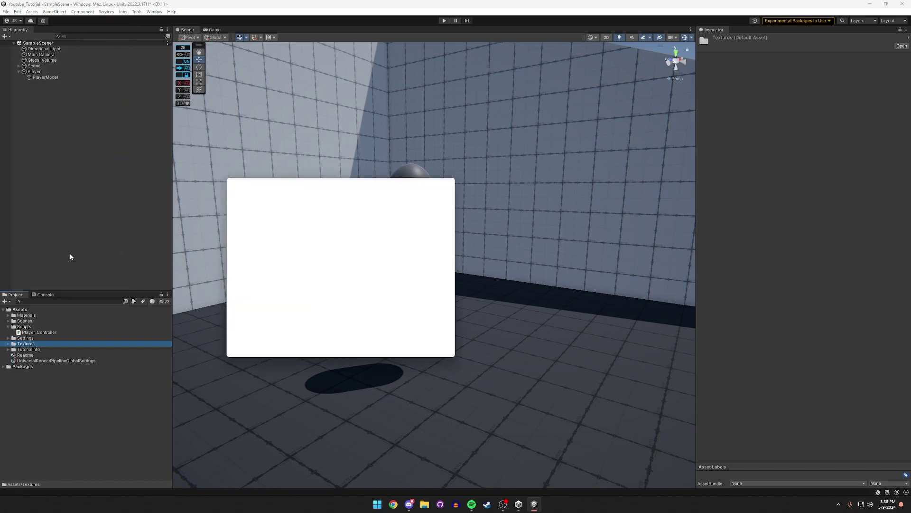
click(249, 249)
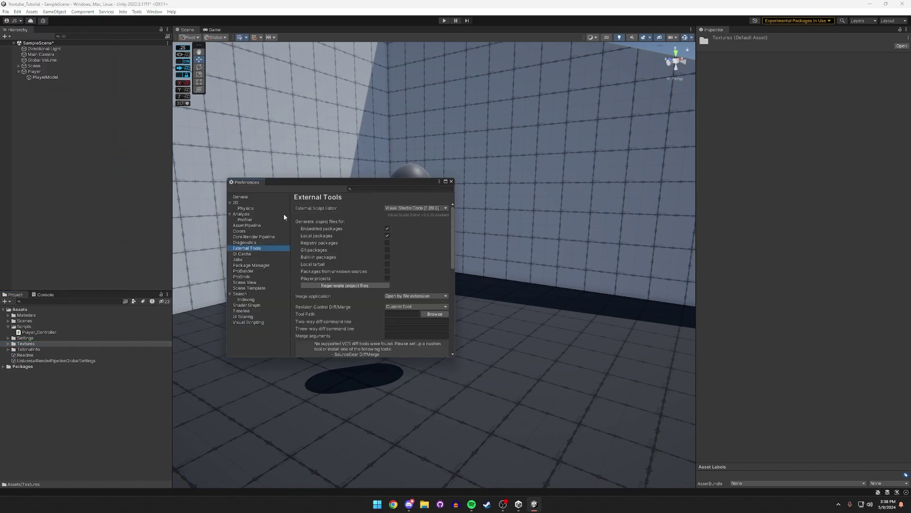
click(406, 209)
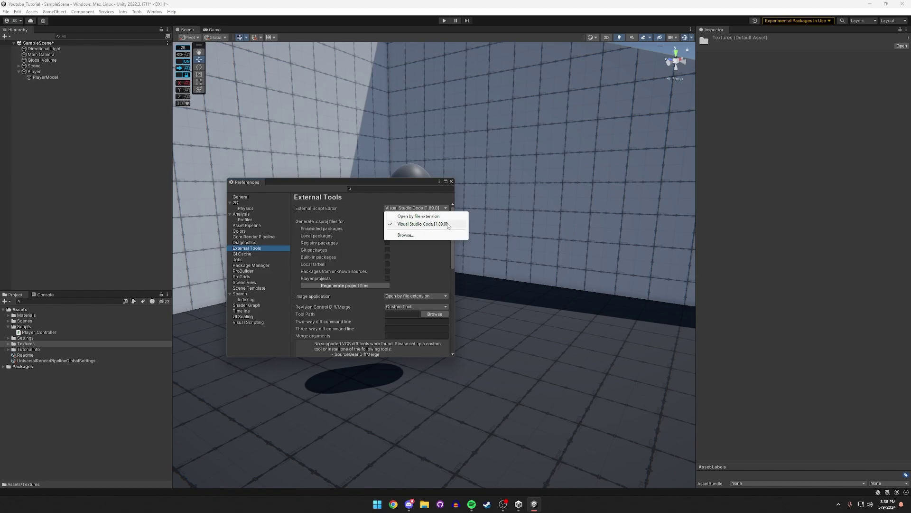
click(446, 224)
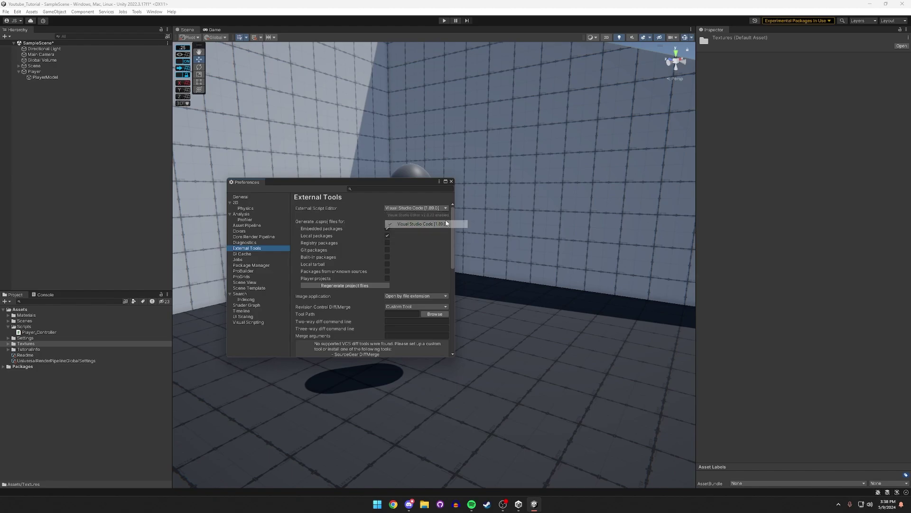
click(450, 182)
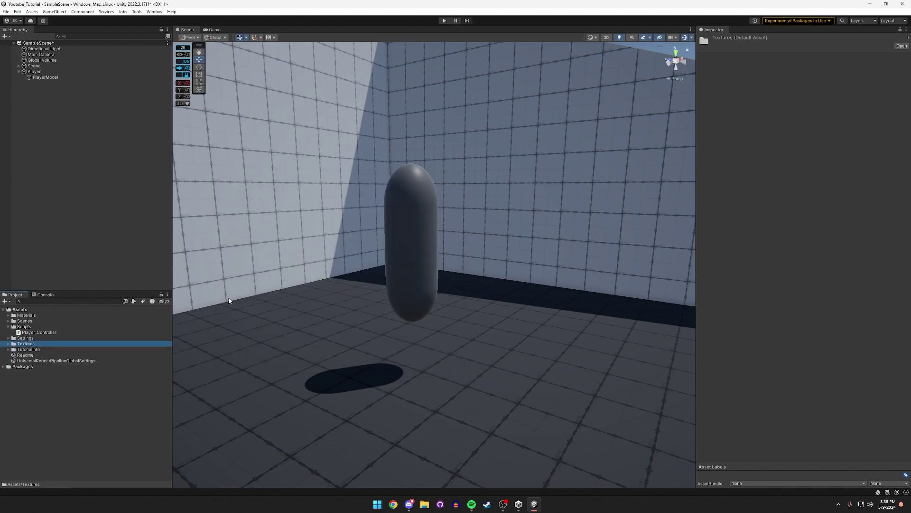
Open the Player_Controller script in Visual Studio Code and select its class name.
click(48, 332)
double_click(49, 333)
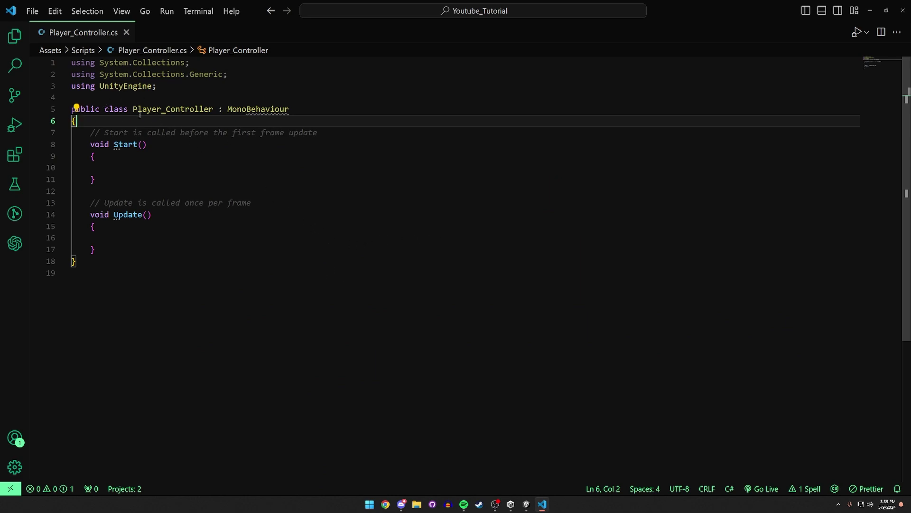
click(166, 109)
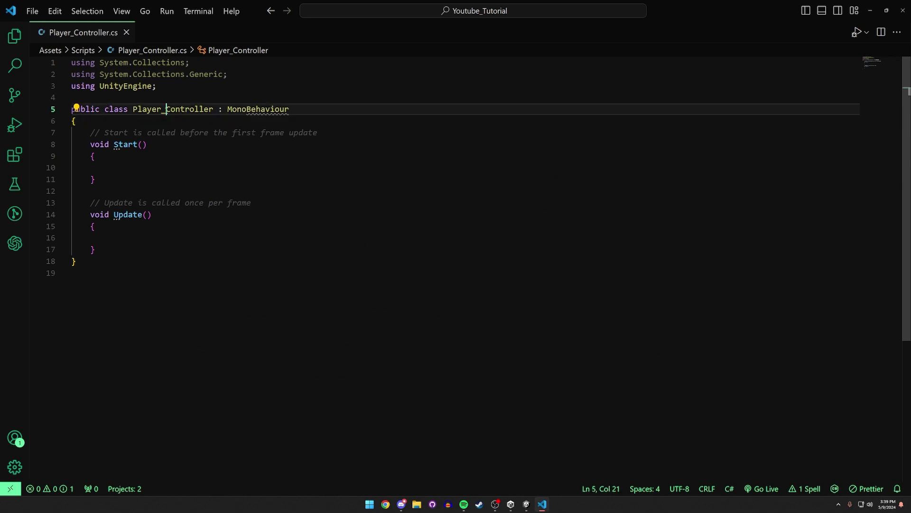
key(ctrl+a)
double_click(152, 110)
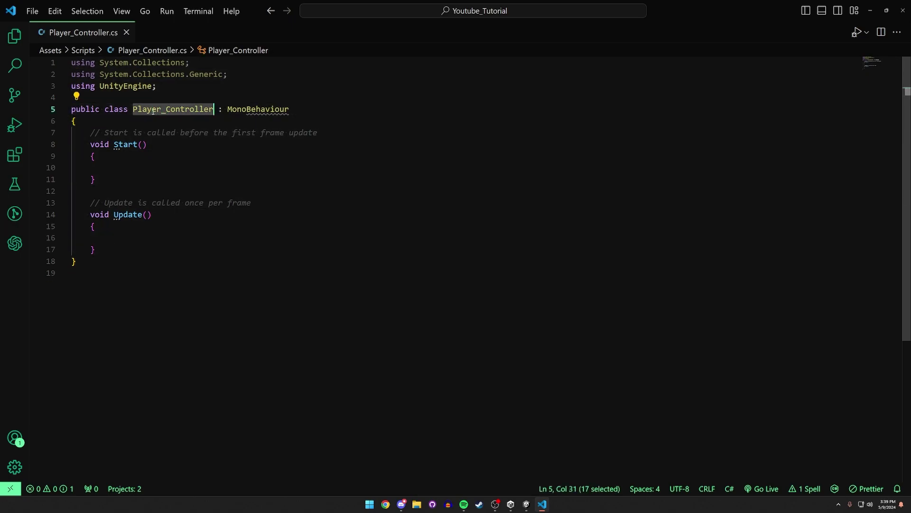
mouse_move(229, 109)
Examine the script's using directives, then its Start and Update methods with their comments.
drag(192, 79, 59, 64)
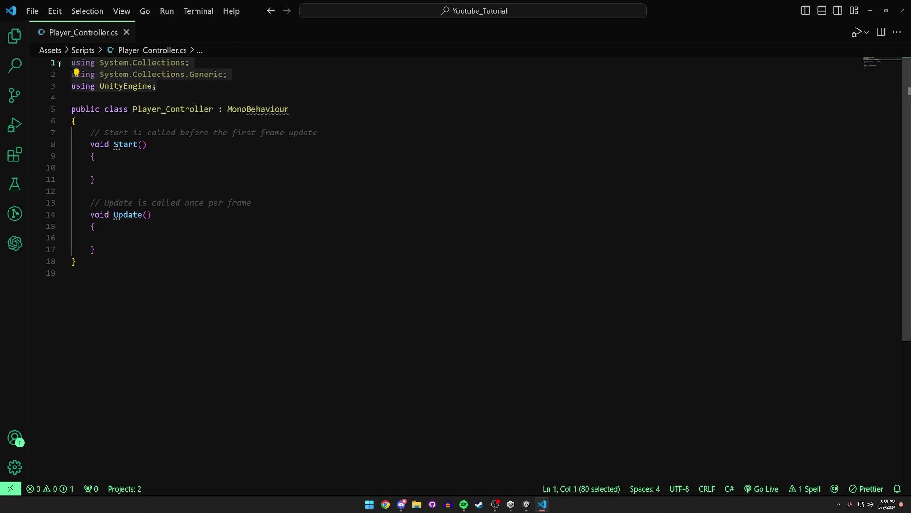
click(166, 86)
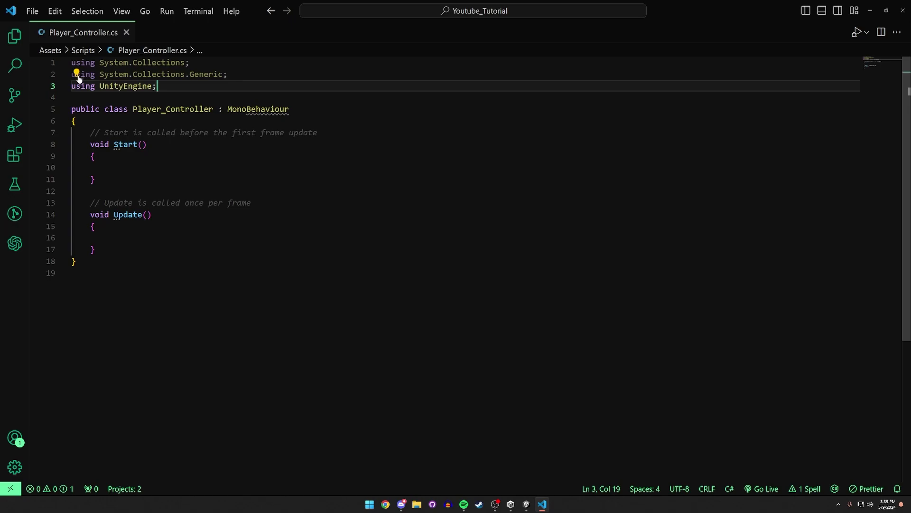
click(115, 248)
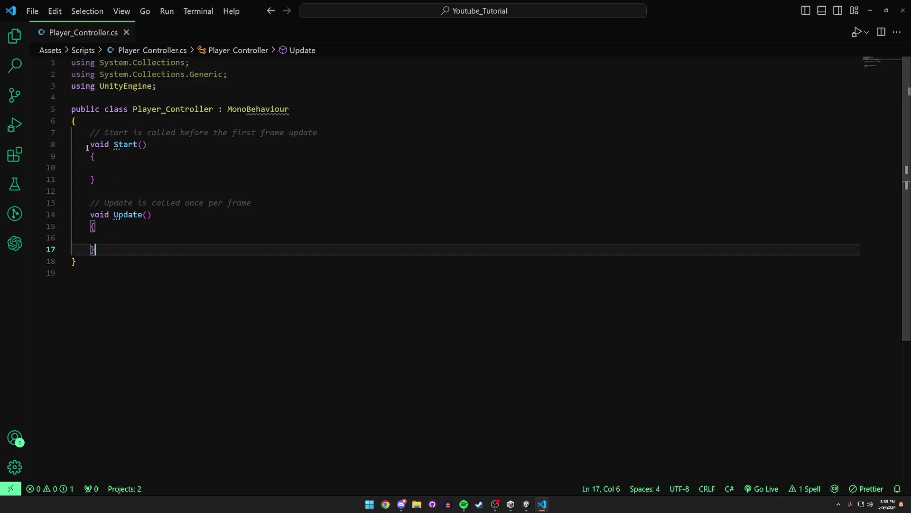
drag(89, 148, 95, 180)
click(95, 180)
drag(90, 133, 319, 132)
click(120, 135)
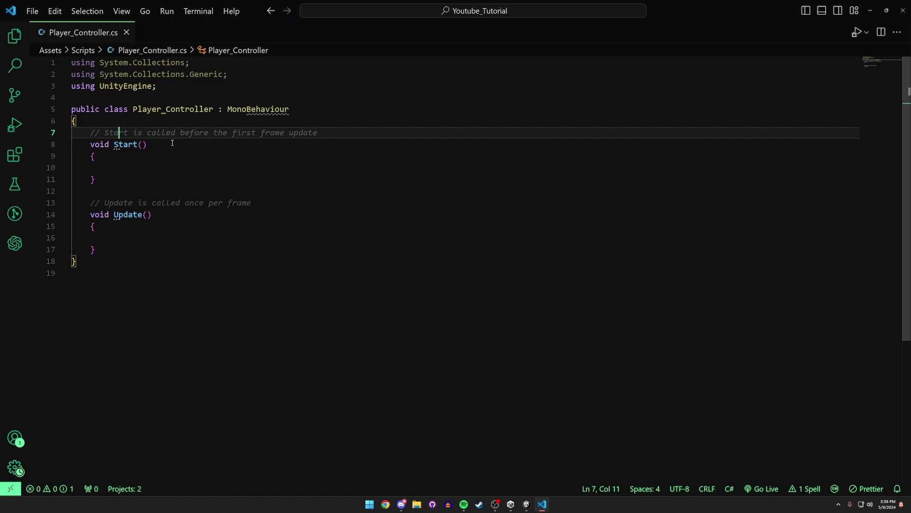
drag(114, 150, 165, 252)
Append "(60 FPS, 270 FPS, depends on the users framerate.)" to the comment above the Update method.
click(275, 207)
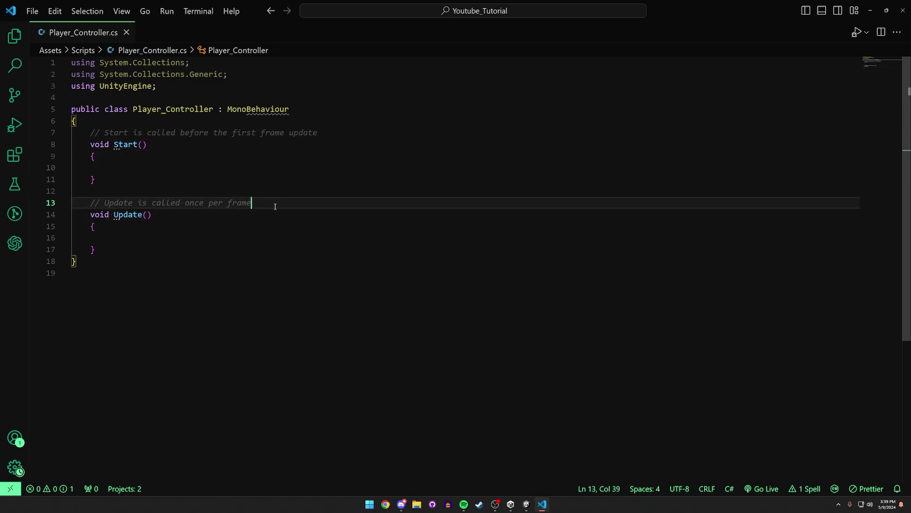
text((60 FPS, 270)
key(BackSpace)
text(FPS, DEPSNDS 0)
key(BackSpace)
key(BackSpace)
key(BackSpace)
key(BackSpace)
key(BackSpace)
key(BackSpace)
key(BackSpace)
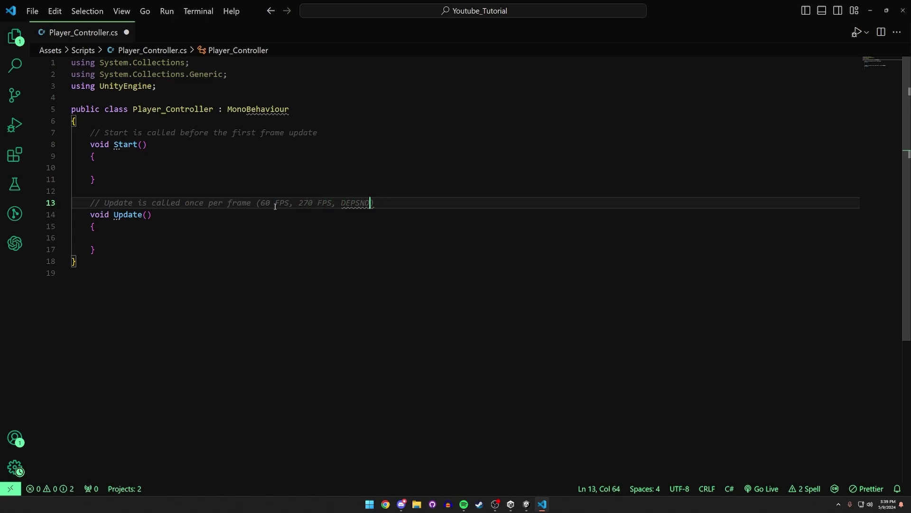
text(e)
key(BackSpace)
key(BackSpace)
key(BackSpace)
text(depends on the users framerate.)
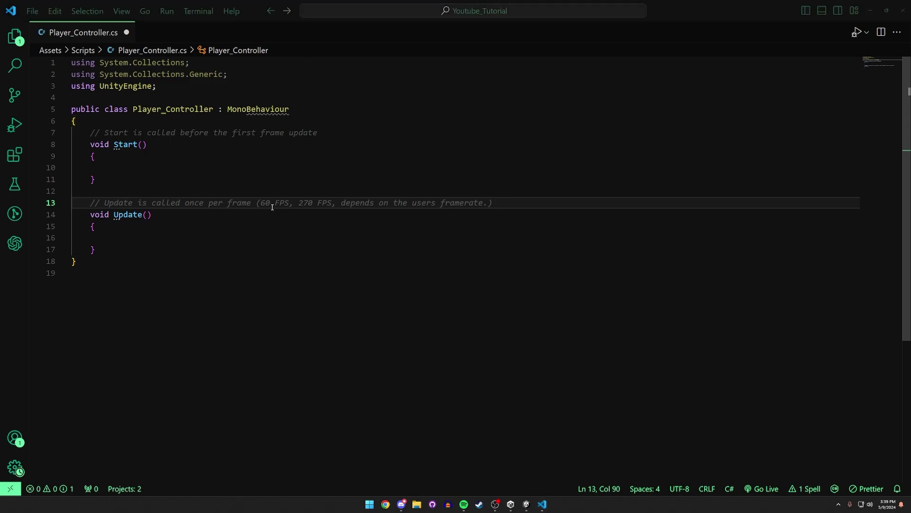
Save the Player_Controller script and switch to Unity to let it recompile.
drag(133, 228, 149, 214)
click(153, 214)
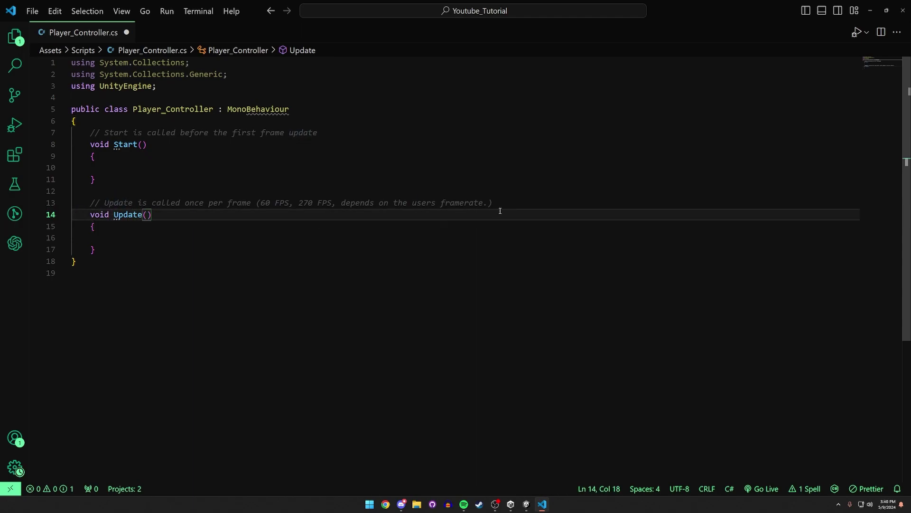
click(164, 231)
click(265, 280)
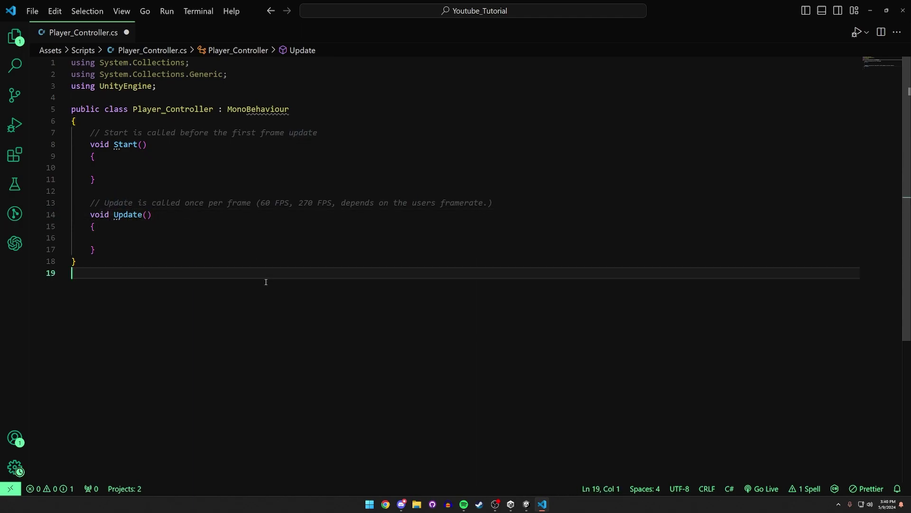
key(ctrl+s)
mouse_move(524, 506)
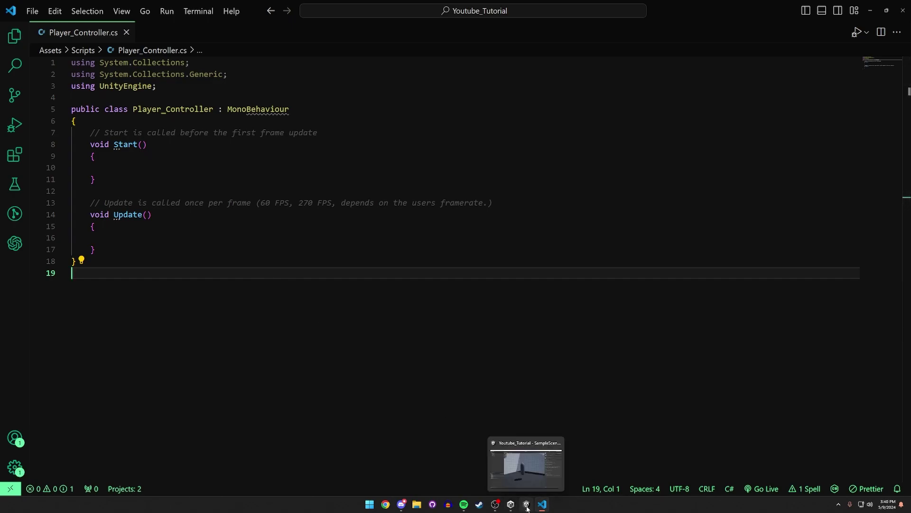
click(527, 508)
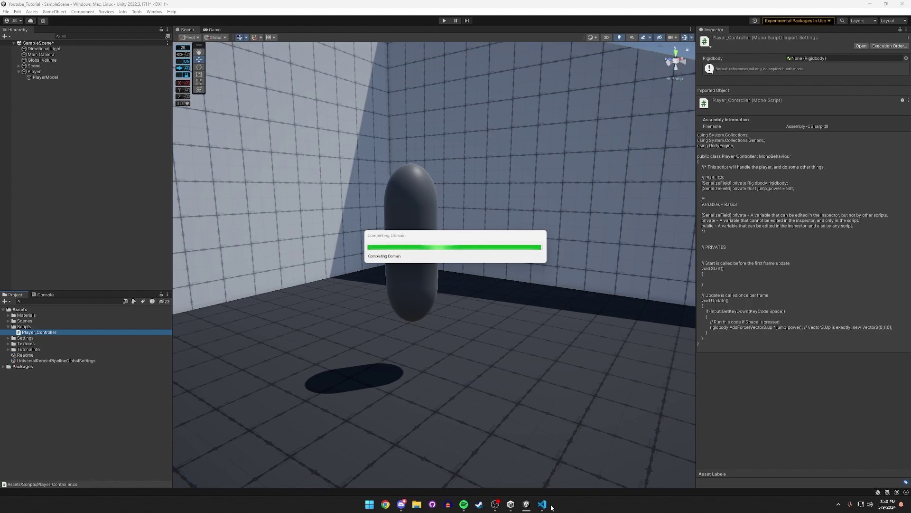
mouse_move(543, 505)
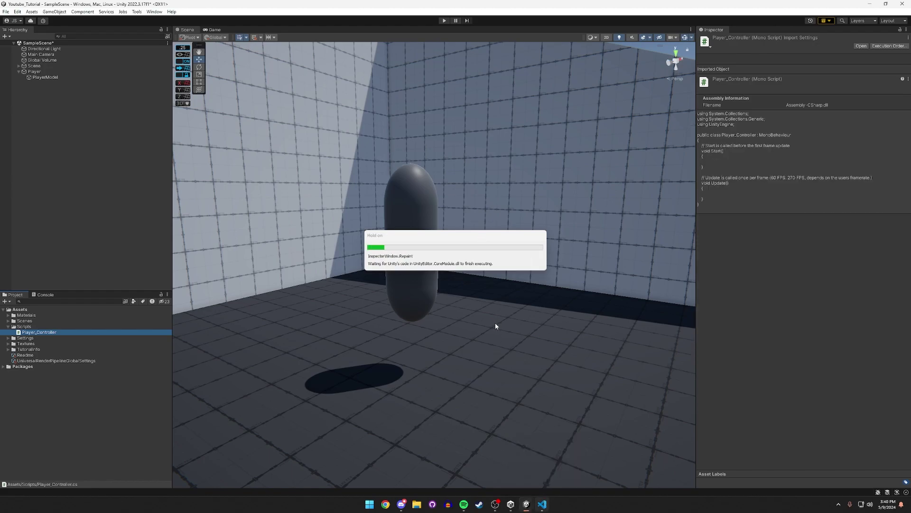
right_drag(481, 325, 441, 344)
key(s)
key(w)
Return to Visual Studio Code and add the lines "public;", "private;" and "[SerializeField] private;" at the start of the Player_Controller class.
click(542, 509)
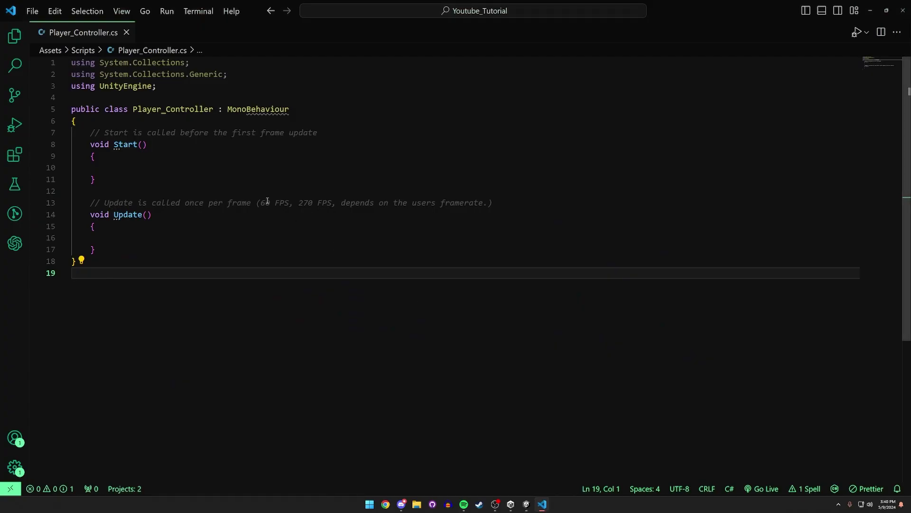
click(121, 121)
key(Return)
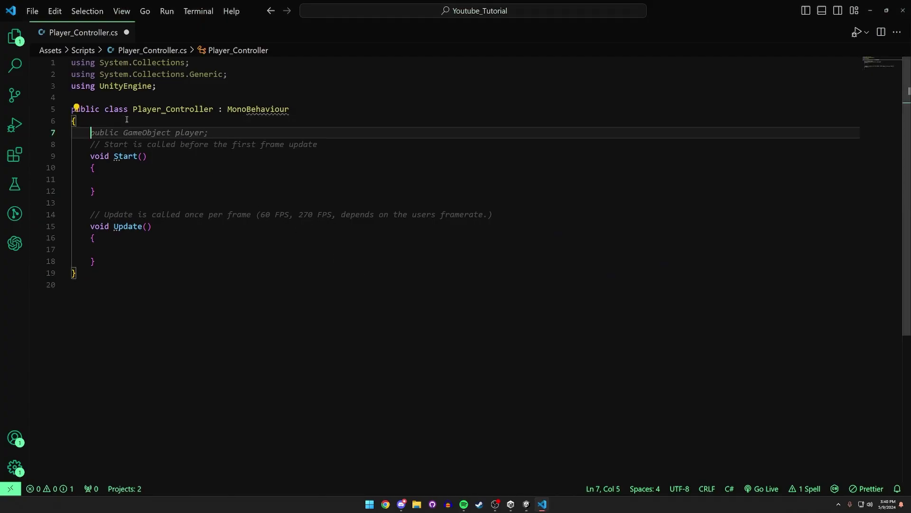
key(Return)
key(Up)
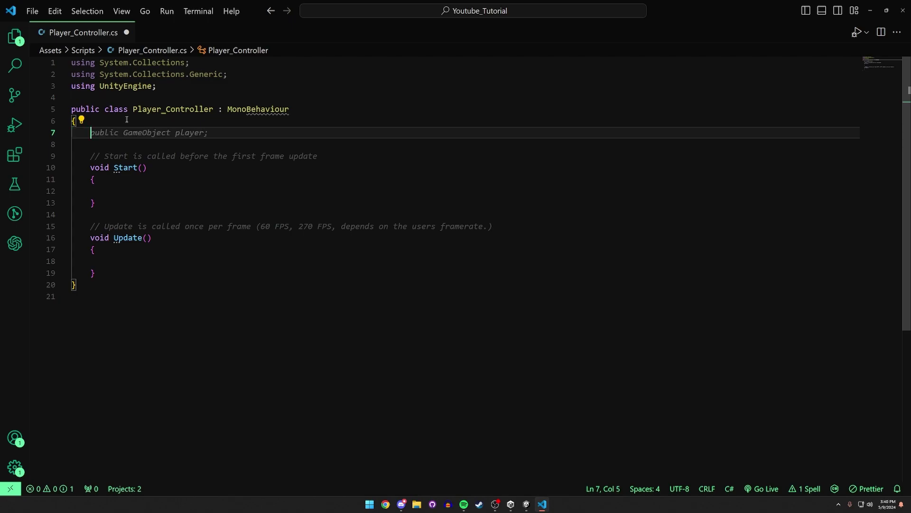
text(public;)
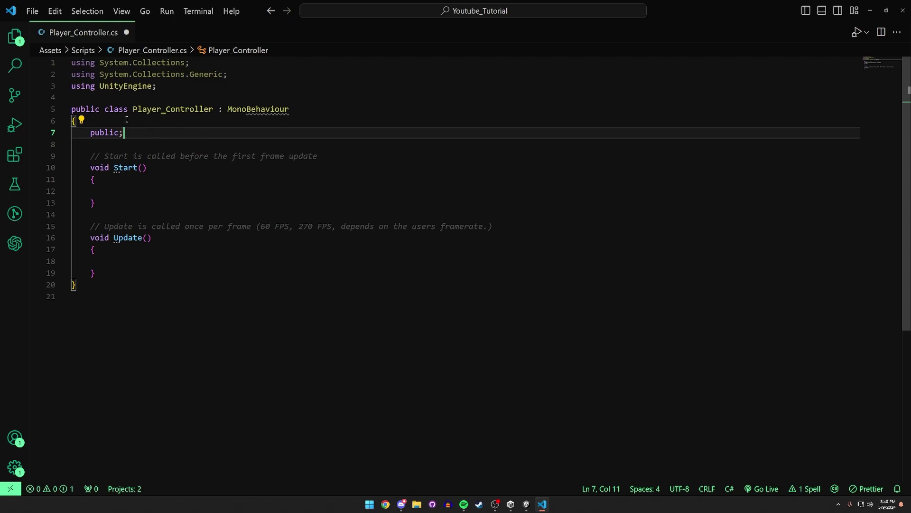
key(Return)
text(private;)
key(Return)
text([SerializeField] priva)
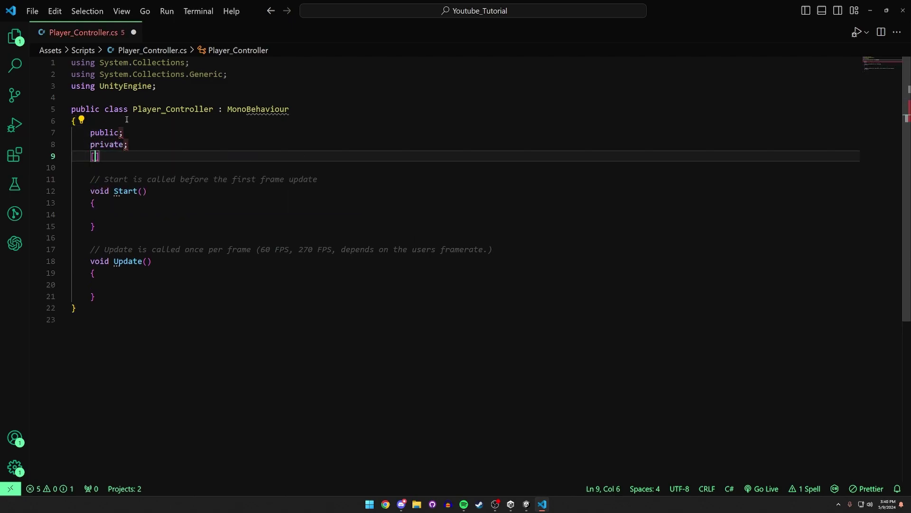
text(te;)
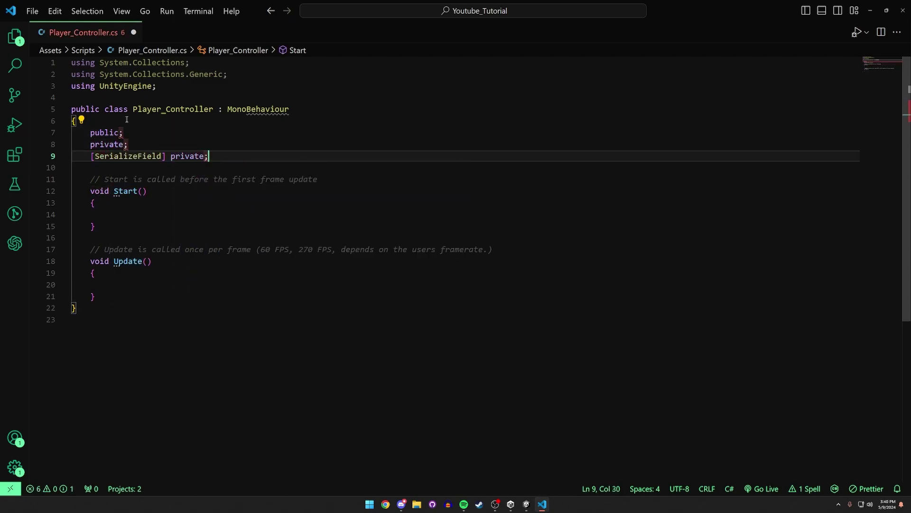
double_click(119, 133)
click(125, 133)
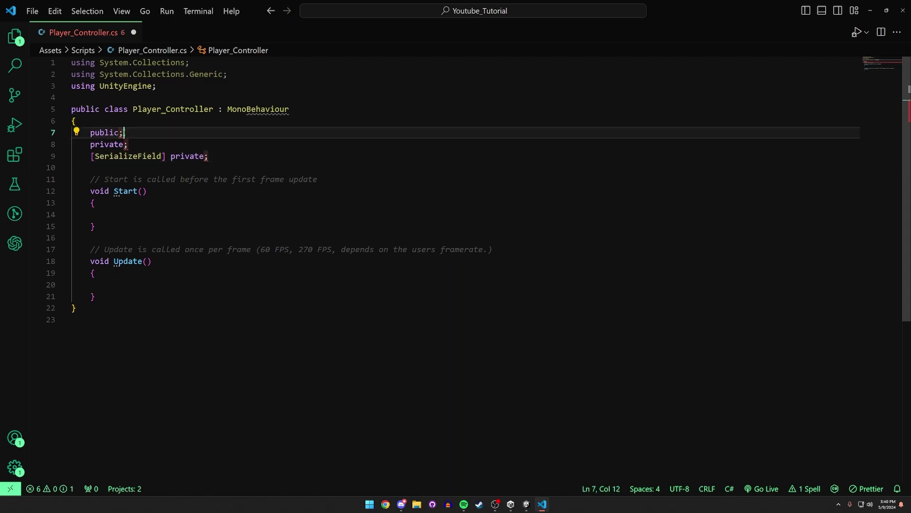
Examine the "private;" and "[SerializeField] private;" lines at the start of the Player_Controller class.
double_click(115, 144)
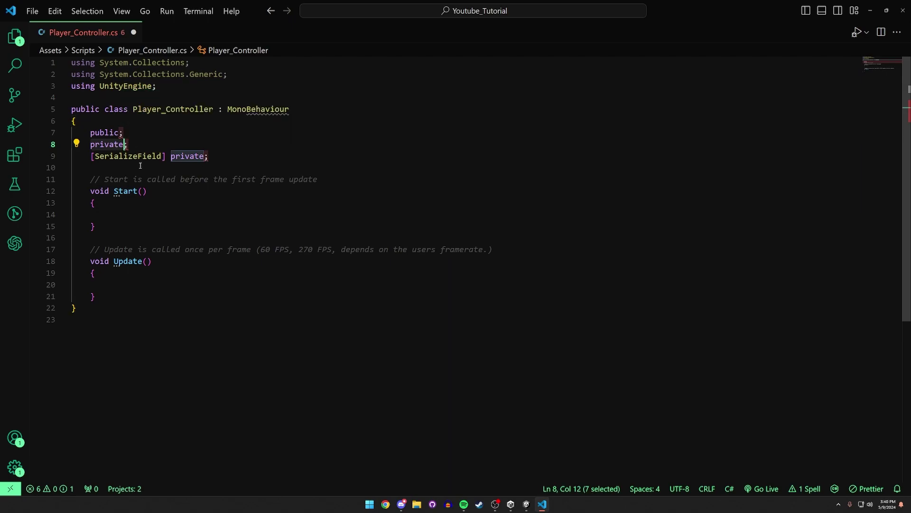
drag(92, 157, 205, 157)
click(216, 157)
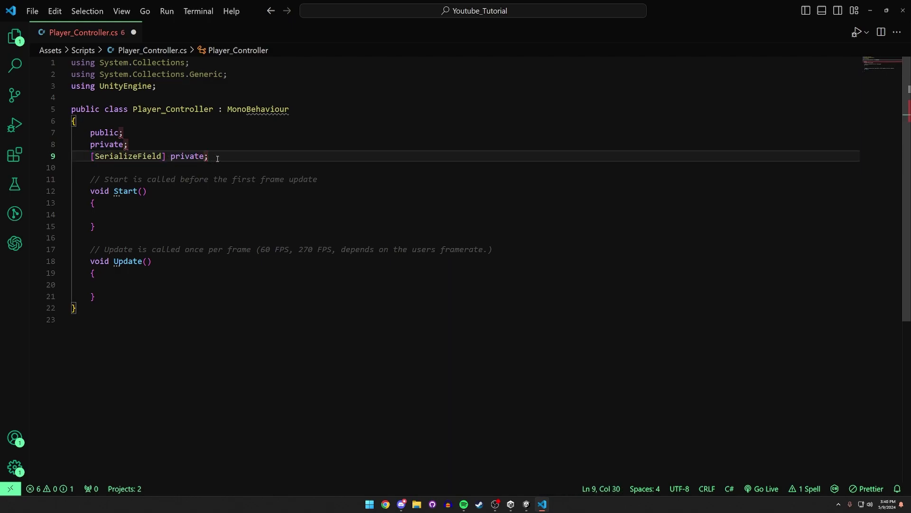
Switch to Unity and view the Player object's components, checking back against the "[SerializeField] private;" line in Visual Studio Code.
click(529, 503)
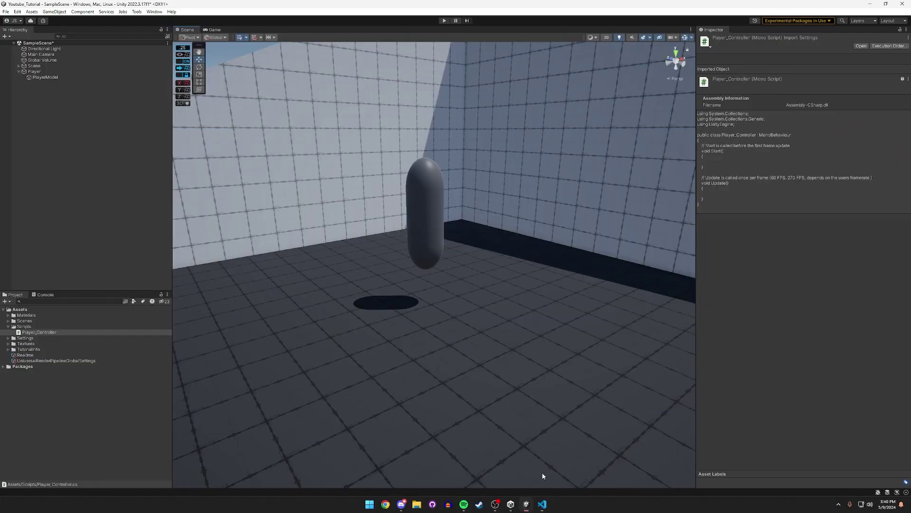
click(22, 71)
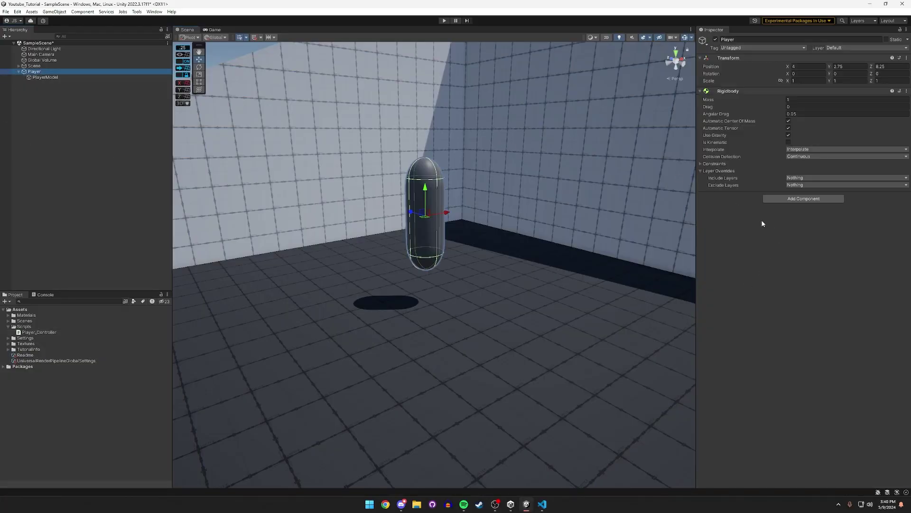
click(542, 504)
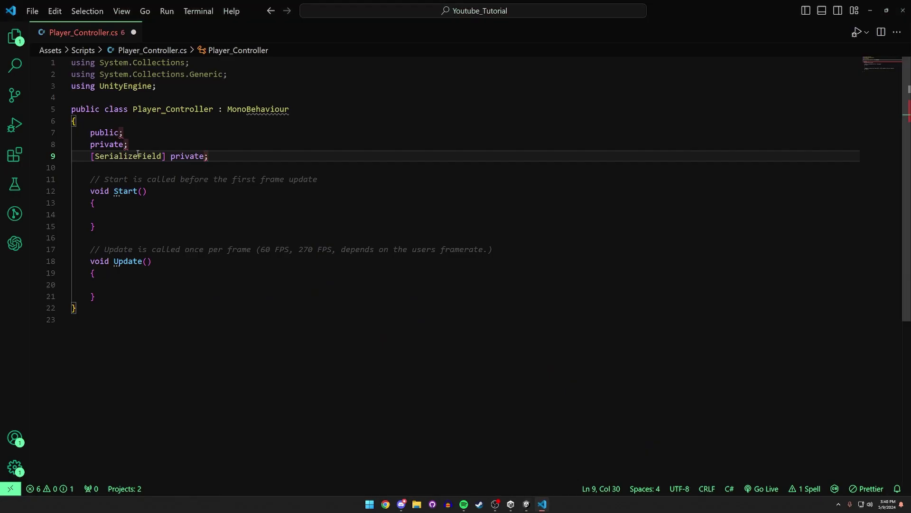
drag(92, 160, 207, 156)
key(alt+Tab)
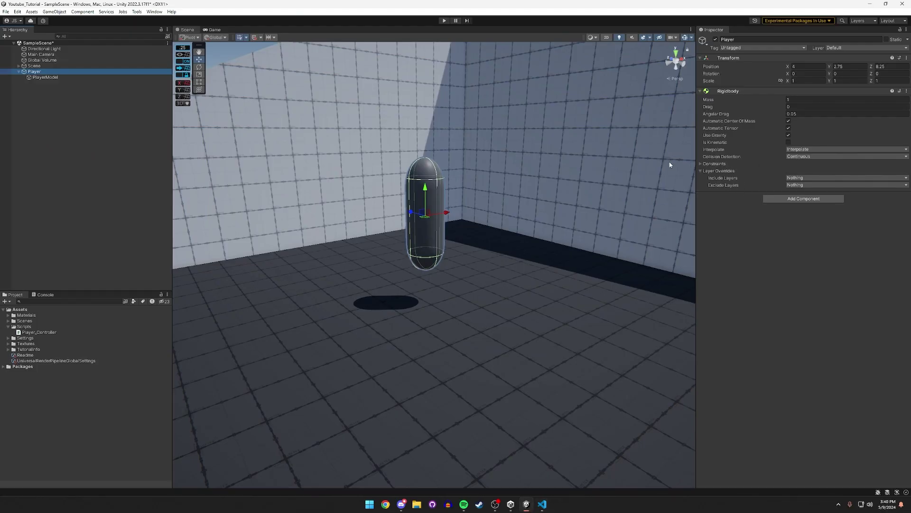
Return to Visual Studio Code and examine the "private;" and "public;" lines.
key(alt+Tab)
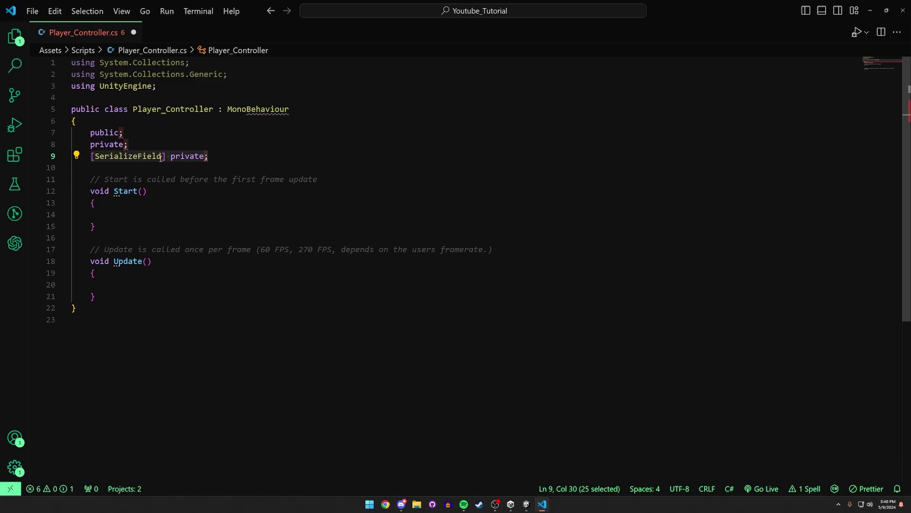
drag(138, 144, 91, 145)
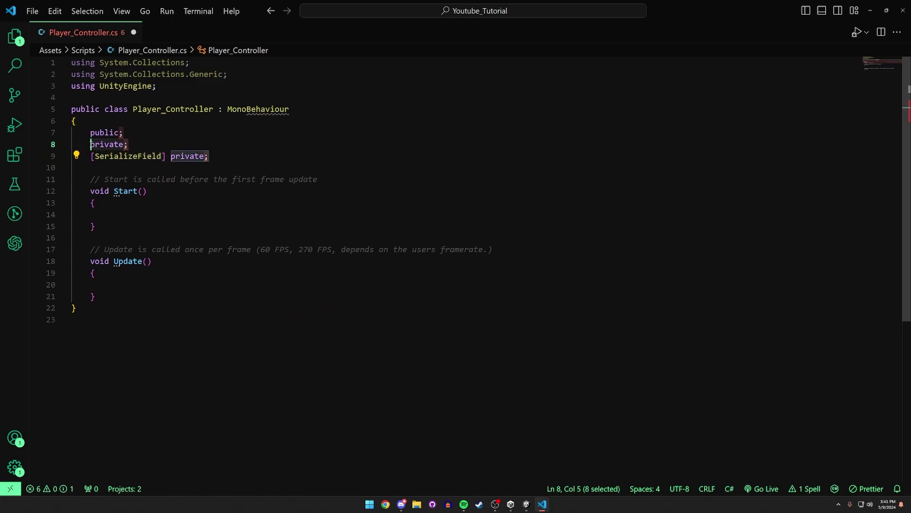
click(130, 148)
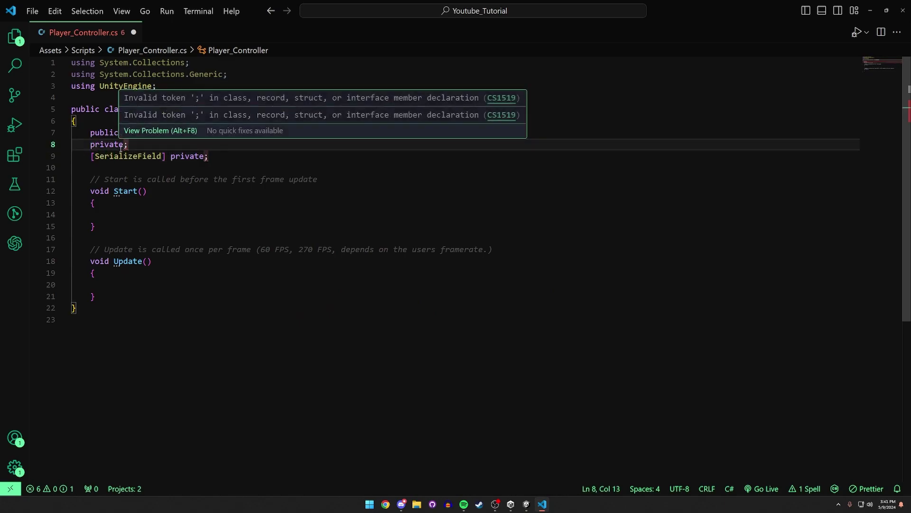
click(118, 144)
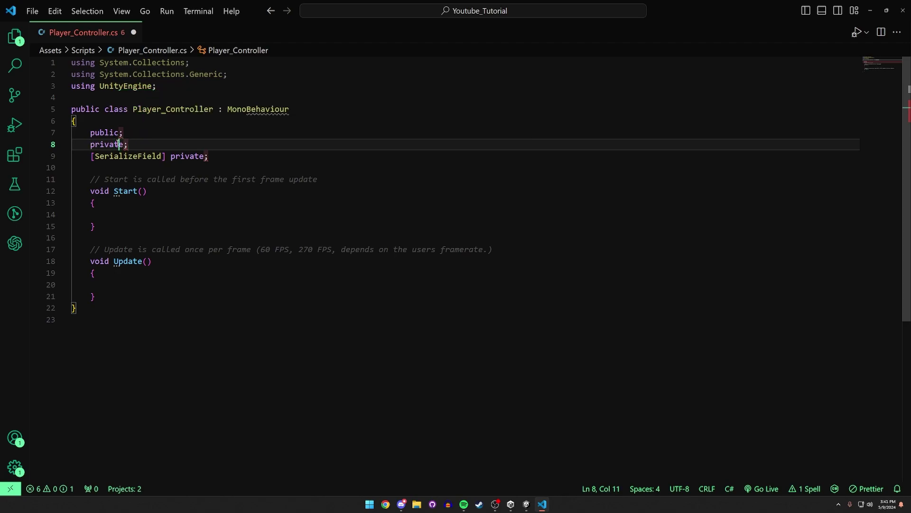
click(111, 144)
double_click(119, 144)
click(128, 145)
double_click(113, 133)
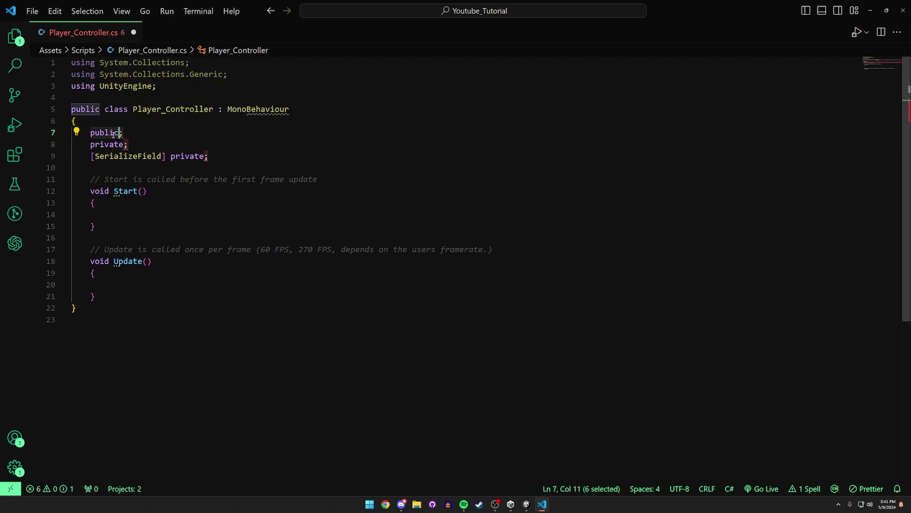
click(132, 132)
Replace the three access modifier lines in the Player_Controller class with a single unfinished declaration, "[SerializeField] private".
drag(141, 132, 67, 136)
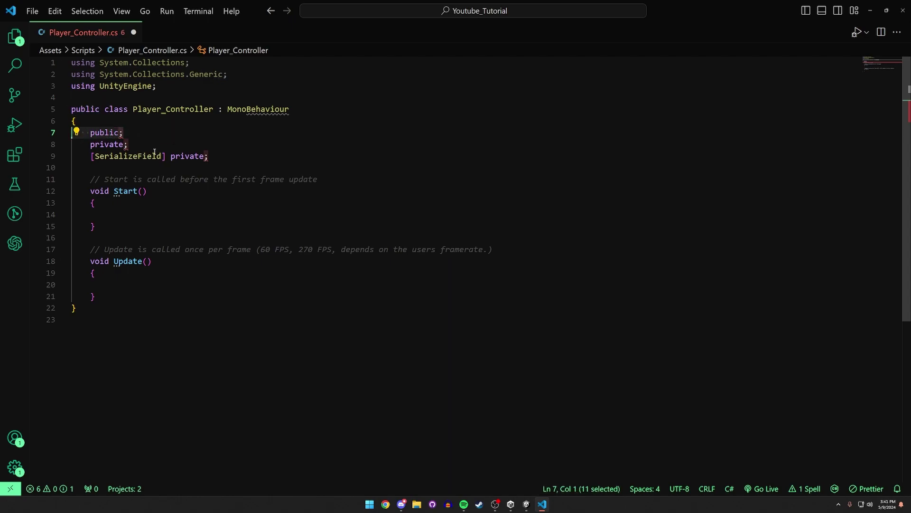
key(BackSpace)
drag(216, 156, 94, 137)
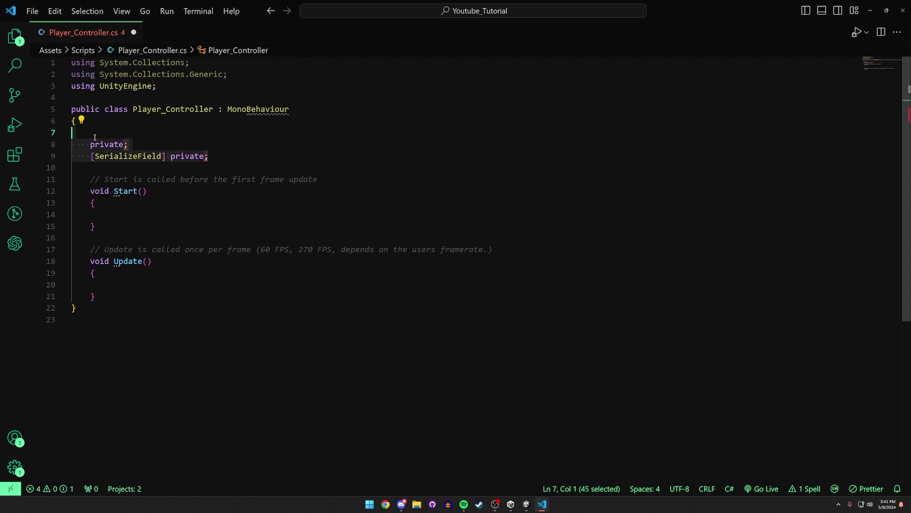
key(BackSpace)
key(Tab)
text([SerializeField)
key(Tab)
text(] private)
key(Escape)
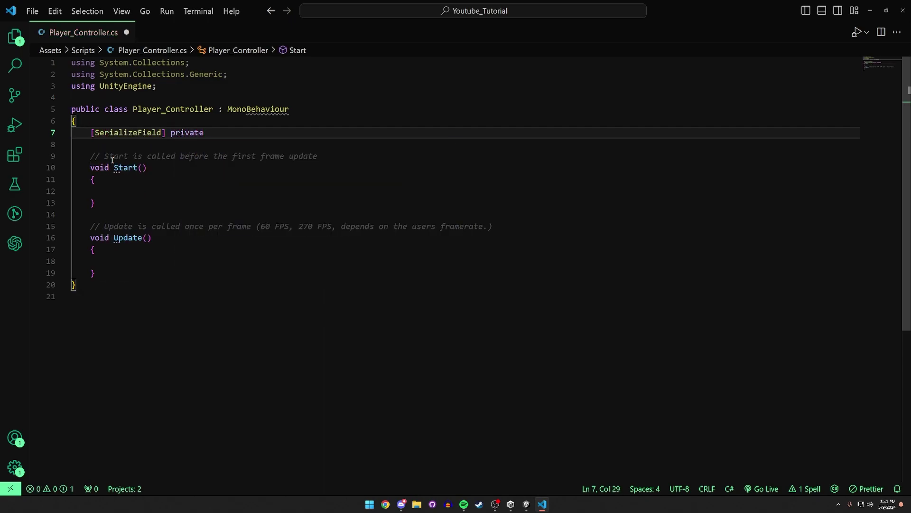
List the data types bool, int, float and double on separate lines below the "[SerializeField] private" line.
key(Return)
key(Return)
text(bool)
key(Escape)
key(Return)
text(int)
key(Return)
key(Return)
key(ctrl+z)
key(ctrl+z)
key(Return)
text(float)
key(Return)
text(double)
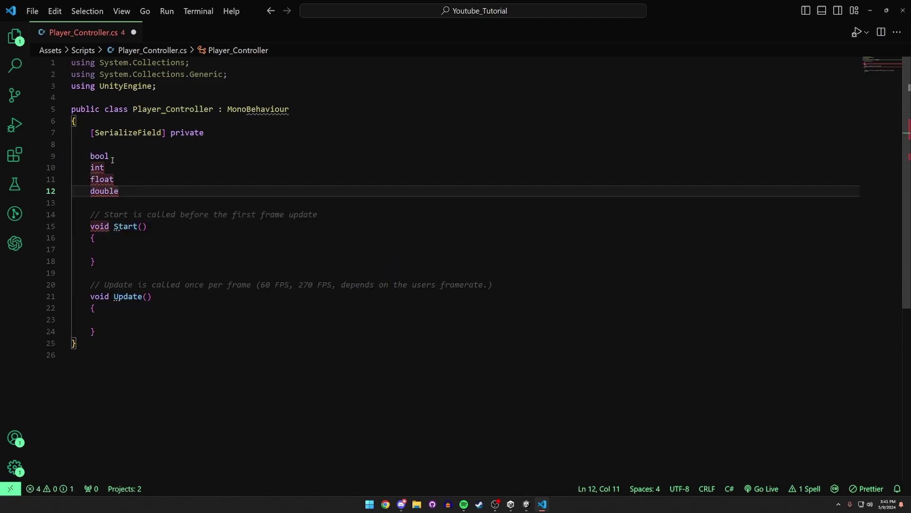
Extend the data type list with string, enum and struct on separate lines.
key(Return)
text(string)
key(Return)
text(enum)
key(Return)
key(Return)
text(s)
key(ctrl+z)
key(ctrl+z)
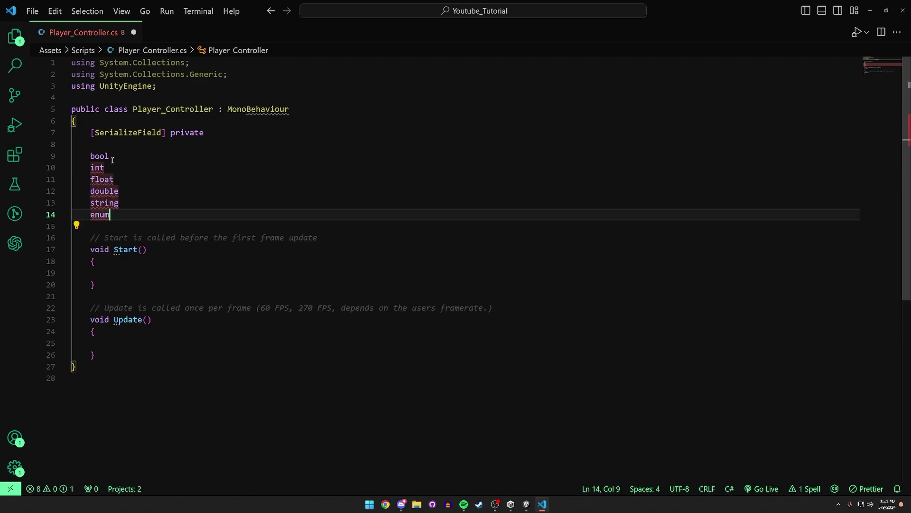
key(Return)
text(struct)
Delete the whole list of data types from bool to struct.
drag(86, 156, 67, 152)
click(139, 226)
key(BackSpace)
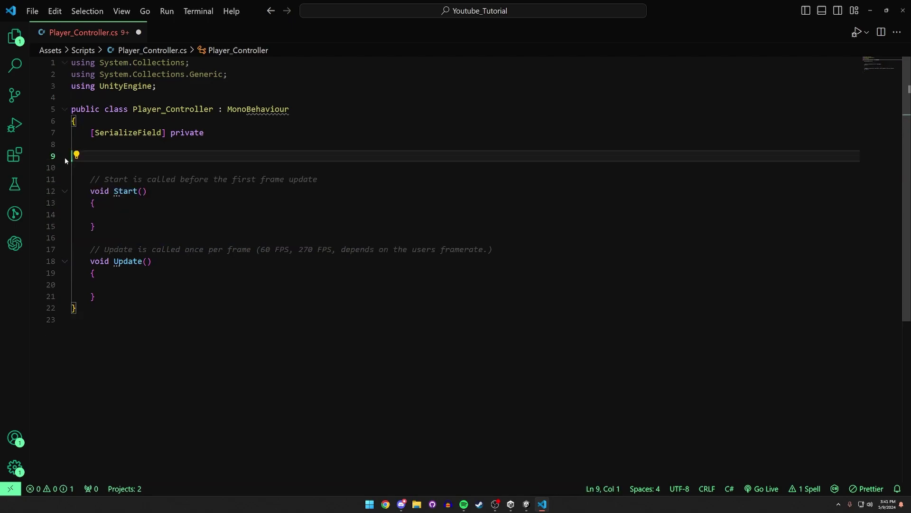
key(BackSpace)
Switch to Unity and collapse the Player's Rigidbody and Transform components to view them as a list.
key(alt+Tab)
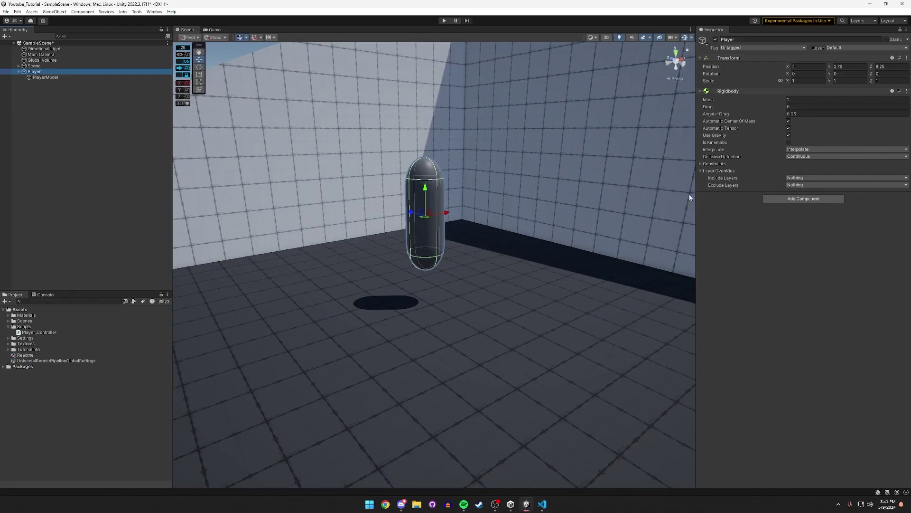
click(722, 92)
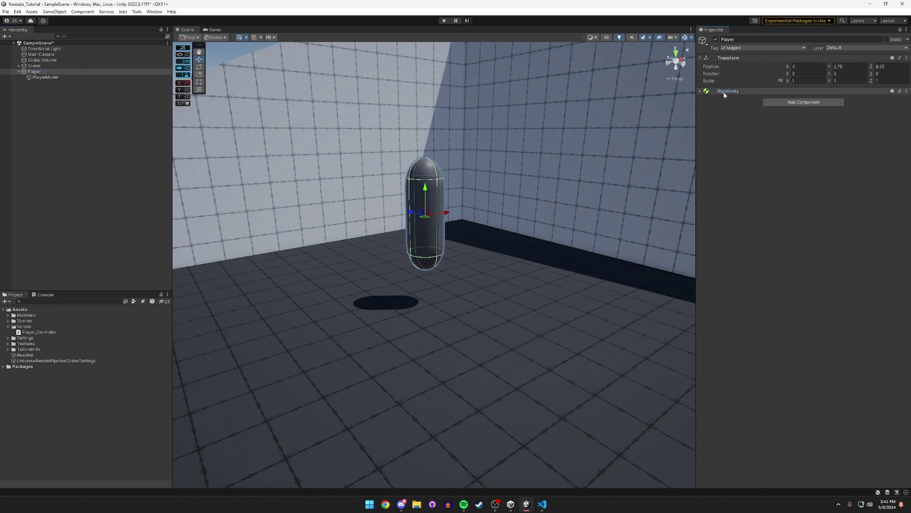
click(727, 59)
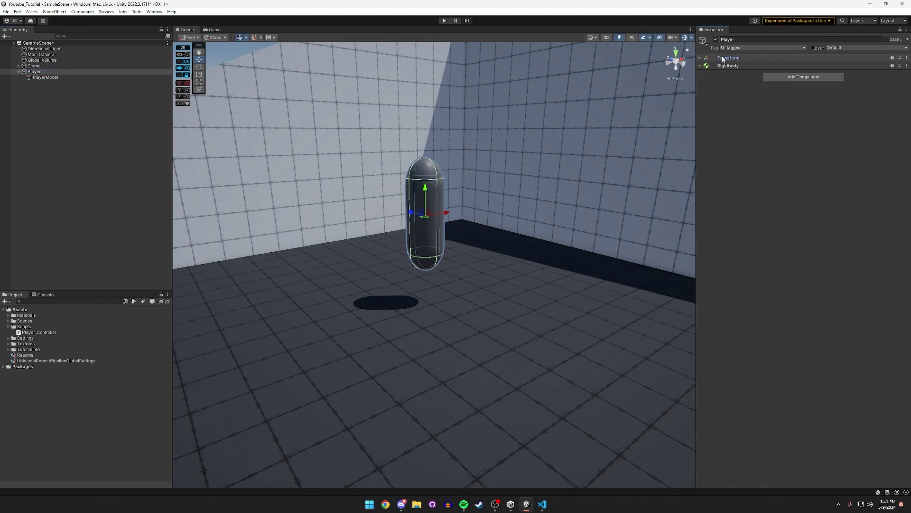
Return to Visual Studio Code and try Player_Controller as the type of the "[SerializeField] private" declaration.
key(alt+Tab)
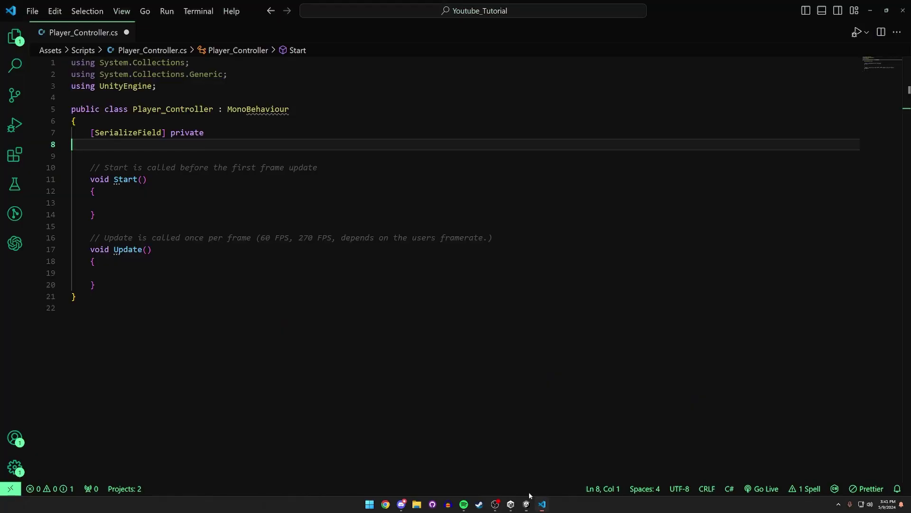
click(217, 134)
double_click(190, 108)
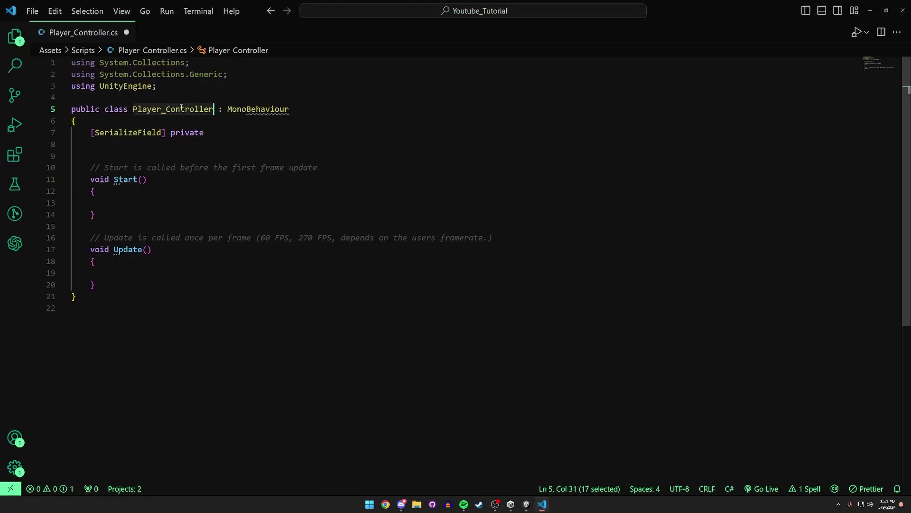
click(209, 133)
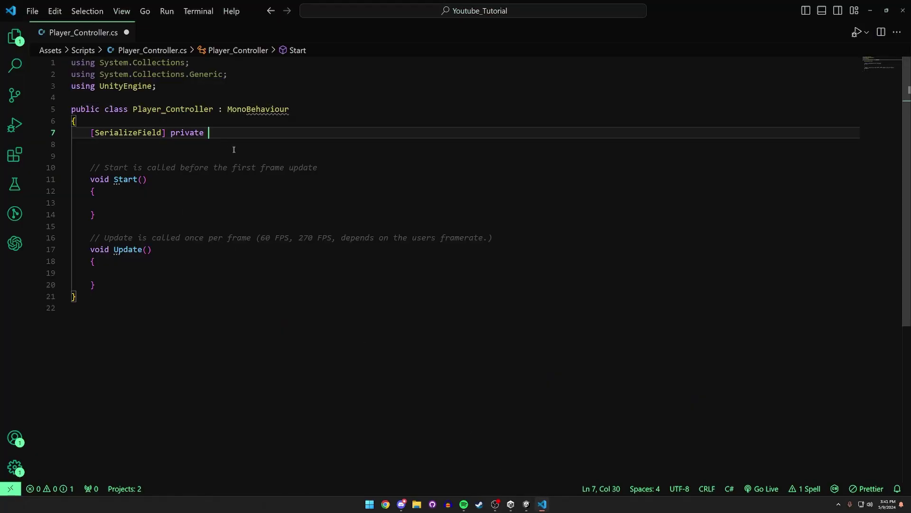
text(Player_Controller)
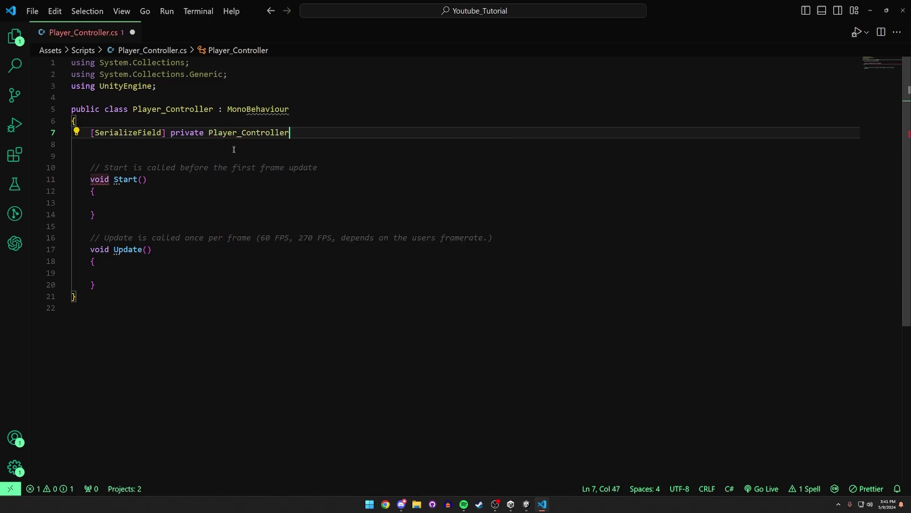
Erase the Player_Controller type from the "[SerializeField] private" declaration.
key(BackSpace)
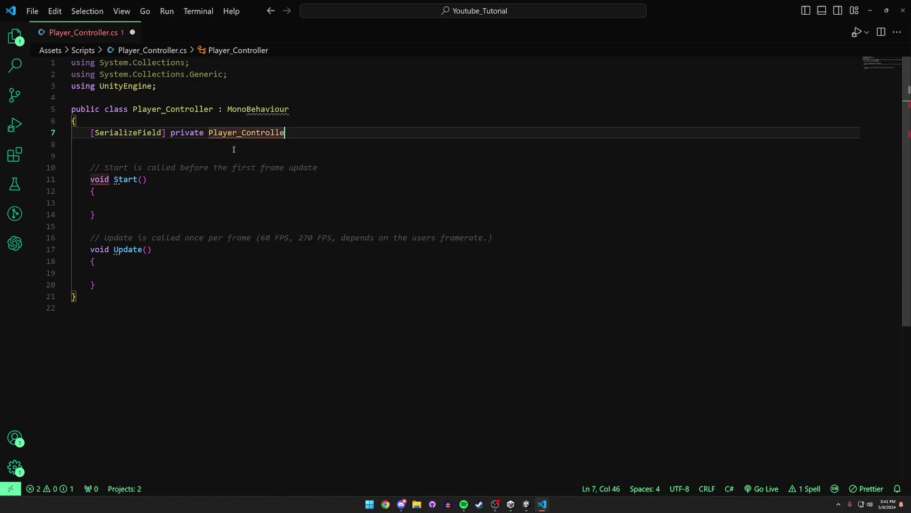
key(BackSpace)
key(BackSpace)
key(BackSpace)
key(BackSpace)
key(BackSpace)
key(BackSpace)
key(BackSpace)
key(BackSpace)
key(BackSpace)
key(BackSpace)
key(BackSpace)
key(BackSpace)
key(BackSpace)
key(BackSpace)
key(BackSpace)
key(BackSpace)
key(BackSpace)
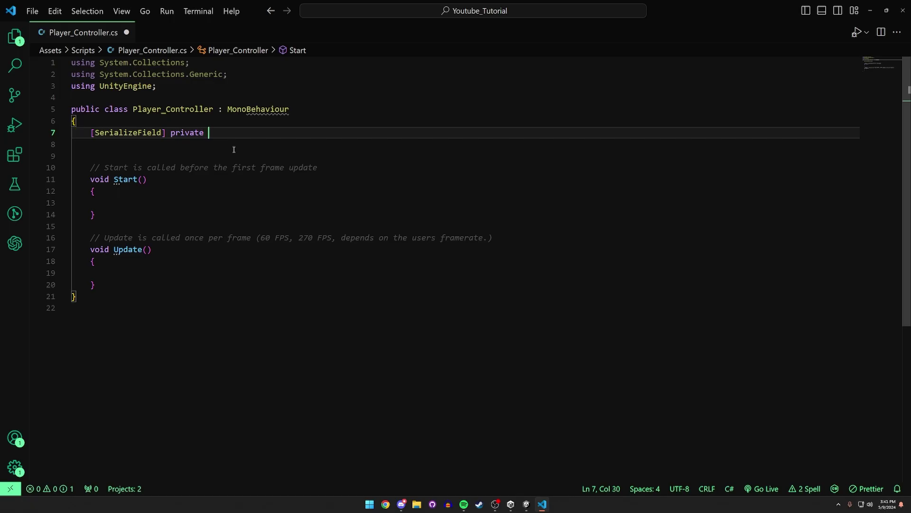
Switch to Unity and look at the Player's Rigidbody component and its settings.
key(alt+Tab)
click(718, 66)
click(716, 66)
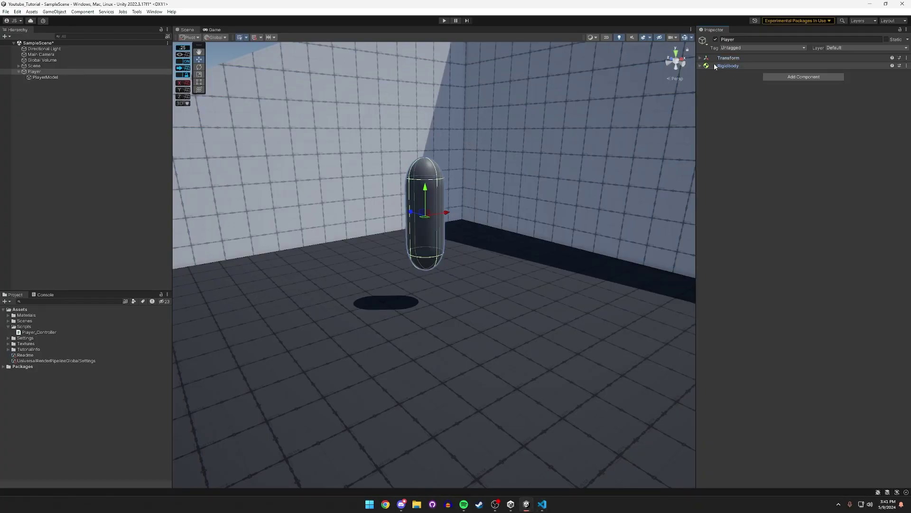
click(711, 65)
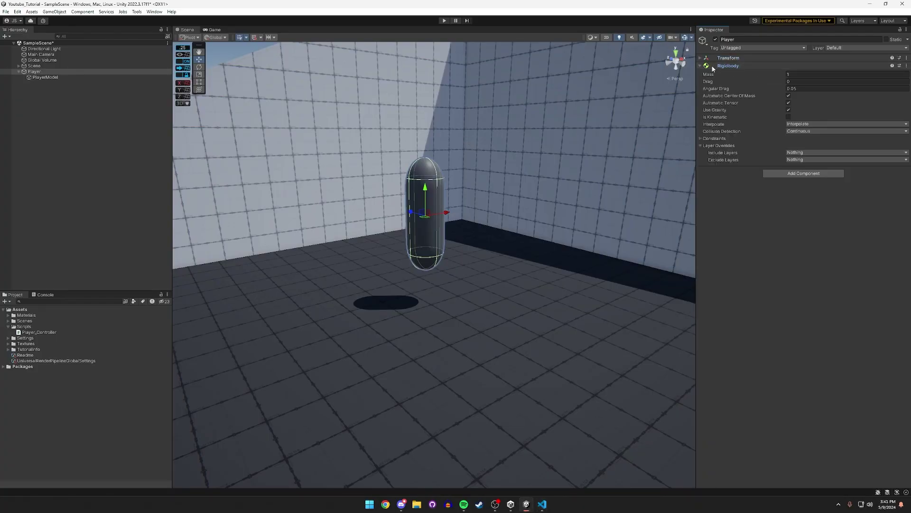
click(711, 65)
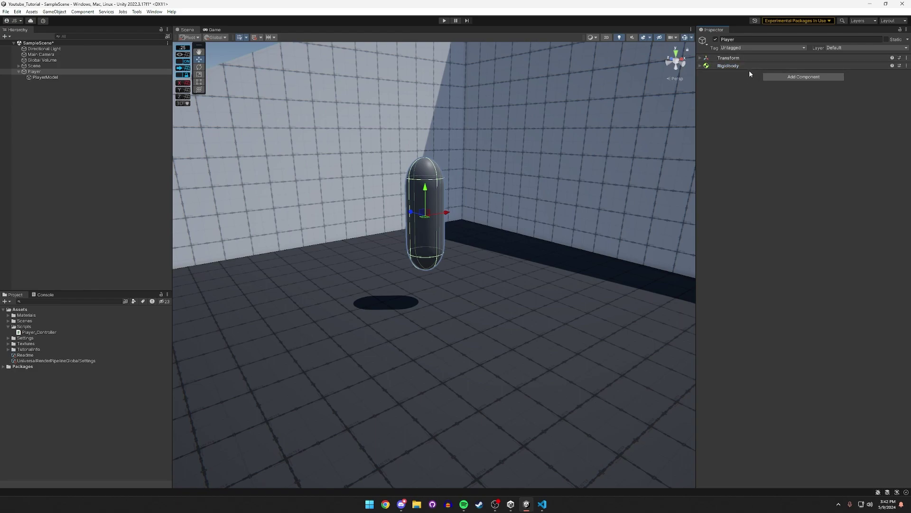
click(723, 66)
Return to Visual Studio Code and complete the declaration as "[SerializeField] private Rigidbody rb;" with the comment "// This is our player's rigidbody.".
key(alt+Tab)
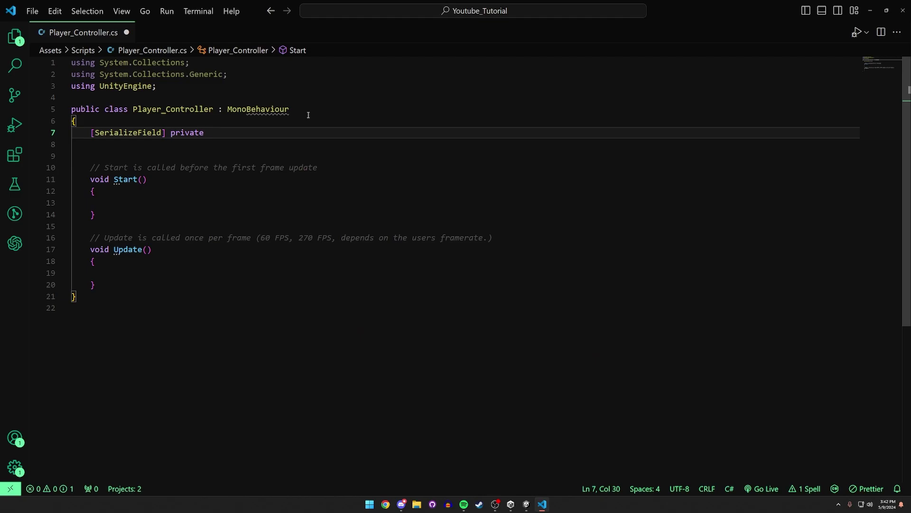
text(Rigid)
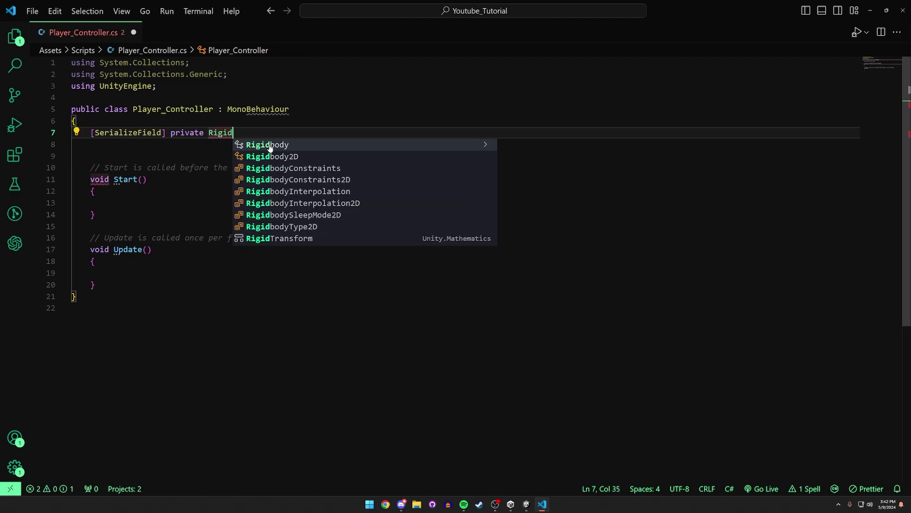
click(269, 145)
text(rb;)
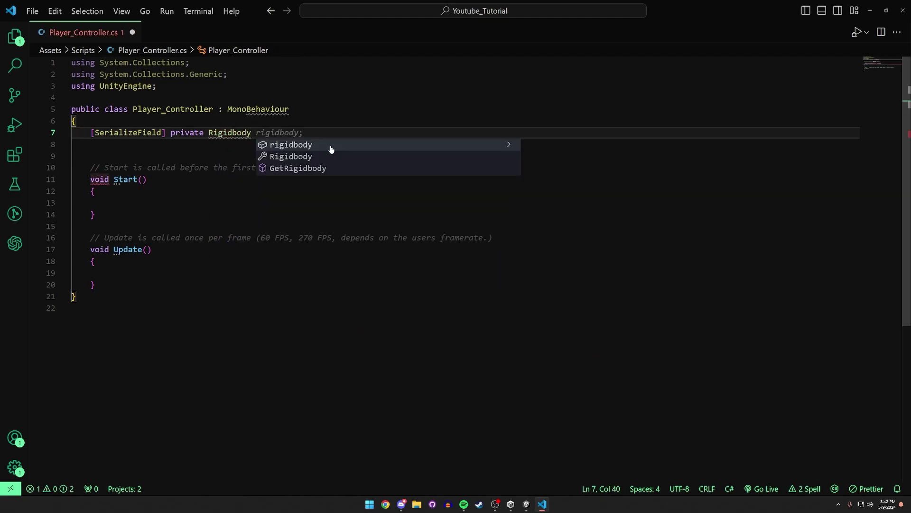
text( // )
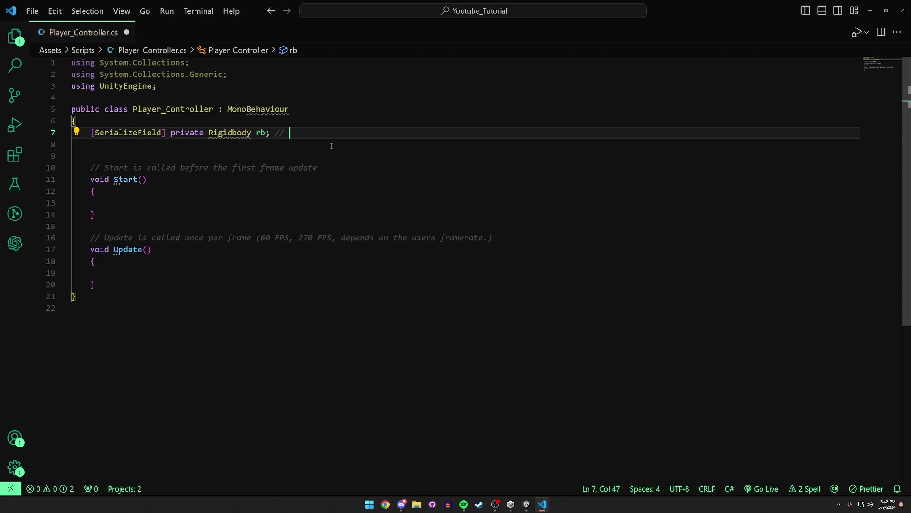
text(This is our player's rigidobbody.)
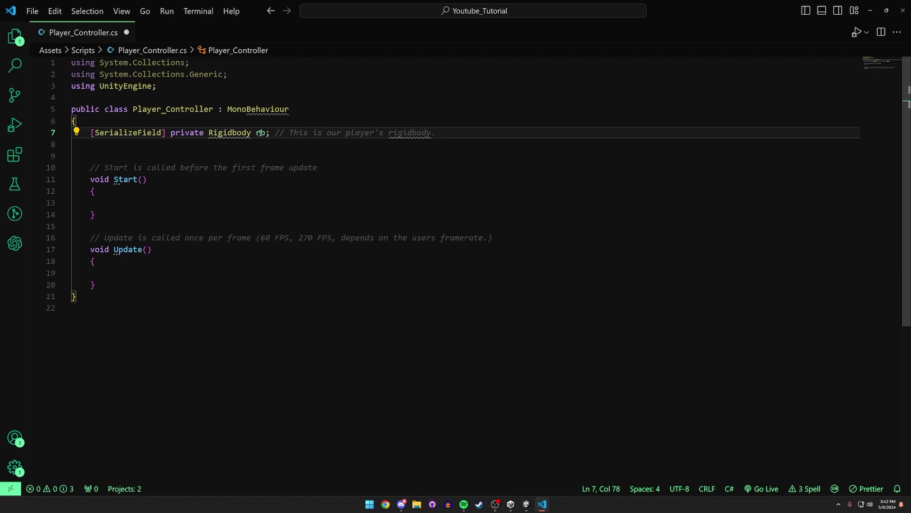
double_click(260, 133)
click(156, 272)
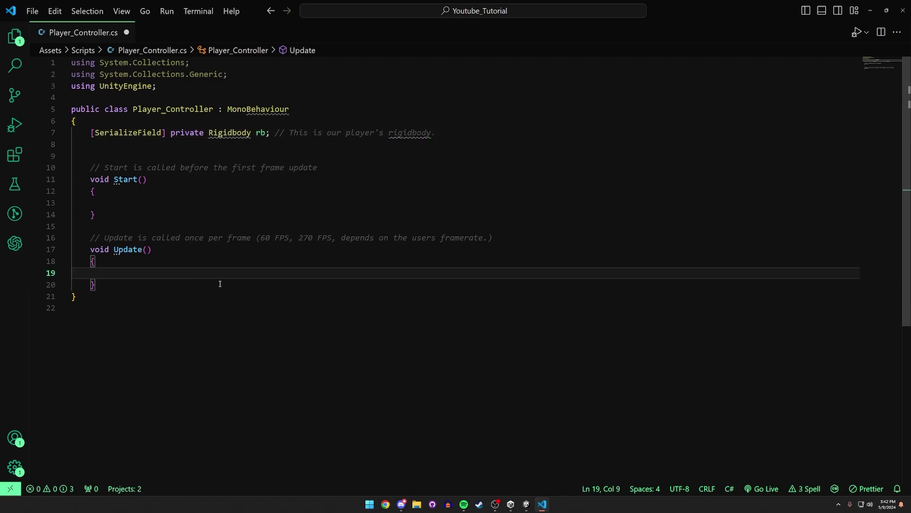
Start an if statement in the Update method whose condition calls Input.GetKeyDown.
text(if)
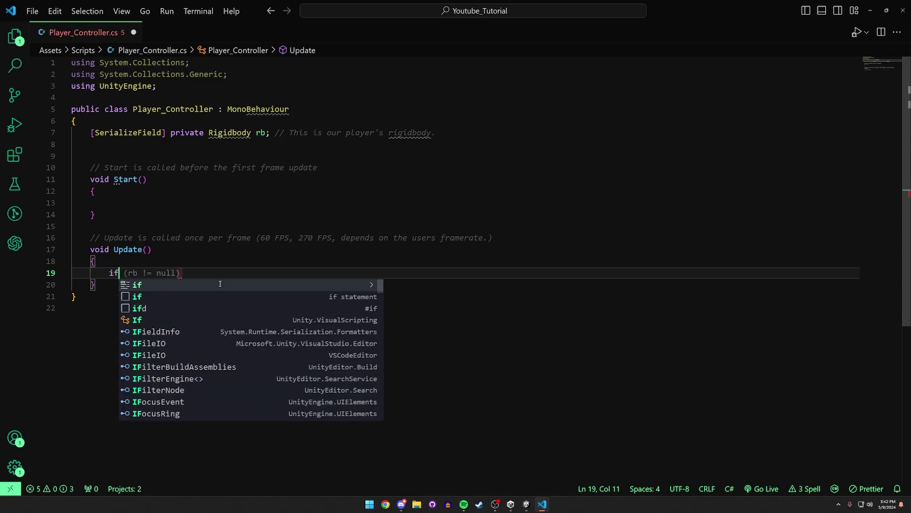
text( (Input)
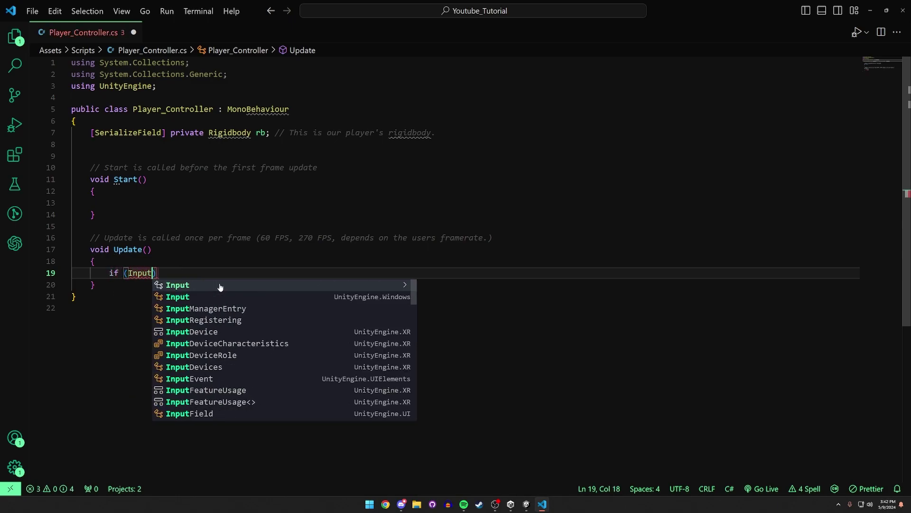
key(Escape)
text(.)
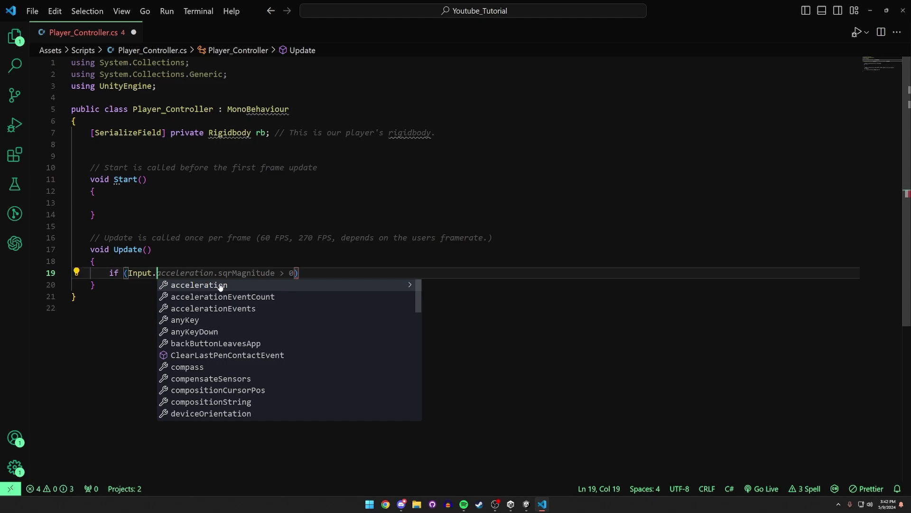
text(getKeyD)
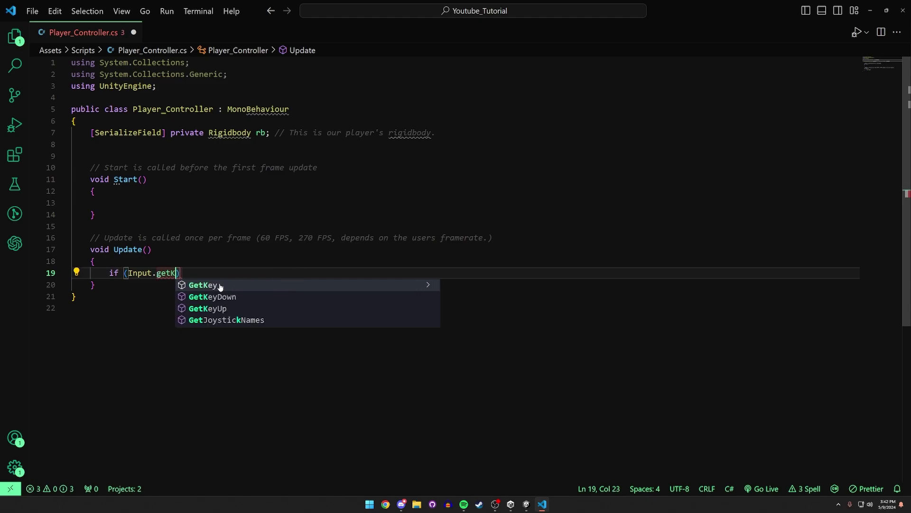
click(220, 284)
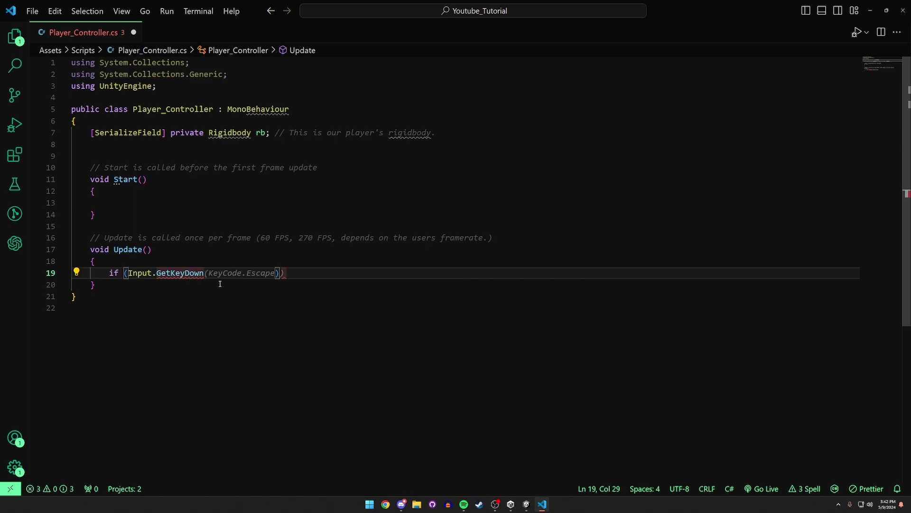
Browse the available KeyCode options and complete the condition as "if (Input.GetKeyDown(KeyCode.Space))".
text((KeyCode)
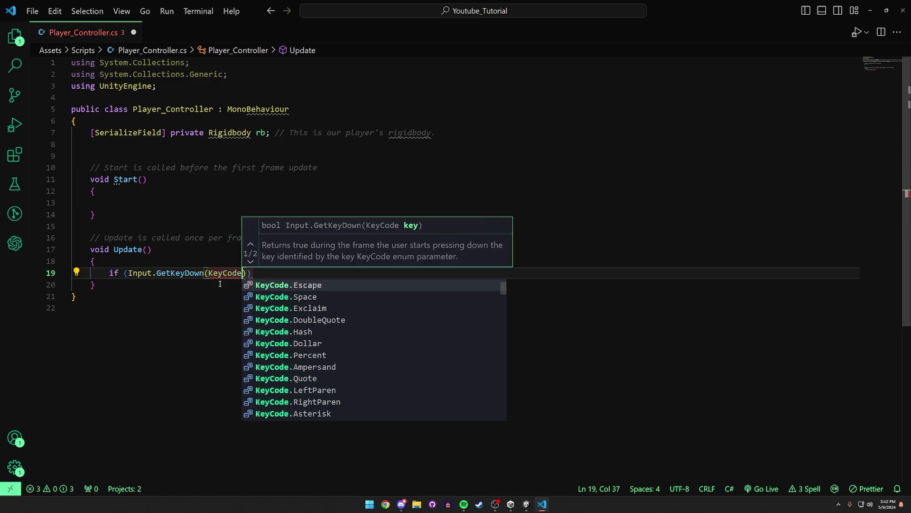
text(.Es)
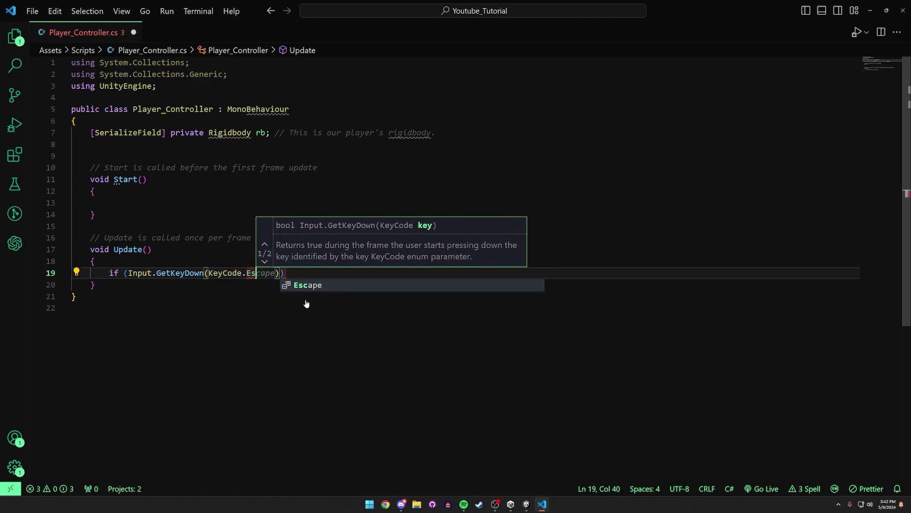
key(BackSpace)
key(BackSpace)
scroll(305, 304, down, 20)
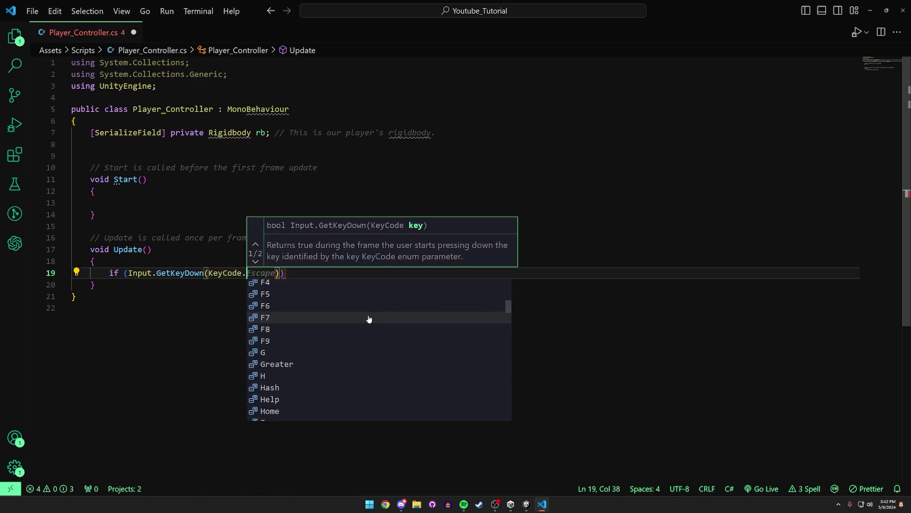
scroll(495, 345, down, 14)
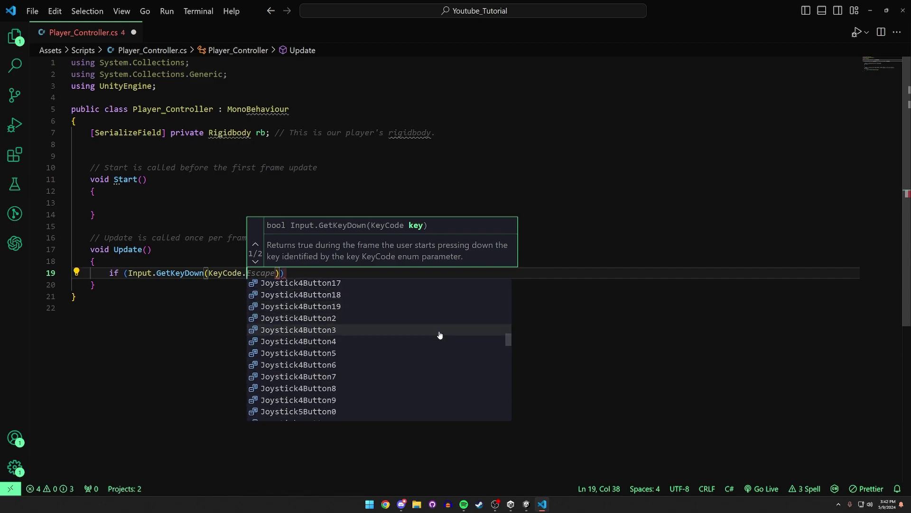
text(Sp)
key(Tab)
key(End)
key(Return)
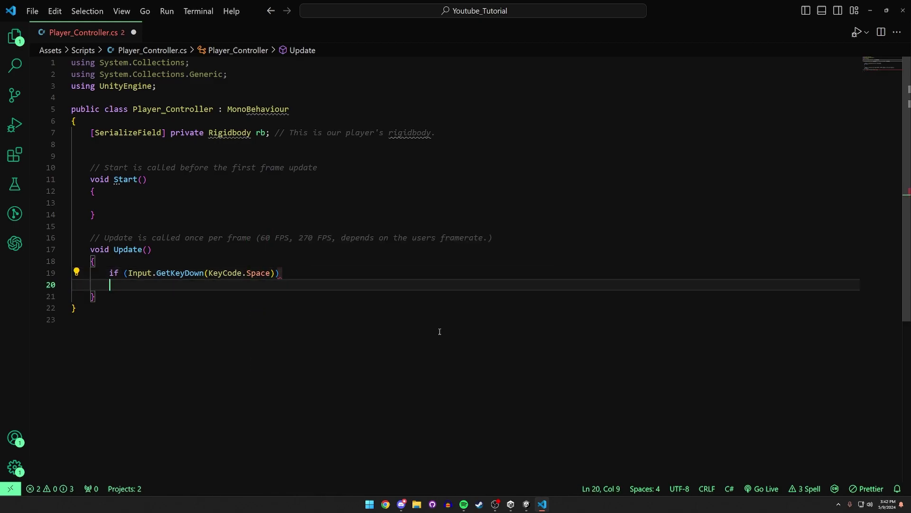
Give the if statement a braced body containing Debug.Log("User has pressed space."); and save the script.
text({)
key(Return)
text(Debug.Log)
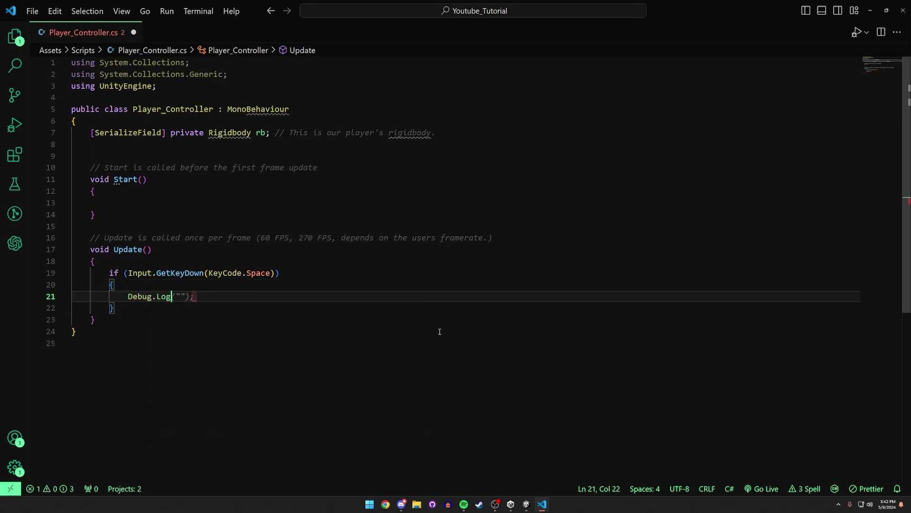
text(("User has pres)
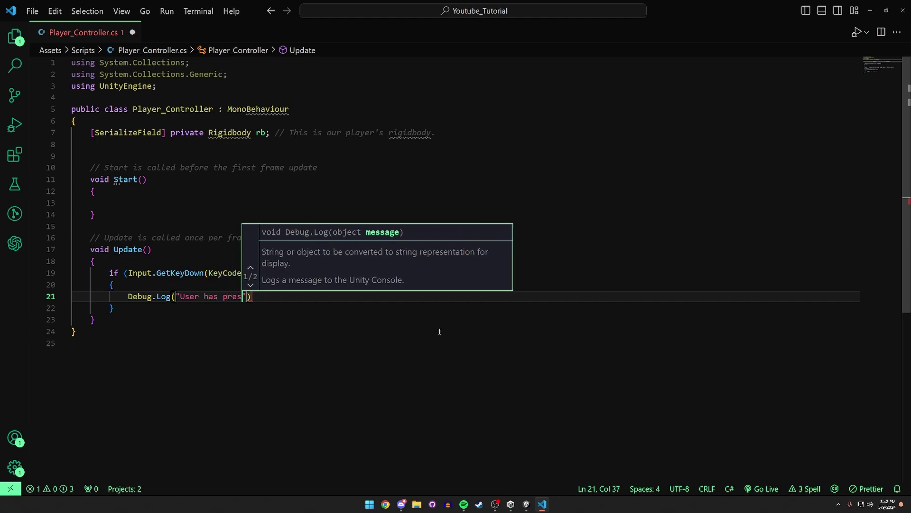
text(sed space."))
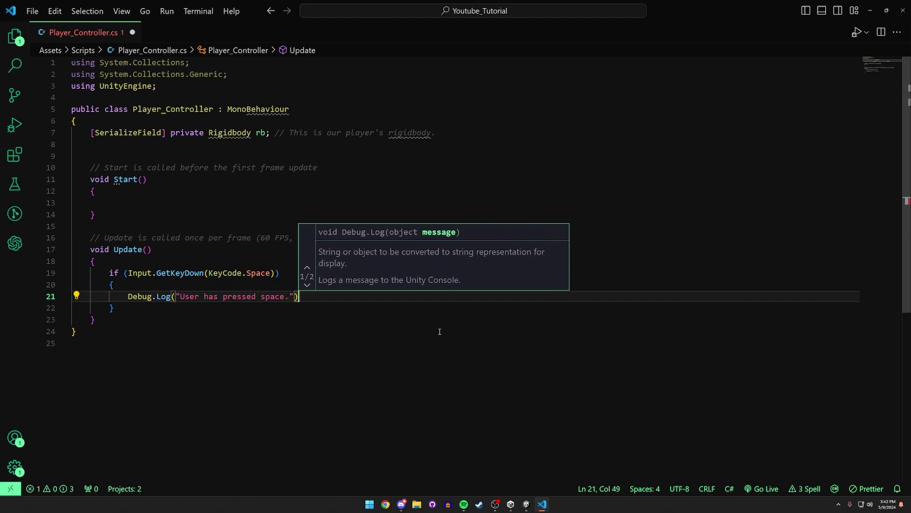
text(;)
key(ctrl+s)
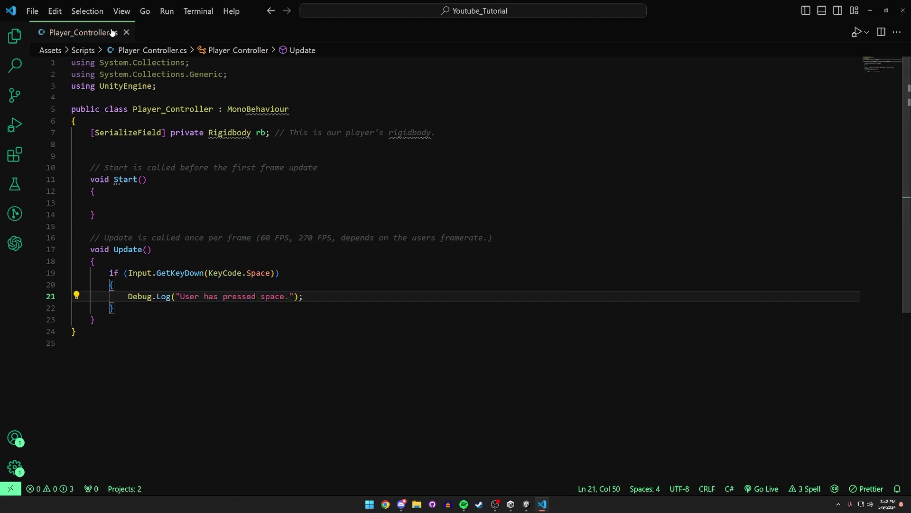
Switch to Unity, run the game with an enlarged Console in view, and stop it.
click(526, 504)
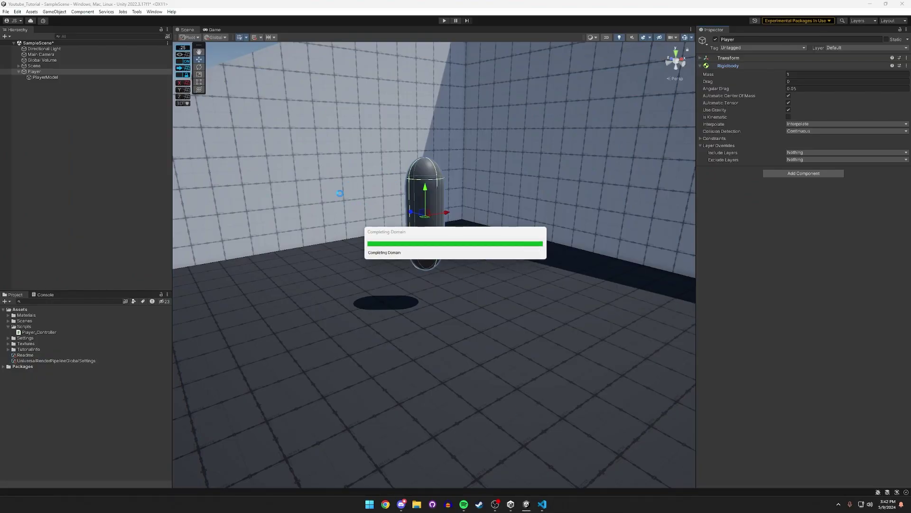
click(730, 66)
click(444, 21)
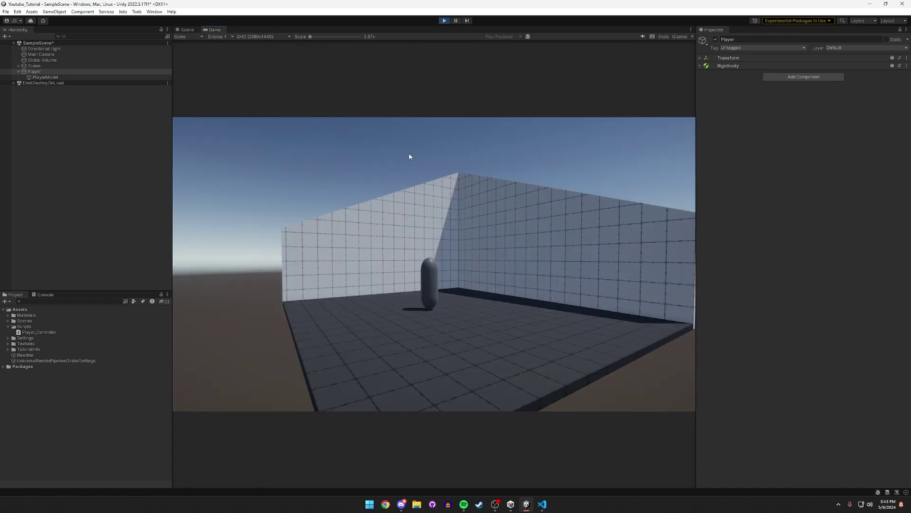
click(44, 294)
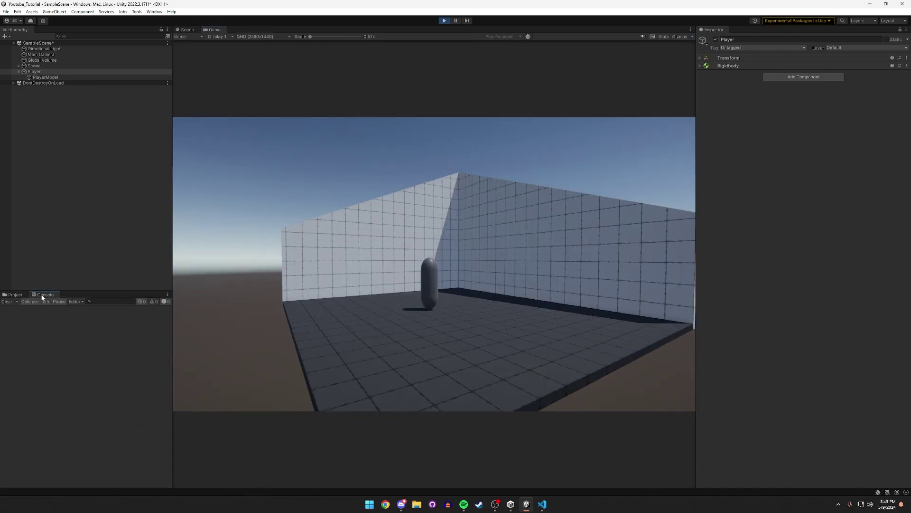
drag(67, 291, 78, 253)
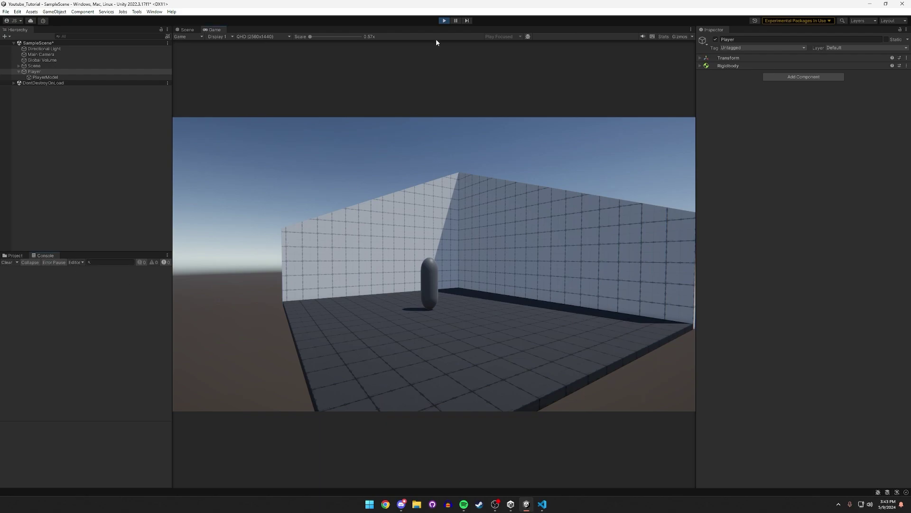
click(440, 20)
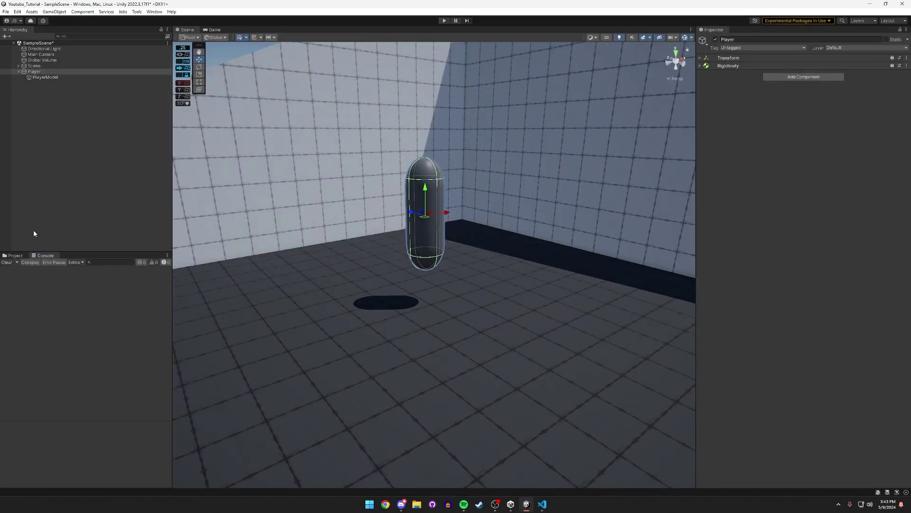
Attach the Player_Controller script from the Scripts folder to the Player object.
click(10, 258)
click(32, 73)
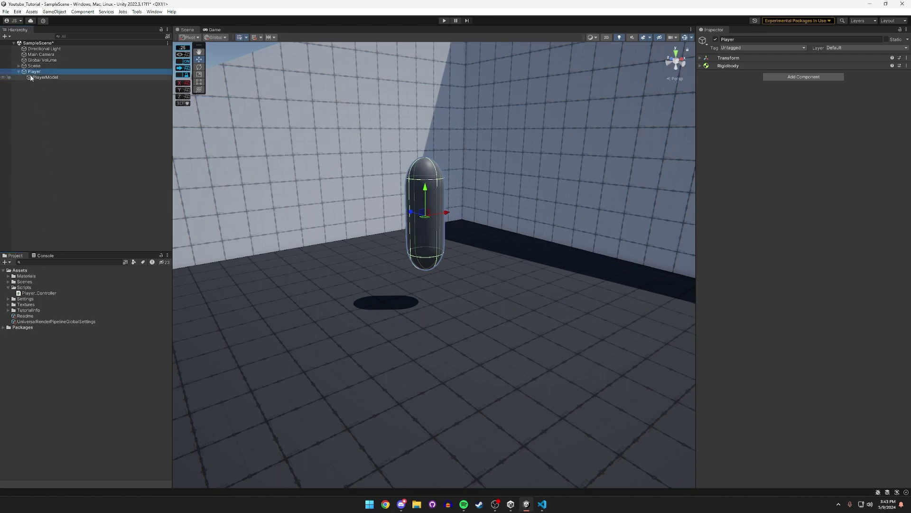
click(26, 294)
drag(29, 295, 273, 270)
drag(590, 203, 710, 93)
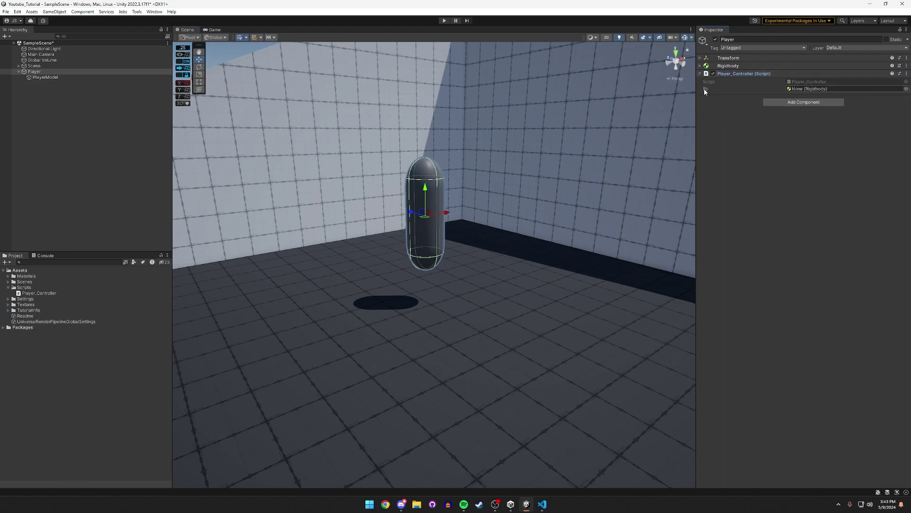
Compare the Player_Controller component's Rb field in Unity with its "[SerializeField] private" declaration in Visual Studio Code.
click(792, 90)
click(542, 509)
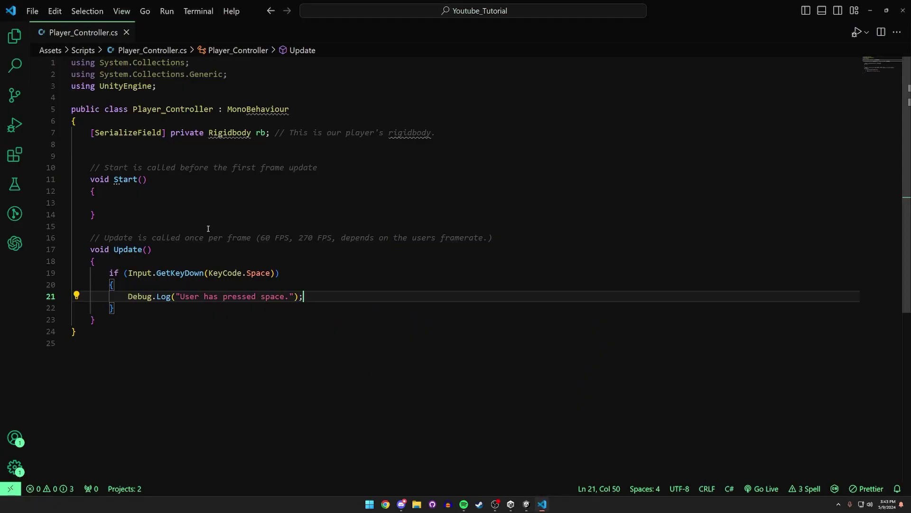
drag(87, 133, 209, 132)
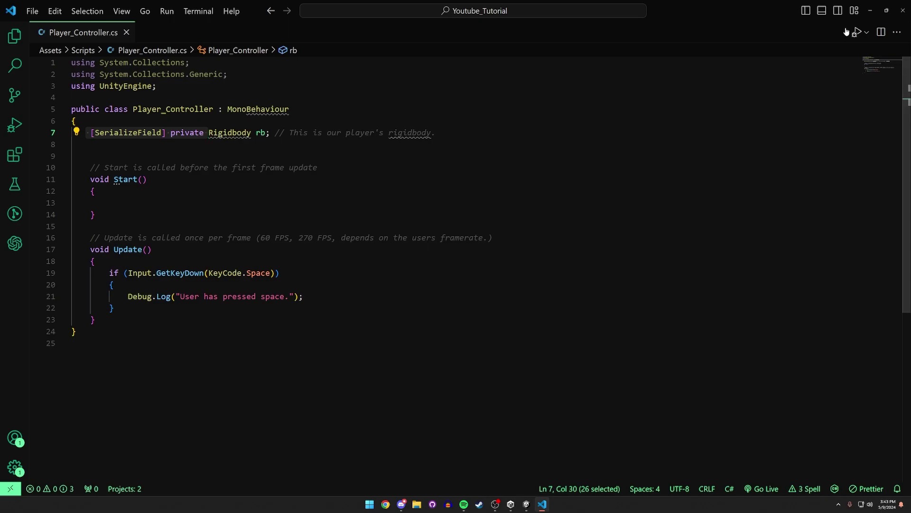
click(874, 14)
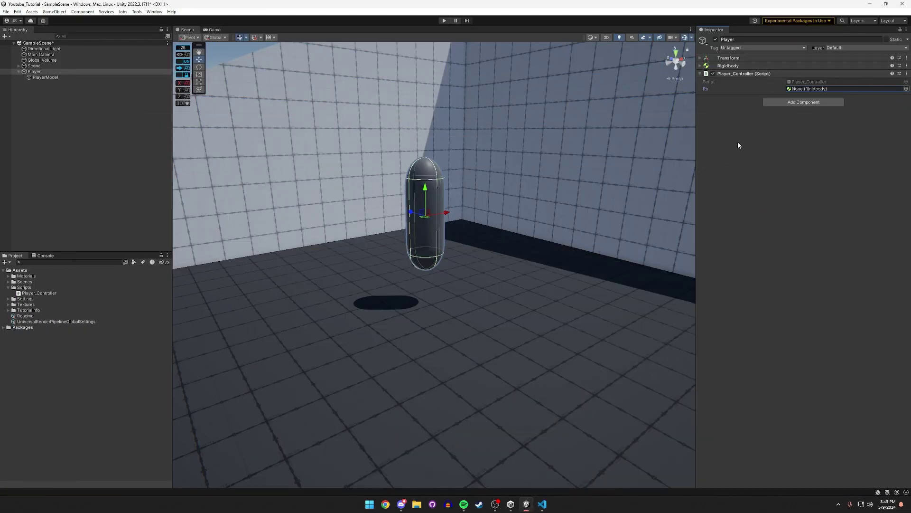
In Visual Studio Code, try the rb declaration without [SerializeField], save the script, and check the Player_Controller component in Unity.
click(542, 504)
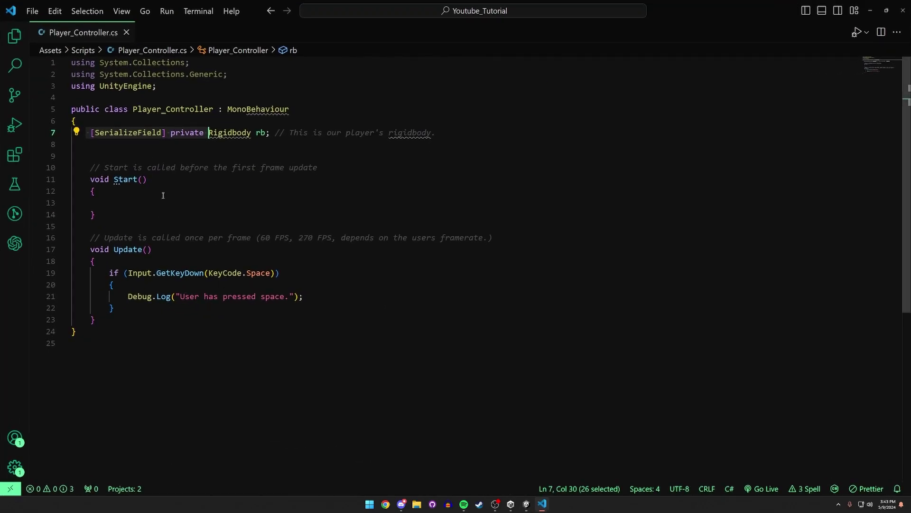
drag(170, 132, 82, 136)
key(BackSpace)
key(ctrl+s)
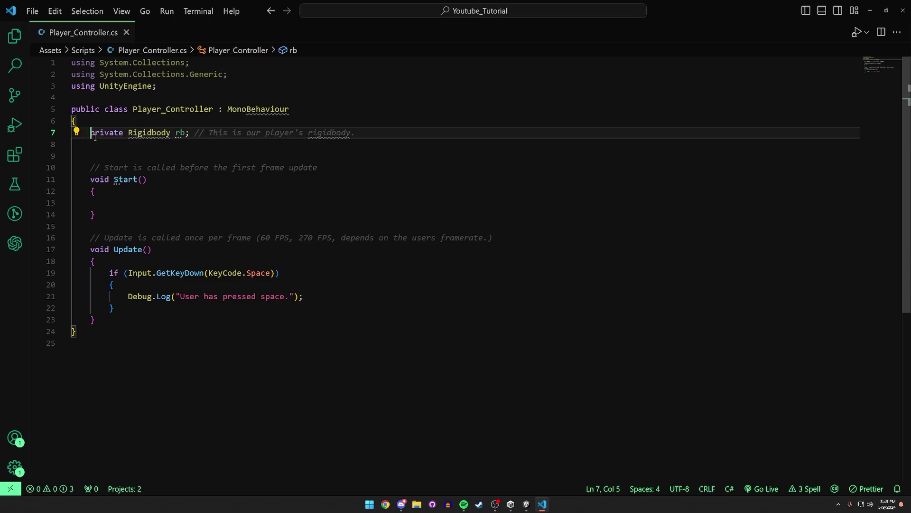
click(871, 10)
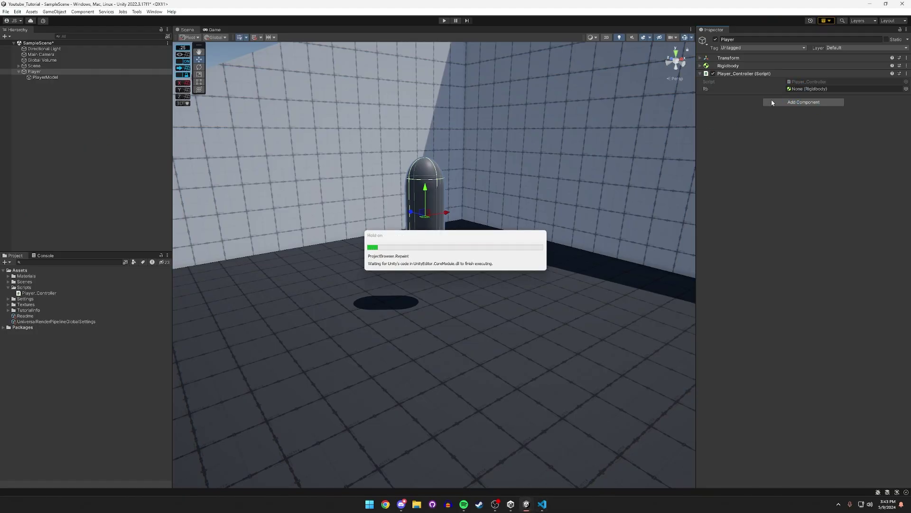
Return to Visual Studio Code, undo the removal of [SerializeField] and save the script.
key(alt+Tab)
key(ctrl+z)
click(283, 182)
key(ctrl+s)
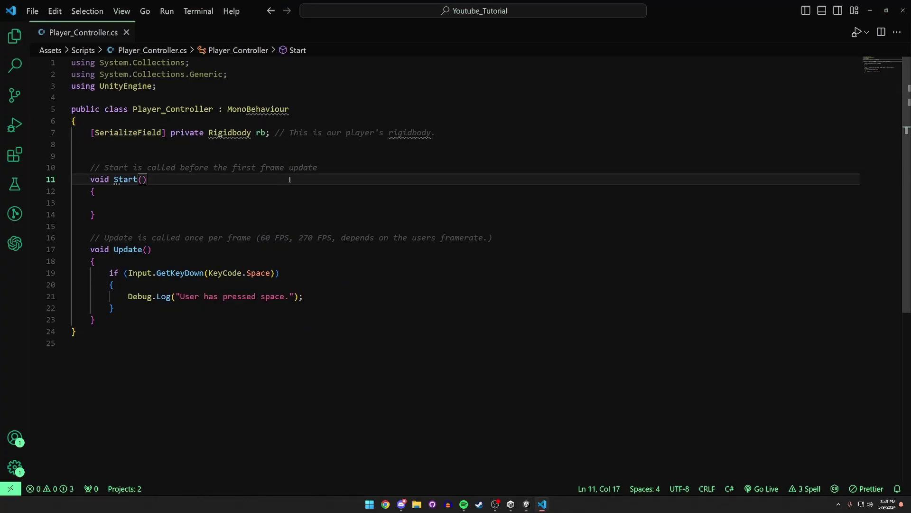
Switch to Unity, assign the Player's Rigidbody to the script's Rb field, and set the Player object's tag to Player.
key(alt+Tab)
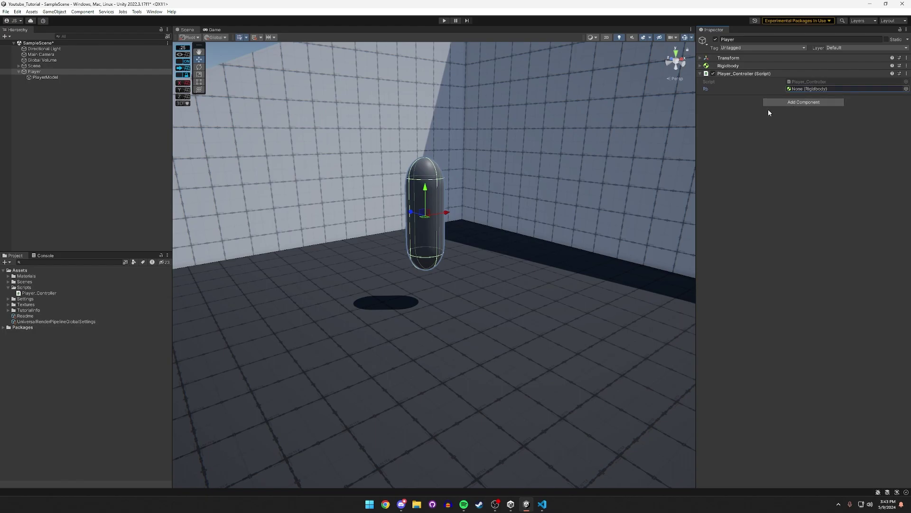
drag(741, 66, 804, 90)
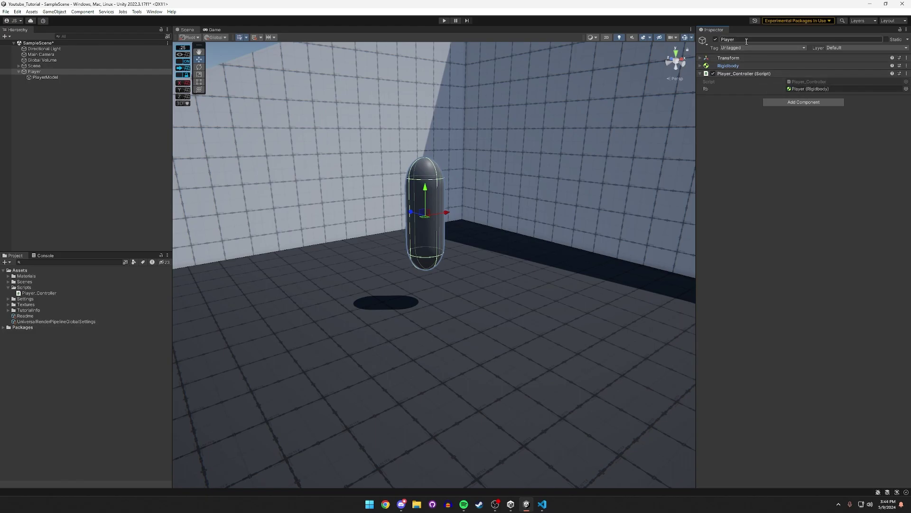
click(733, 48)
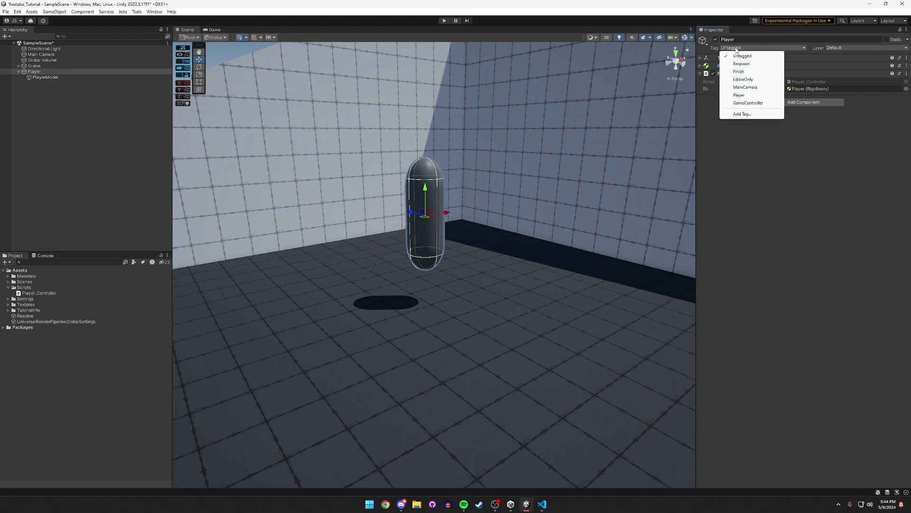
click(739, 95)
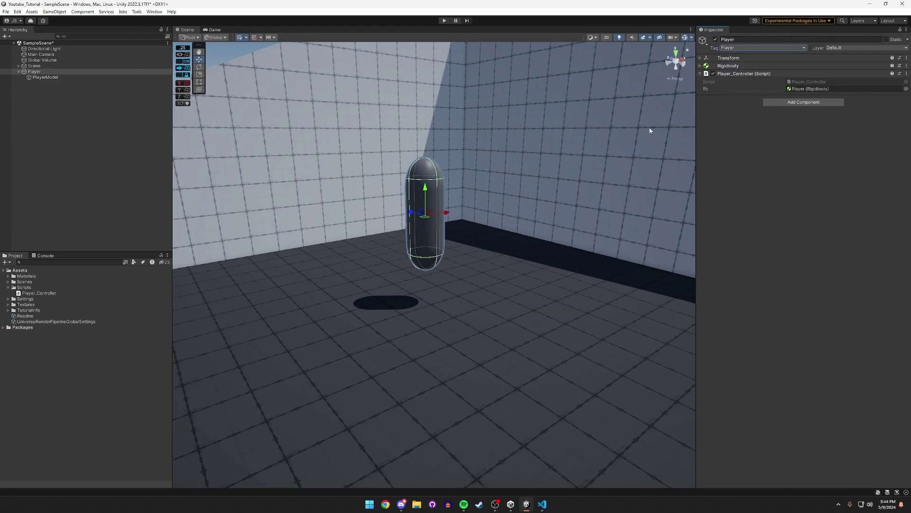
Select the Player object, start Play mode, and show the Console.
click(123, 77)
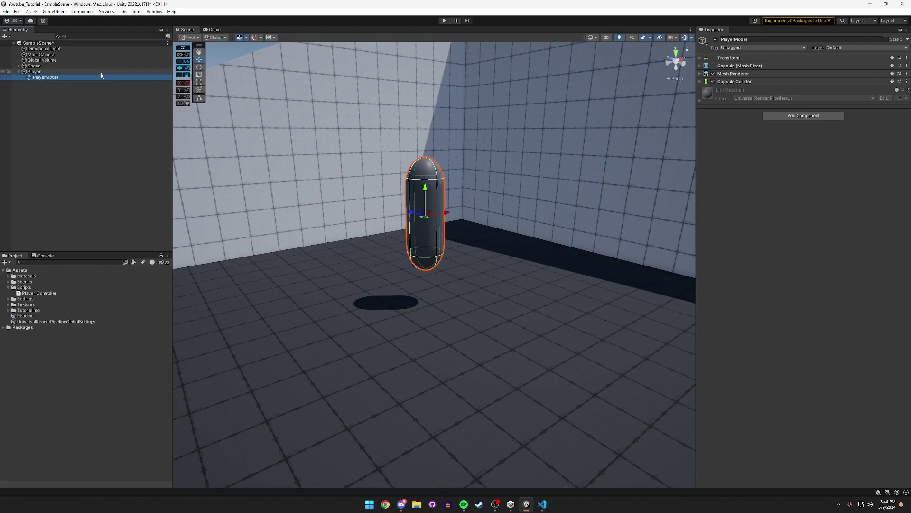
click(100, 71)
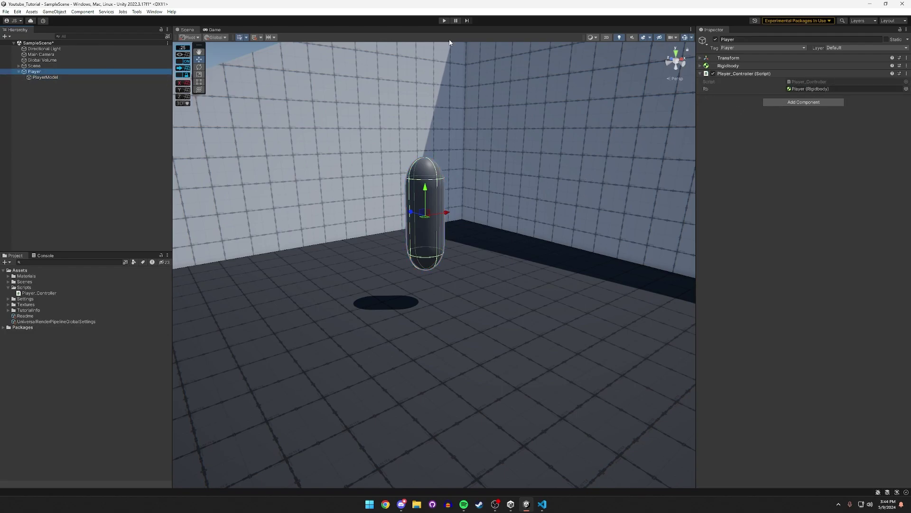
click(444, 21)
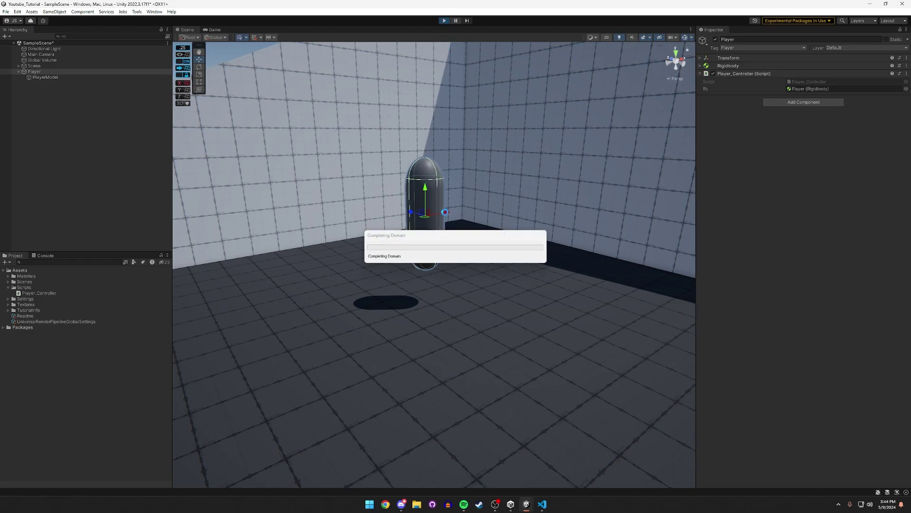
click(46, 256)
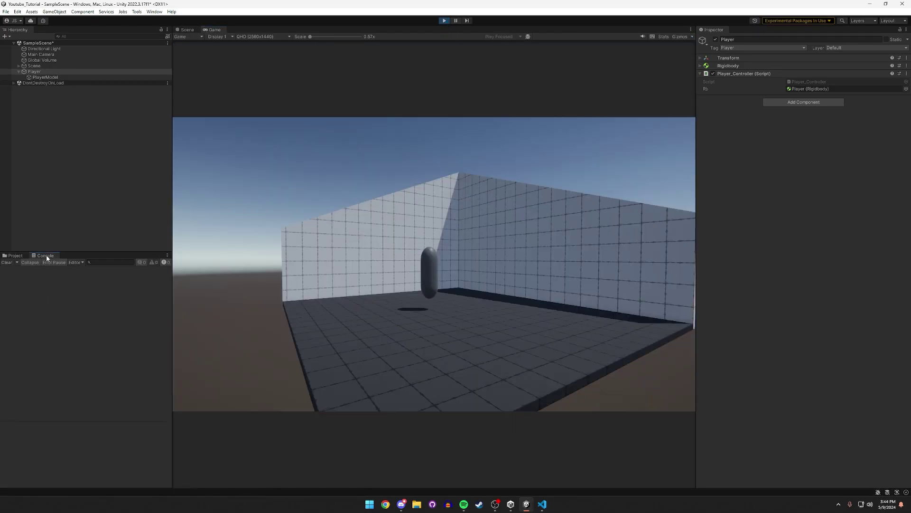
Switch to Visual Studio Code and review the space key check and its "User has pressed space." log line in Update.
click(542, 504)
click(120, 297)
drag(177, 297, 295, 297)
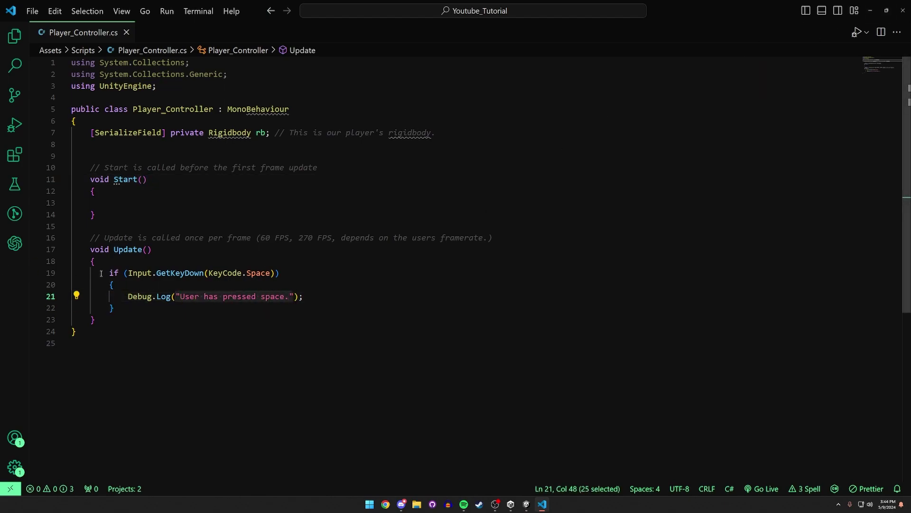
drag(109, 274, 131, 297)
click(308, 271)
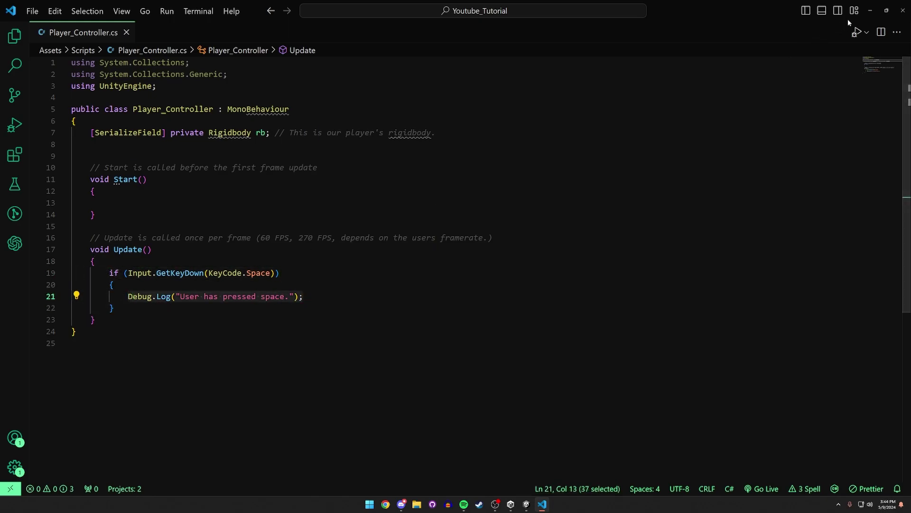
Return to Unity, test the space key several times in the running game, and stop Play mode.
click(871, 10)
key(space)
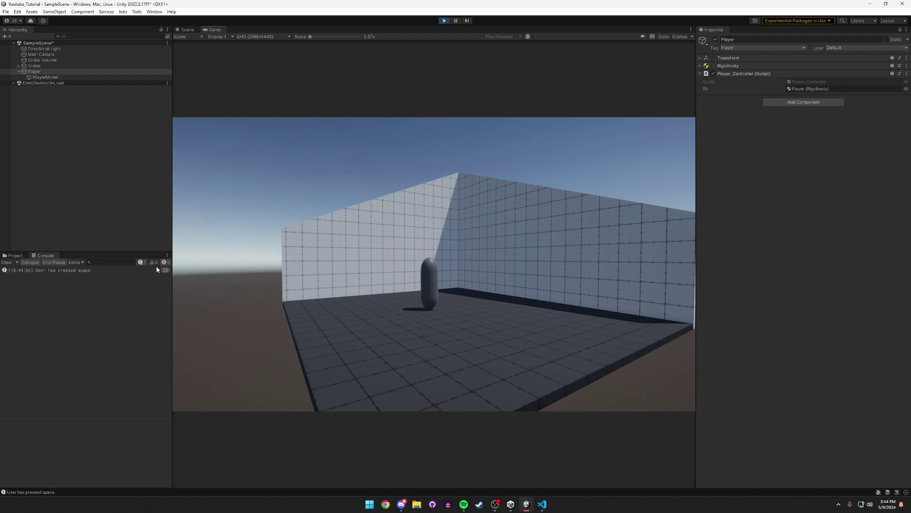
key(space)
key(space)
key(space)
click(449, 21)
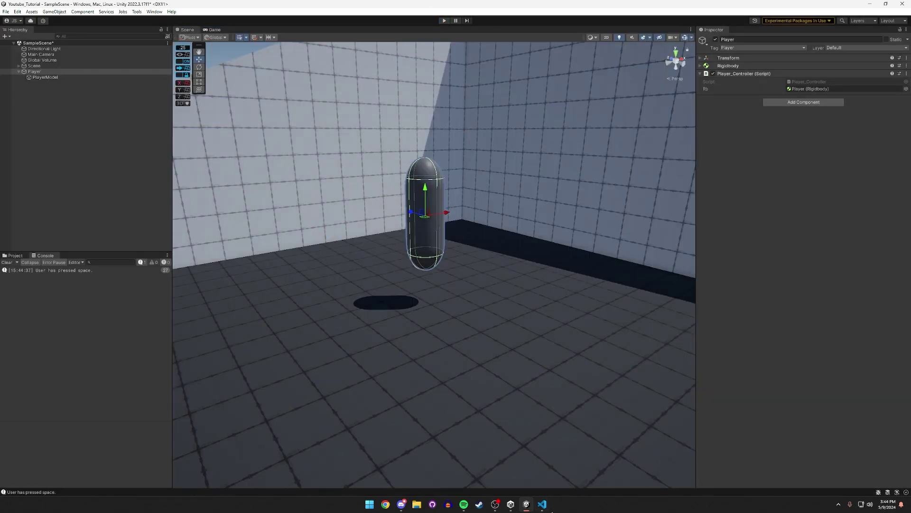
In Visual Studio Code, remove [SerializeField] from the rb declaration, save the script, and let Unity reload it before returning to the code.
click(542, 505)
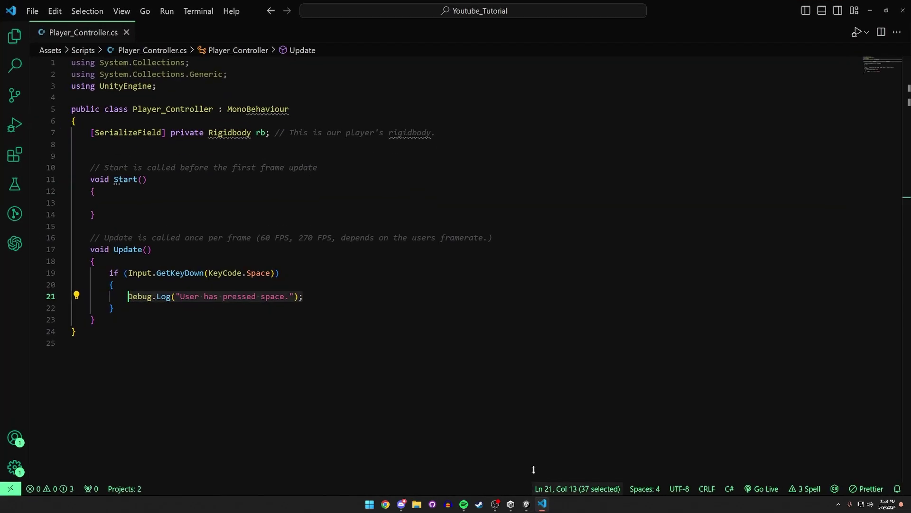
click(281, 286)
key(alt+Tab)
right_drag(567, 202, 556, 180)
key(alt+Tab)
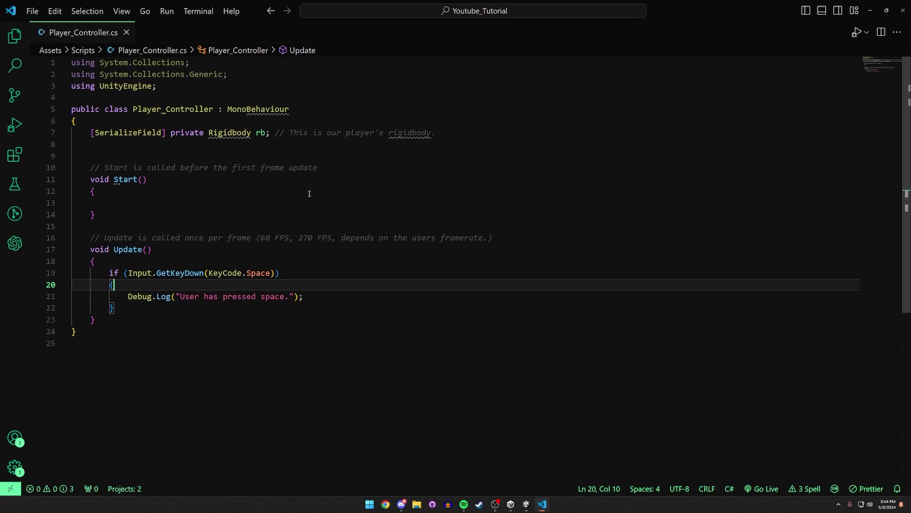
drag(170, 134, 90, 132)
key(BackSpace)
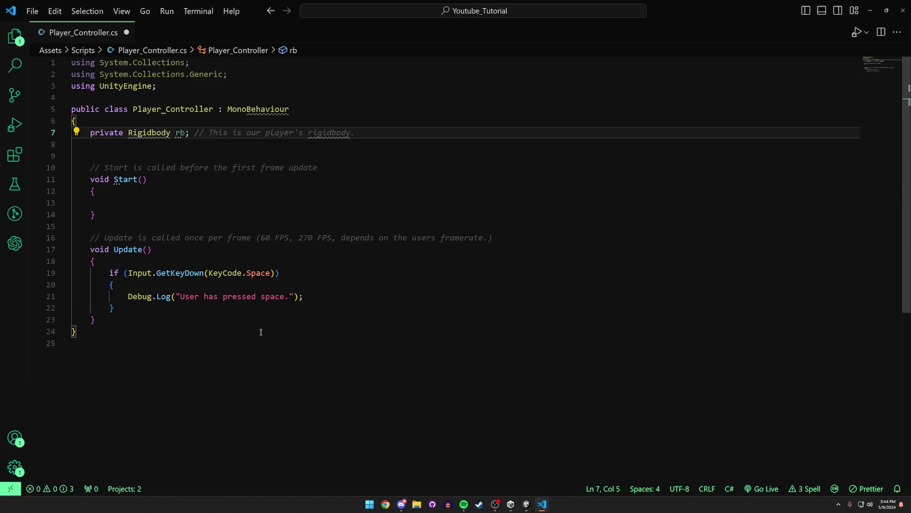
click(287, 336)
key(ctrl+s)
key(alt+Tab)
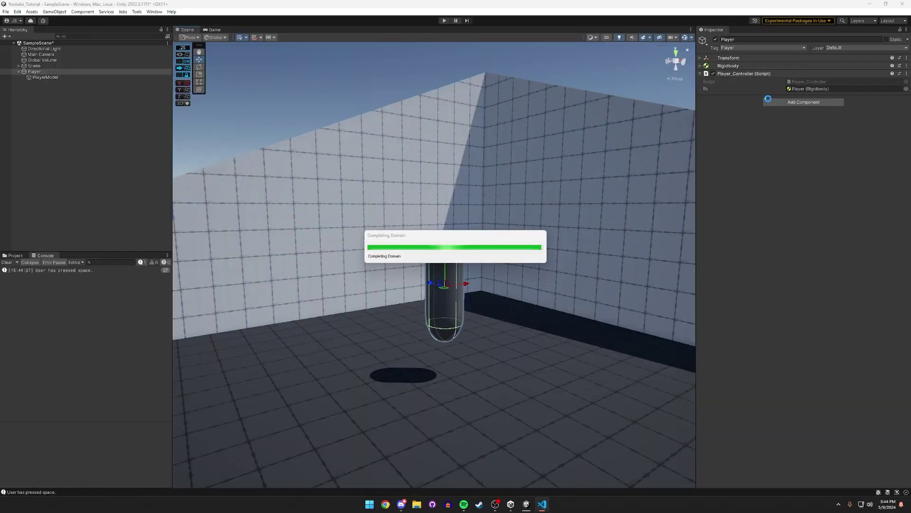
mouse_move(498, 196)
right_down()
mouse_move(442, 197)
mouse_move(489, 200)
mouse_move(525, 187)
mouse_move(503, 201)
mouse_move(547, 203)
mouse_move(490, 205)
right_up()
key(alt+Tab)
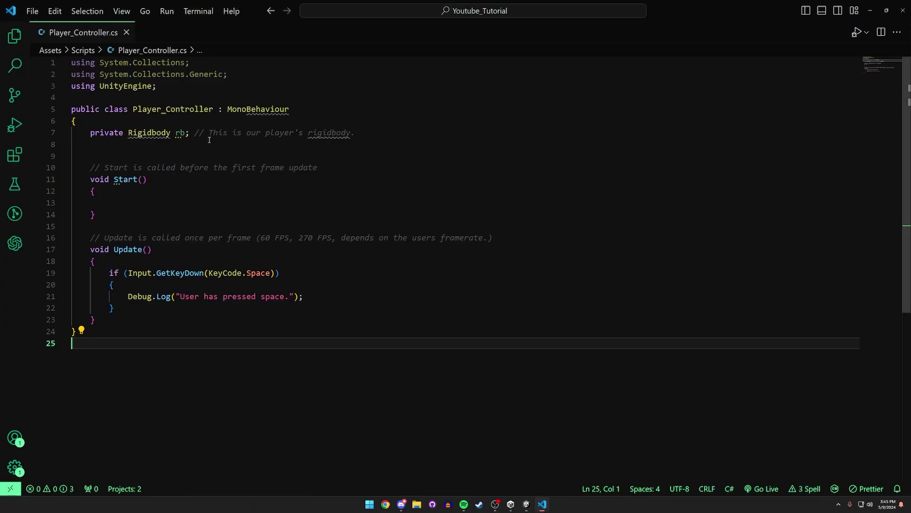
In the Start method, assign the variable with "rb = GetComponent<Rigidbody>();".
double_click(125, 178)
click(147, 203)
text(rb =)
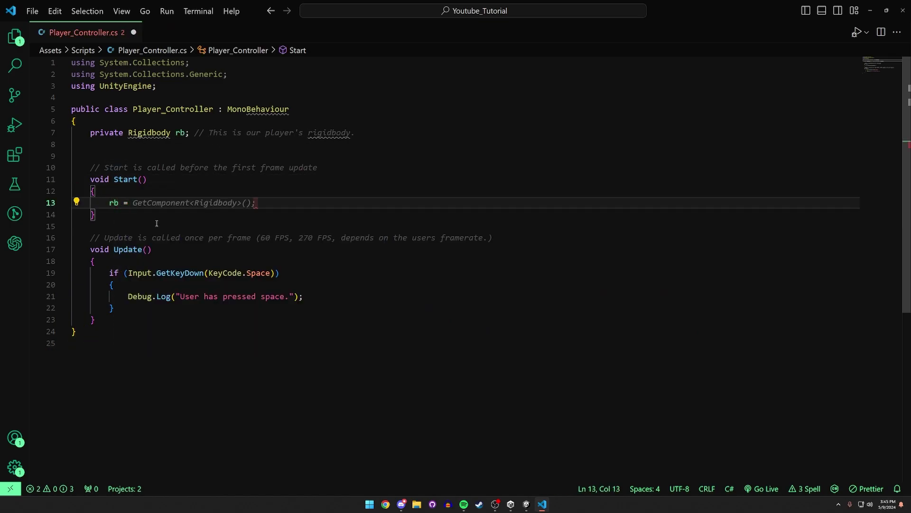
text( GetCompo)
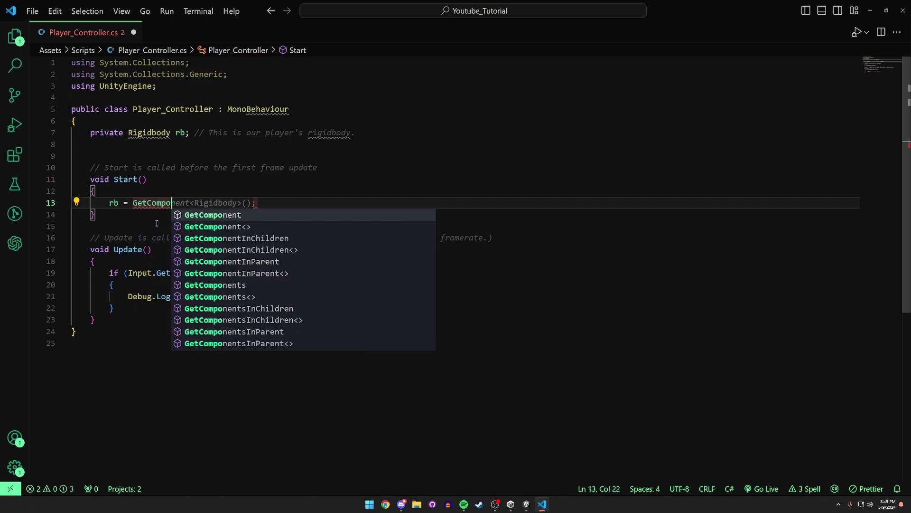
text(nent<)
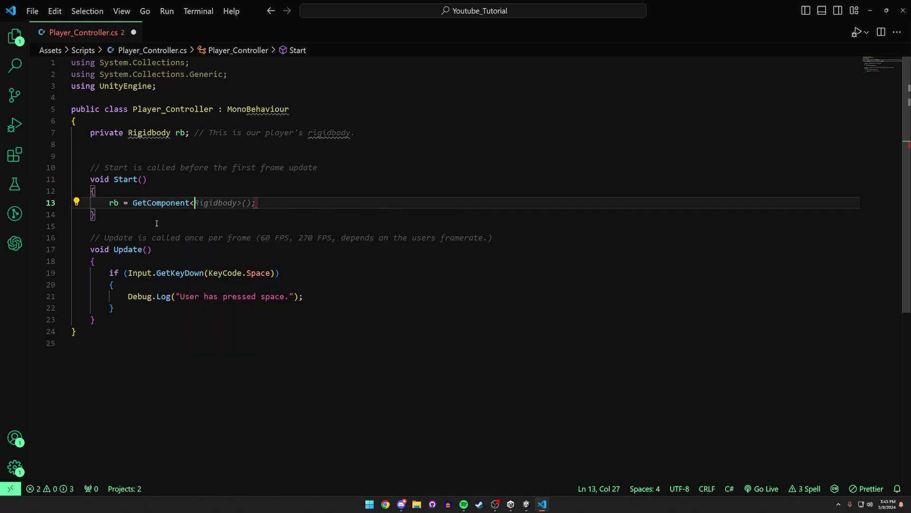
text(>)
key(Left)
text(Rigid)
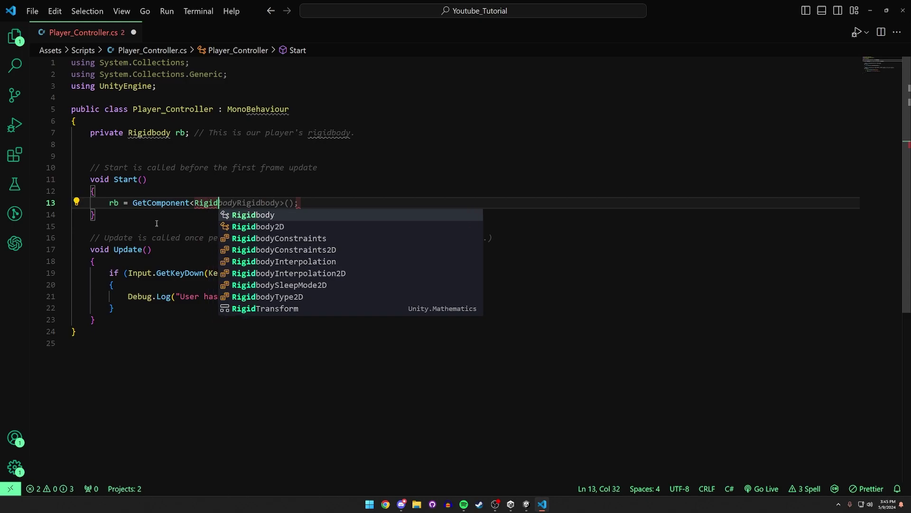
text(body)
key(Right)
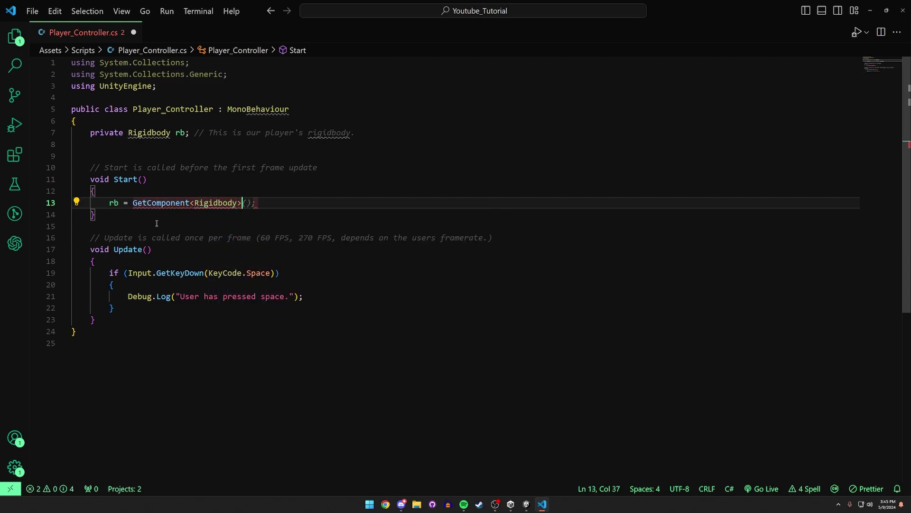
text(();)
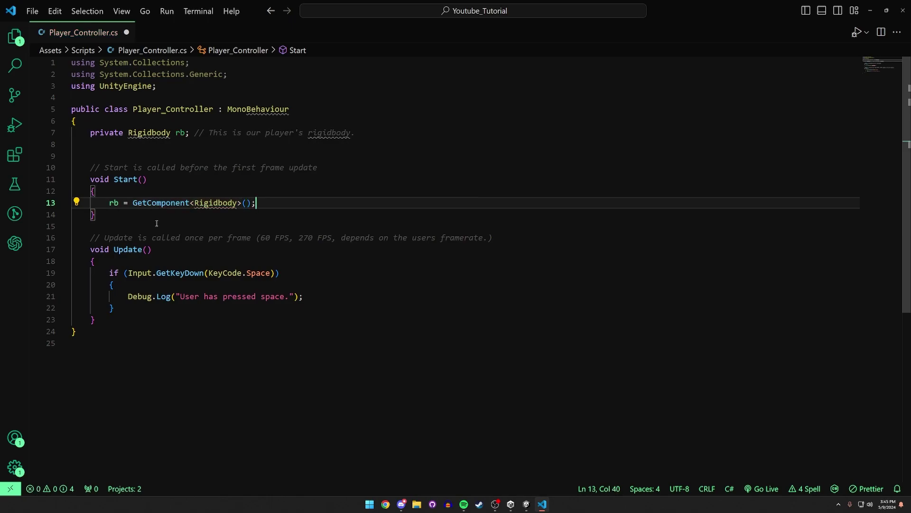
key(Return)
text(;)
key(Return)
text(;)
key(BackSpace)
key(BackSpace)
key(BackSpace)
key(BackSpace)
key(BackSpace)
key(BackSpace)
key(BackSpace)
Examine how the rb declaration relates to the GetComponent call in the Start method.
double_click(179, 131)
click(114, 203)
double_click(114, 202)
click(146, 203)
double_click(158, 202)
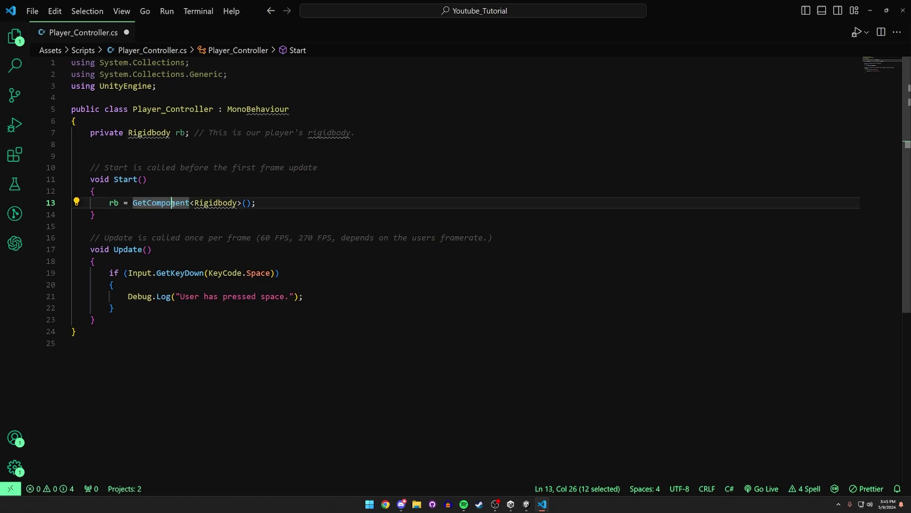
click(142, 203)
drag(133, 204, 190, 204)
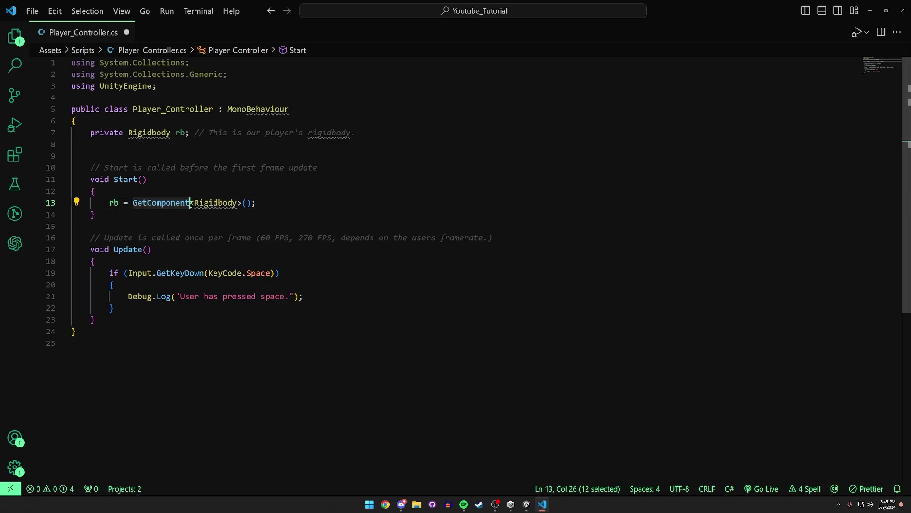
Compare the GetComponent<Rigidbody>() line in Visual Studio Code with the Player object's Rigidbody and Player_Controller components in Unity.
key(alt+Tab)
click(727, 75)
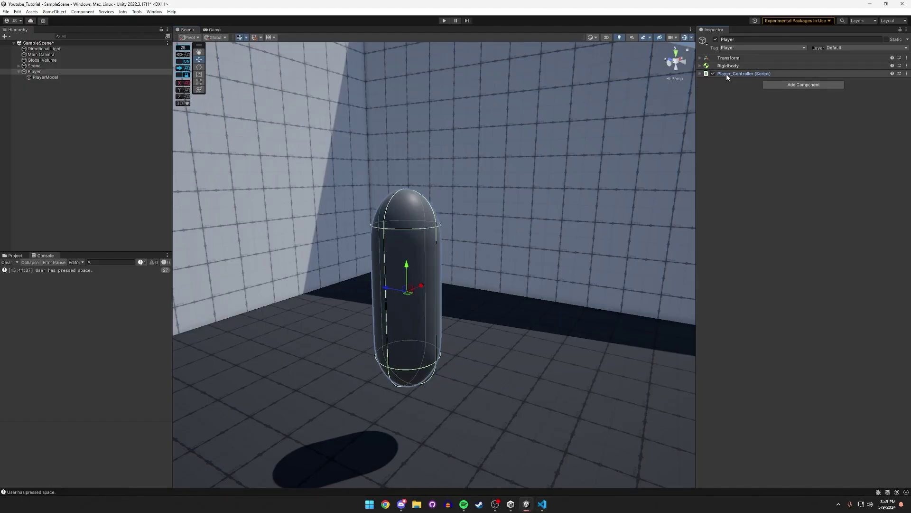
click(721, 75)
key(alt+Tab)
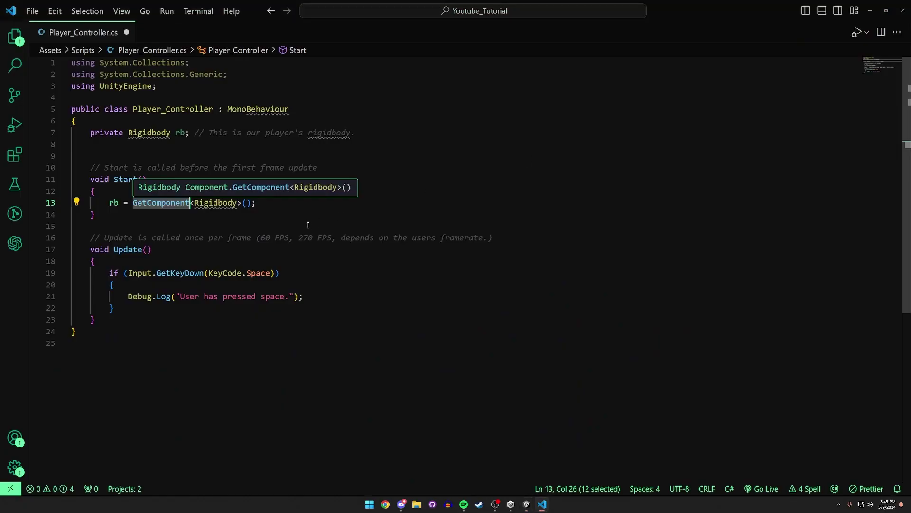
double_click(225, 203)
key(alt+Tab)
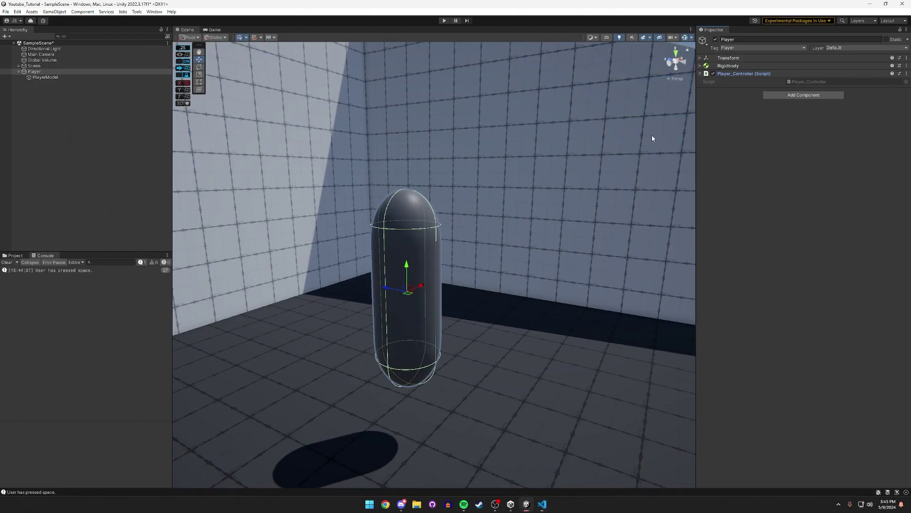
click(734, 66)
click(734, 66)
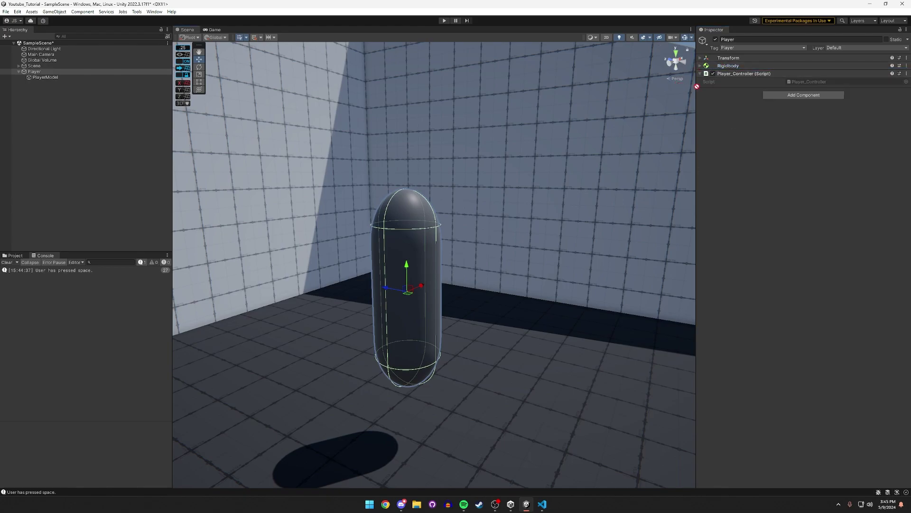
key(alt+Tab)
double_click(113, 202)
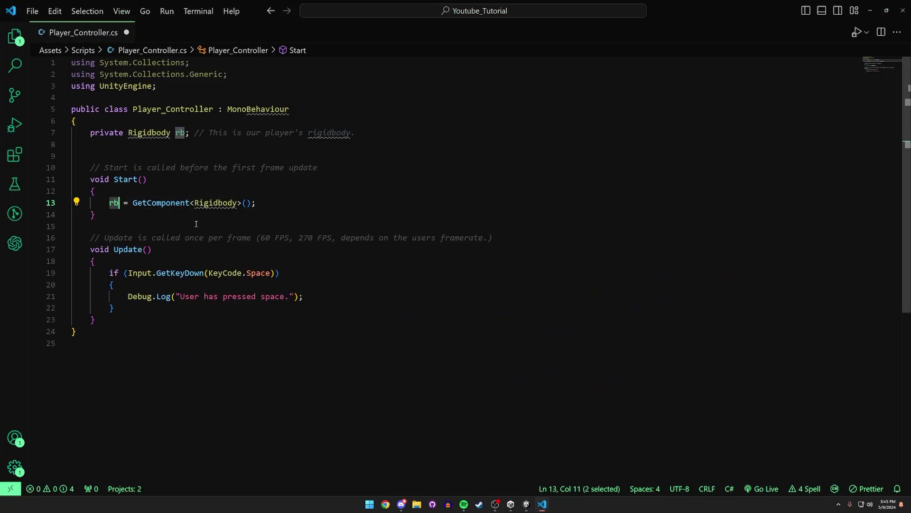
drag(133, 203, 265, 205)
key(alt+Tab)
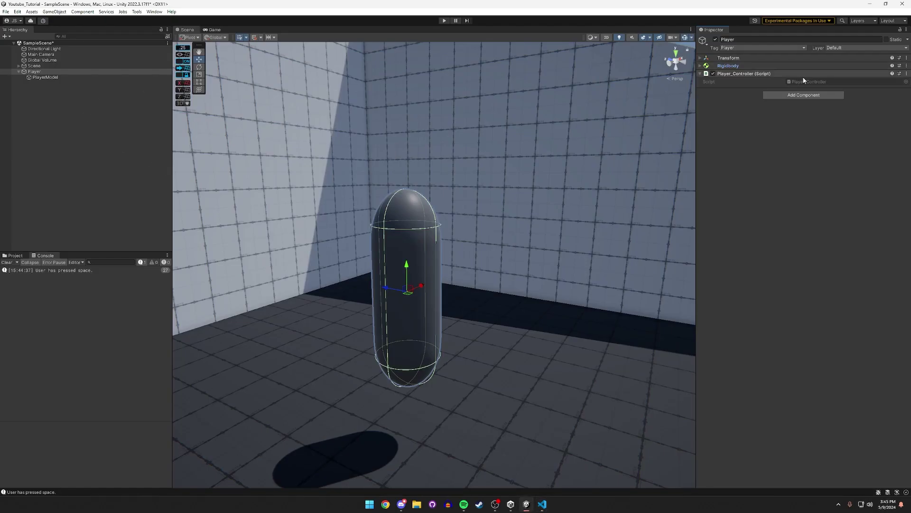
Compare the components of PlayerModel and Player in Unity with the rb assignment in the script.
click(118, 77)
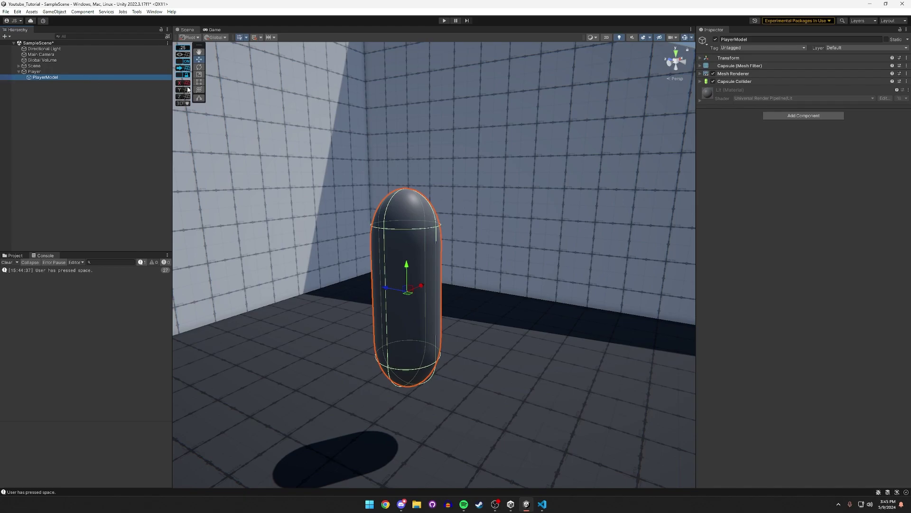
key(alt+Tab)
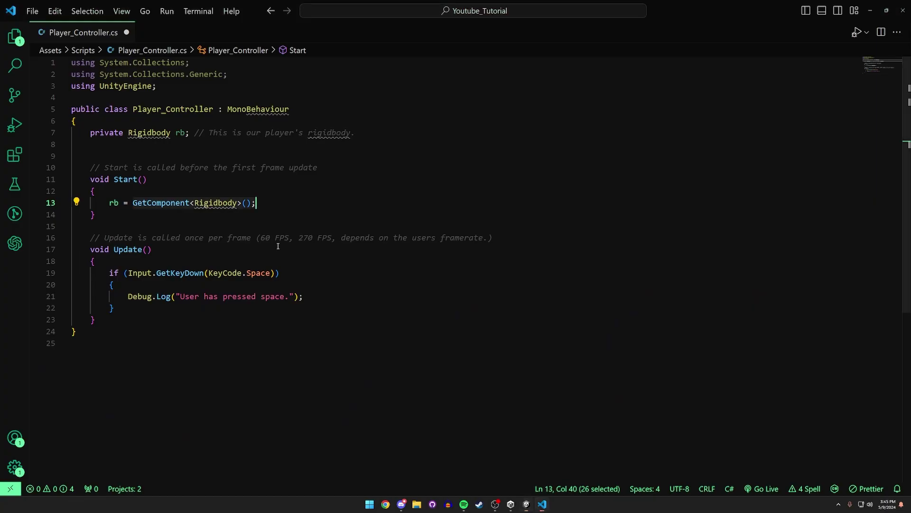
click(109, 203)
click(132, 202)
drag(133, 202, 269, 204)
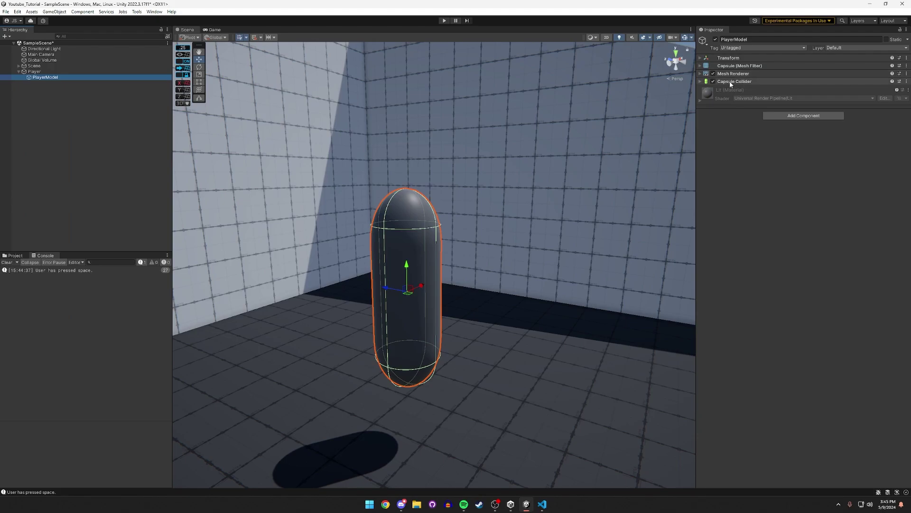
right_drag(409, 232, 406, 234)
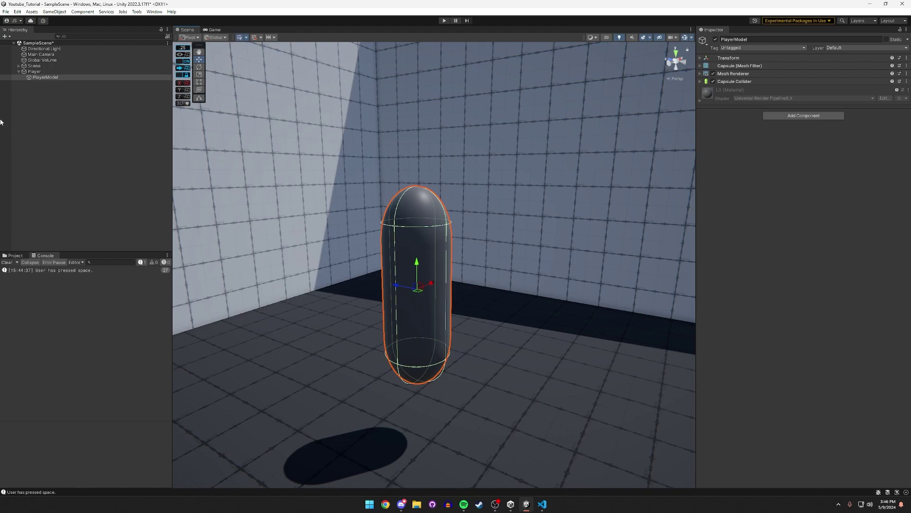
click(34, 71)
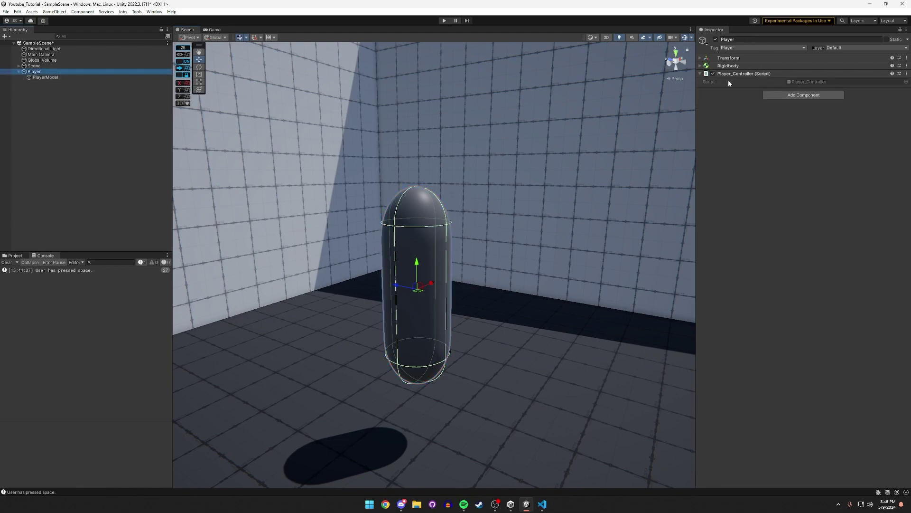
In the Player_Controller script in Visual Studio Code, declare "[SerializeField] private float JumpPower = 50f;" below the rb declaration.
click(543, 504)
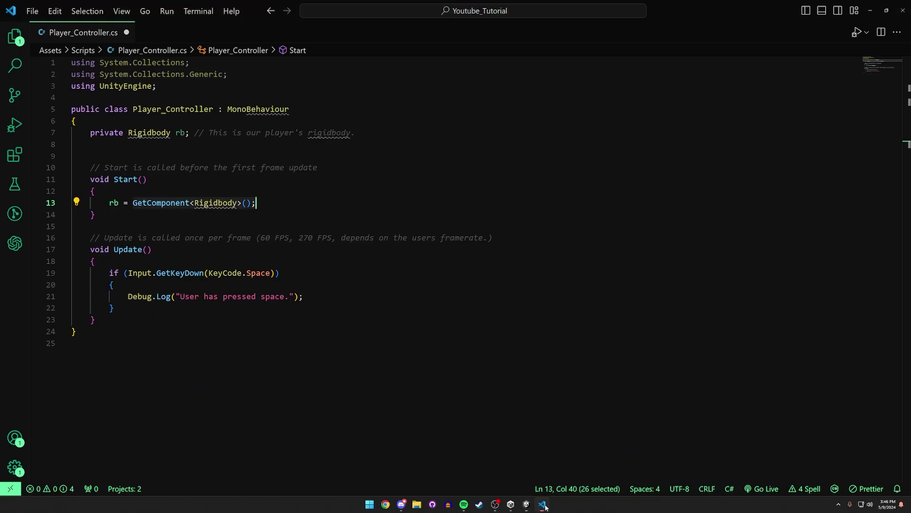
click(150, 205)
double_click(114, 204)
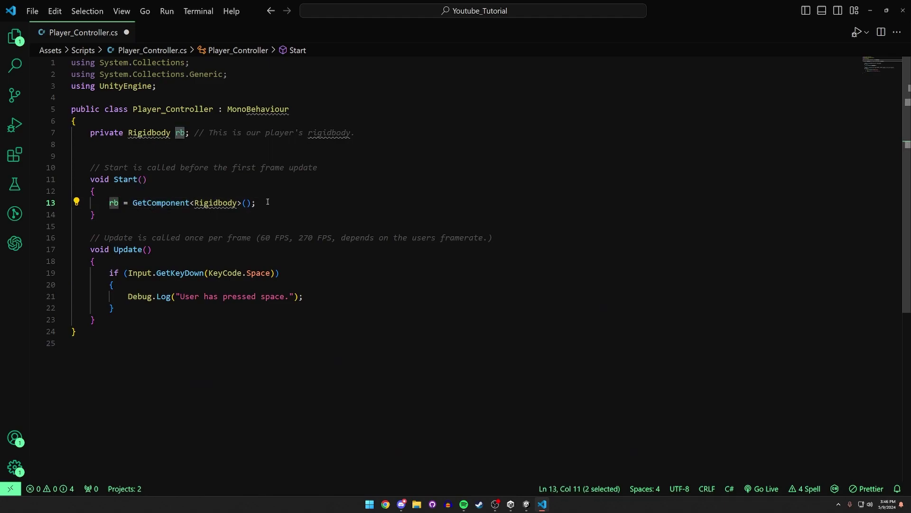
click(393, 138)
key(Return)
text([SerializeField])
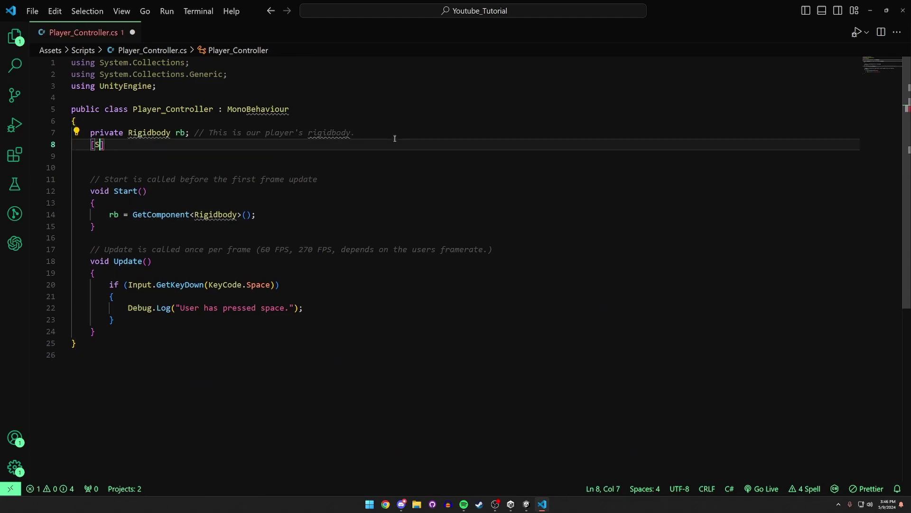
text( pr)
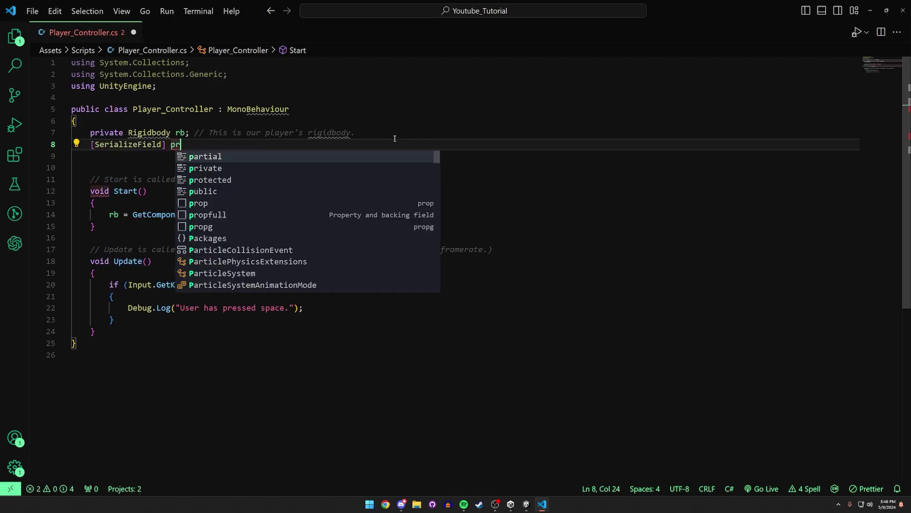
text(ivate flo)
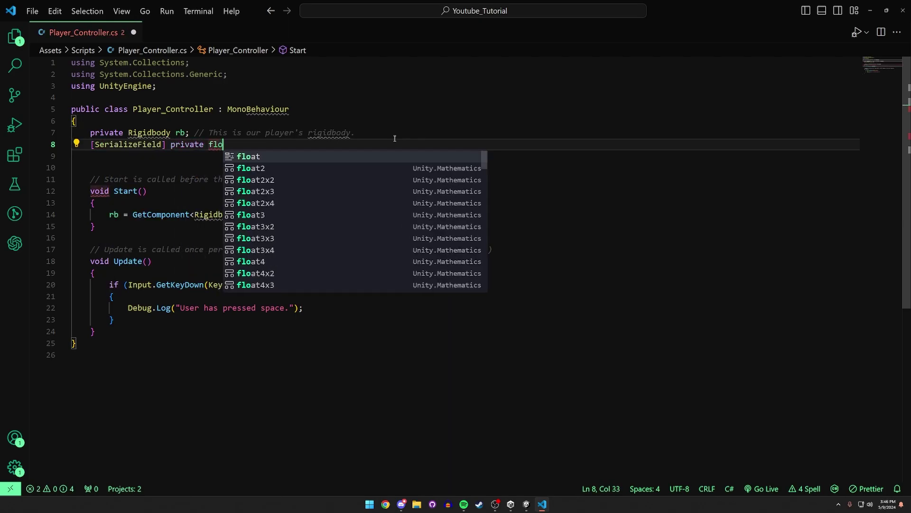
text(at JumpPower = 50f;)
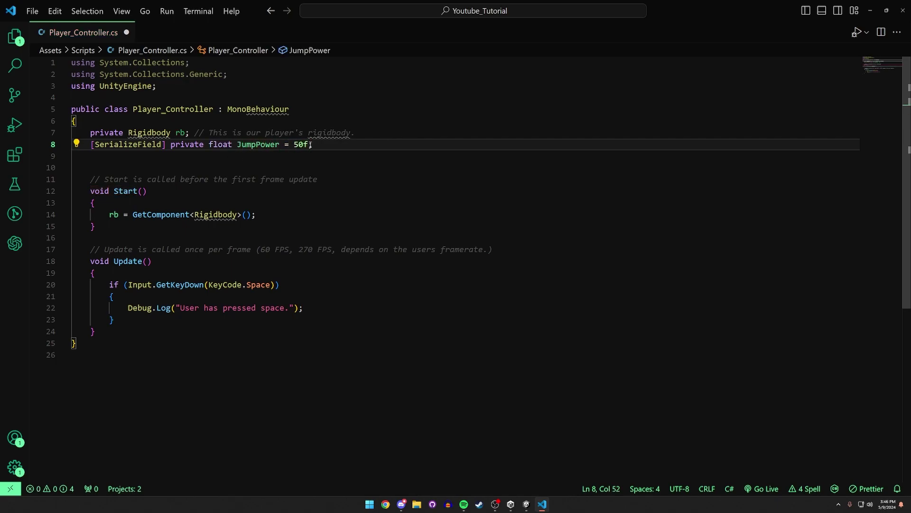
key(shift+Left)
click(325, 143)
key(Return)
text(JulianCalendar,m[)
key(ctrl+z)
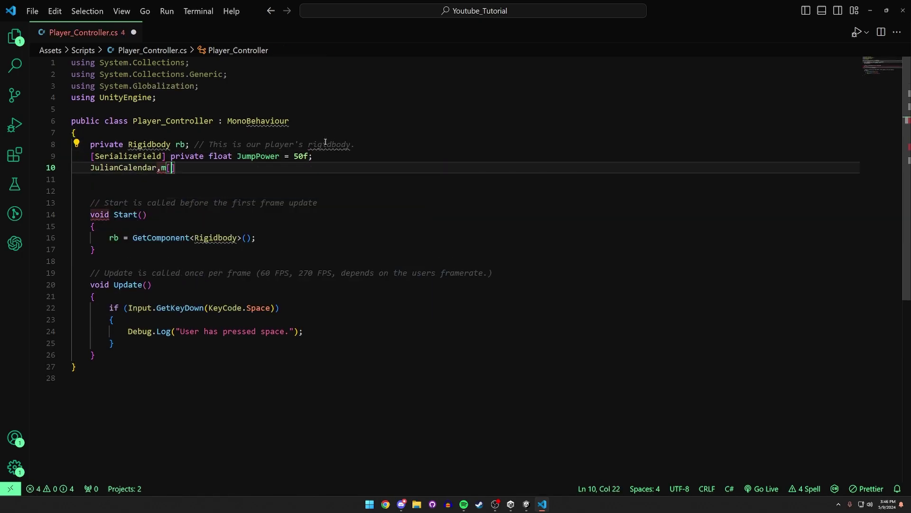
key(ctrl+z)
key(ctrl+z)
text(mpPower = 5)
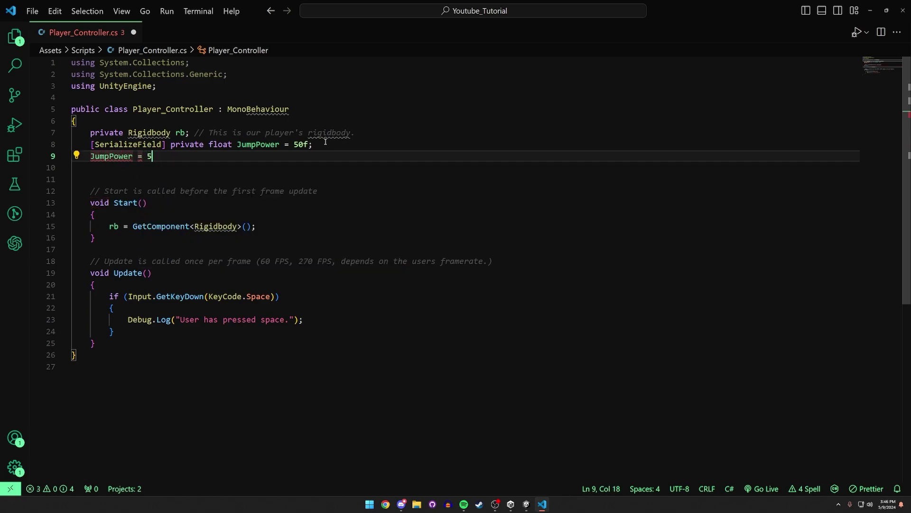
key(BackSpace)
text(20f)
key(shift+Home)
key(shift+Home)
key(BackSpace)
Replace the Debug.Log statement in the space-key block with "rb." and browse the suggested Rigidbody members.
double_click(266, 145)
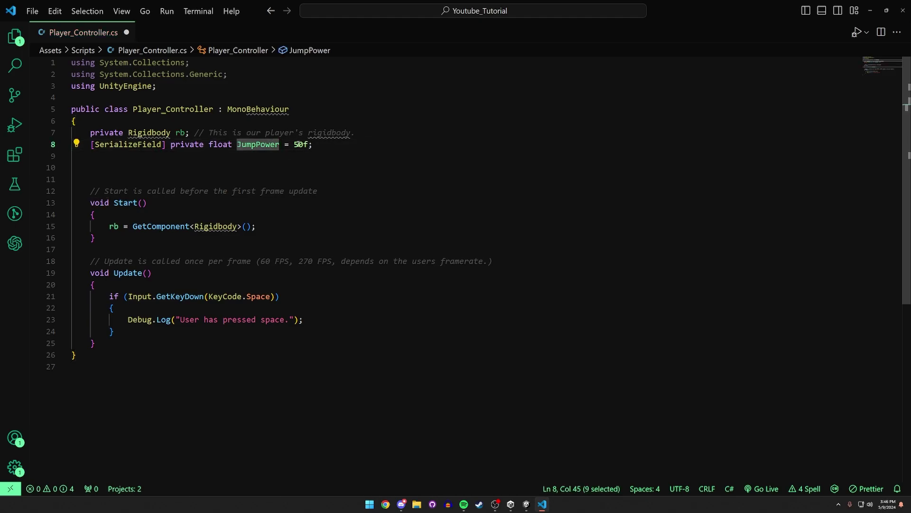
drag(321, 320, 127, 322)
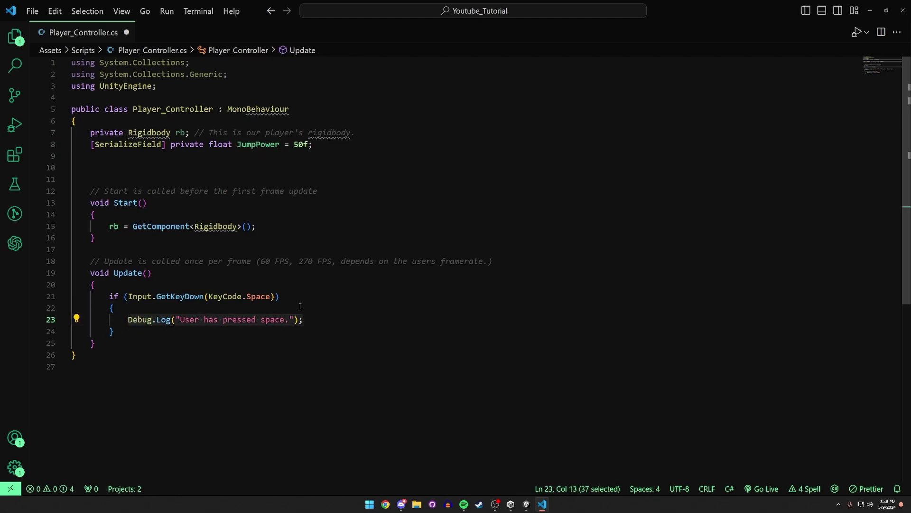
key(BackSpace)
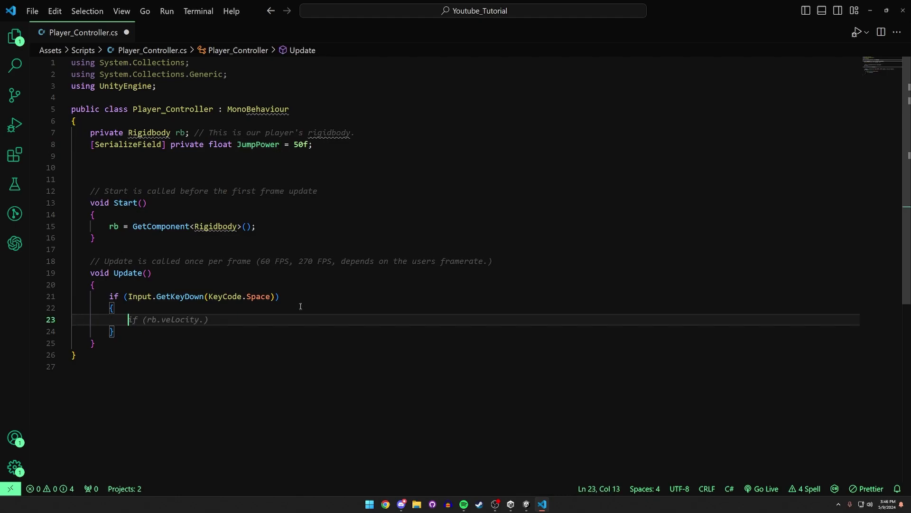
text(rb)
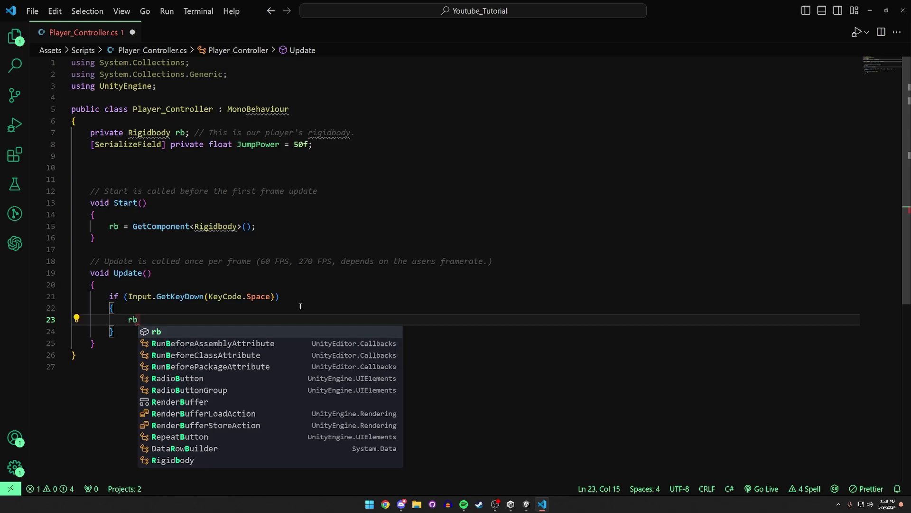
text(.)
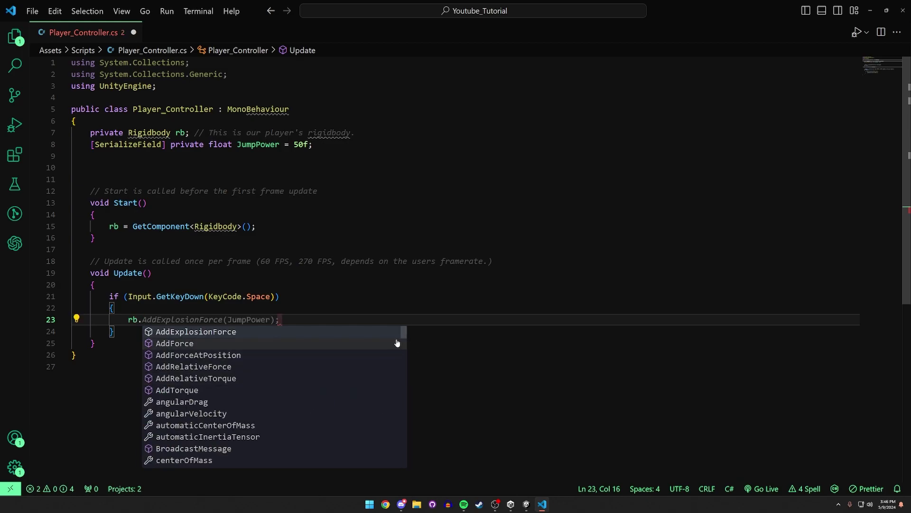
scroll(214, 354, down, 10)
scroll(230, 369, down, 12)
Expand the Player's Rigidbody component in Unity and compare its properties with the rb reference in the Visual Studio Code script.
click(526, 505)
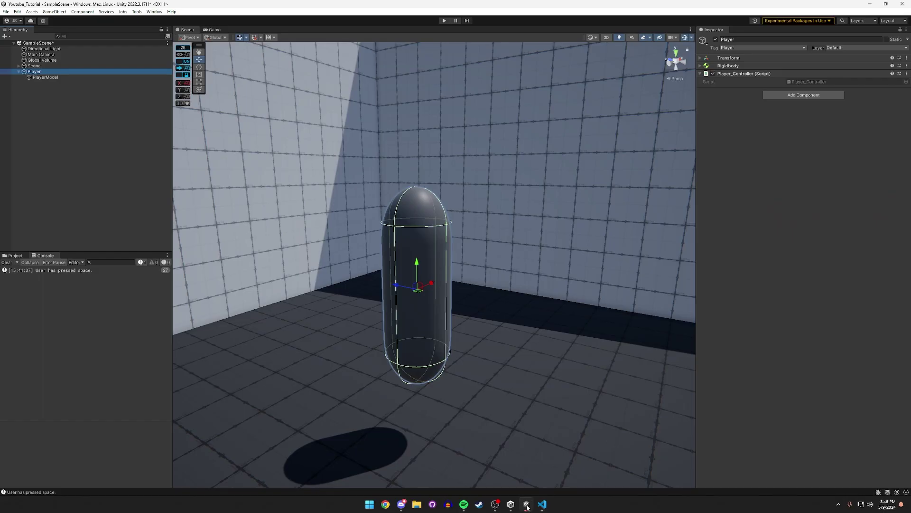
click(701, 65)
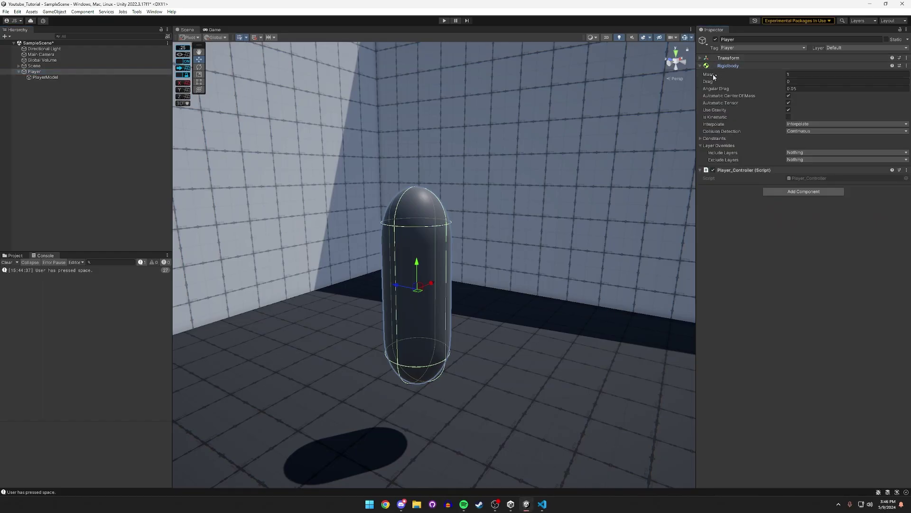
key(alt+Tab)
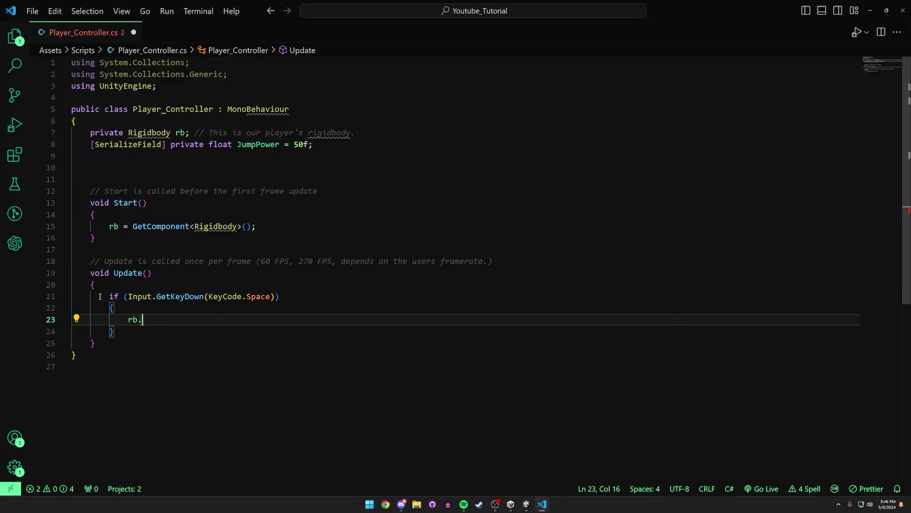
key(alt+Tab)
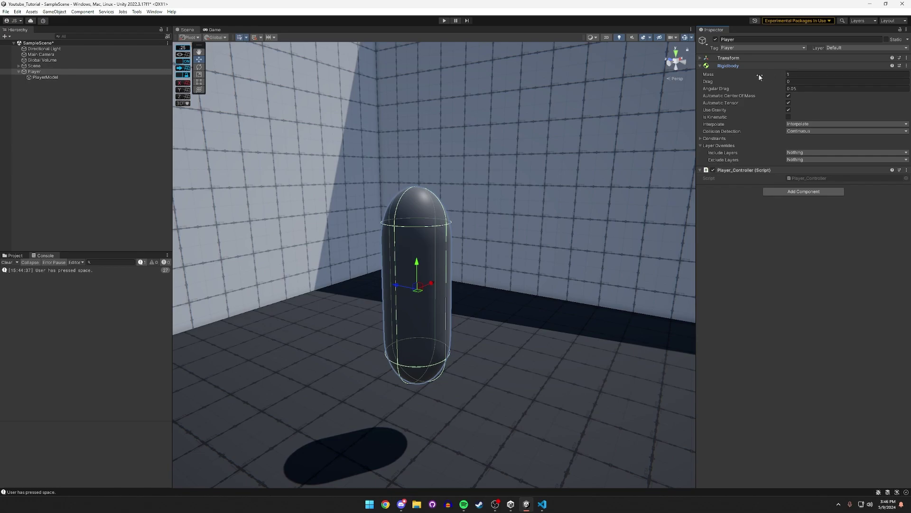
key(alt+Tab)
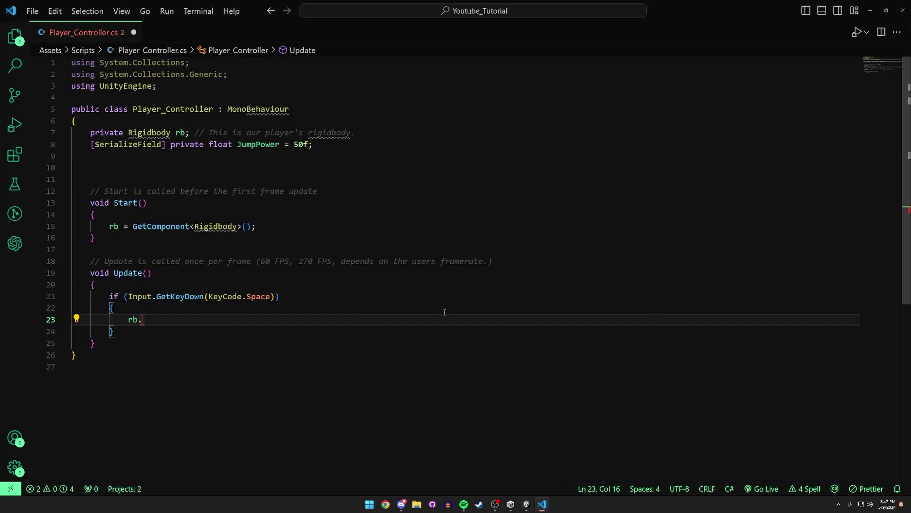
Complete the statement in the space-key block as "rb.mass = 50;" and save the script.
text(.mas)
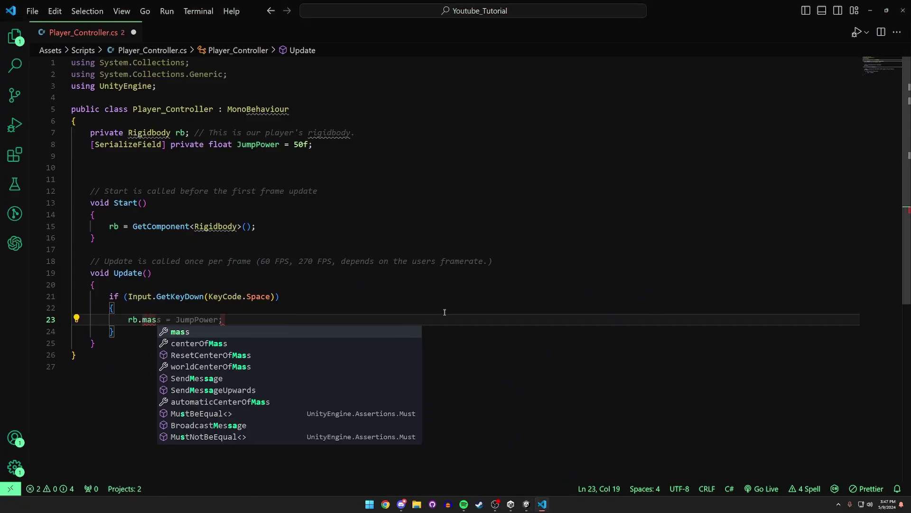
text(s = 50;)
key(ctrl+s)
Run the scene in Unity, test how the space-key condition changes the Player's Rigidbody mass, and stop play mode.
key(alt+Tab)
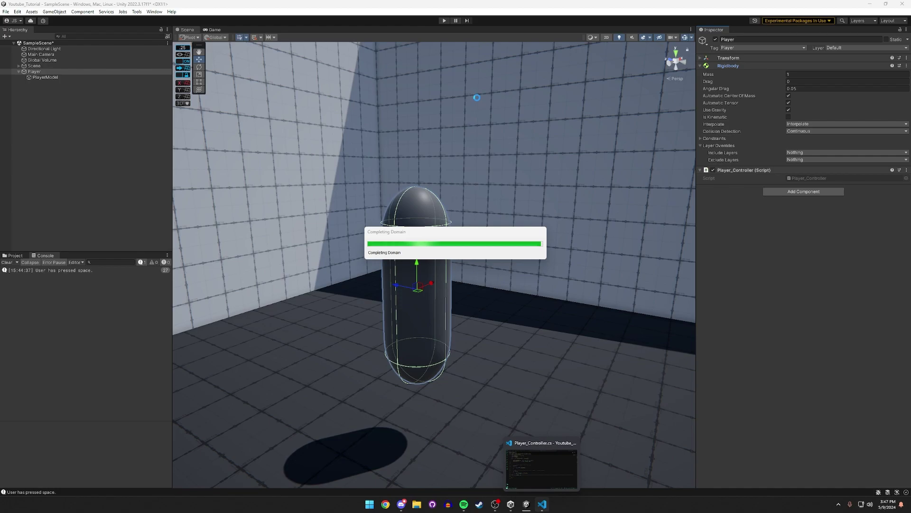
click(445, 21)
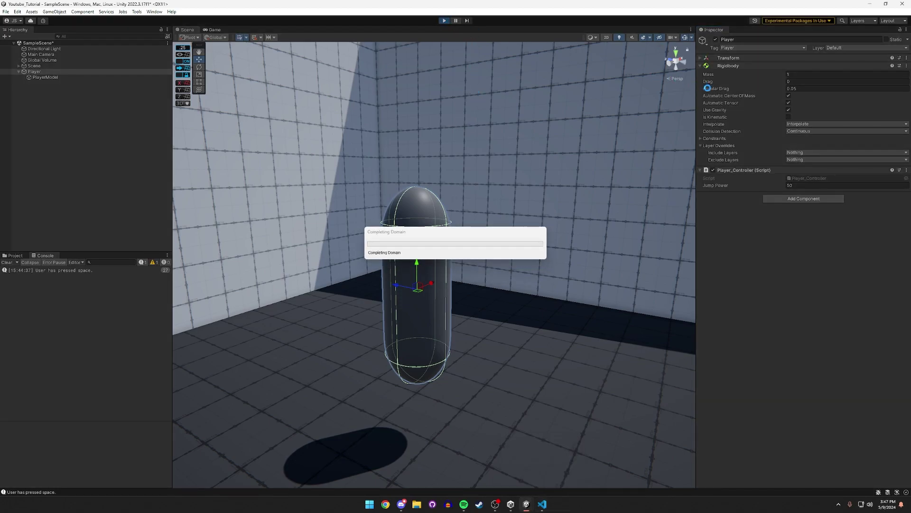
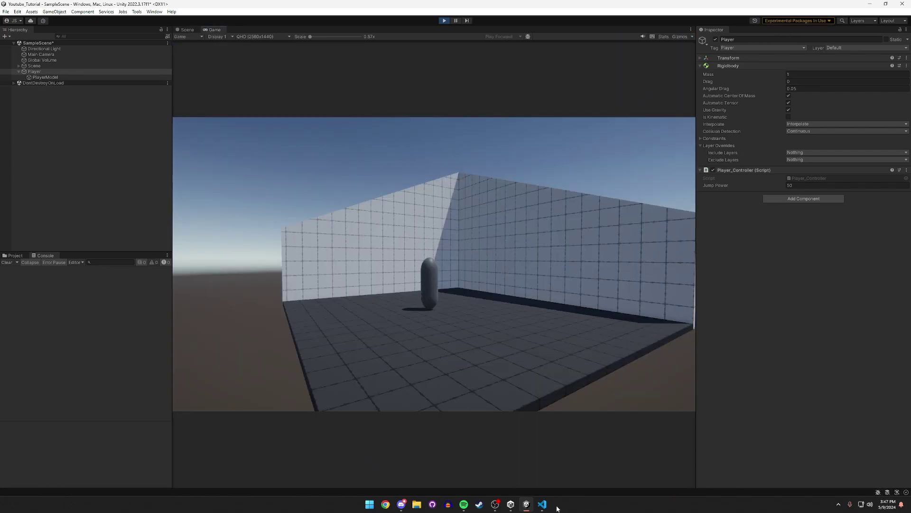
click(542, 504)
drag(109, 296, 286, 296)
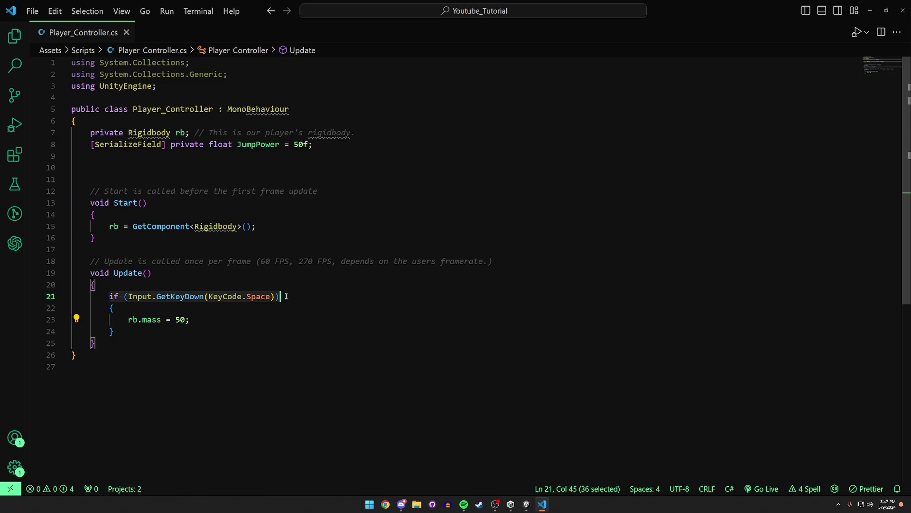
click(869, 11)
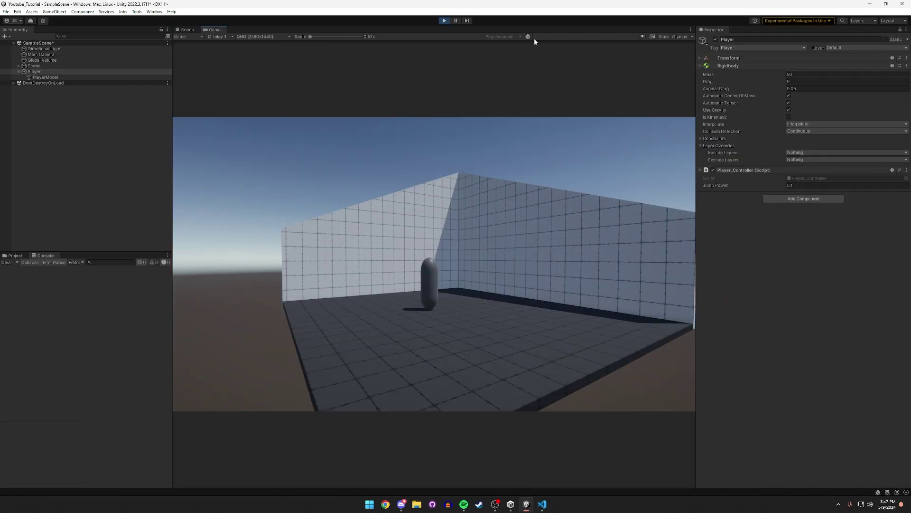
click(444, 21)
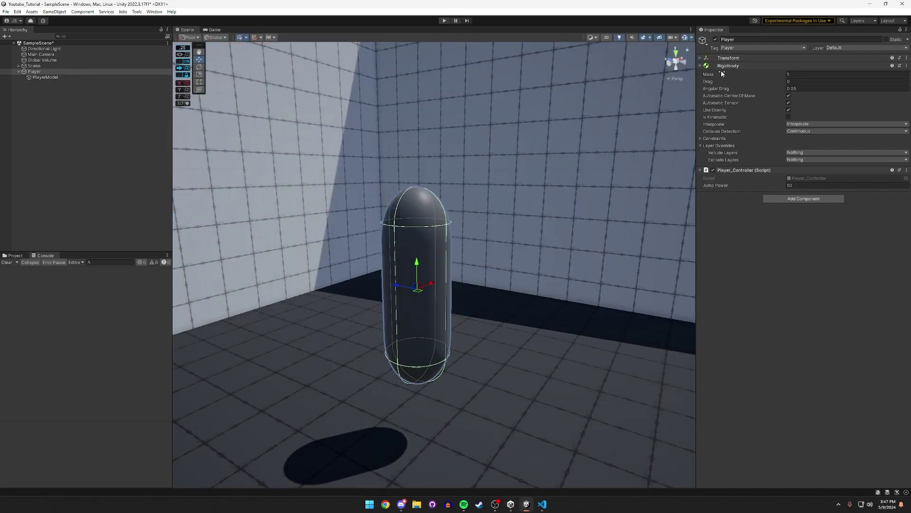
Collapse the Player's Rigidbody component, expand its Transform component, and return to the script in Visual Studio Code.
click(733, 65)
click(733, 58)
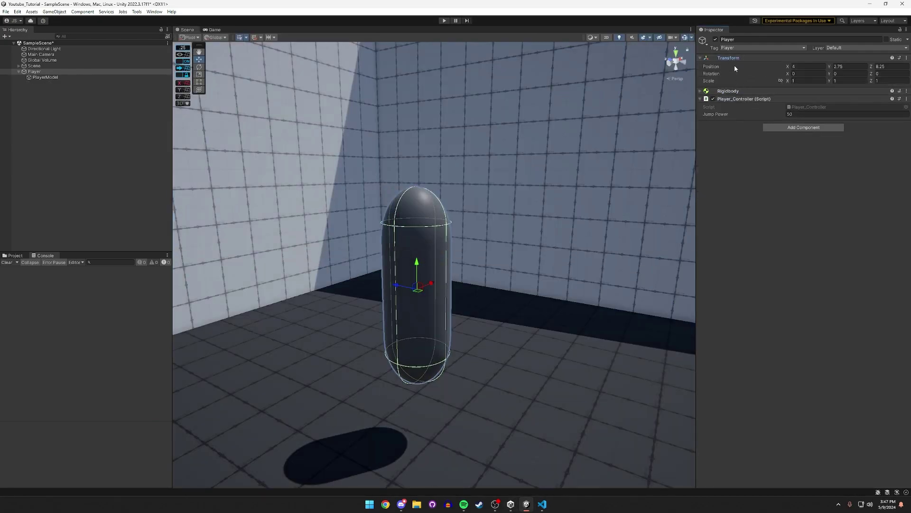
click(542, 506)
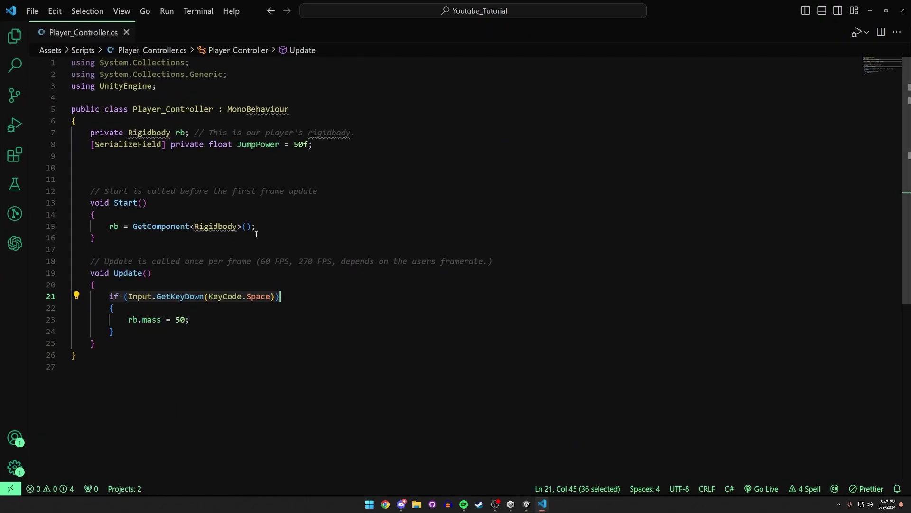
Declare "private Transform transform;" directly below the rb declaration, checking the Player's Transform component in Unity.
click(393, 133)
key(Return)
text(private)
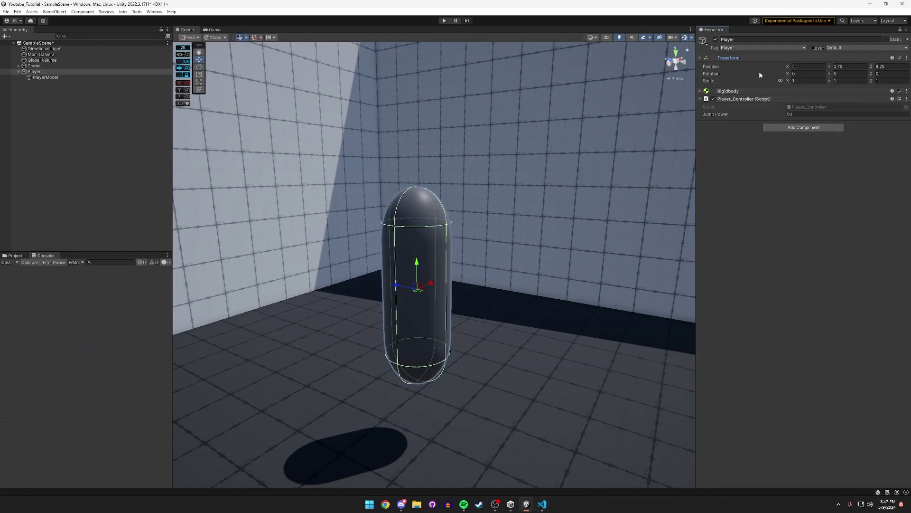
click(732, 59)
click(732, 58)
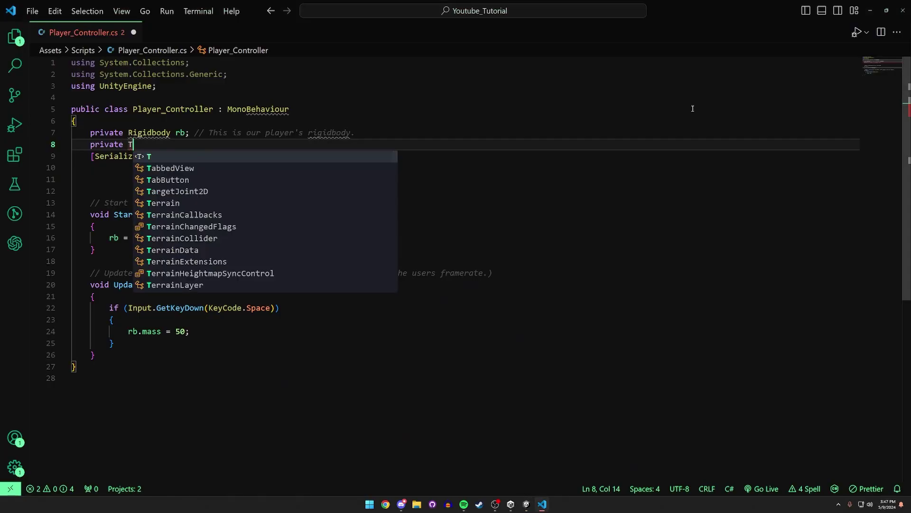
text(ran)
key(Down)
key(Tab)
text(transofmr;l)
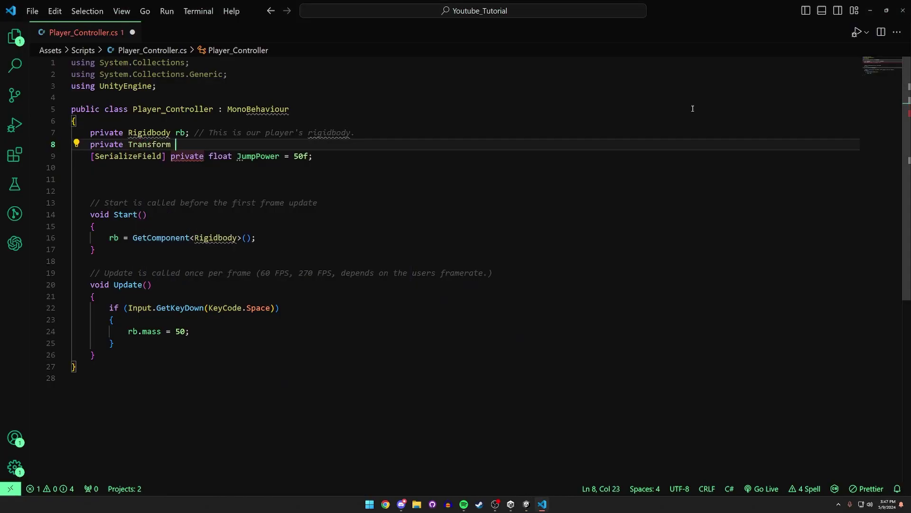
key(BackSpace)
key(BackSpace)
key(BackSpace)
key(BackSpace)
key(BackSpace)
key(BackSpace)
text(form;)
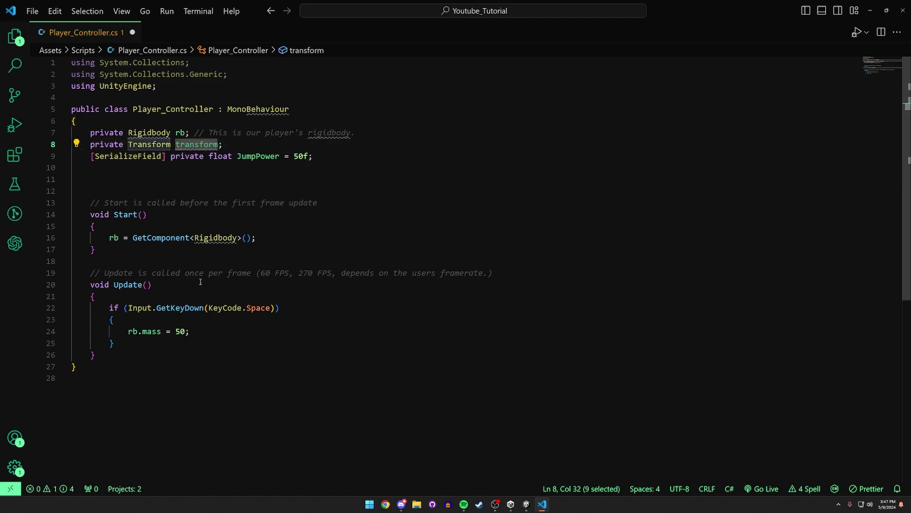
Begin a "transform.pos" statement on a new line at the start of Update, checking the PlayerModel object in Unity.
click(203, 298)
key(Return)
text(transform)
key(alt+Tab)
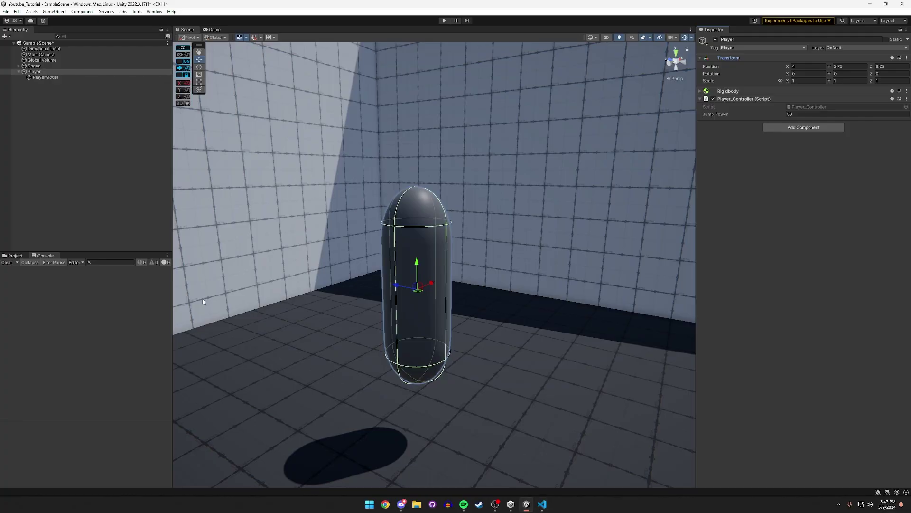
click(417, 264)
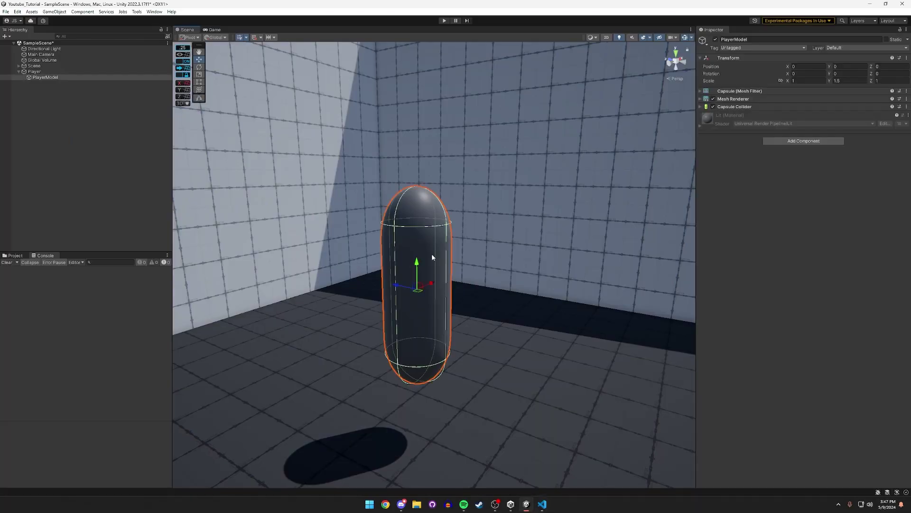
key(alt+Tab)
text(.pos)
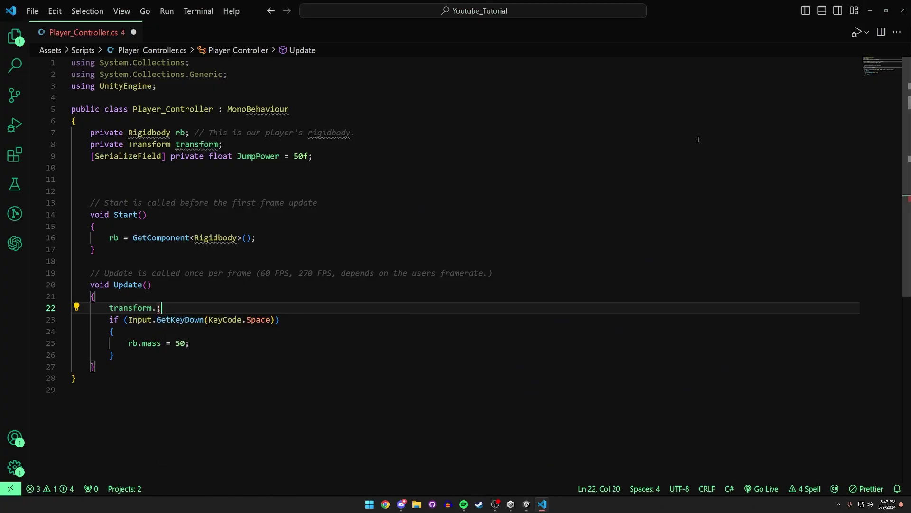
Try the member names "sca", "wor", "rot" and "qu" after "transform." in Update.
key(BackSpace)
key(BackSpace)
key(BackSpace)
text(sca)
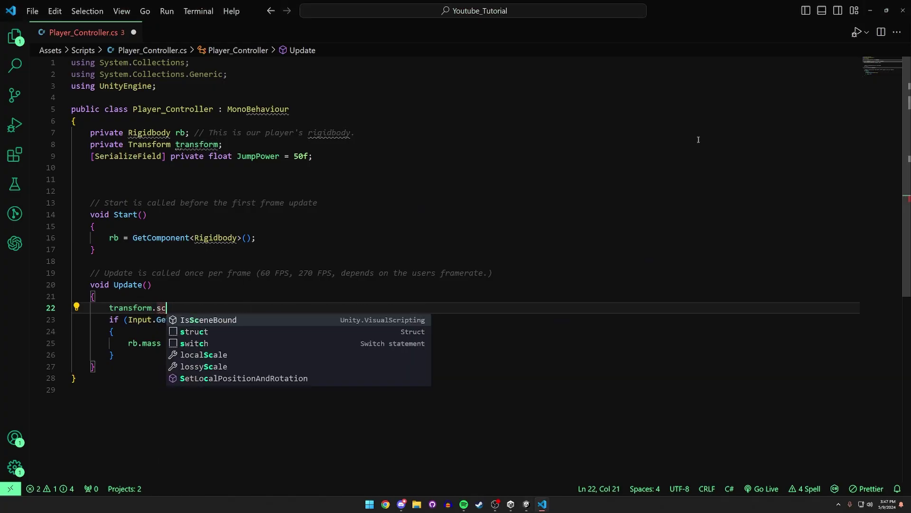
key(BackSpace)
key(BackSpace)
key(BackSpace)
text(wor)
key(BackSpace)
key(BackSpace)
key(BackSpace)
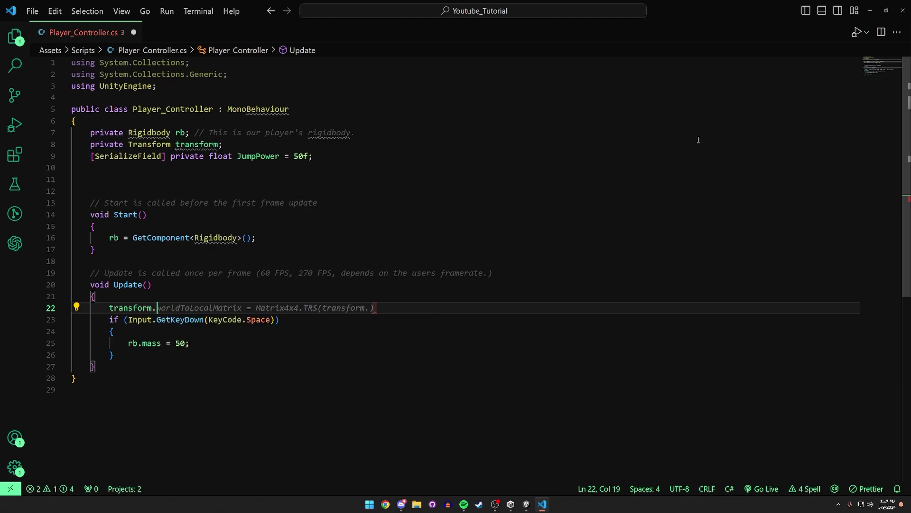
text(rot)
key(BackSpace)
key(BackSpace)
key(BackSpace)
text(qu)
key(BackSpace)
key(BackSpace)
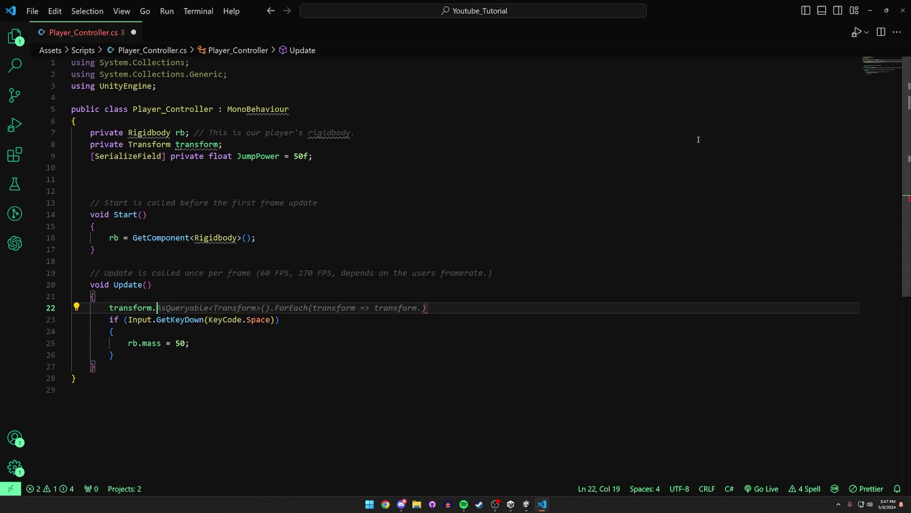
Try "transform.rotation" as the statement in Update and erase it.
text(rotation)
key(BackSpace)
key(BackSpace)
key(BackSpace)
key(BackSpace)
key(BackSpace)
key(BackSpace)
key(BackSpace)
key(BackSpace)
key(BackSpace)
key(BackSpace)
key(BackSpace)
key(BackSpace)
key(BackSpace)
key(BackSpace)
key(BackSpace)
key(BackSpace)
key(BackSpace)
Delete the "private Transform transform;" declaration and leave the first line inside Update blank.
drag(263, 140, 71, 145)
key(BackSpace)
key(BackSpace)
click(131, 299)
key(BackSpace)
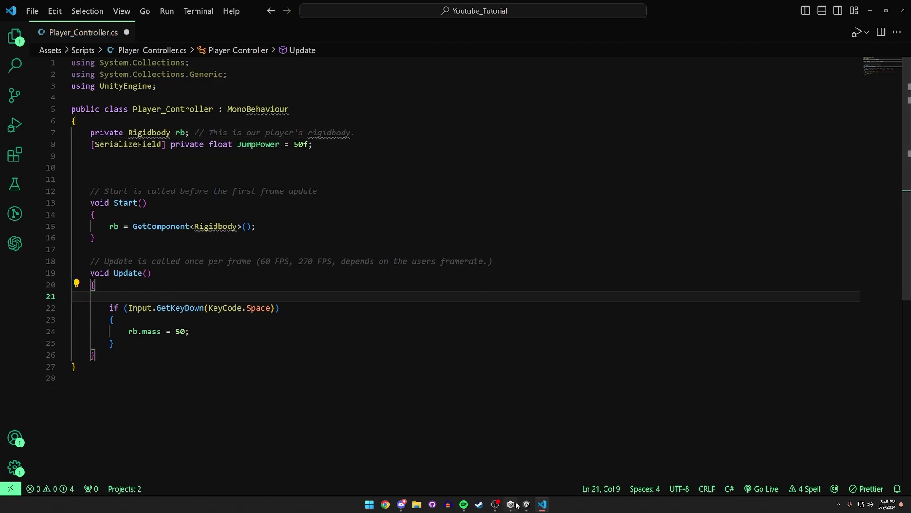
Switch to Unity and select the Player object to view its Transform component.
click(526, 504)
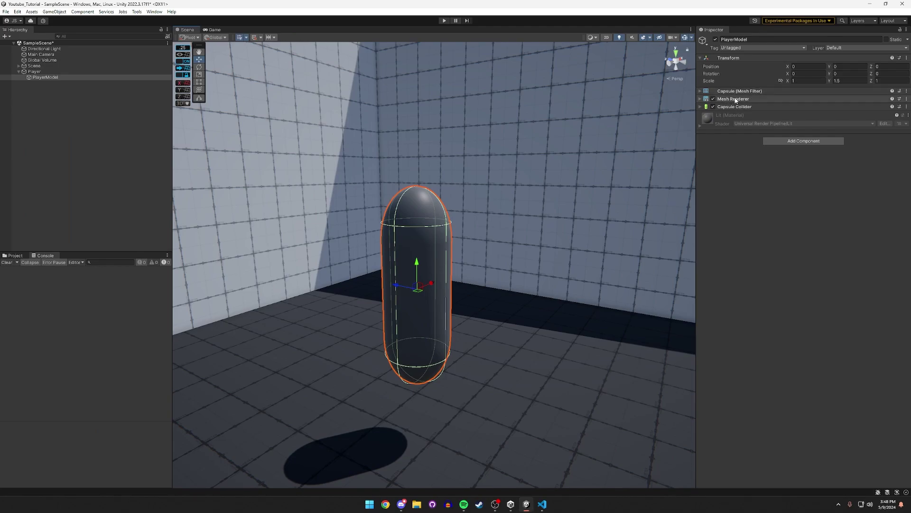
click(34, 71)
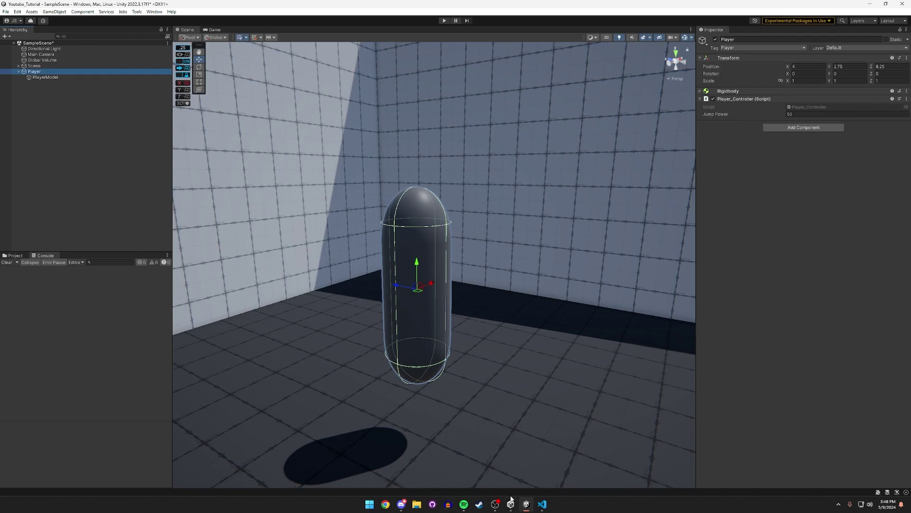
mouse_move(551, 510)
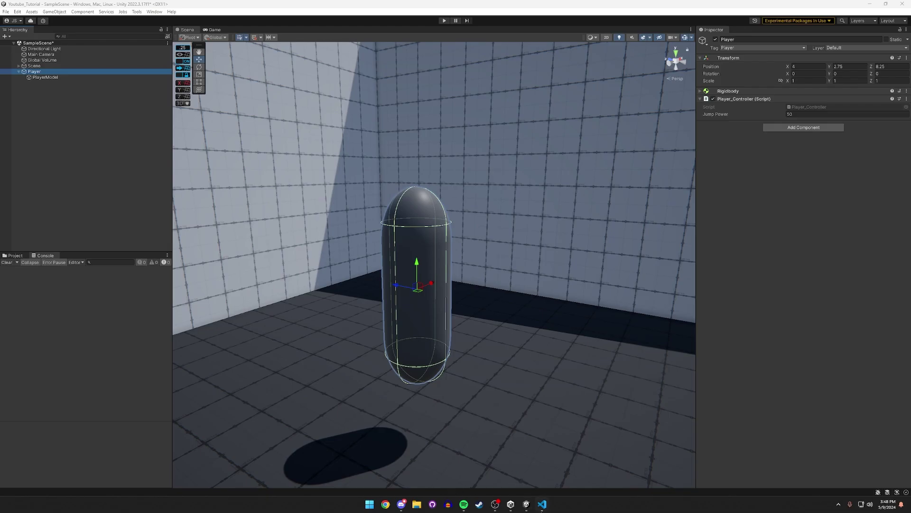
Return to the script in Visual Studio Code, enter "transform.position" on Update's blank line, and highlight the expression.
click(543, 505)
text(transform)
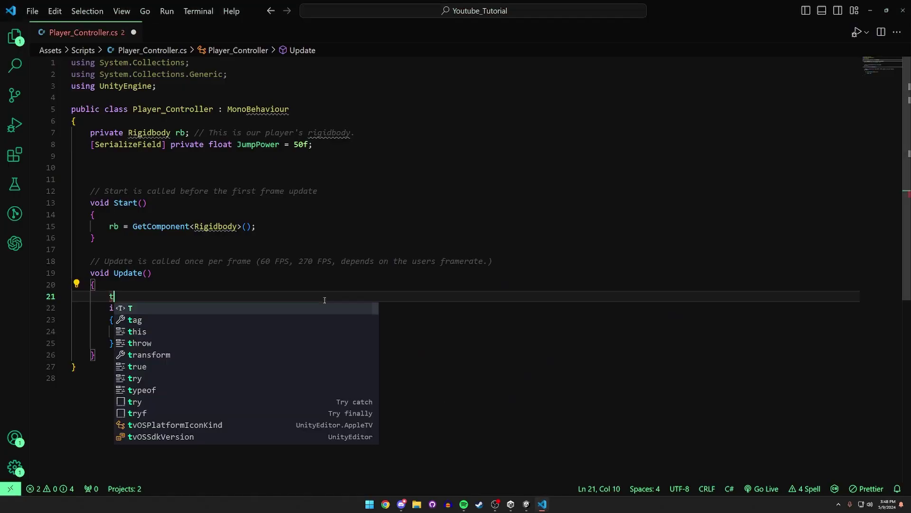
key(Escape)
text(.po)
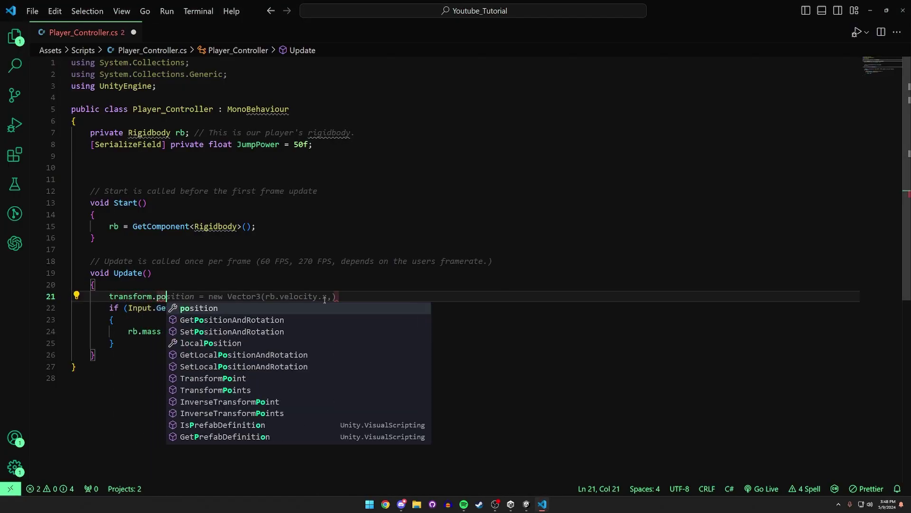
key(Tab)
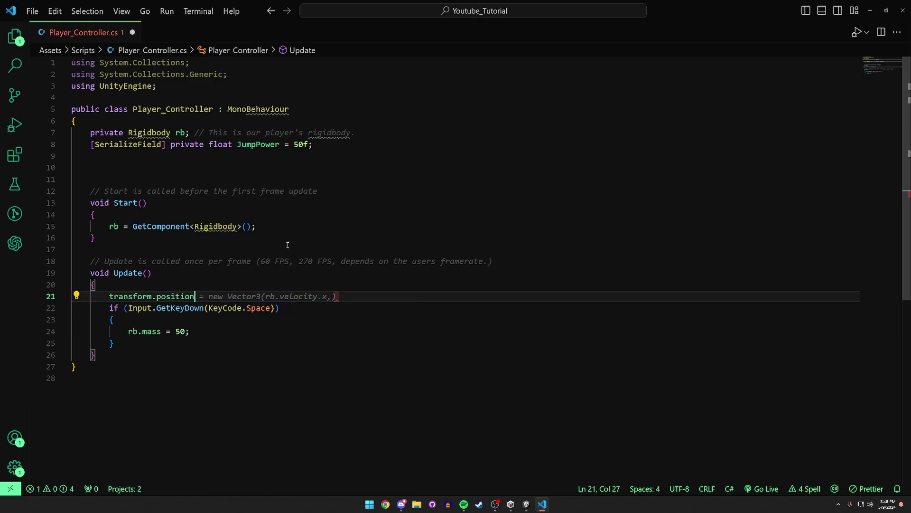
double_click(120, 294)
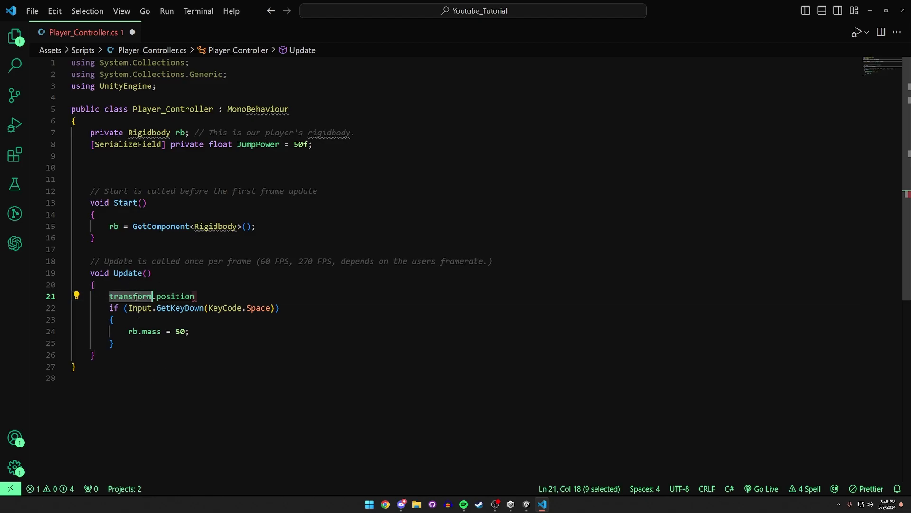
drag(109, 297, 205, 293)
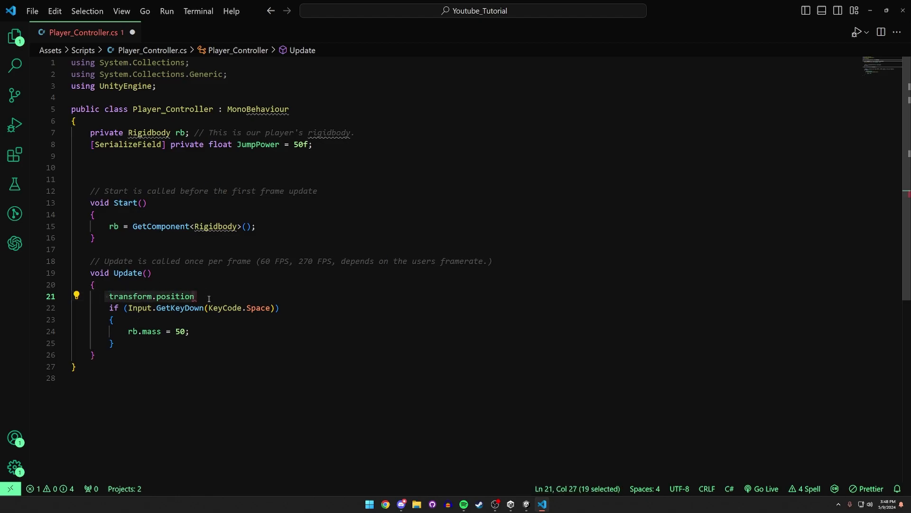
Try a direct assignment beginning "transform = " in place of transform.position, inspect the flagged error, and clear the line.
key(BackSpace)
text(transform = )
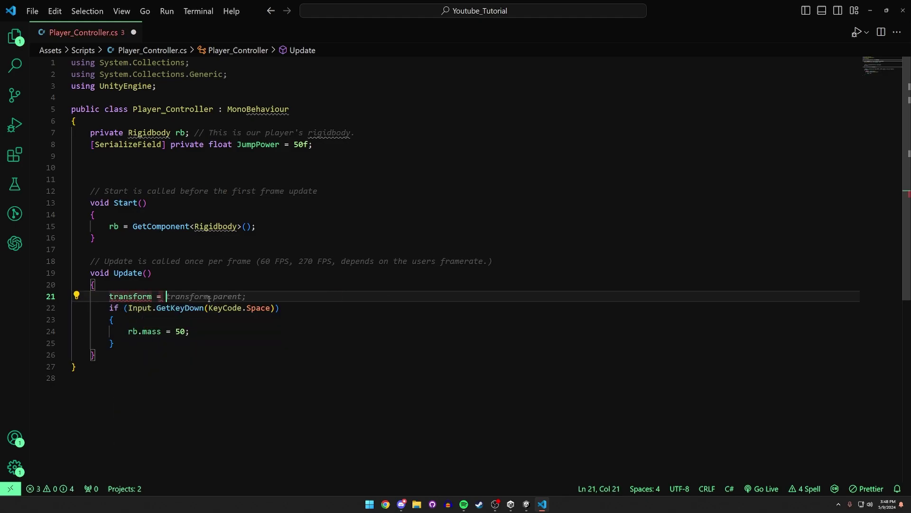
text(ah)
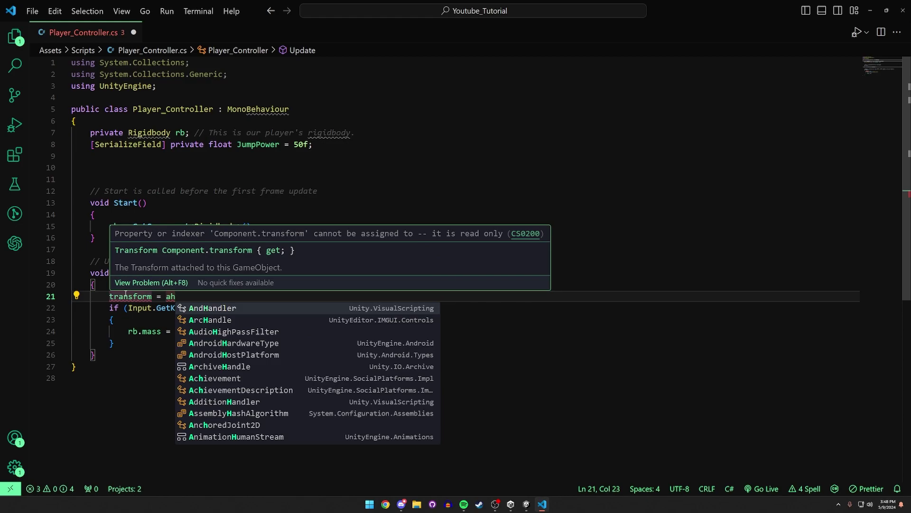
key(BackSpace)
key(BackSpace)
key(BackSpace)
key(BackSpace)
key(BackSpace)
key(BackSpace)
key(BackSpace)
key(BackSpace)
key(BackSpace)
key(BackSpace)
key(BackSpace)
key(BackSpace)
key(BackSpace)
key(BackSpace)
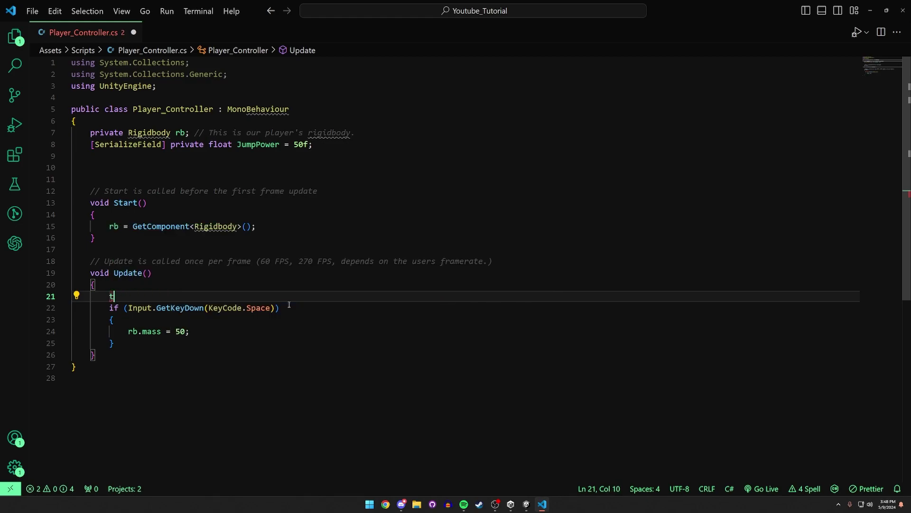
text(t)
key(BackSpace)
text(t)
key(BackSpace)
Collapse the Player's Player_Controller component in Unity and return to the script.
key(alt+Tab)
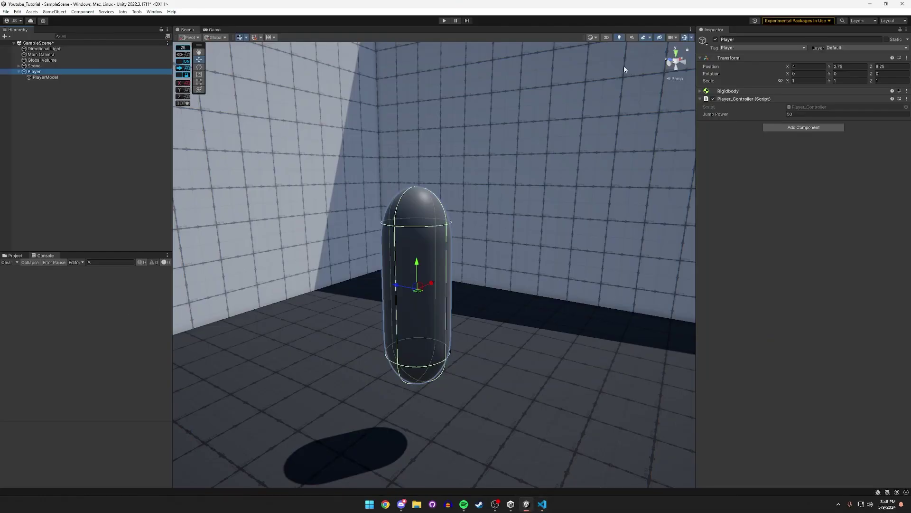
click(739, 98)
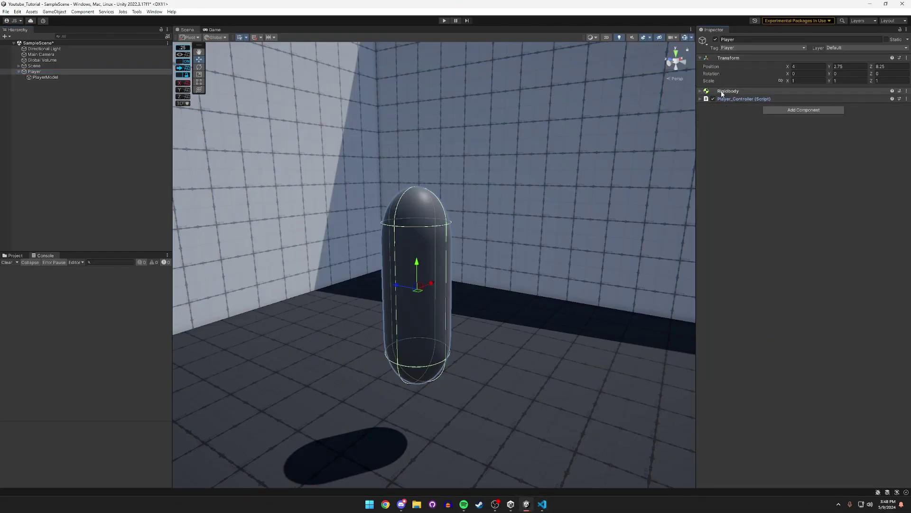
key(alt+Tab)
Try "Rigidbody.mas" on Update's blank line, compare it with the Player's Transform component in Unity, and delete the text.
text(Rig)
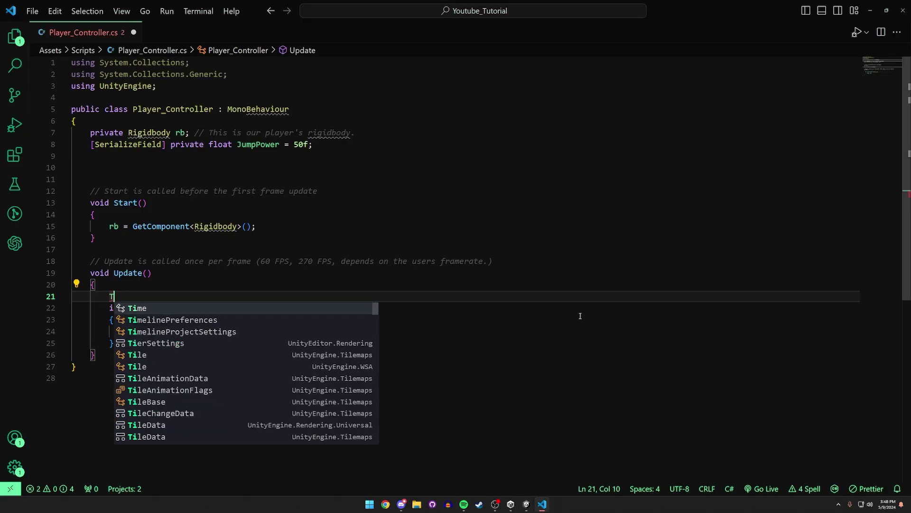
text(idbody.mas)
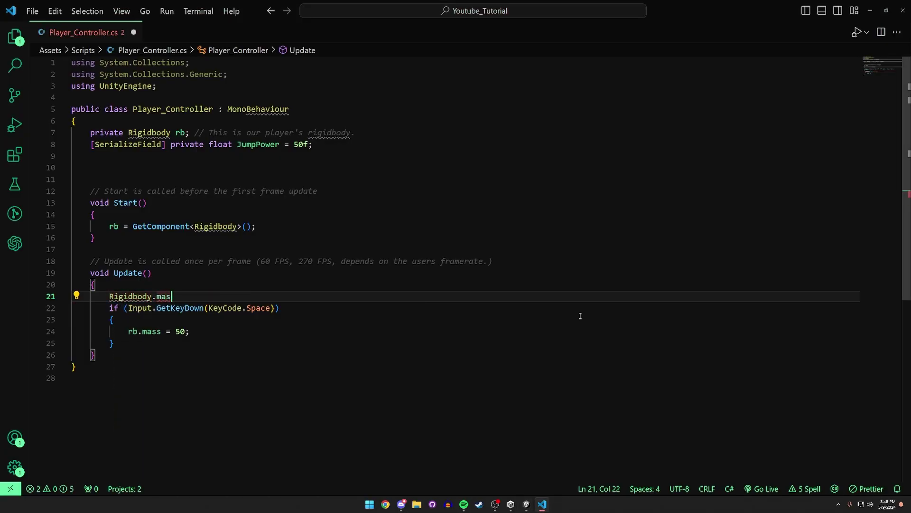
key(alt+Tab)
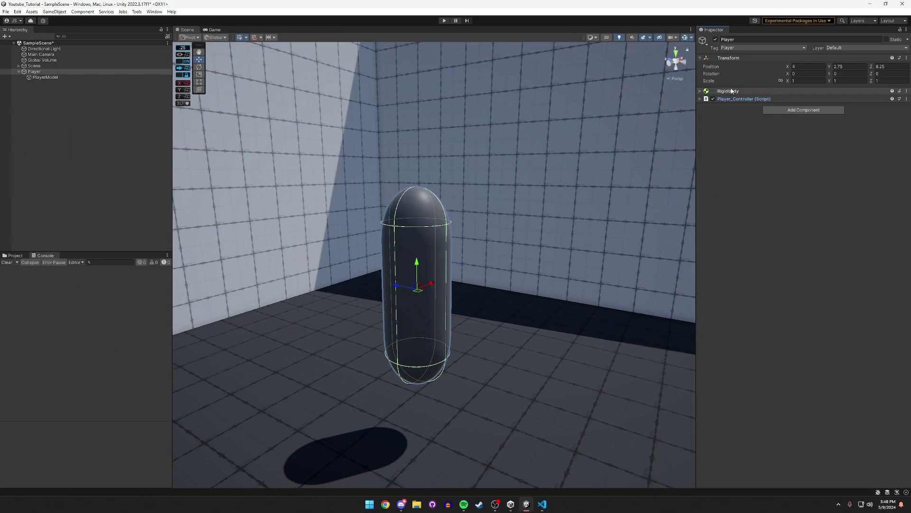
click(733, 58)
click(718, 59)
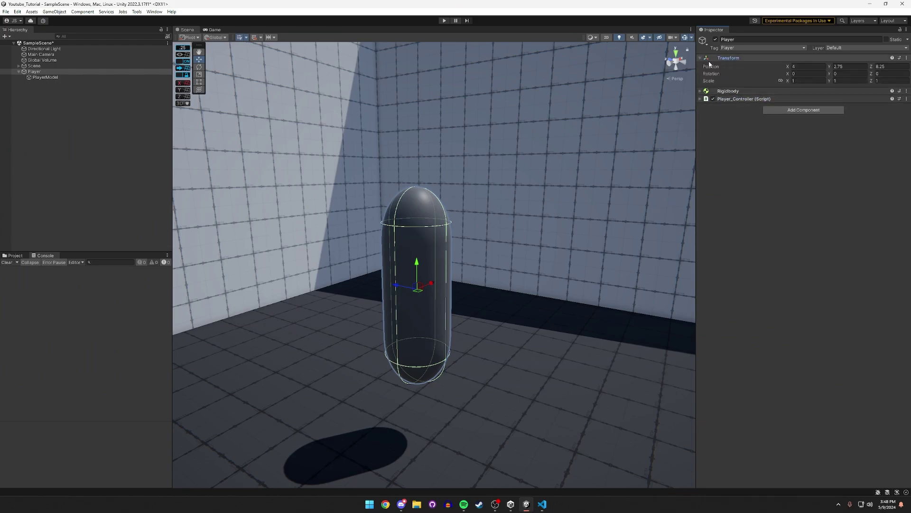
key(alt+Tab)
drag(179, 294, 110, 296)
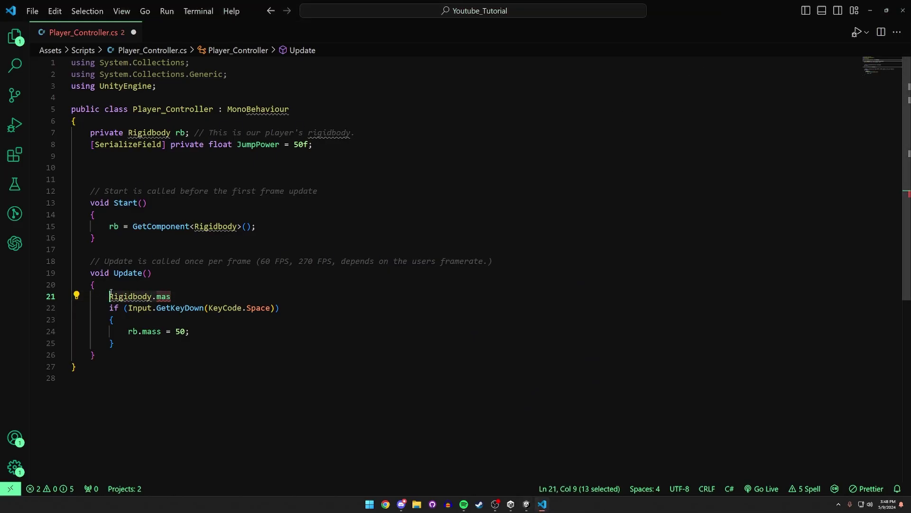
key(BackSpace)
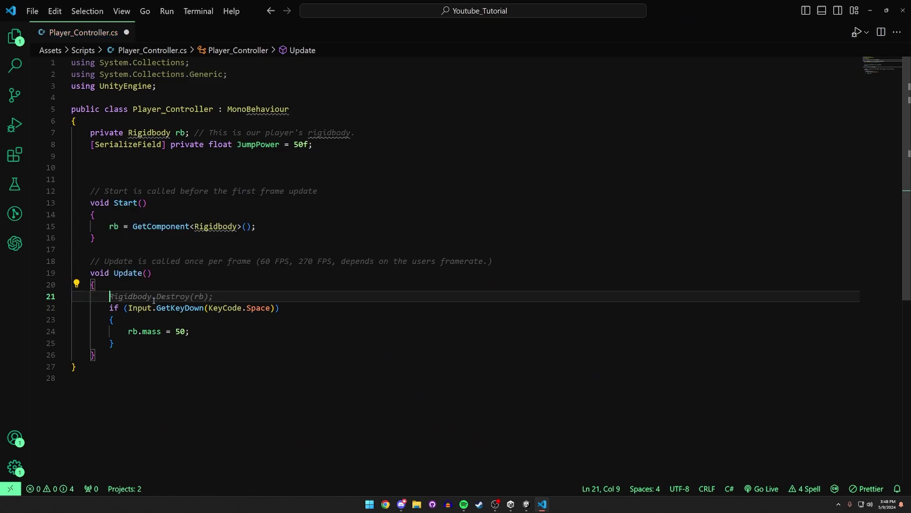
Replace "rb.mass = 50;" in the space-key block with an empty "rb.AddForce();" call.
click(204, 337)
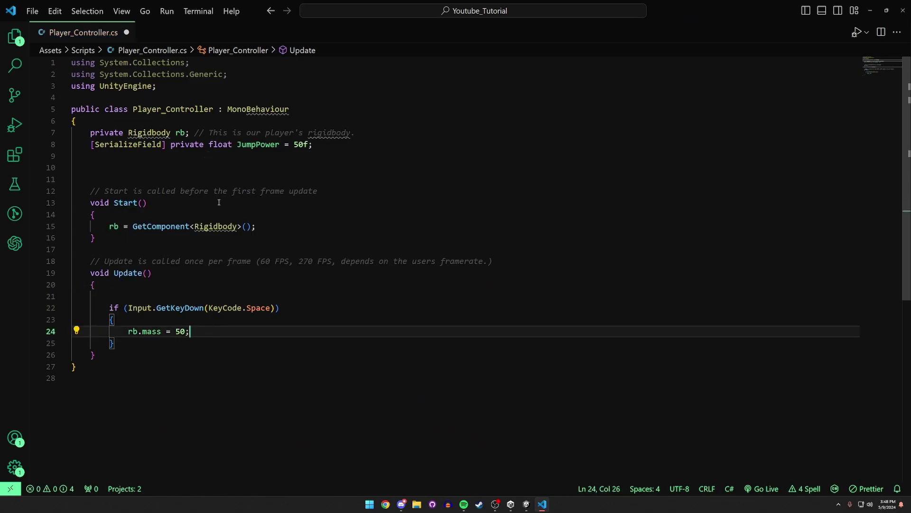
drag(188, 332, 123, 331)
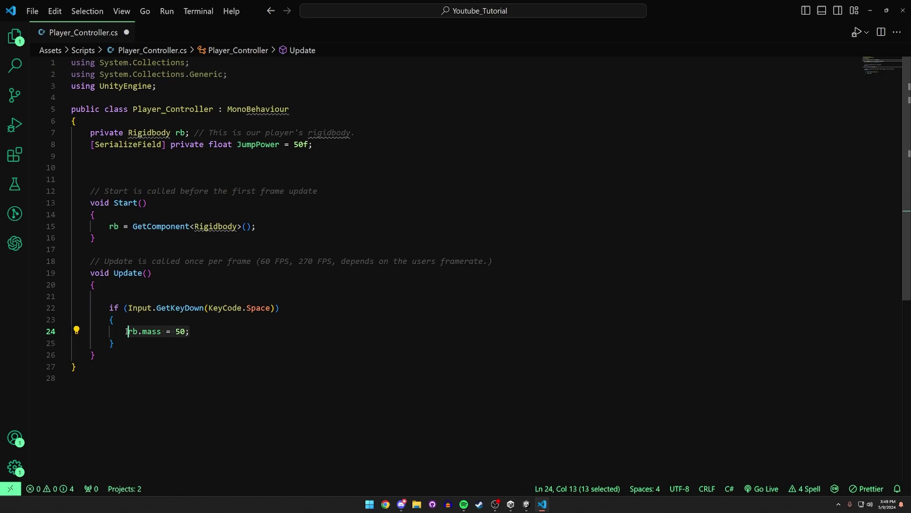
key(BackSpace)
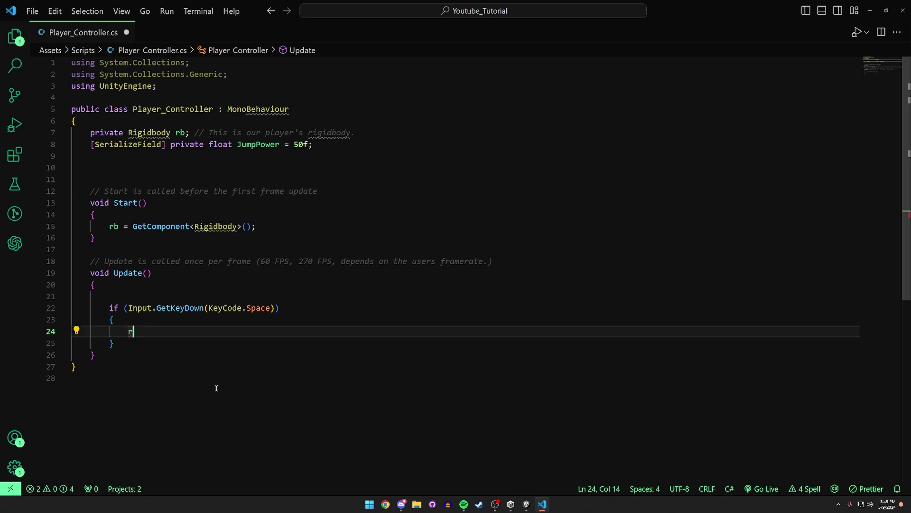
text(rb.AddFo)
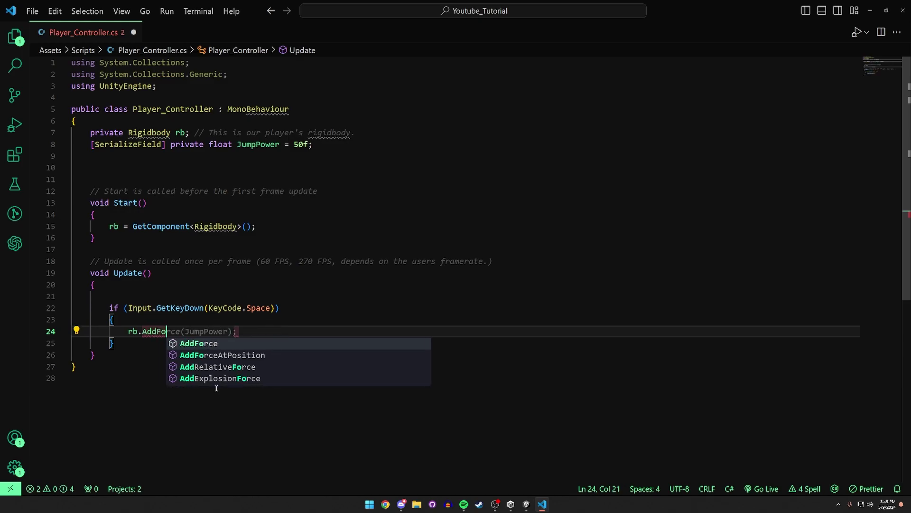
key(Tab)
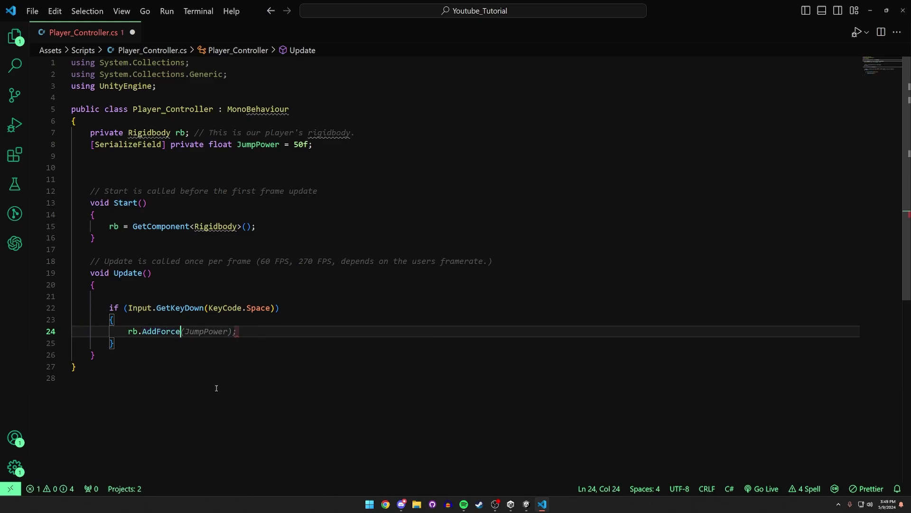
text(()
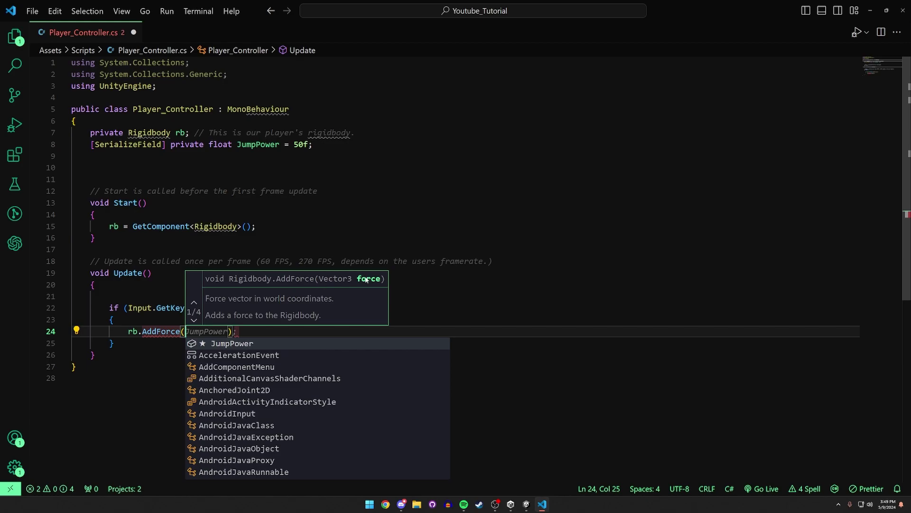
key(Right)
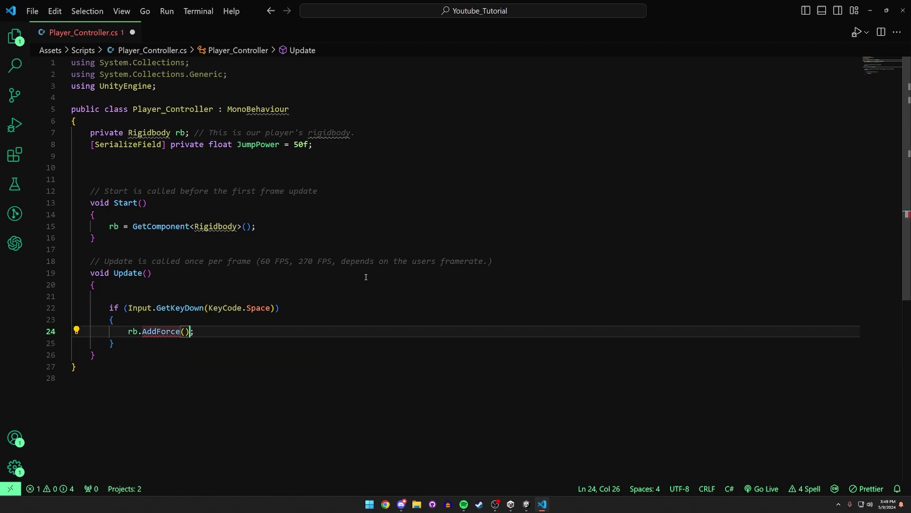
Switch to Unity and examine the Player capsule and its axis arrows from different angles in the scene.
key(alt+Tab)
right_drag(414, 281, 422, 263)
key(w)
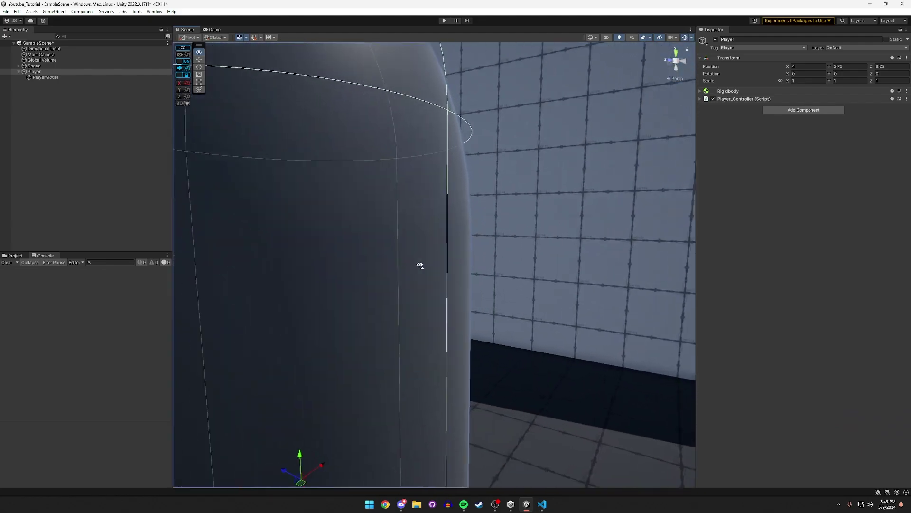
key(f)
drag(474, 265, 455, 243)
right_drag(455, 242, 485, 239)
key(a)
drag(492, 239, 490, 238)
key(f)
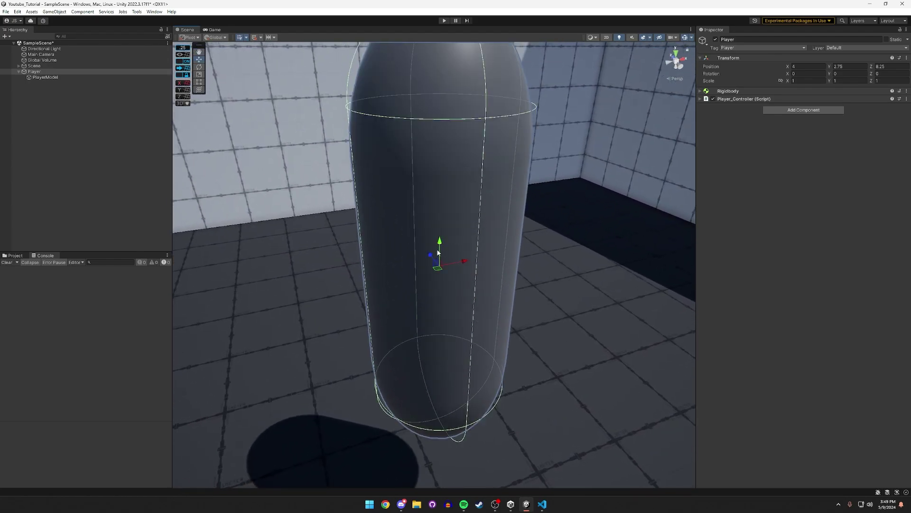
Return to the script from Unity and pass Vector3.up as the argument of rb.AddForce in the space-key block.
right_drag(441, 246, 430, 313)
key(s)
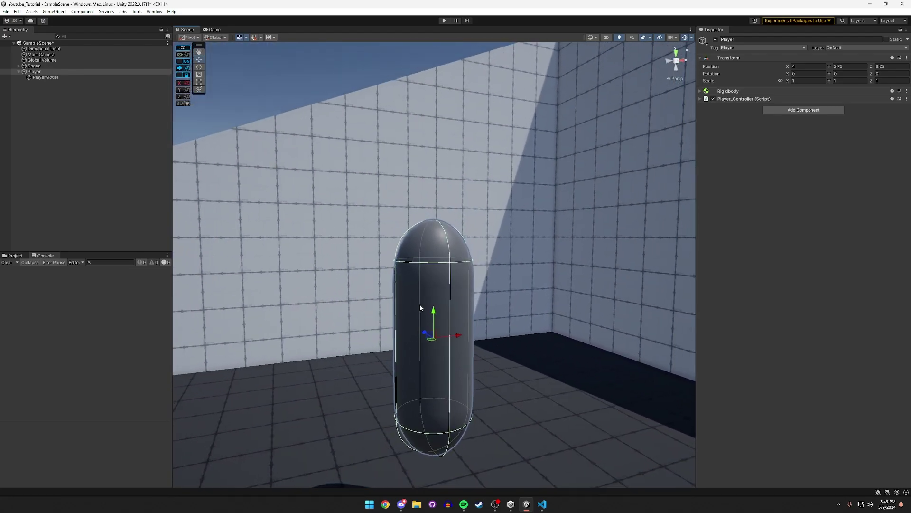
drag(433, 311, 435, 309)
click(542, 503)
text(Vect)
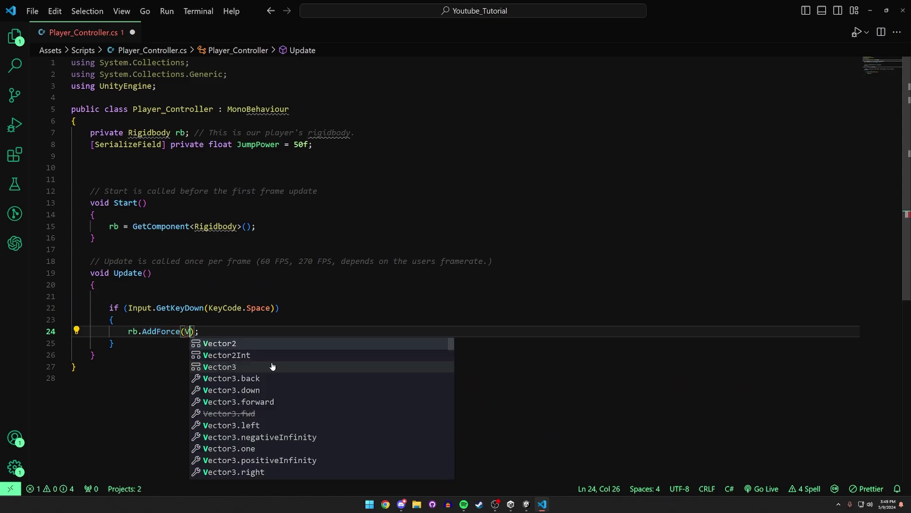
text(or3.u)
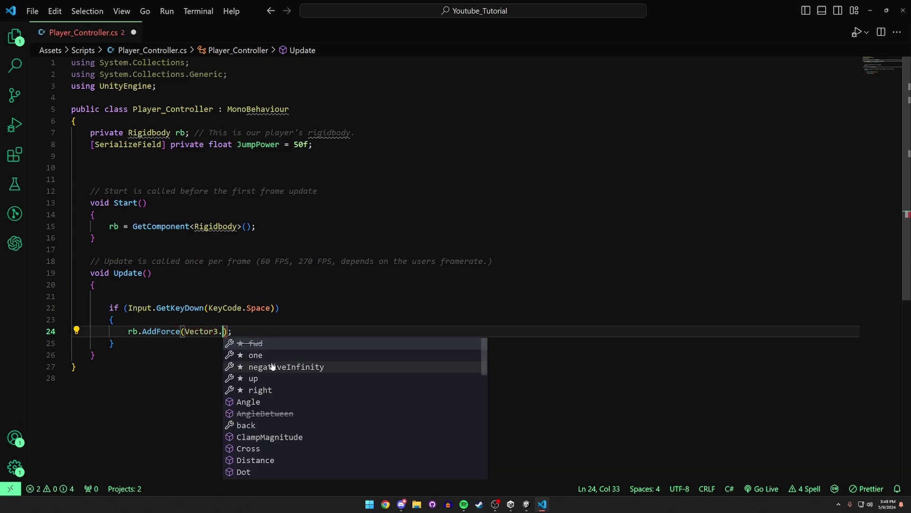
key(Tab)
click(290, 329)
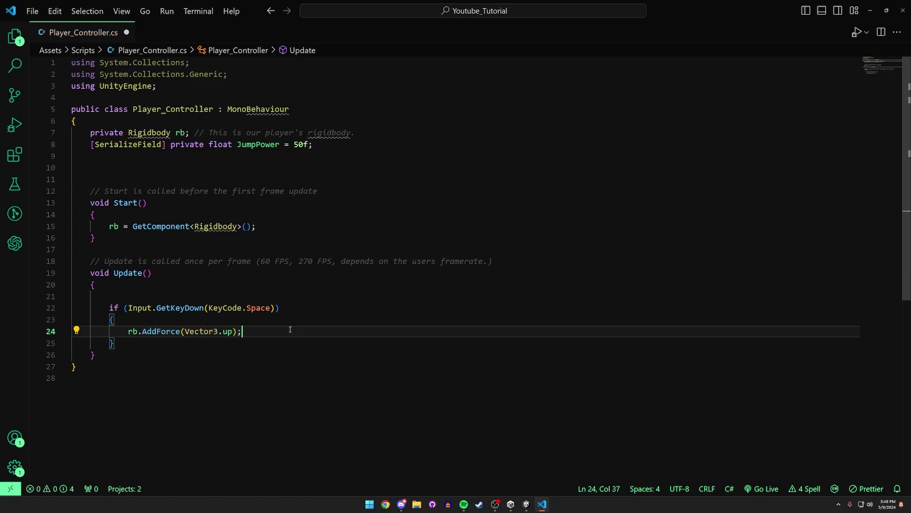
Try a "Vector3(0,1,0)" expression after the AddForce statement and delete it again.
text(Vector3)
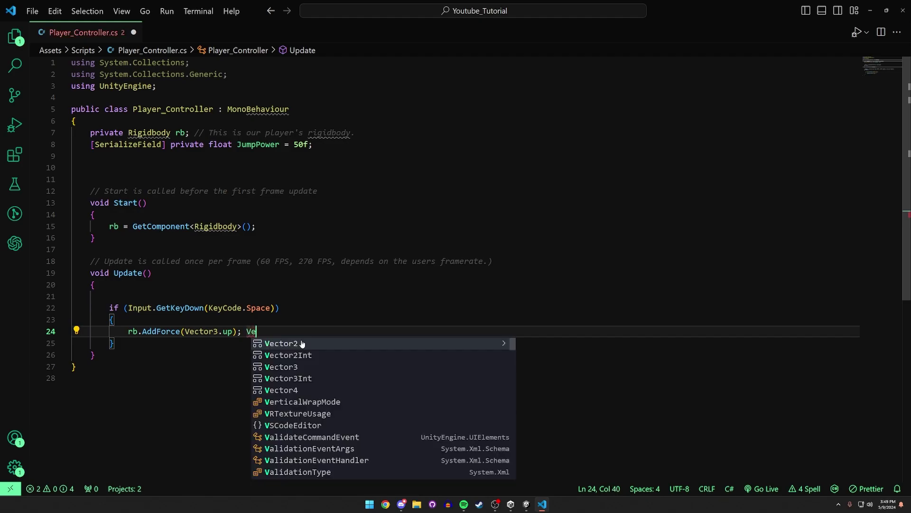
text((0,0)
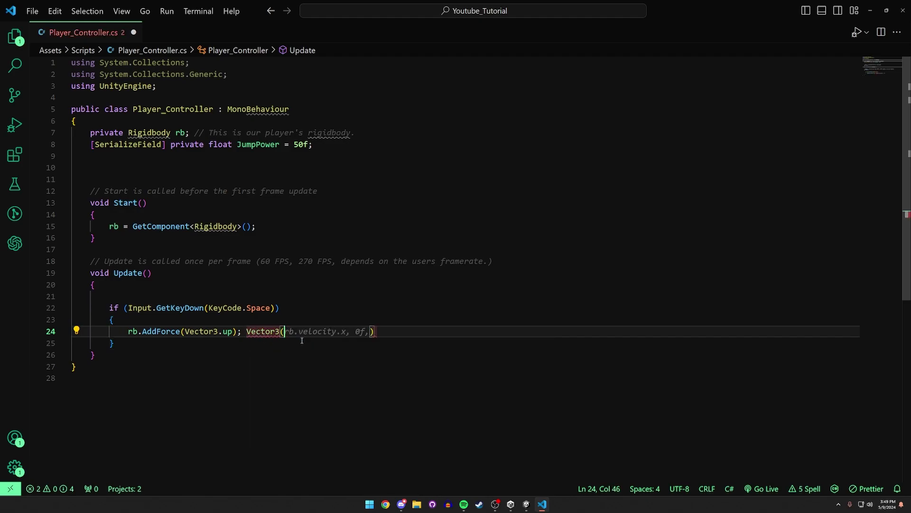
text(,0)
drag(241, 331, 314, 332)
key(BackSpace)
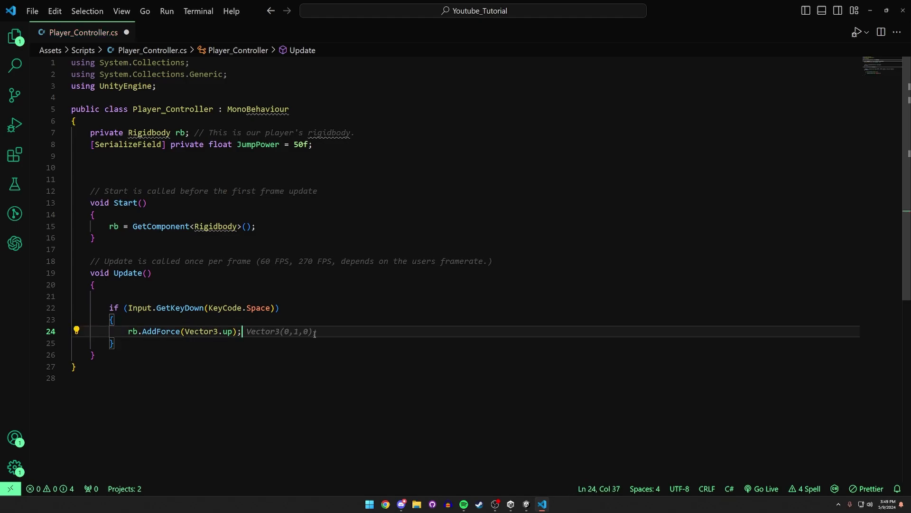
Replace AddForce's Vector3.up argument with "new Vector3(0,1,0) * JumpPower".
click(233, 331)
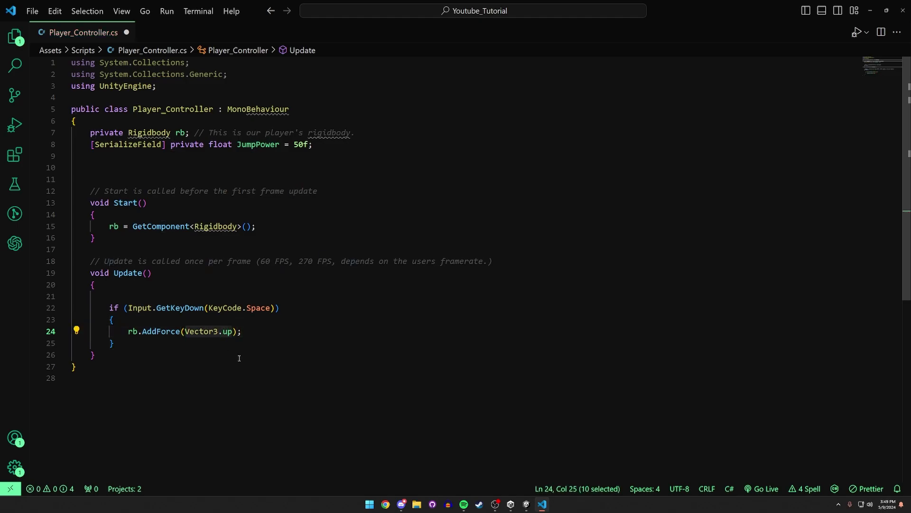
text(new)
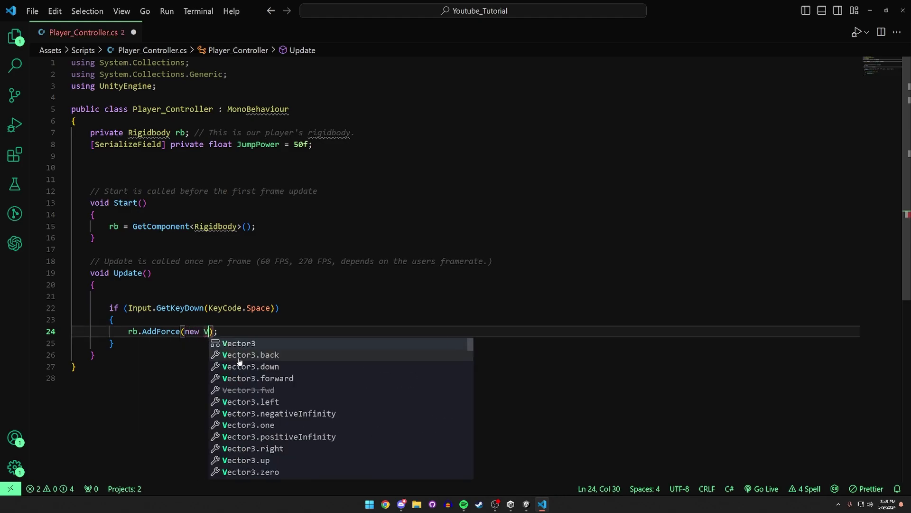
key(Escape)
key(BackSpace)
key(BackSpace)
key(BackSpace)
key(BackSpace)
text(new Vec)
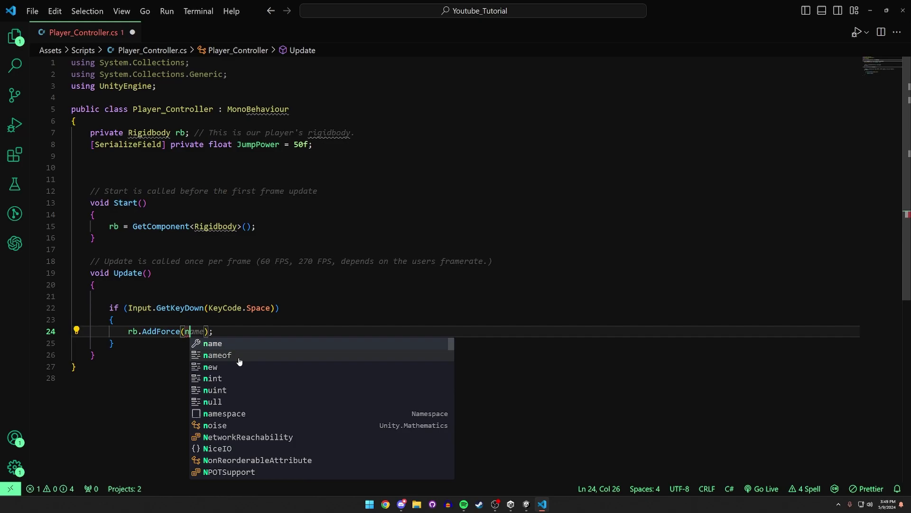
text(tor3)
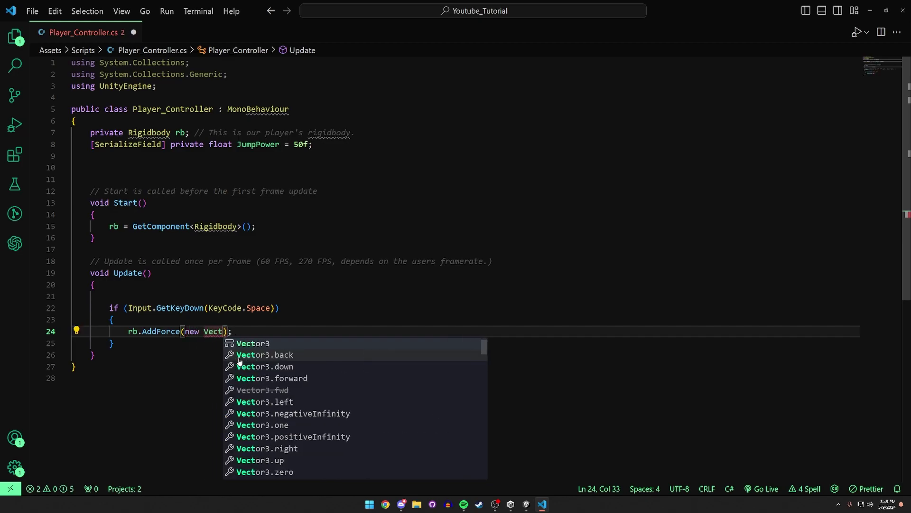
text((0,)
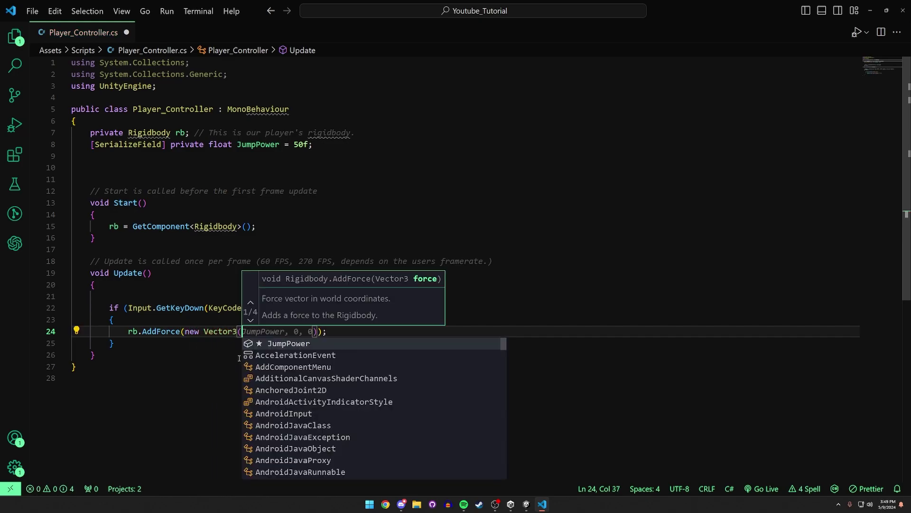
text(1)
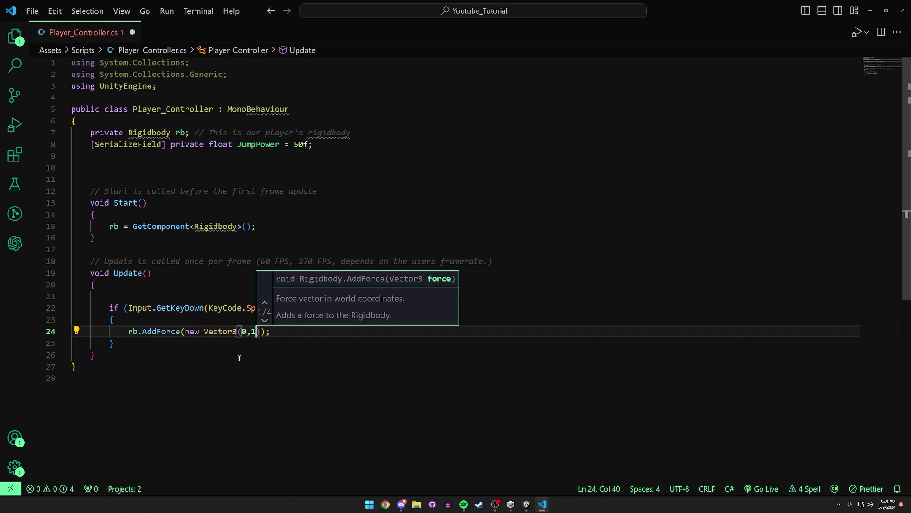
text(,0))
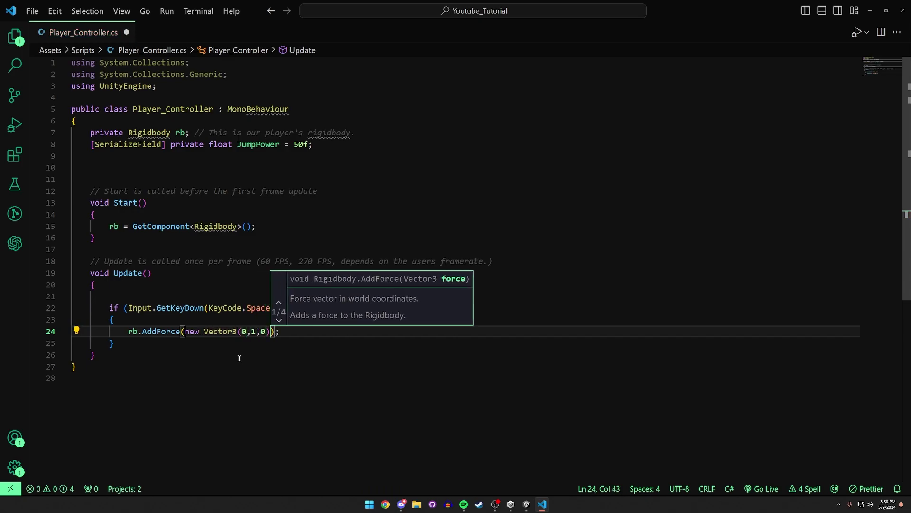
text( * JumpPower)
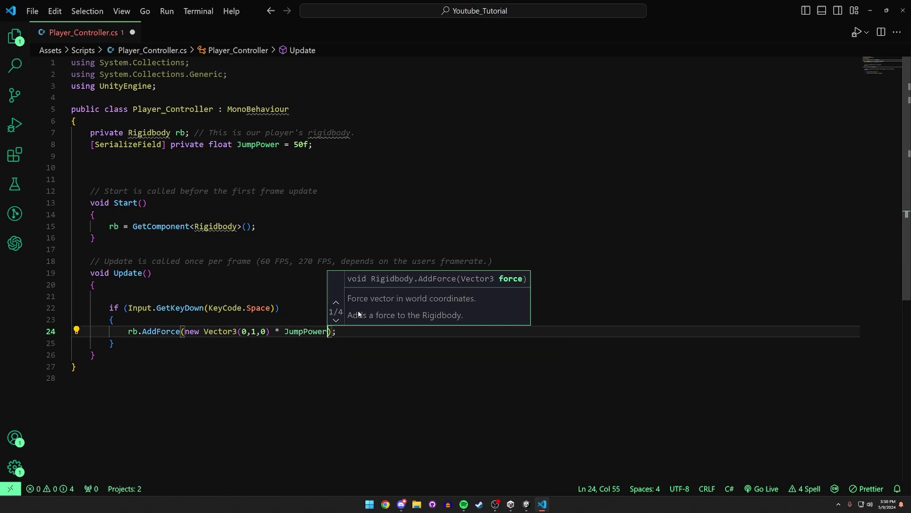
Examine the vector's X and Y components, the JumpPower factor and the 50f value in its declaration.
double_click(254, 331)
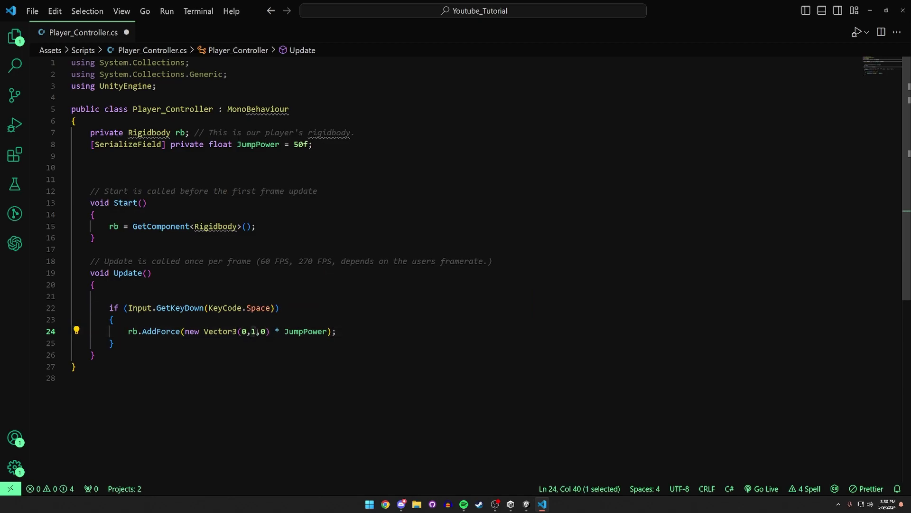
double_click(303, 331)
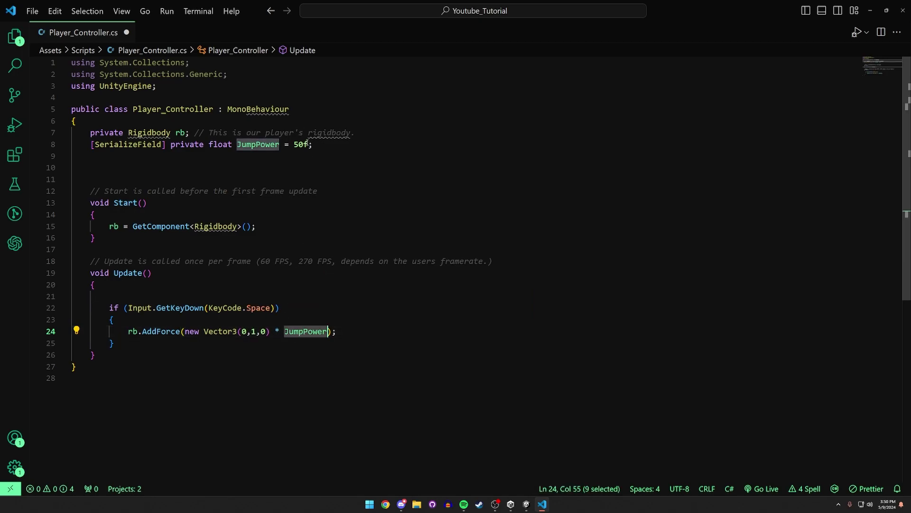
drag(311, 145, 289, 145)
double_click(244, 330)
Try 1 as the vector's Z component, compare it with the Player's axes in Unity, and restore Z to 0.
double_click(263, 331)
text(1)
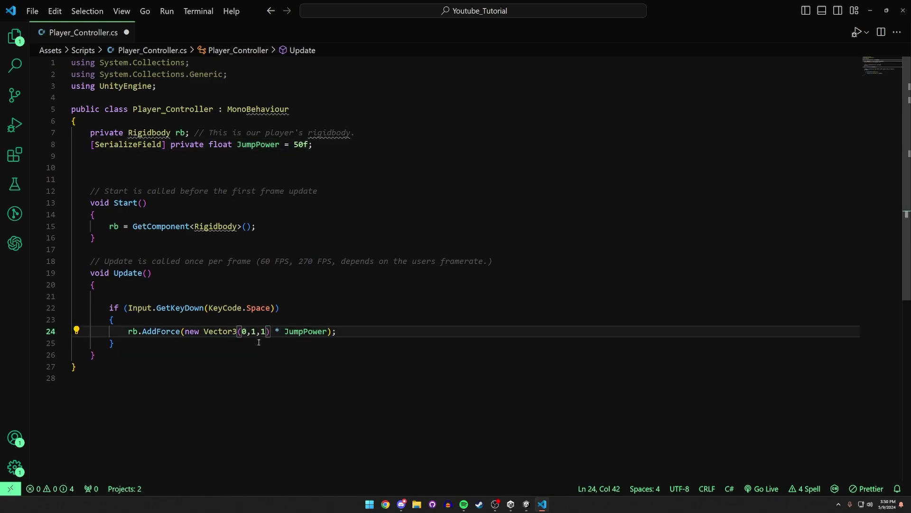
key(alt+Tab)
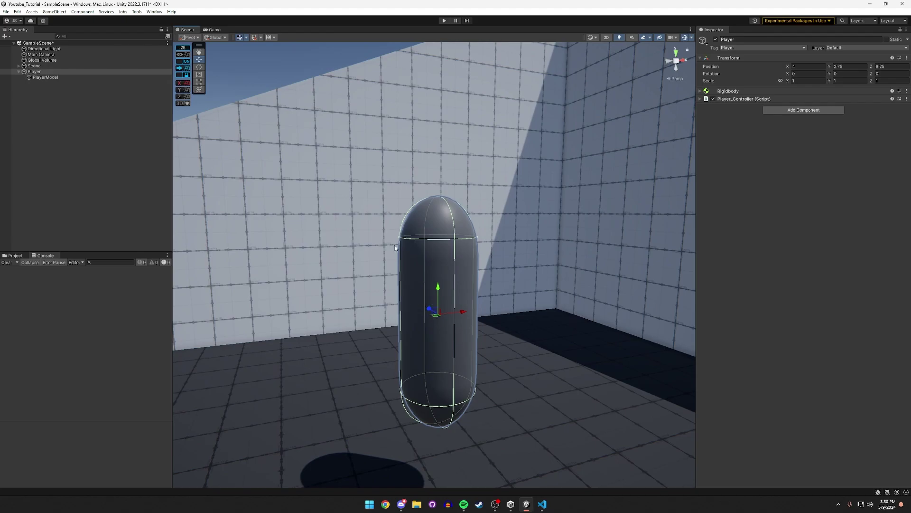
key(alt+Tab)
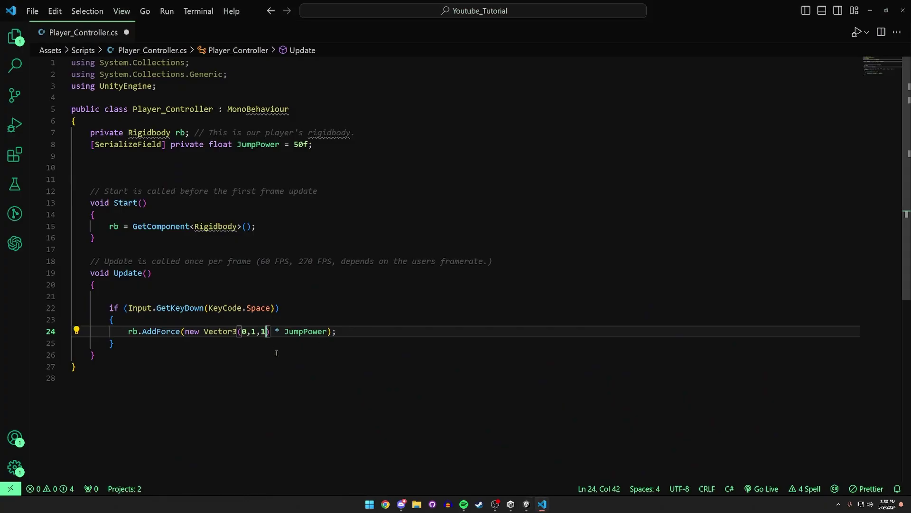
key(shift+Left)
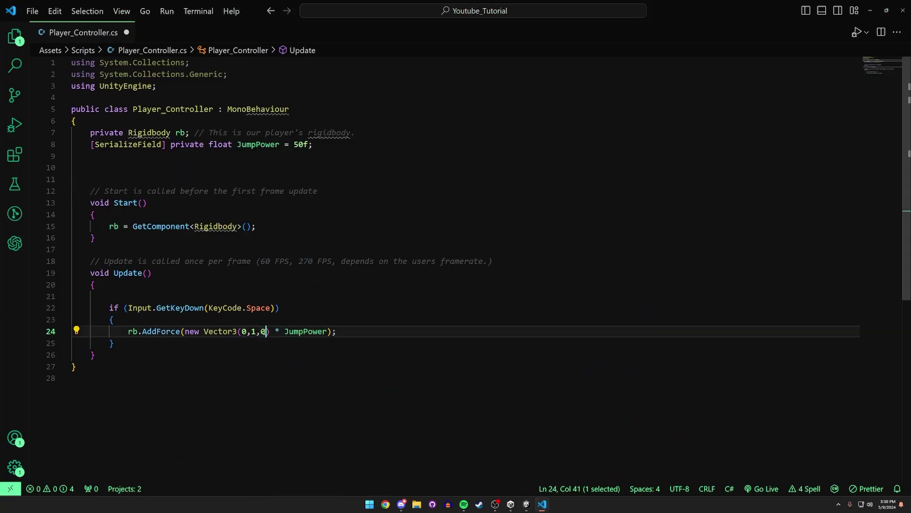
Review the vector and JumpPower factor in the AddForce call and save the Player_Controller script.
right_click(218, 342)
key(Escape)
drag(181, 331, 280, 331)
double_click(317, 331)
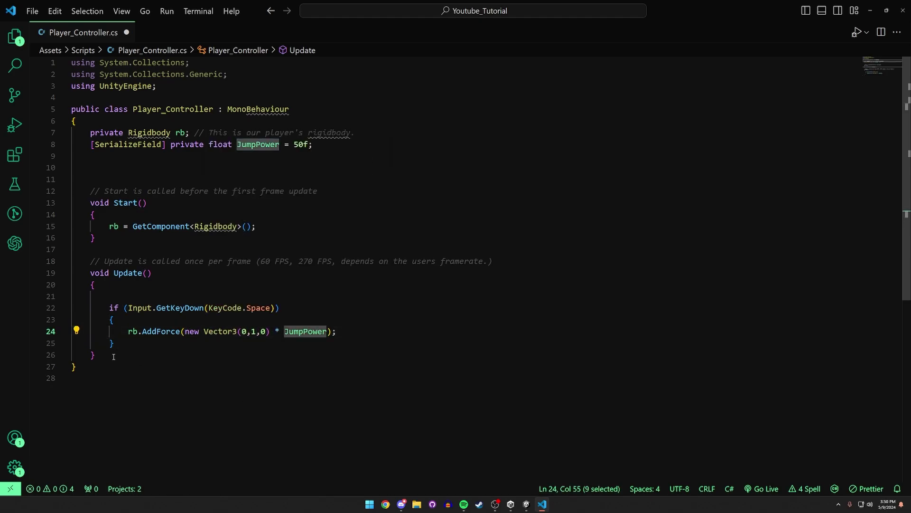
click(374, 349)
key(ctrl+s)
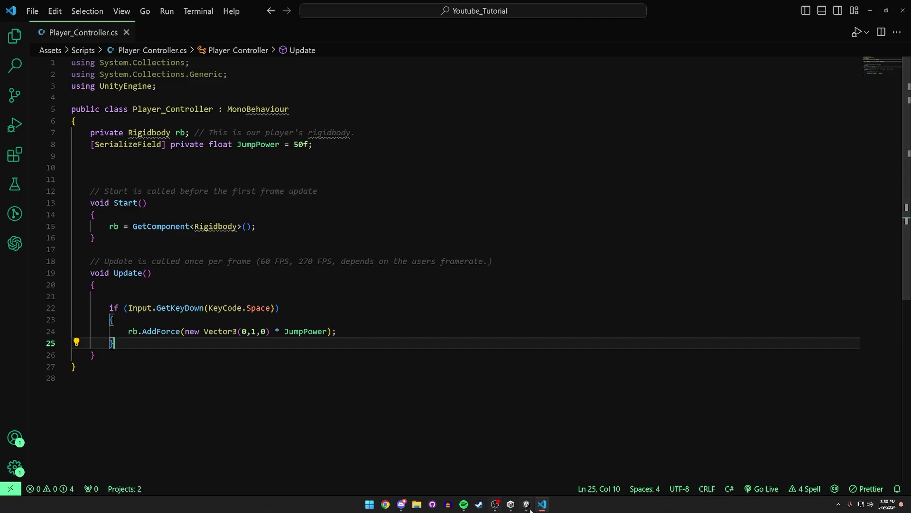
Switch to Unity, expand the Player's Rigidbody component, and test the space-key jump in Play mode.
click(526, 504)
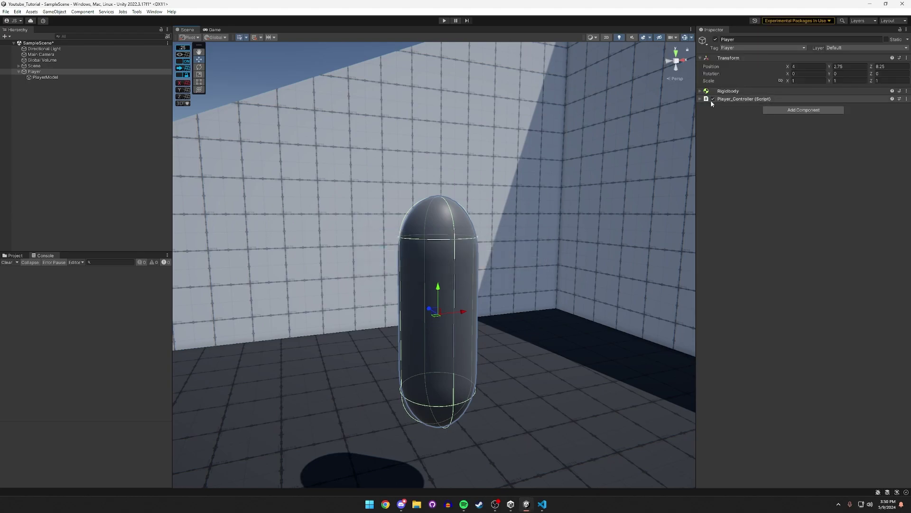
click(723, 92)
right_drag(591, 133, 567, 161)
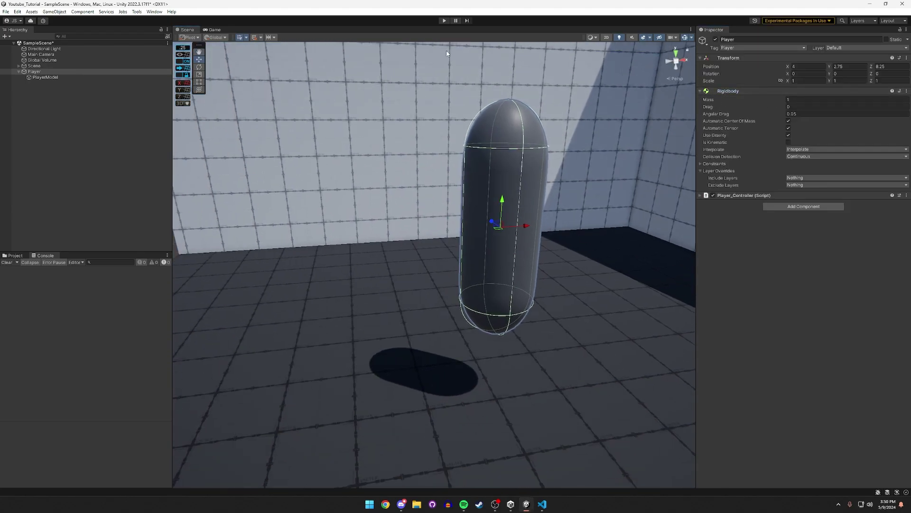
click(443, 21)
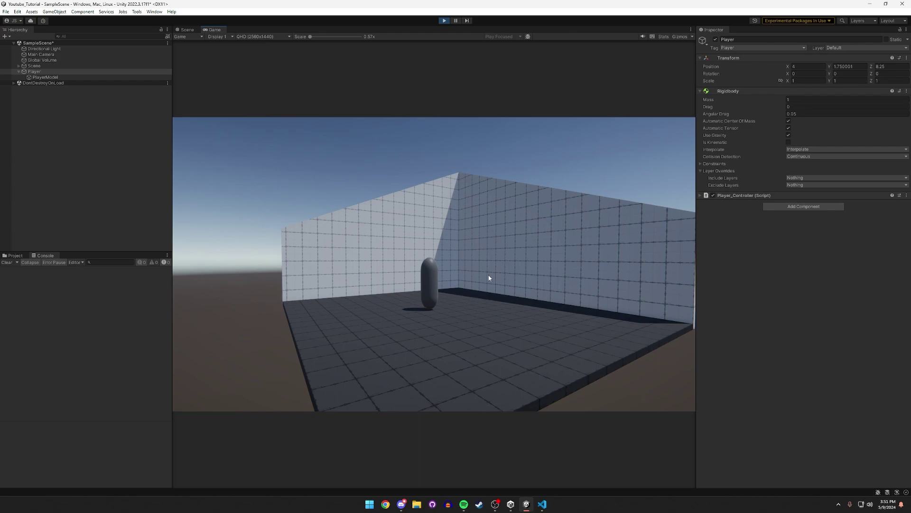
key(space)
mouse_move(310, 36)
mouse_down()
mouse_move(350, 36)
mouse_move(302, 47)
mouse_up()
Collapse the Rigidbody, expand Player_Controller, set Jump Power to 250 during play, and test the jump.
click(728, 91)
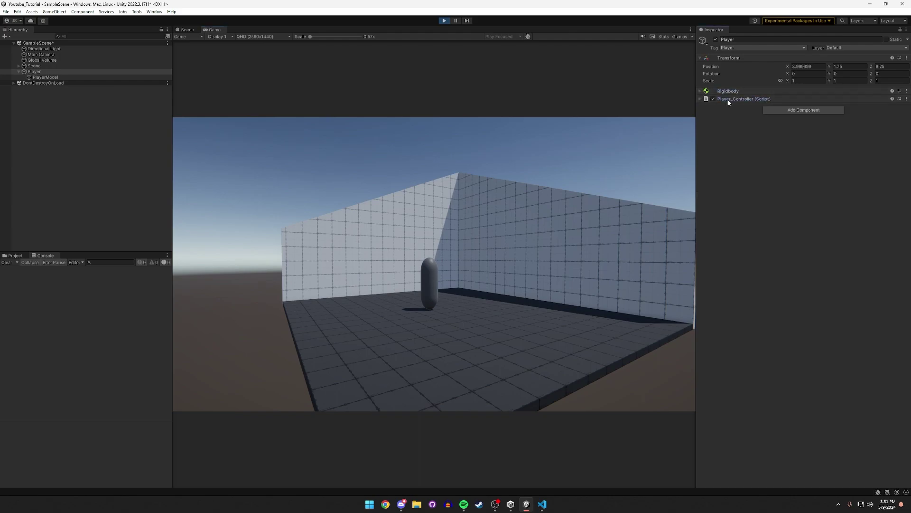
click(728, 99)
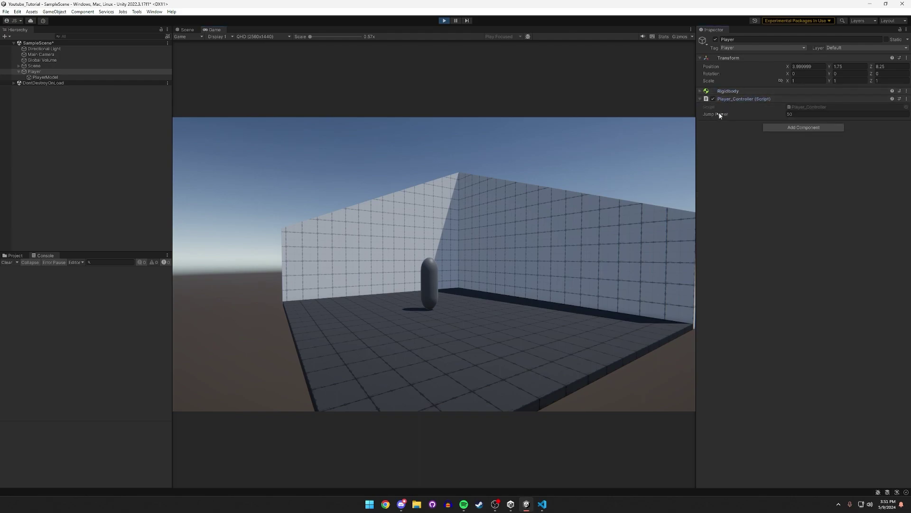
click(805, 115)
text(250)
click(502, 142)
key(space)
key(space)
Set Jump Power to 500 during play, test several jumps, and exit Play mode.
click(791, 115)
text(500)
click(578, 217)
key(space)
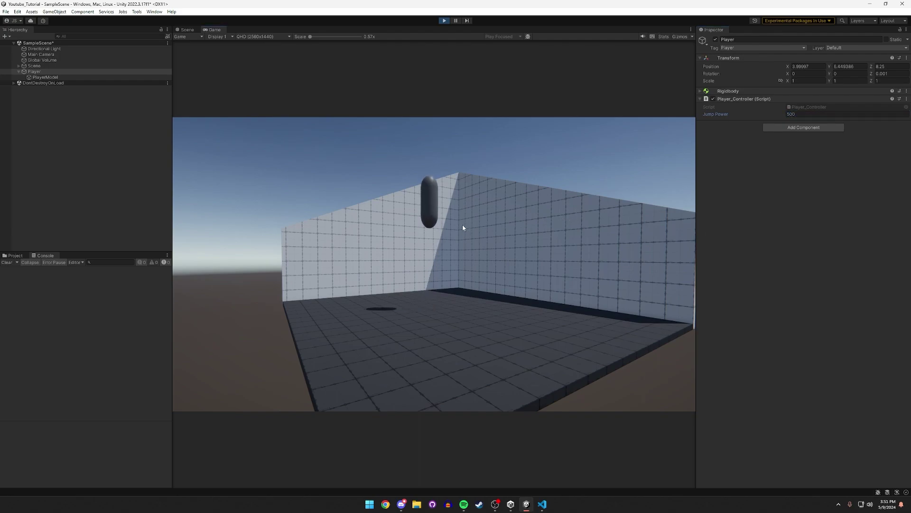
key(space)
key(space)
click(444, 21)
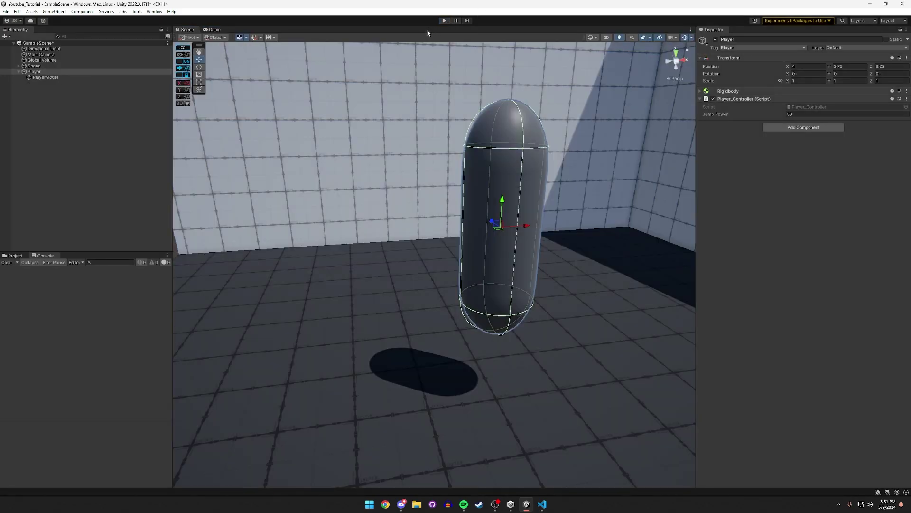
Open the Physics section of Project Settings, inspect gravity's Y value, and move the settings window aside.
click(17, 12)
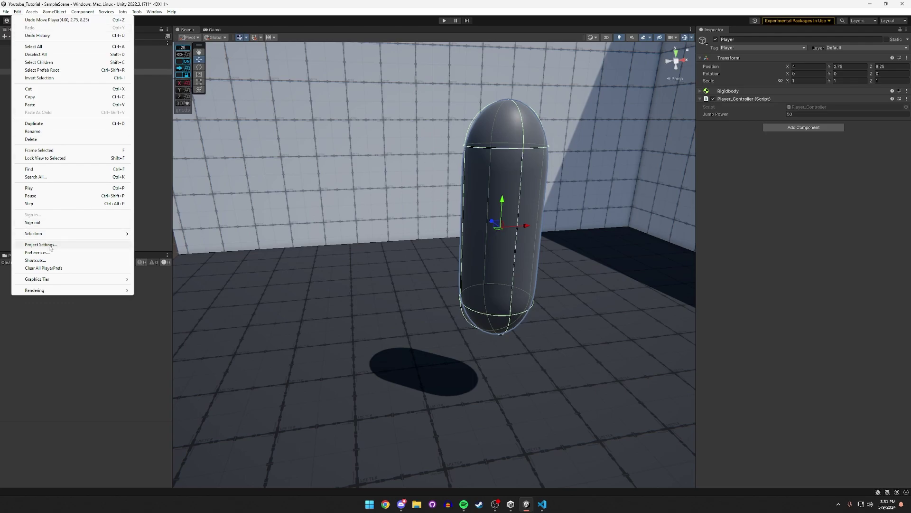
click(29, 244)
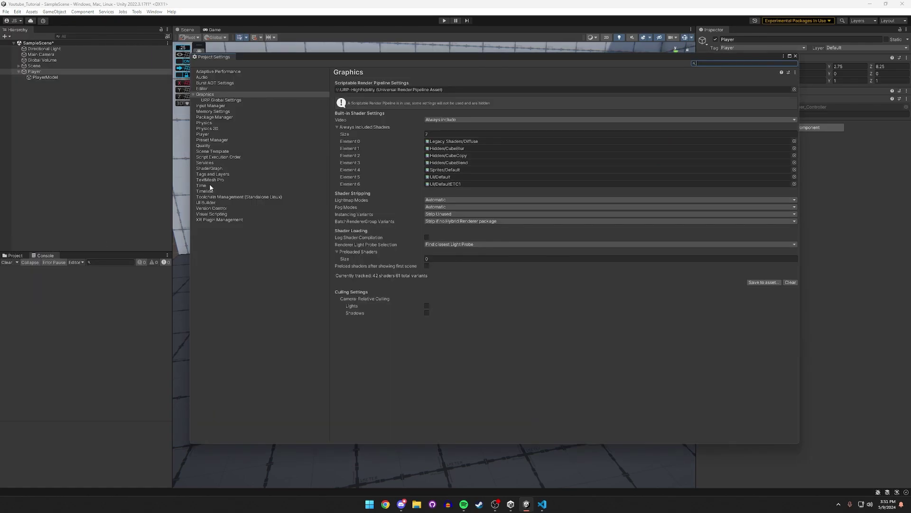
click(204, 123)
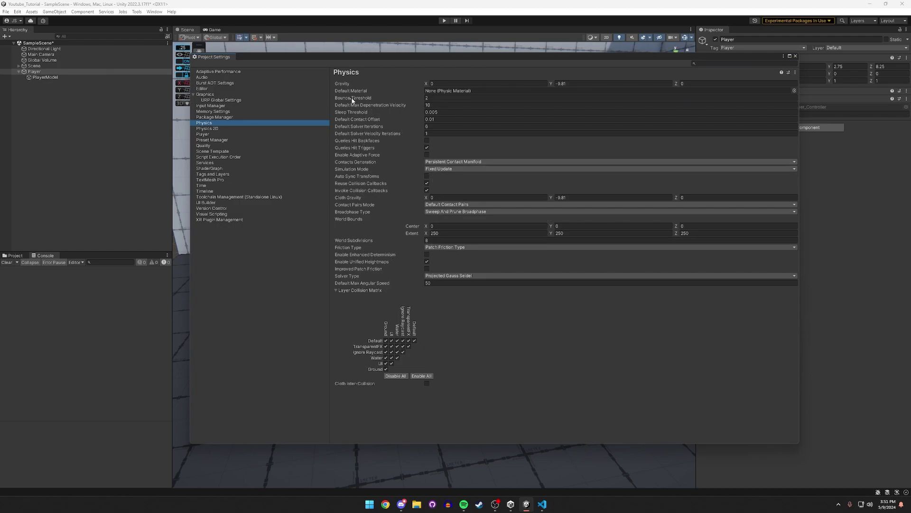
click(572, 84)
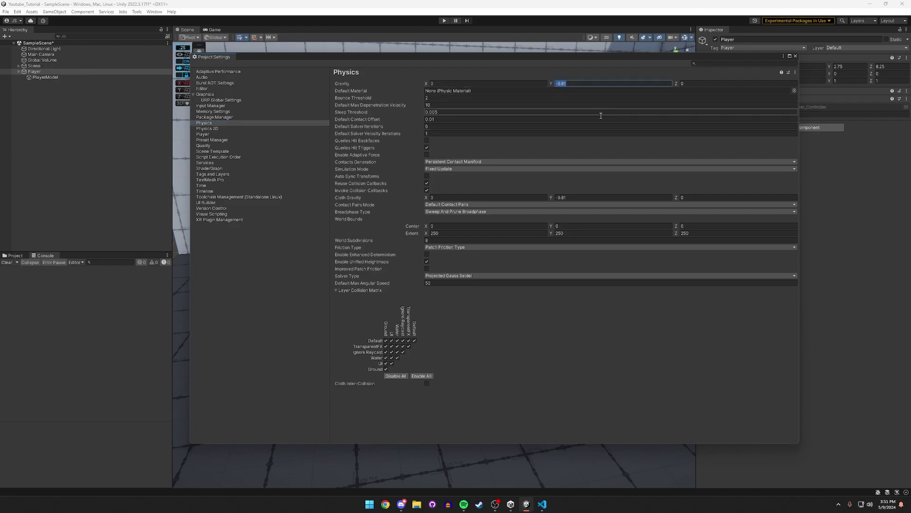
drag(609, 55, 568, 74)
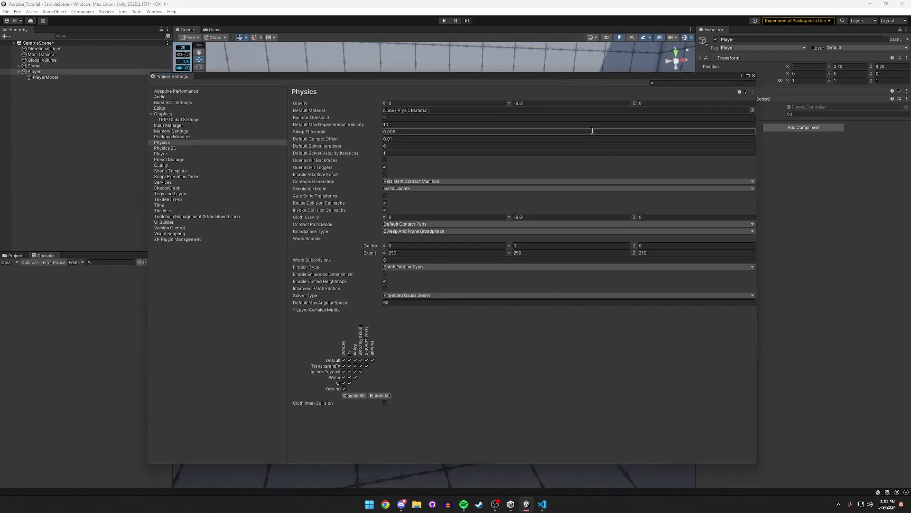
Open Calculator, compute 9.81 × 2, and close Calculator.
right_click(591, 113)
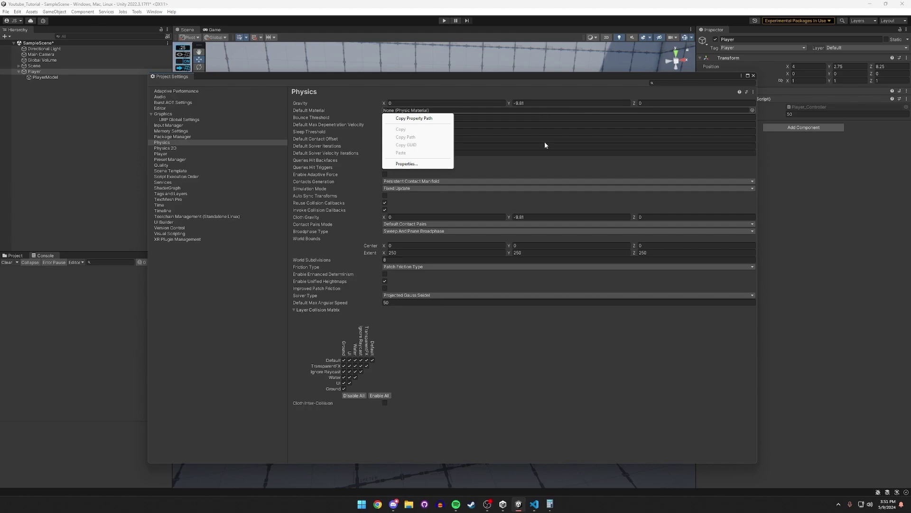
text(9.)
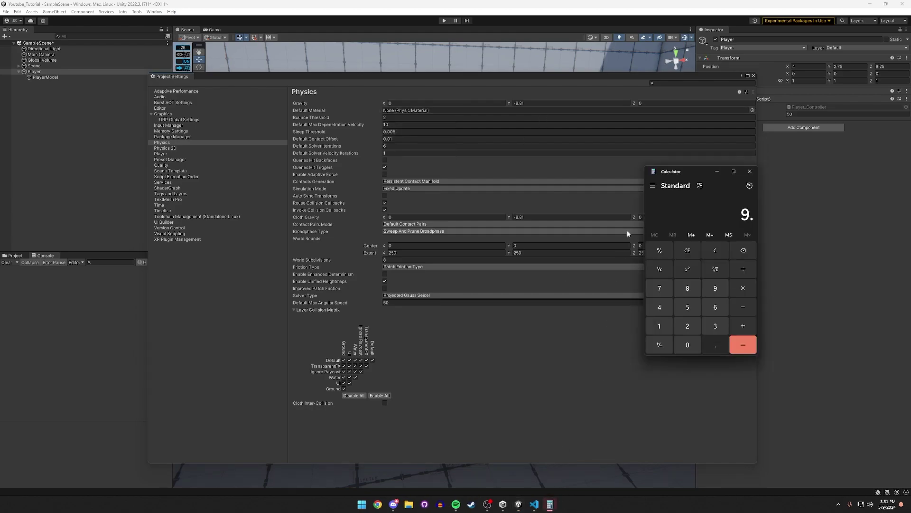
text(81*2)
key(Return)
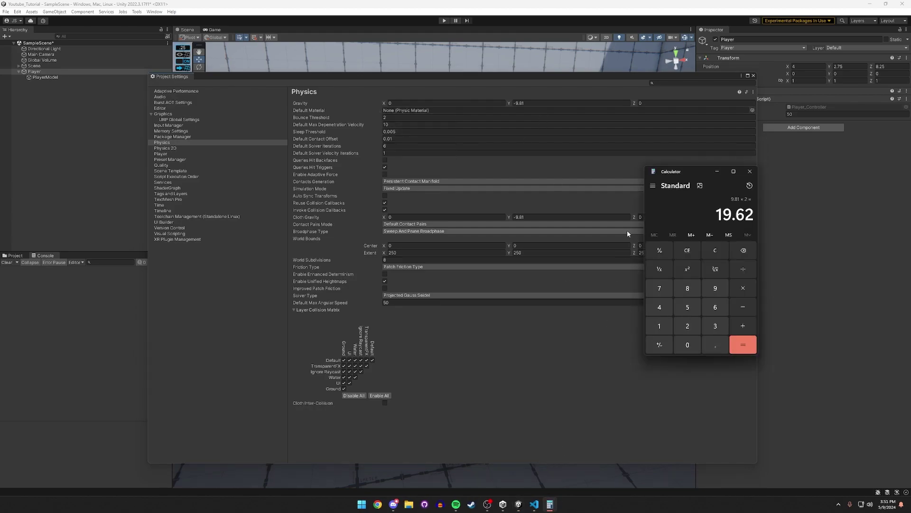
click(750, 172)
Set the Physics gravity's Y value to -20 and close the Project Settings window.
click(620, 103)
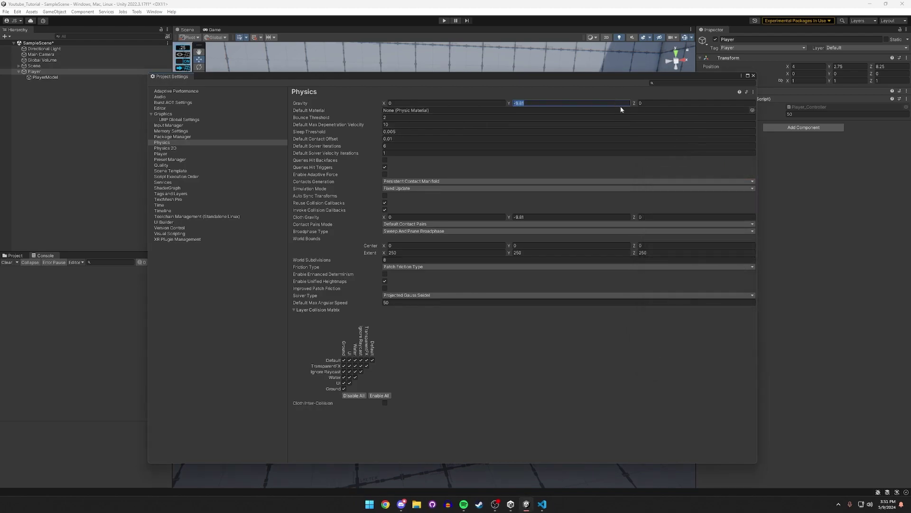
text(-20)
drag(657, 77, 632, 74)
click(520, 100)
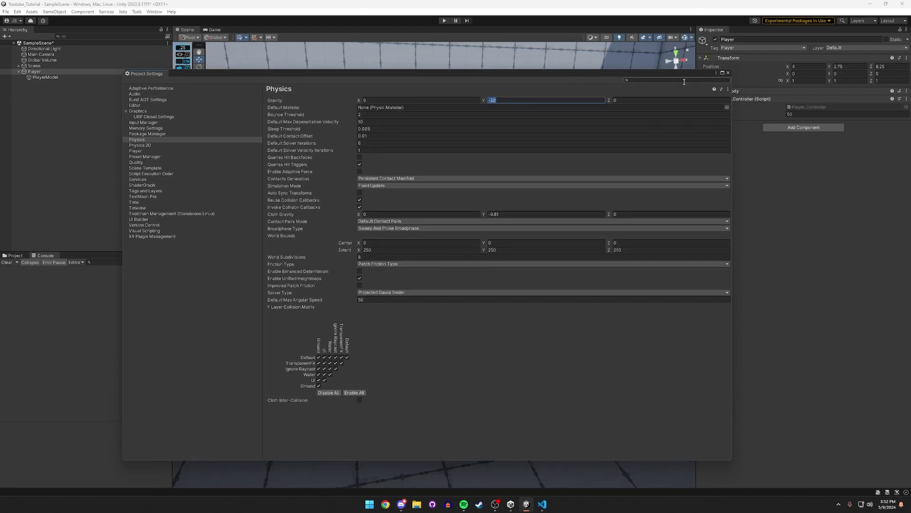
click(728, 73)
Run the scene in Play mode to check the player under the changed gravity.
key(w)
right_drag(520, 115, 540, 61)
key(s)
click(444, 20)
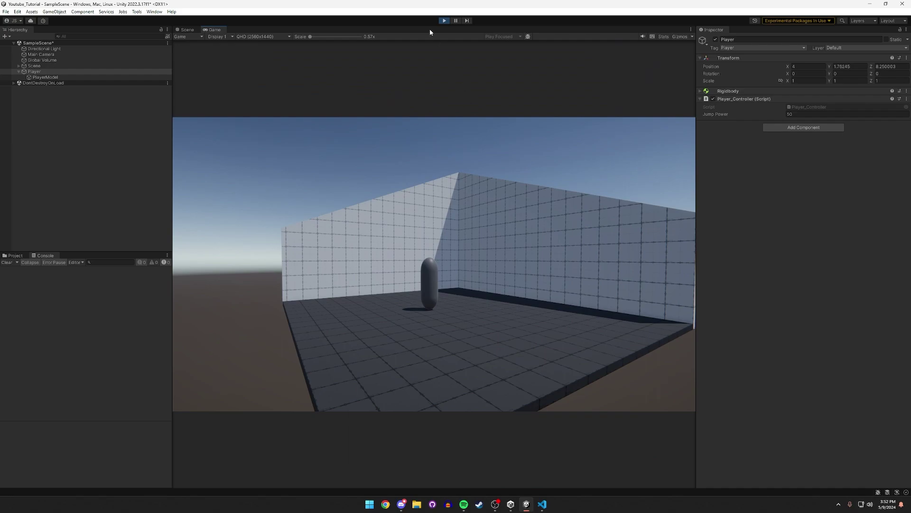
Exit Play mode and set the Player_Controller's Jump Power to 500 in edit mode.
click(826, 114)
text(5000)
key(Return)
click(445, 21)
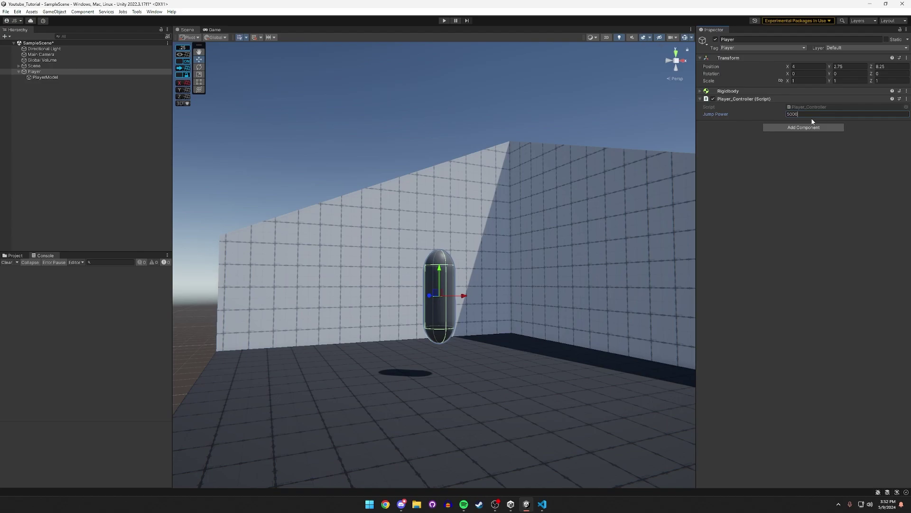
Enter Play mode, test single and repeated space-key jumps, and exit Play mode.
click(444, 20)
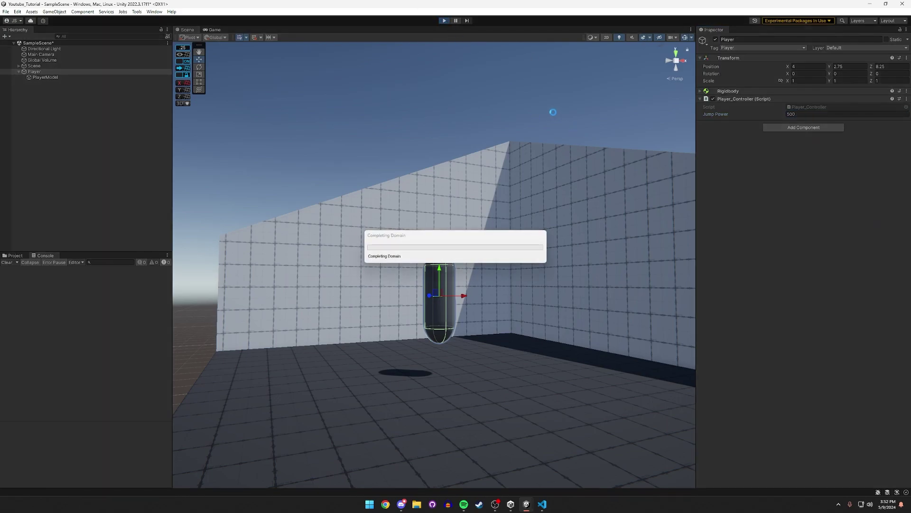
key(space)
key(space)
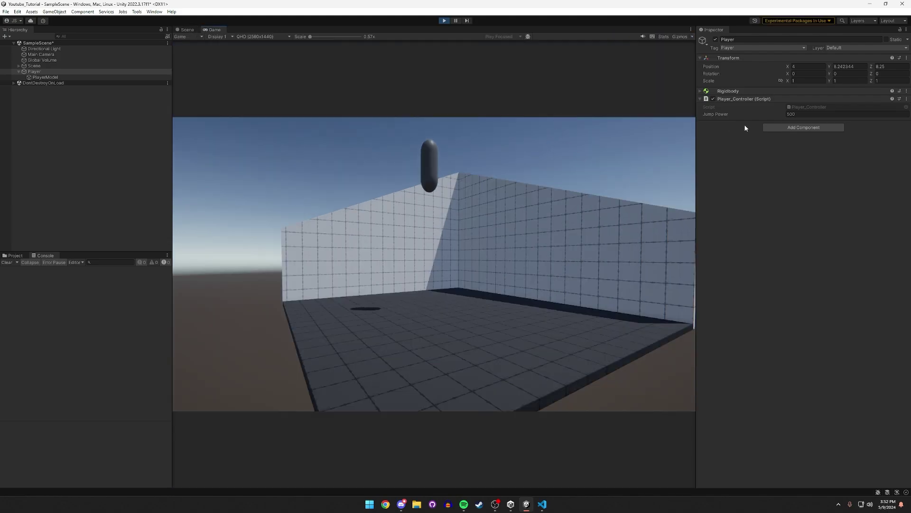
key(space)
key(space)
key(space)
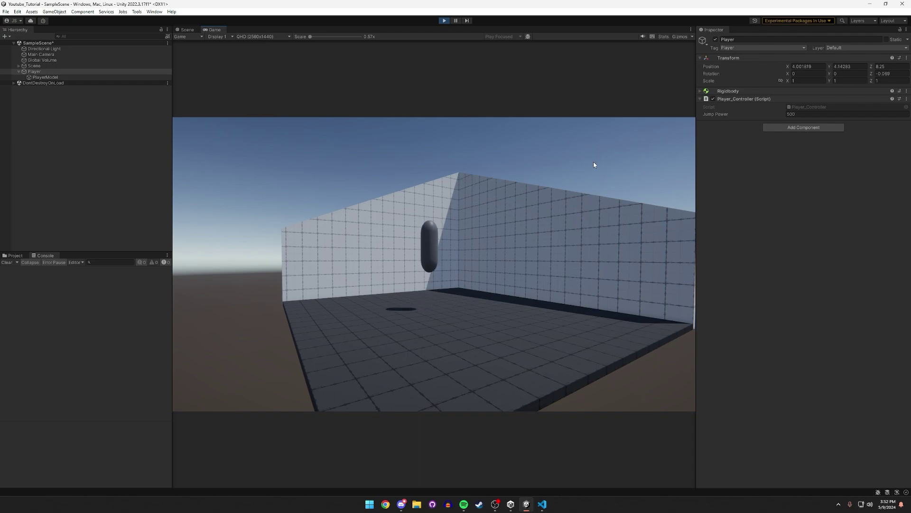
key(space)
key(space)
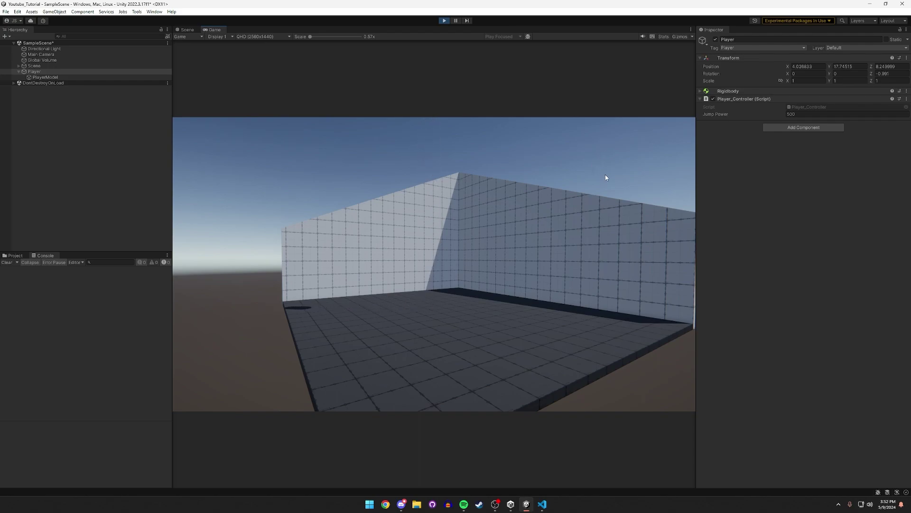
key(space)
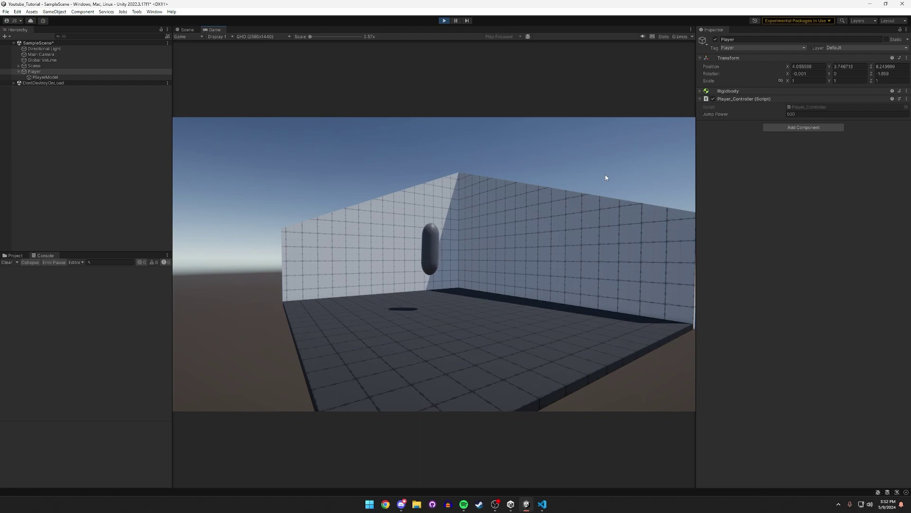
key(space)
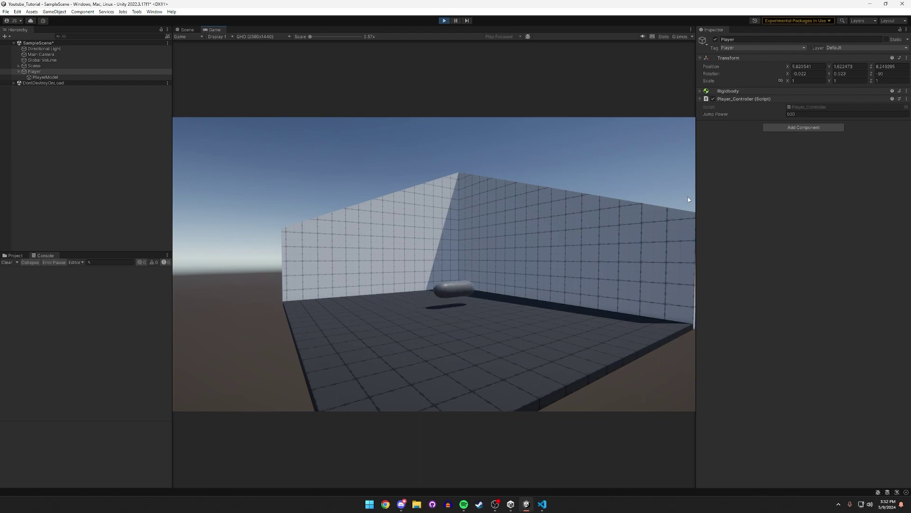
click(444, 20)
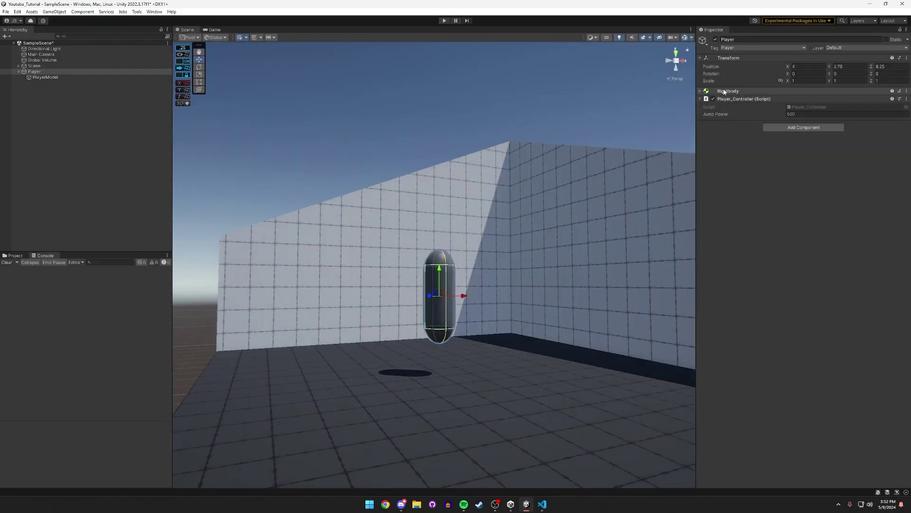
Expand the Player Rigidbody's Constraints and freeze its rotation on the X axis.
click(723, 91)
scroll(655, 138, up, 2)
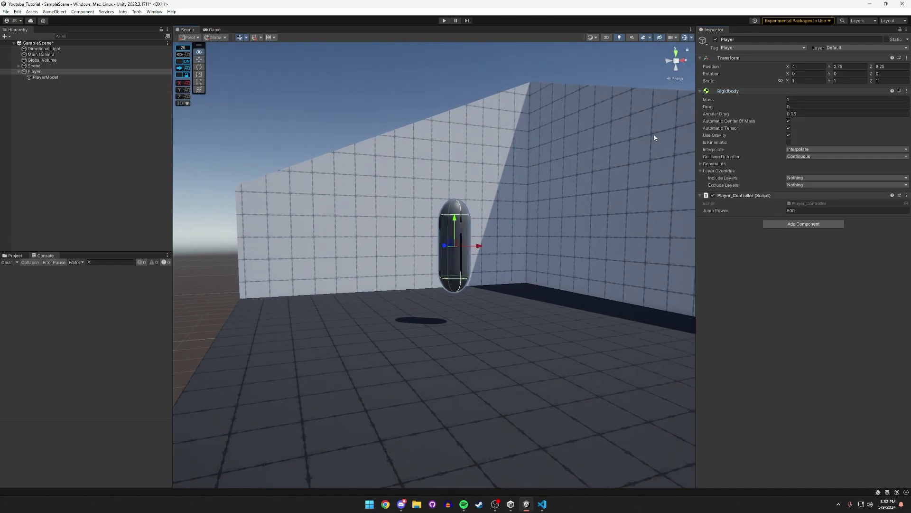
click(714, 163)
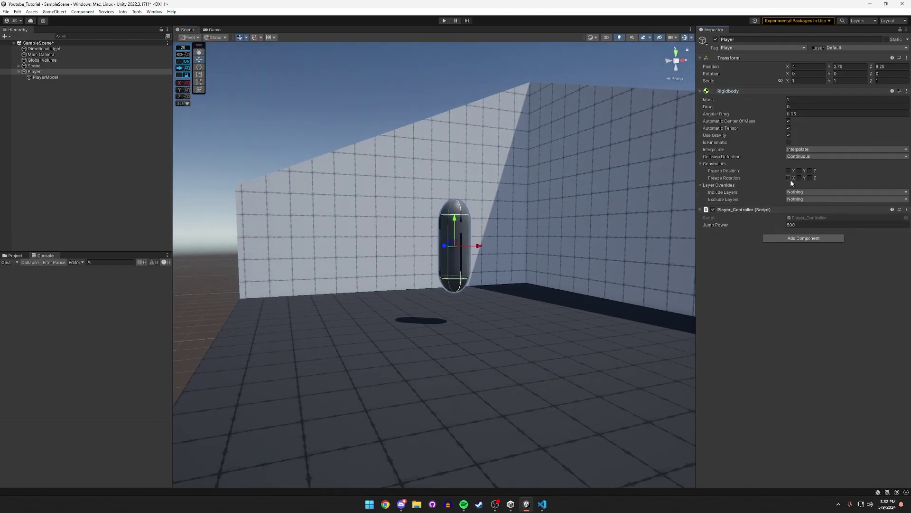
scroll(584, 197, up, 2)
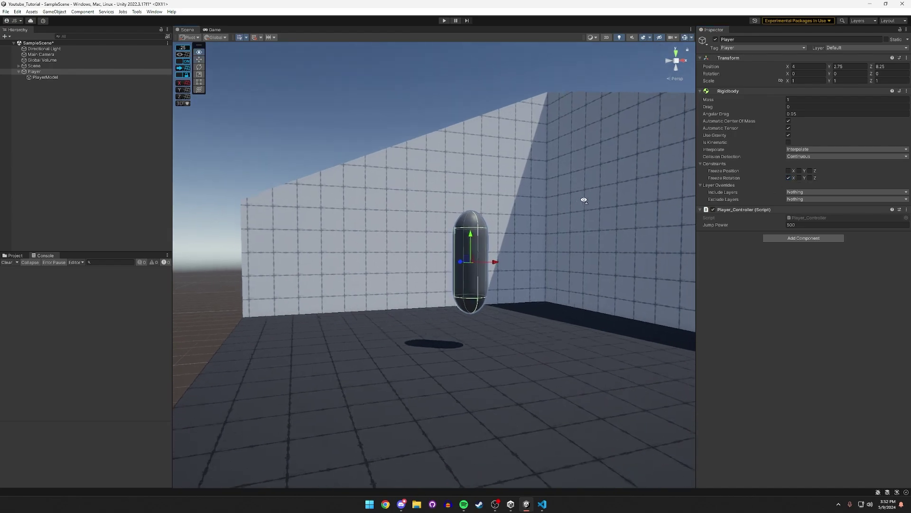
Try rotating the Player 15 degrees about its X axis in the scene, and undo the rotation.
key(e)
drag(478, 240, 488, 256)
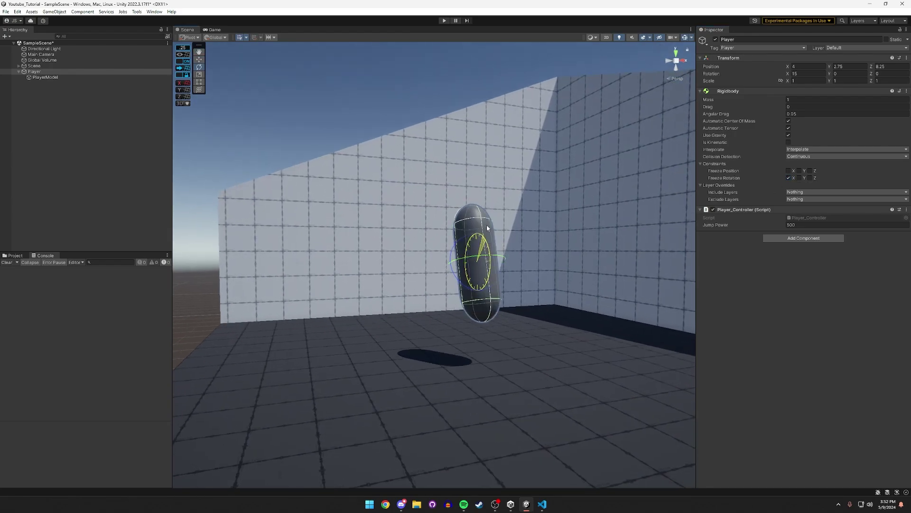
key(ctrl+z)
Freeze the Player Rigidbody's rotation on the Z axis as well, leaving Y free.
click(811, 178)
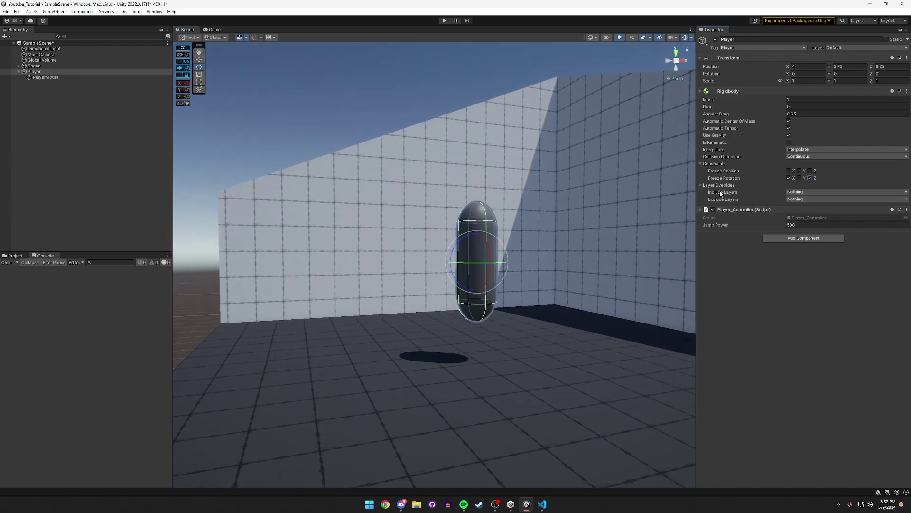
middle_drag(494, 270, 564, 232)
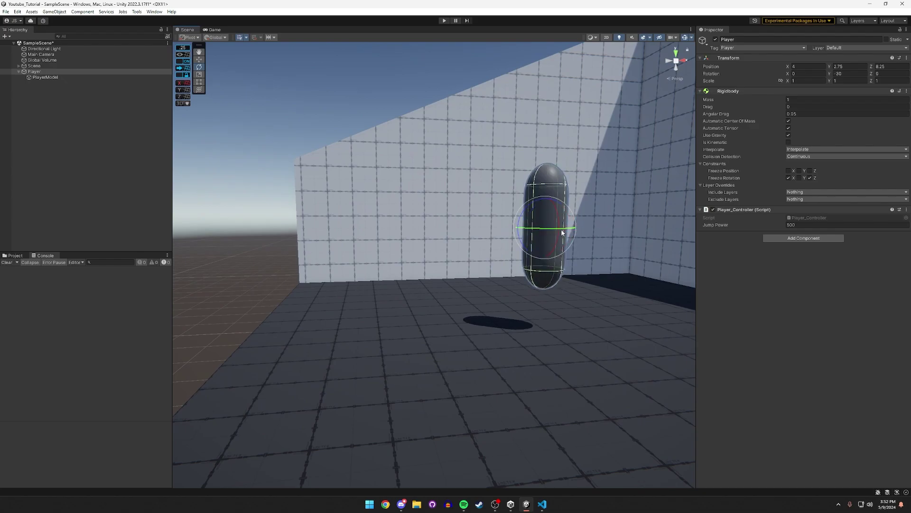
Test the player's jump in Play mode with X and Z rotation frozen, and exit Play mode.
click(444, 22)
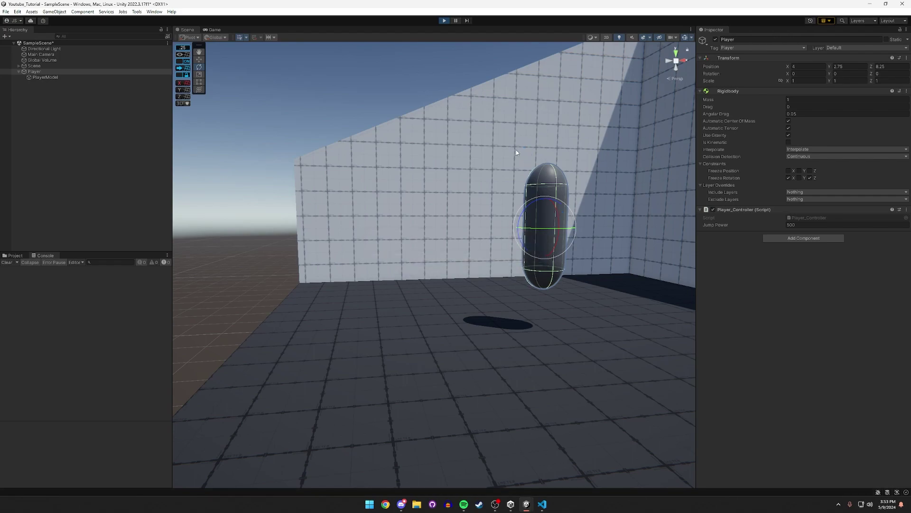
key(space)
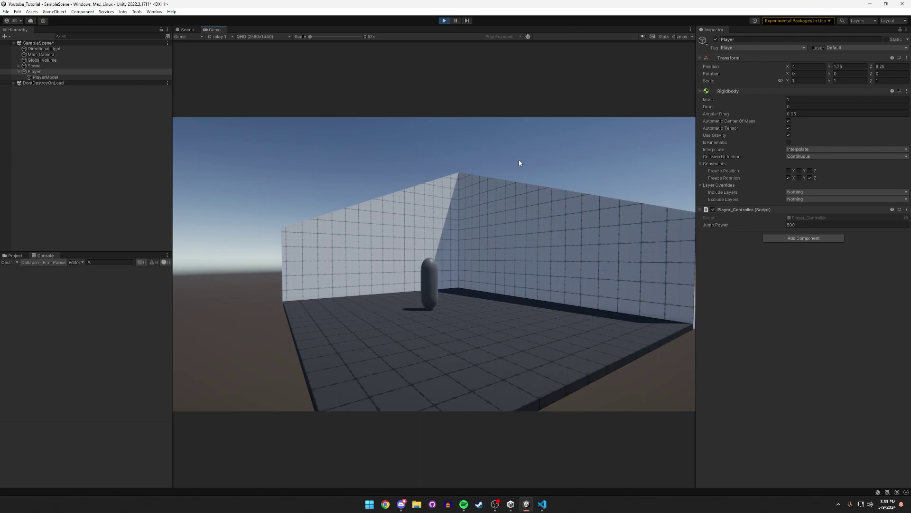
click(443, 21)
right_drag(452, 261, 497, 184)
key(w)
key(s)
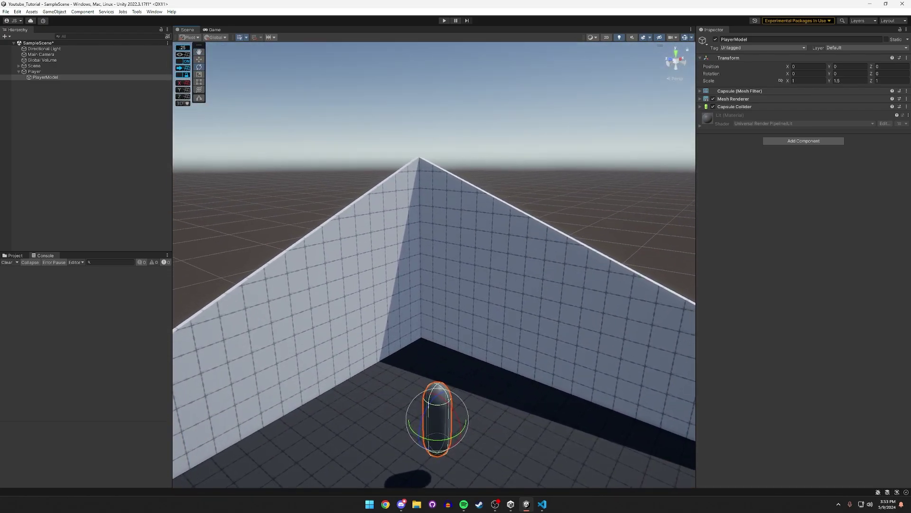